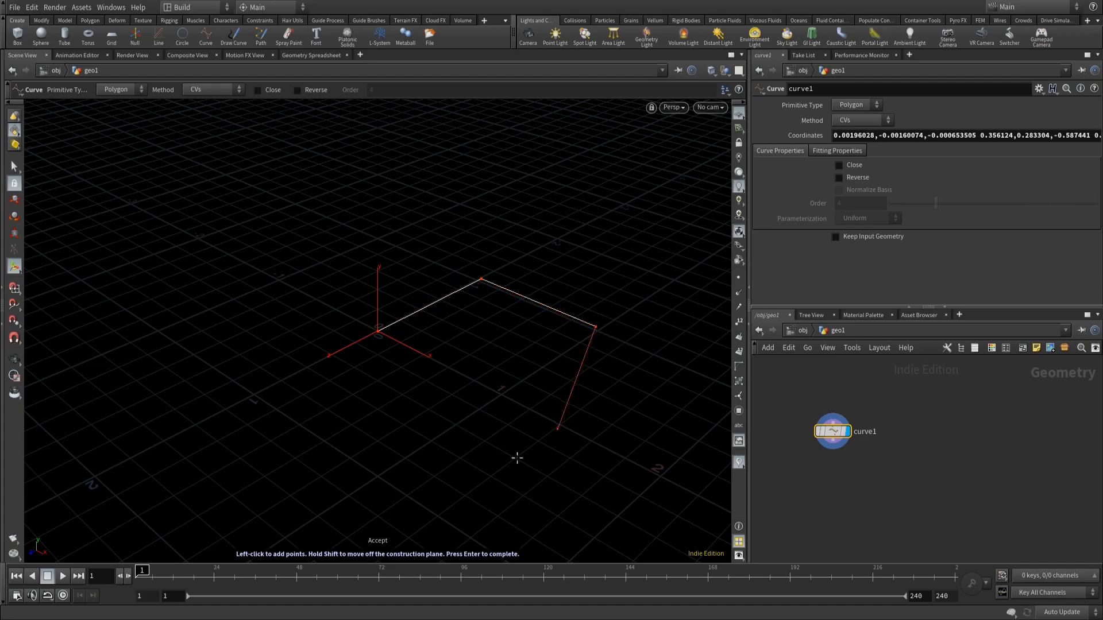
Finish the polygon curve with a fourth point and duplicate its node beside the original.
{"action": "left_click", "coordinate": [498, 395]}
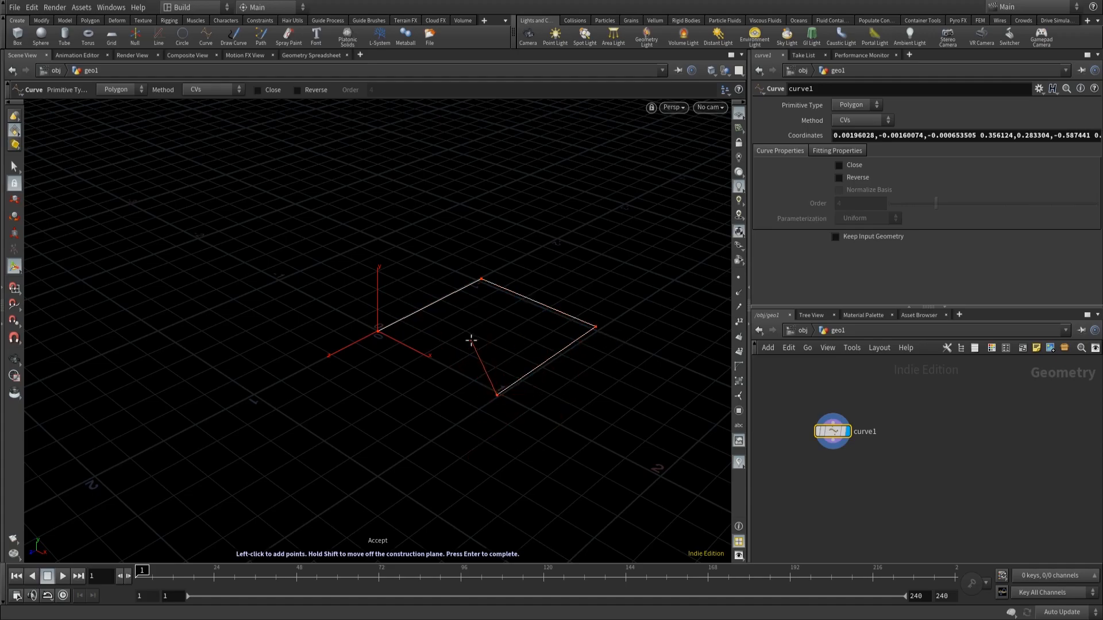
{"action": "key", "text": "Return"}
{"action": "mouse_move", "coordinate": [829, 430]}
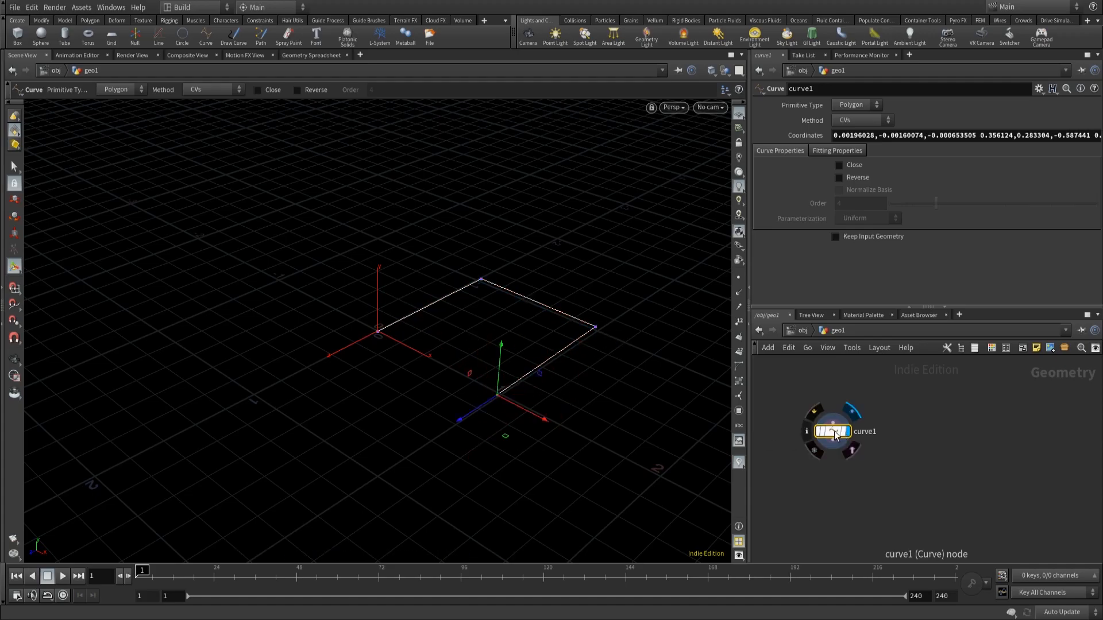
{"action": "left_click_drag", "start_coordinate": [829, 431], "coordinate": [928, 399]}
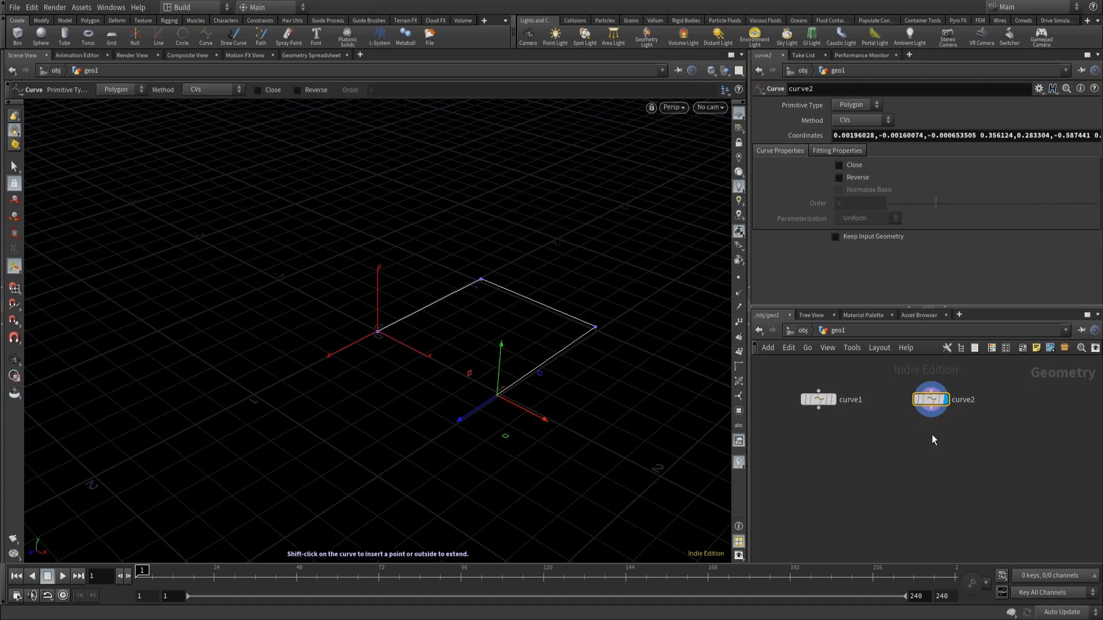
Collapse the duplicate node curve2 into a subnetwork and wire curve1 into its first input.
{"action": "left_click", "coordinate": [1064, 348]}
{"action": "left_click_drag", "start_coordinate": [933, 401], "coordinate": [853, 436]}
{"action": "left_click", "coordinate": [821, 401]}
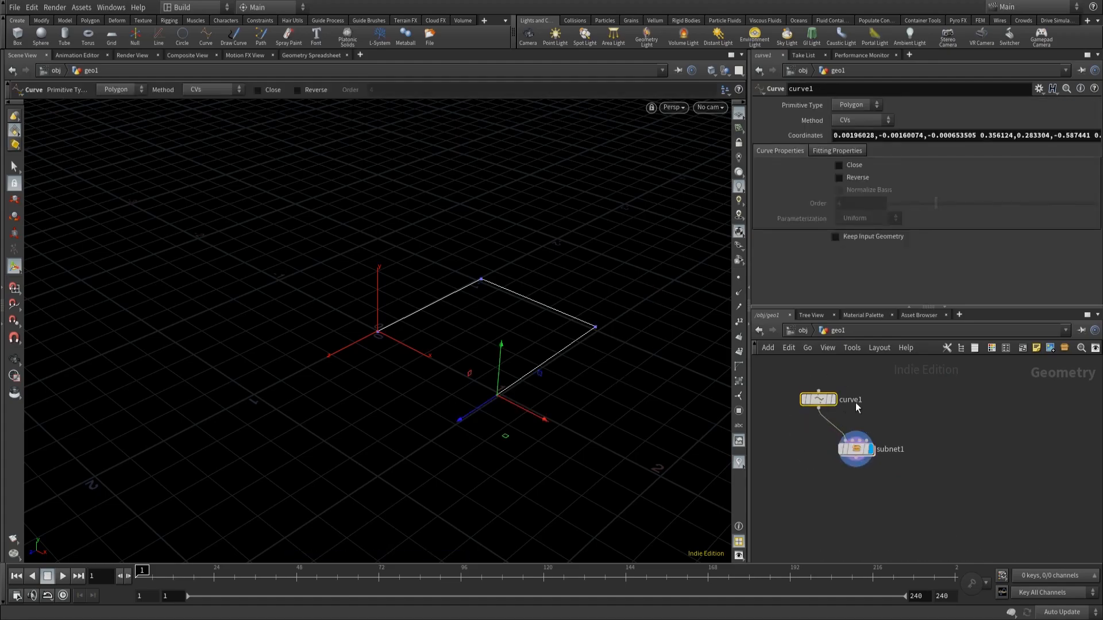
Reshape curve1 into an upright frame by raising its two middle points and shifting them along Z above the end points.
{"action": "left_click", "coordinate": [483, 281]}
{"action": "left_click_drag", "start_coordinate": [483, 247], "coordinate": [481, 114]}
{"action": "left_click", "coordinate": [597, 326]}
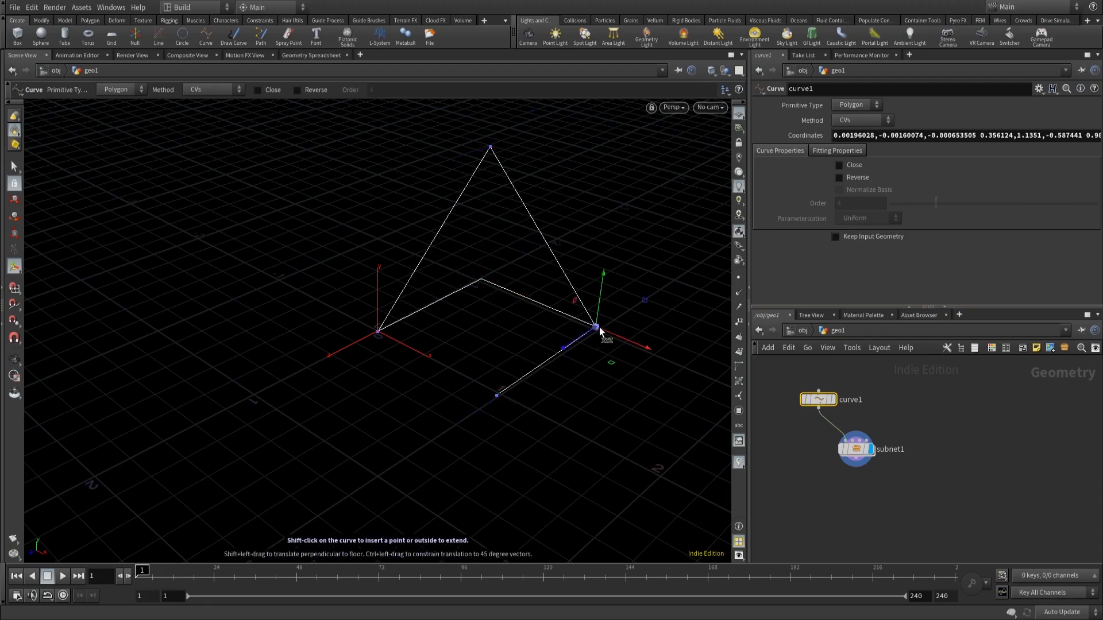
{"action": "left_click_drag", "start_coordinate": [607, 270], "coordinate": [591, 131]}
{"action": "left_click_drag", "start_coordinate": [588, 195], "coordinate": [475, 256]}
{"action": "left_click", "coordinate": [490, 148]}
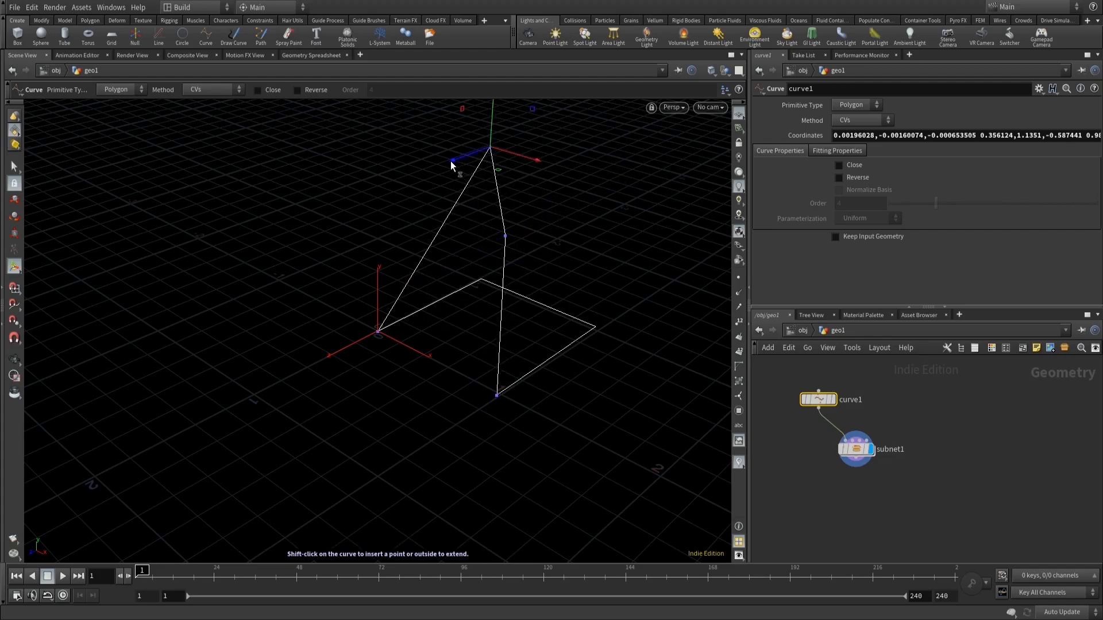
{"action": "left_click_drag", "start_coordinate": [453, 157], "coordinate": [342, 238]}
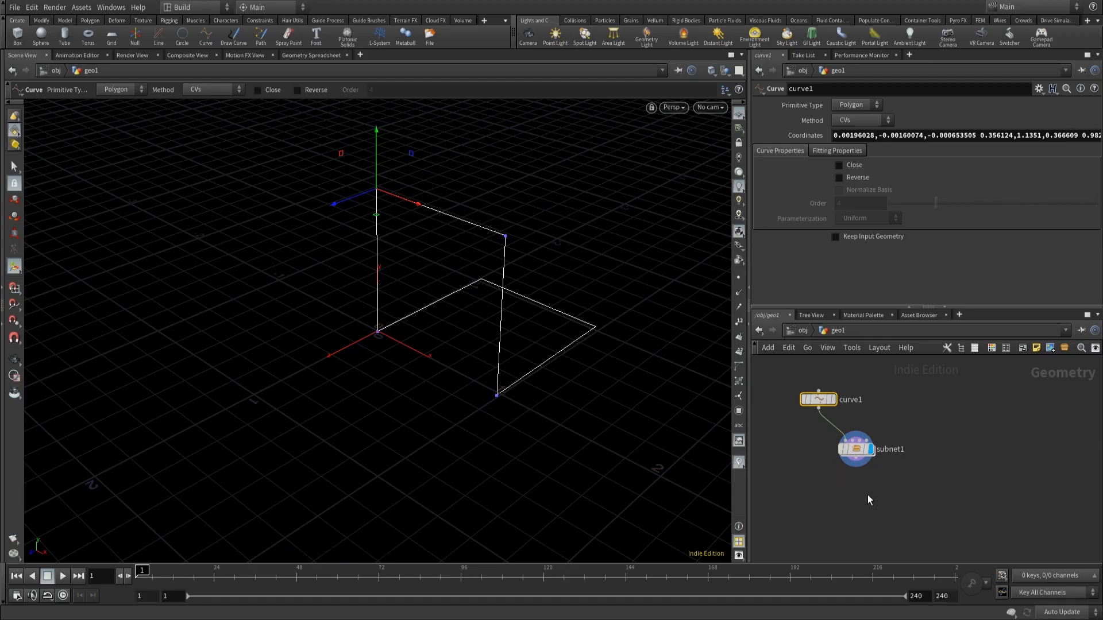
Inside subnet1, recolour the unused Sub-Network Inputs #2, #3 and #4 dark grey.
{"action": "mouse_move", "coordinate": [856, 453]}
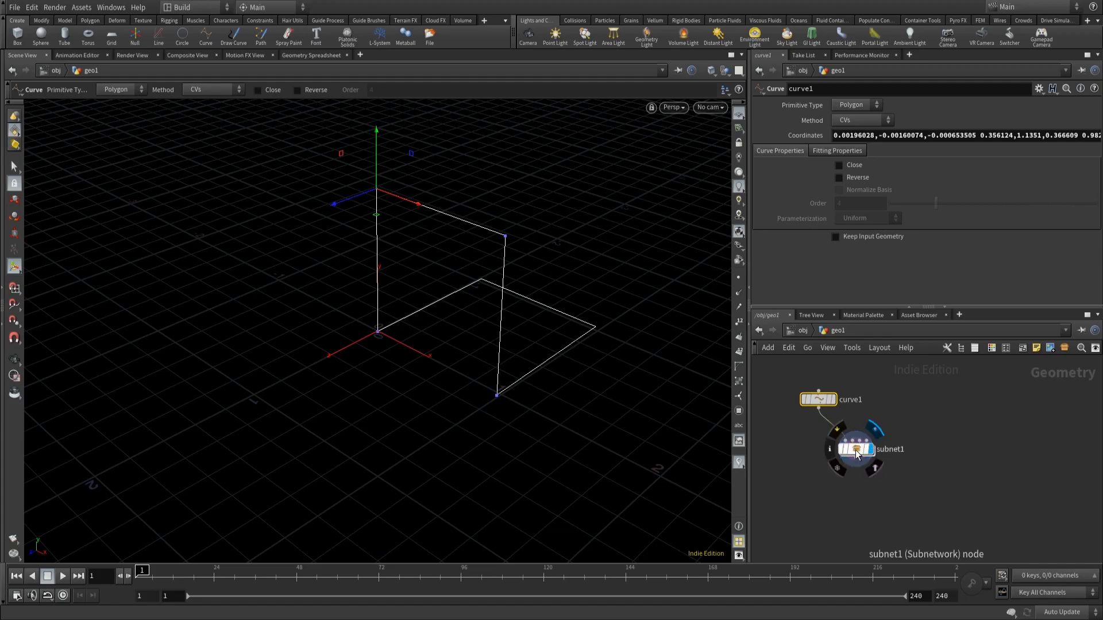
{"action": "double_click", "coordinate": [855, 449]}
{"action": "left_click_drag", "start_coordinate": [892, 363], "coordinate": [1053, 535]}
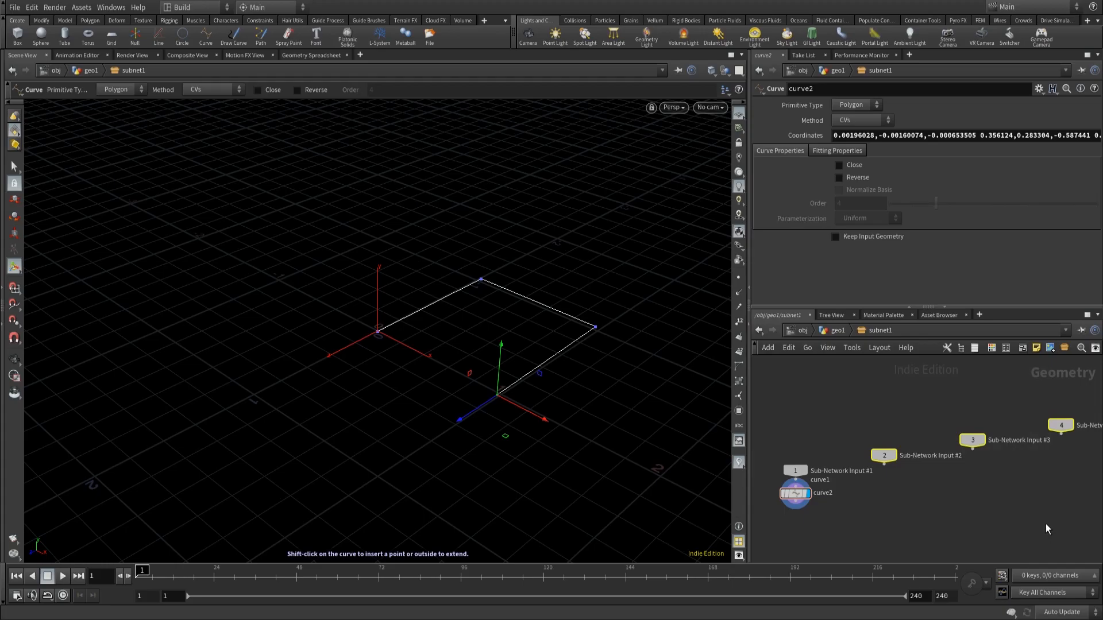
{"action": "key", "text": "c"}
{"action": "left_click", "coordinate": [1044, 554]}
{"action": "left_click", "coordinate": [975, 512]}
Move Sub-Network Input #1 beside curve2, add a Null node connected beneath it, and display the null.
{"action": "left_click_drag", "start_coordinate": [794, 470], "coordinate": [869, 494]}
{"action": "left_click", "coordinate": [871, 503]}
{"action": "key", "text": "Tab"}
{"action": "type", "text": "null"}
{"action": "key", "text": "Return"}
{"action": "left_click", "coordinate": [875, 529]}
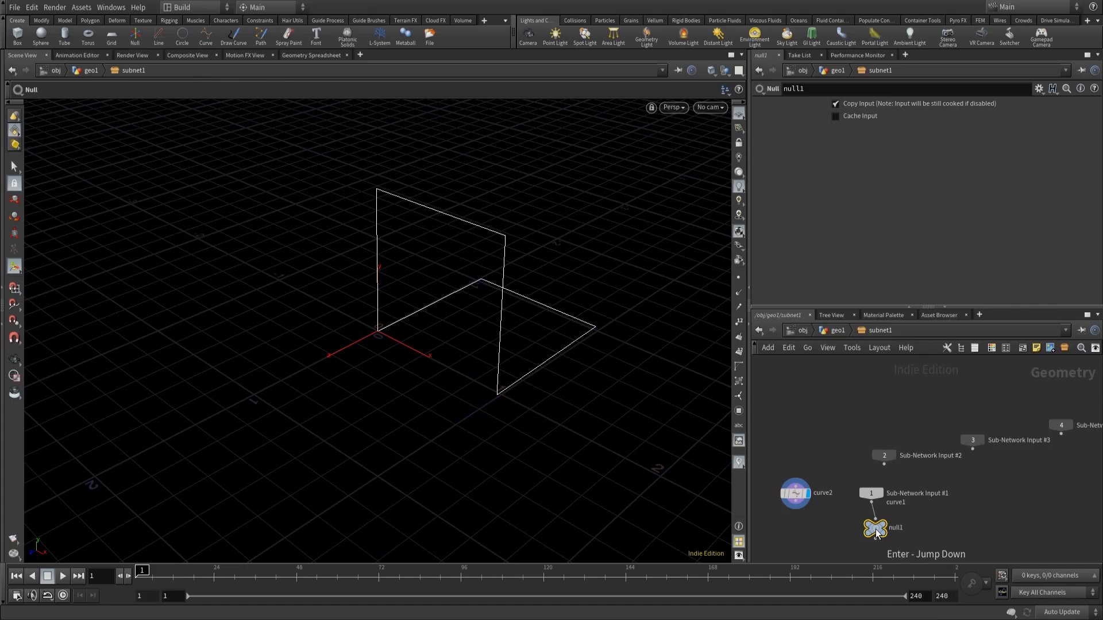
{"action": "left_click", "coordinate": [889, 519]}
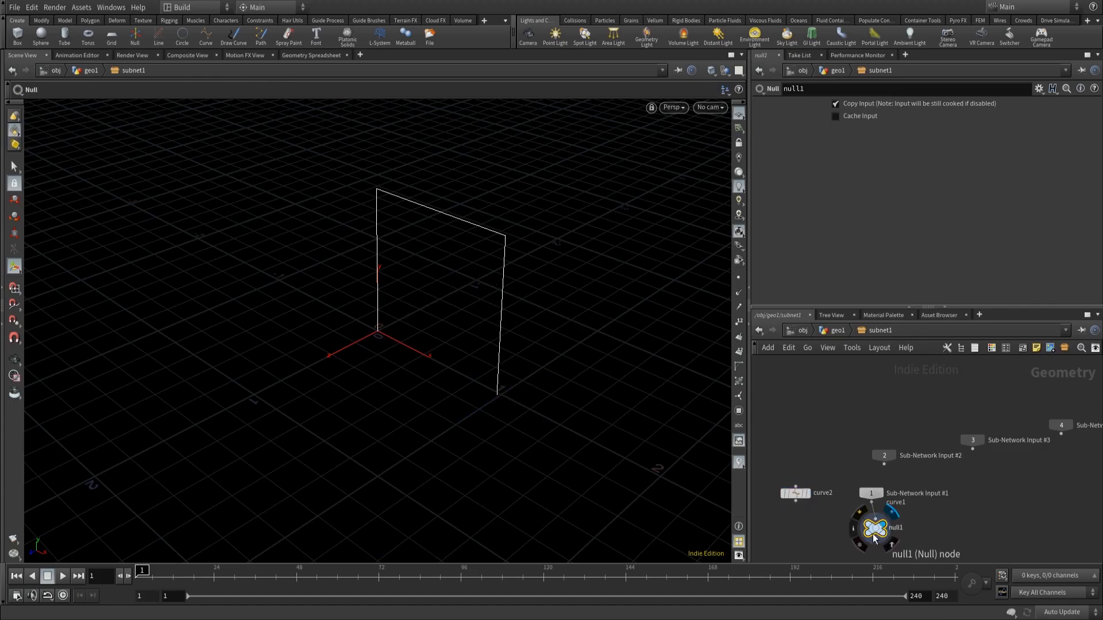
{"action": "left_click_drag", "start_coordinate": [874, 533], "coordinate": [870, 527]}
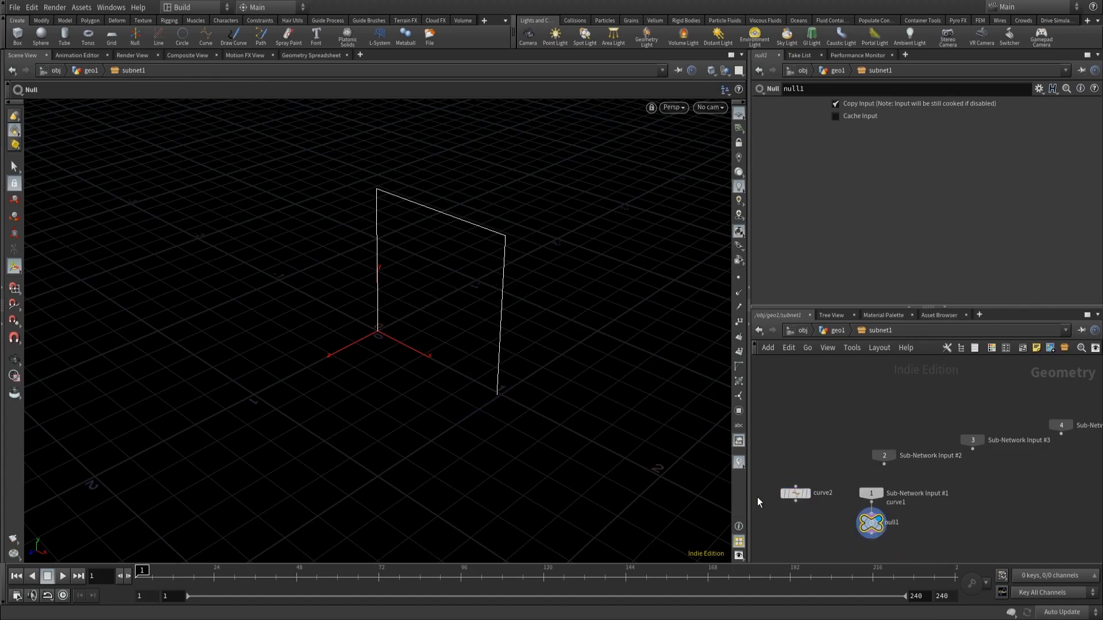
Add a Switch node with curve2 as first input and the null as second, and display it.
{"action": "middle_click_drag", "start_coordinate": [836, 513], "coordinate": [871, 411]}
{"action": "middle_click_drag", "start_coordinate": [886, 454], "coordinate": [872, 462]}
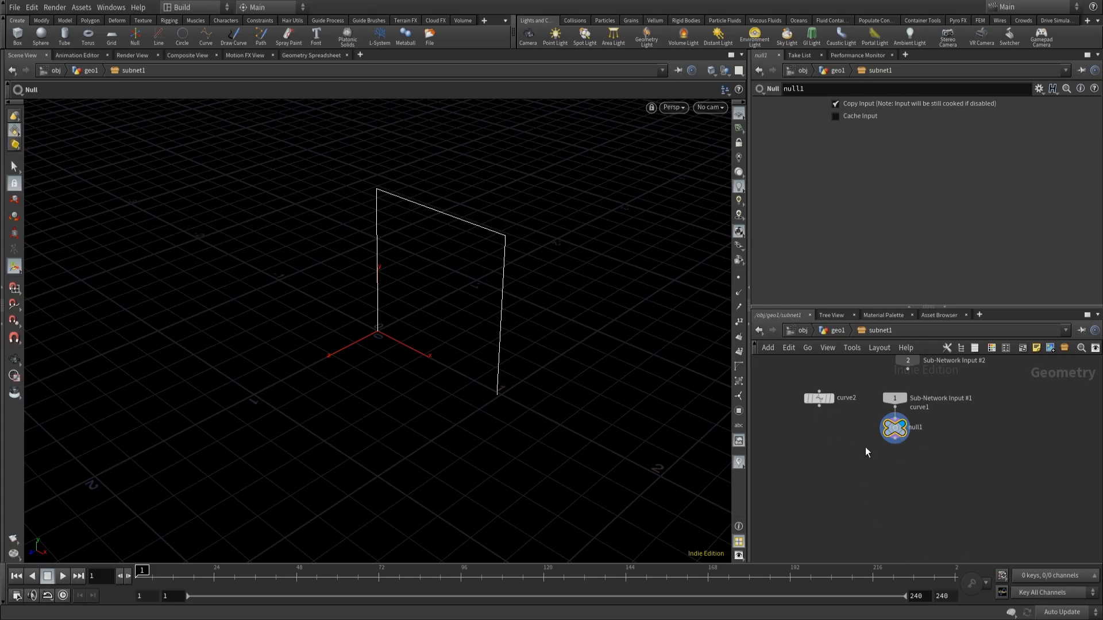
{"action": "left_click", "coordinate": [819, 406]}
{"action": "key", "text": "Tab"}
{"action": "type", "text": "swi"}
{"action": "key", "text": "Return"}
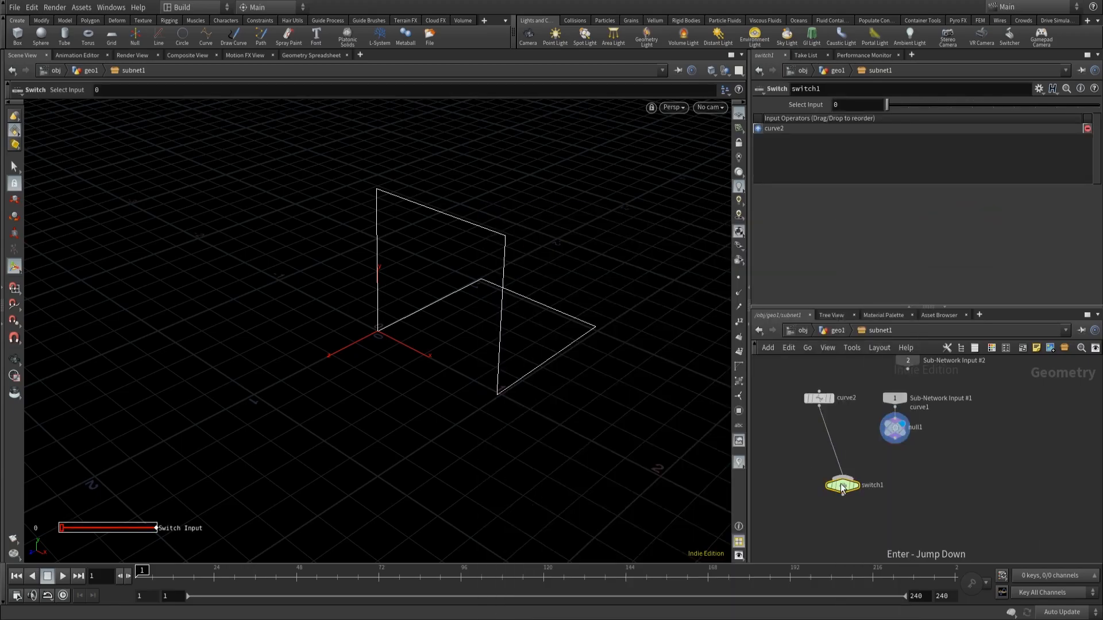
{"action": "left_click", "coordinate": [894, 443]}
{"action": "left_click", "coordinate": [847, 490]}
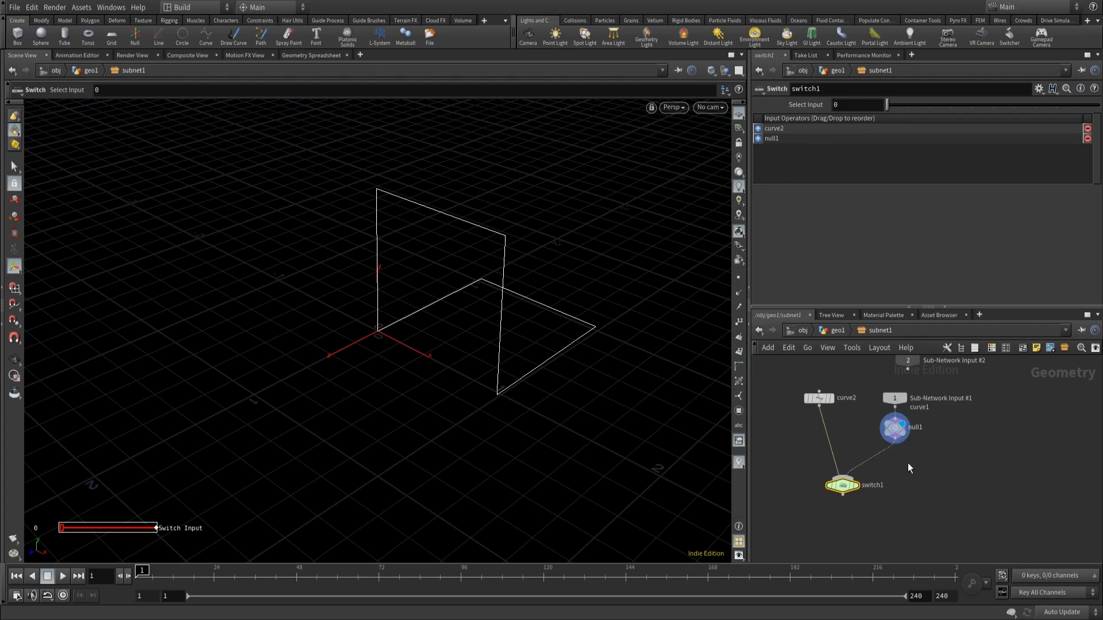
{"action": "left_click", "coordinate": [1002, 517]}
{"action": "left_click", "coordinate": [856, 489]}
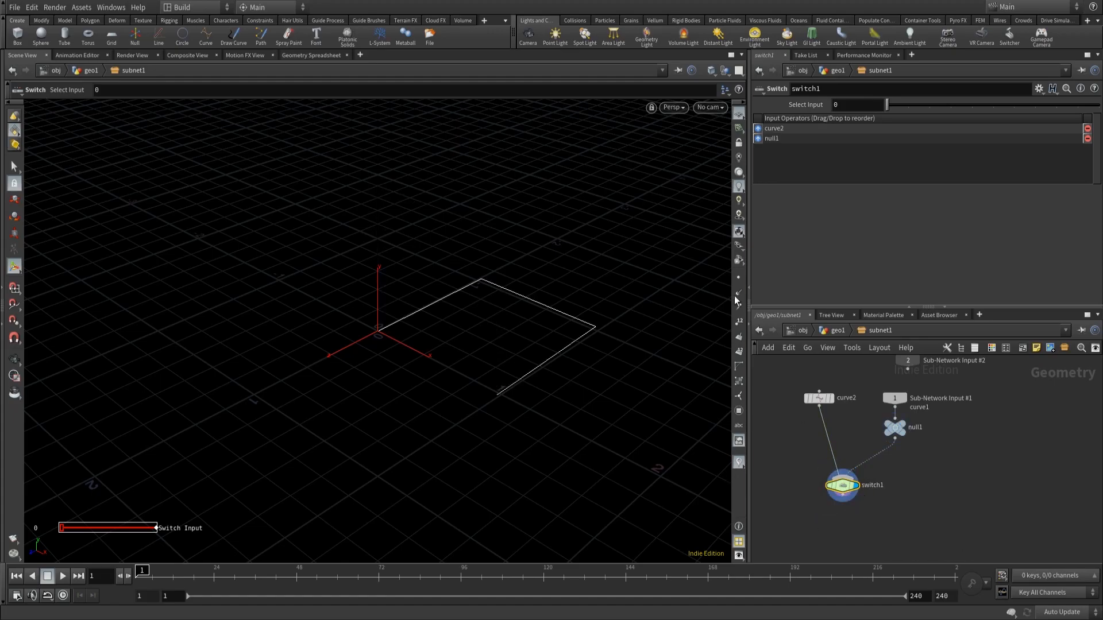
{"action": "left_click_drag", "start_coordinate": [906, 108], "coordinate": [887, 109]}
Rename the null node under Sub-Network Input #1 as check_for_points.
{"action": "double_click", "coordinate": [915, 429]}
{"action": "double_click", "coordinate": [936, 428]}
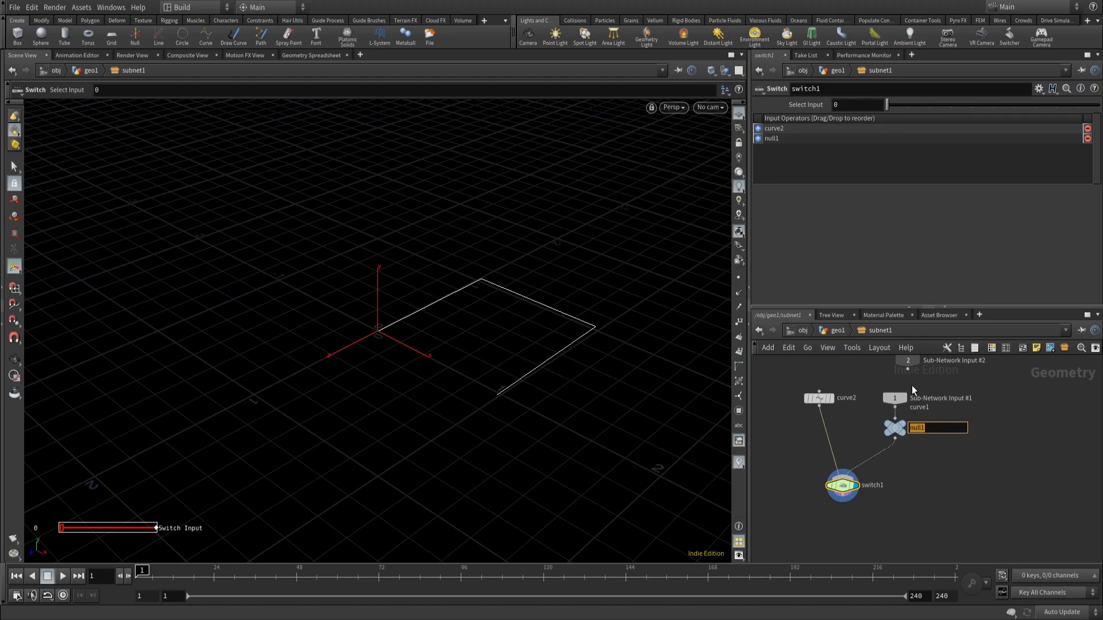
{"action": "type", "text": "check_for_points"}
{"action": "key", "text": "Return"}
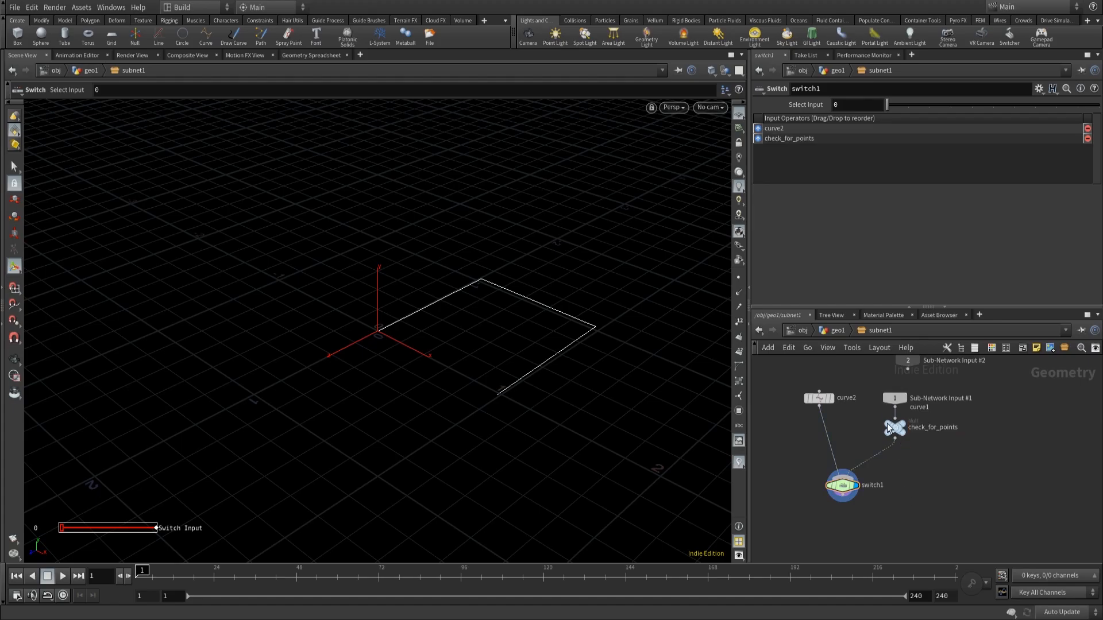
{"action": "left_click", "coordinate": [891, 428]}
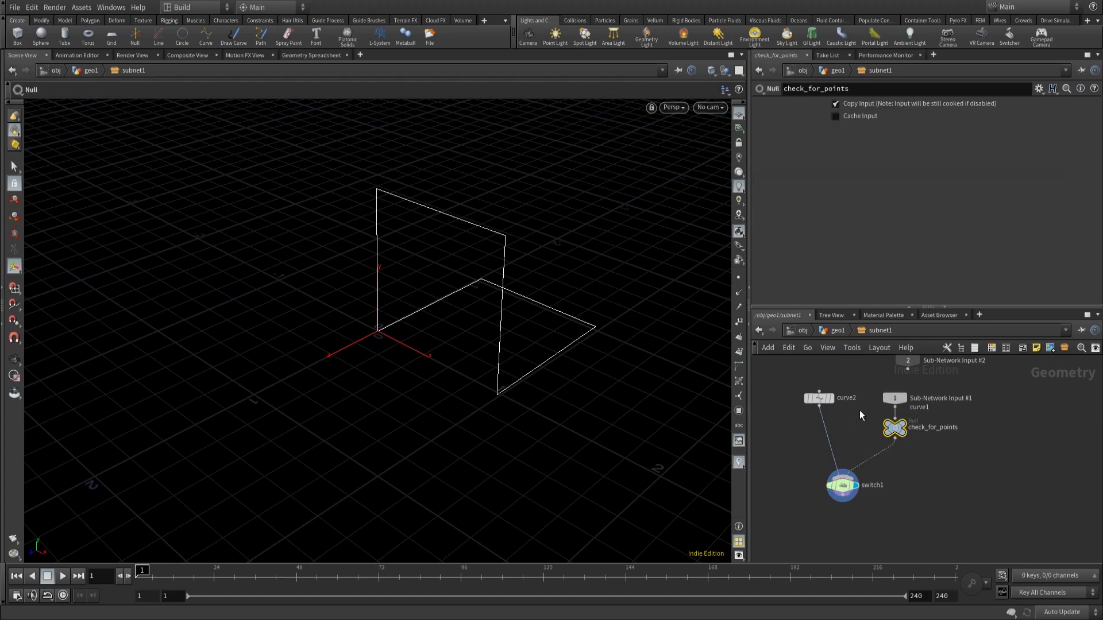
Set switch1's Select Input to the expression fit01(npoints("../check_for_points"), 0, 1) and show its evaluated value.
{"action": "left_click", "coordinate": [842, 486]}
{"action": "left_click", "coordinate": [847, 105]}
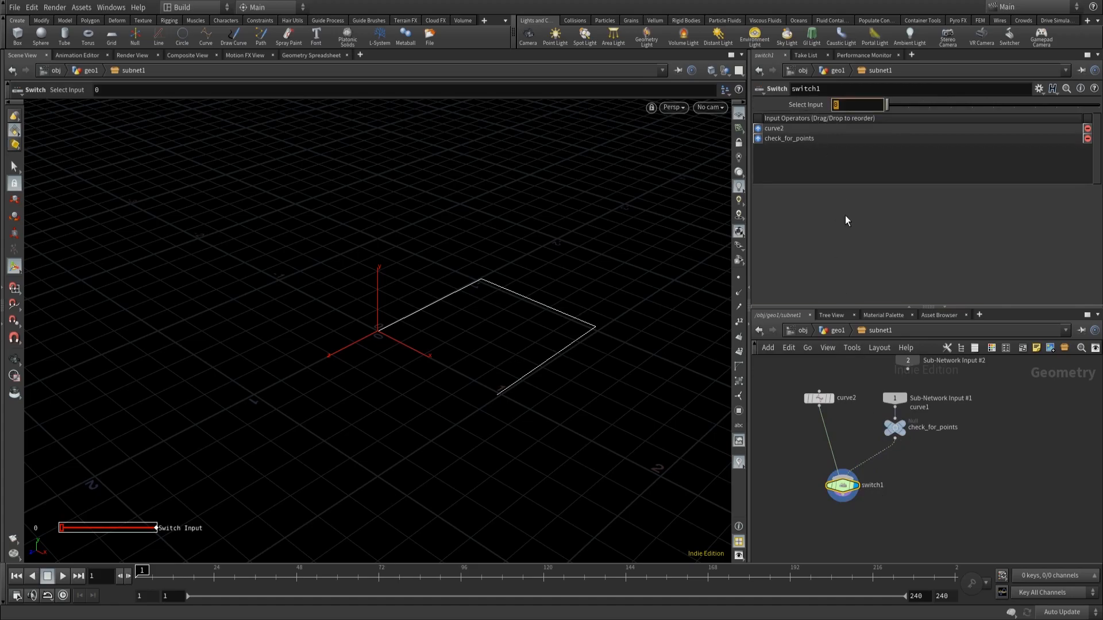
{"action": "type", "text": "fit0"}
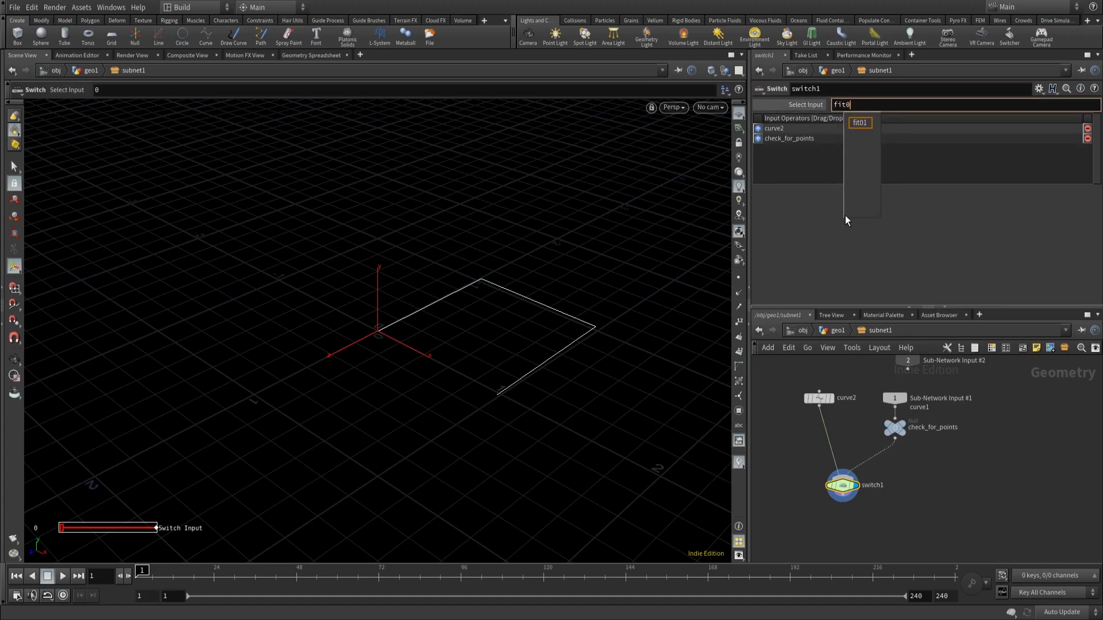
{"action": "type", "text": "1"}
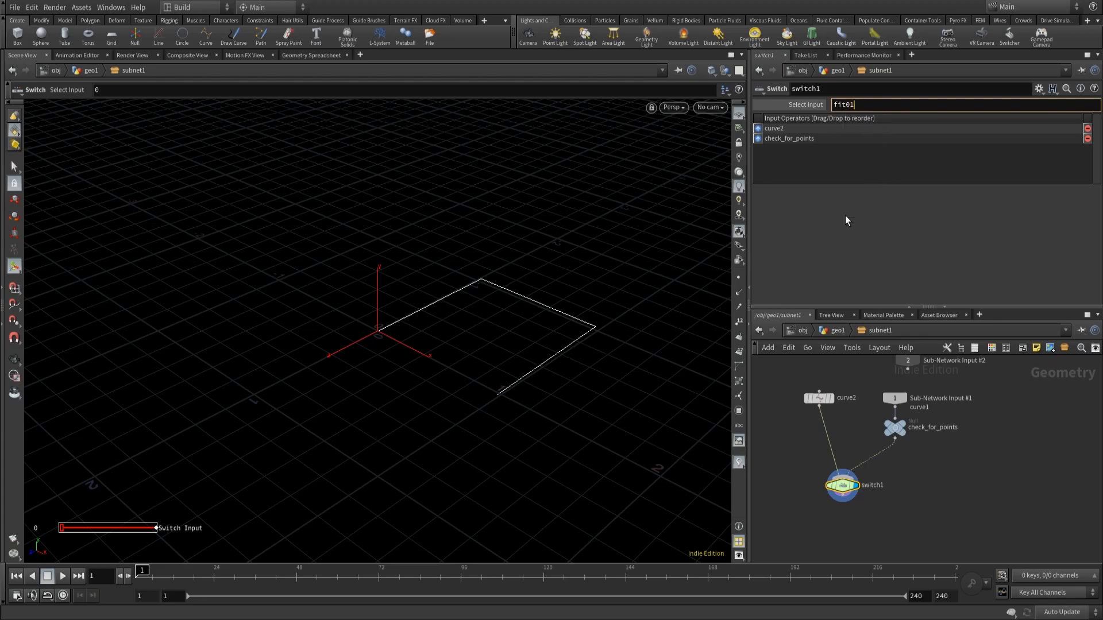
{"action": "type", "text": "(np"}
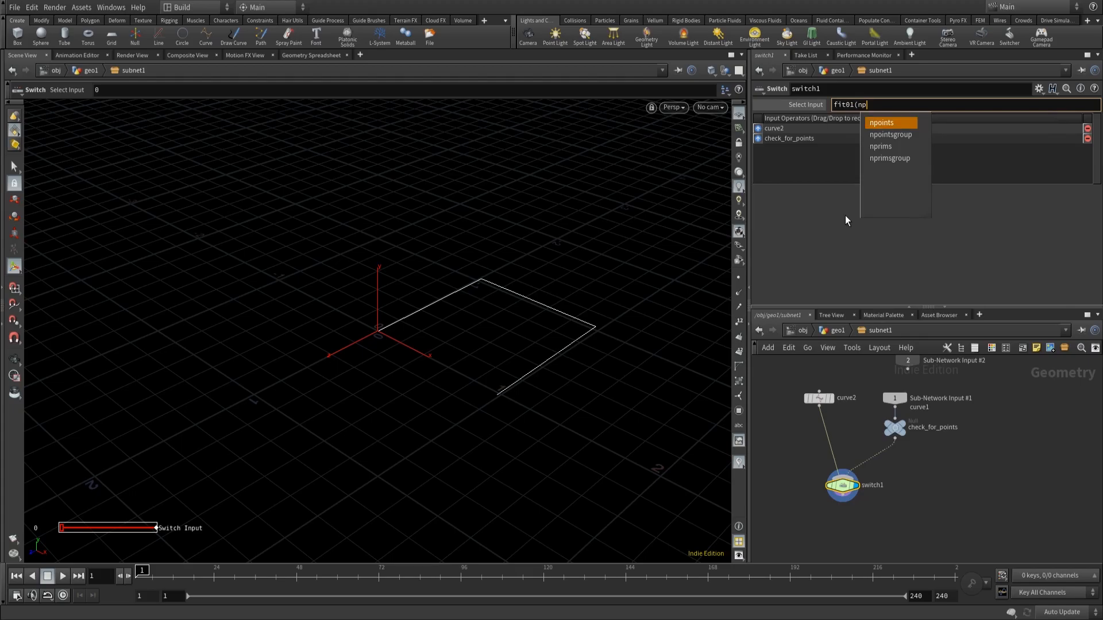
{"action": "type", "text": "oints("}
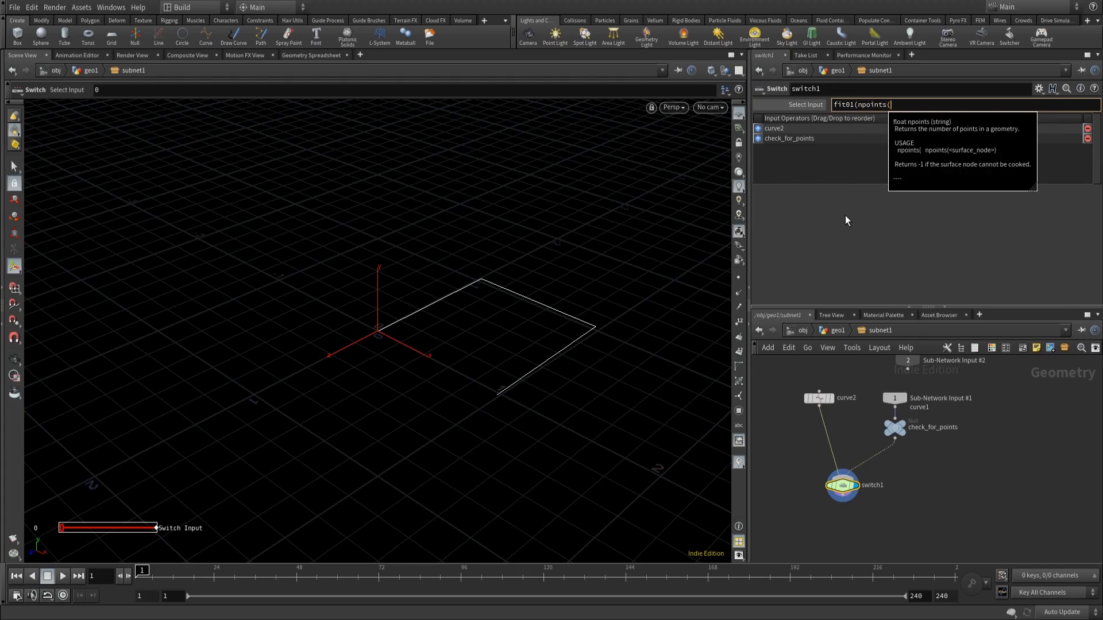
{"action": "type", "text": "\"../"}
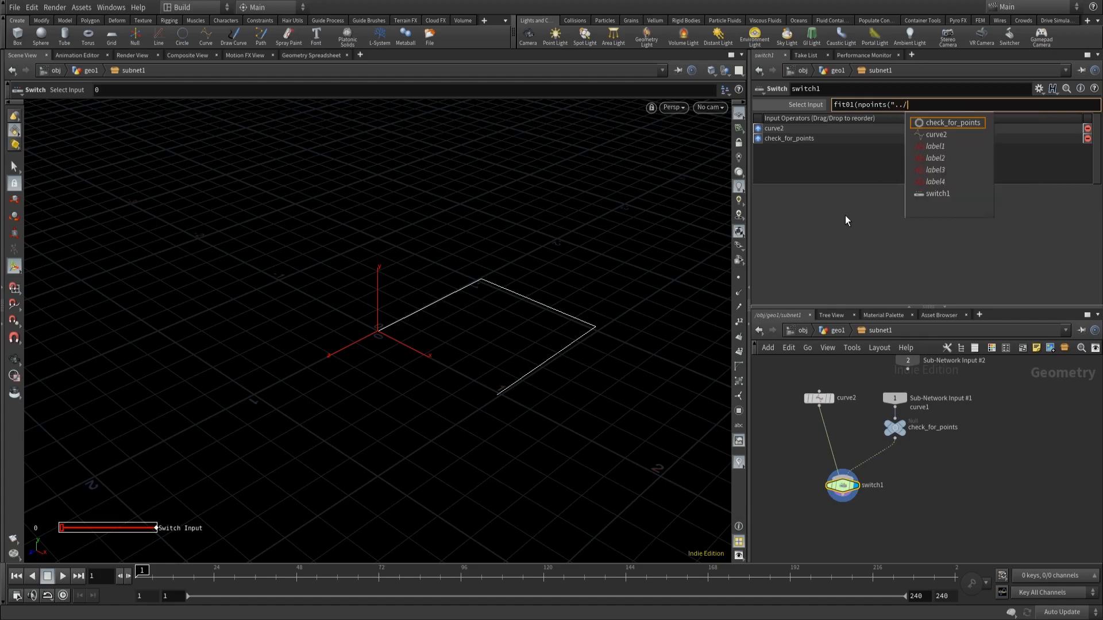
{"action": "key", "text": "Return"}
{"action": "type", "text": "/"}
{"action": "key", "text": "BackSpace"}
{"action": "type", "text": "\")"}
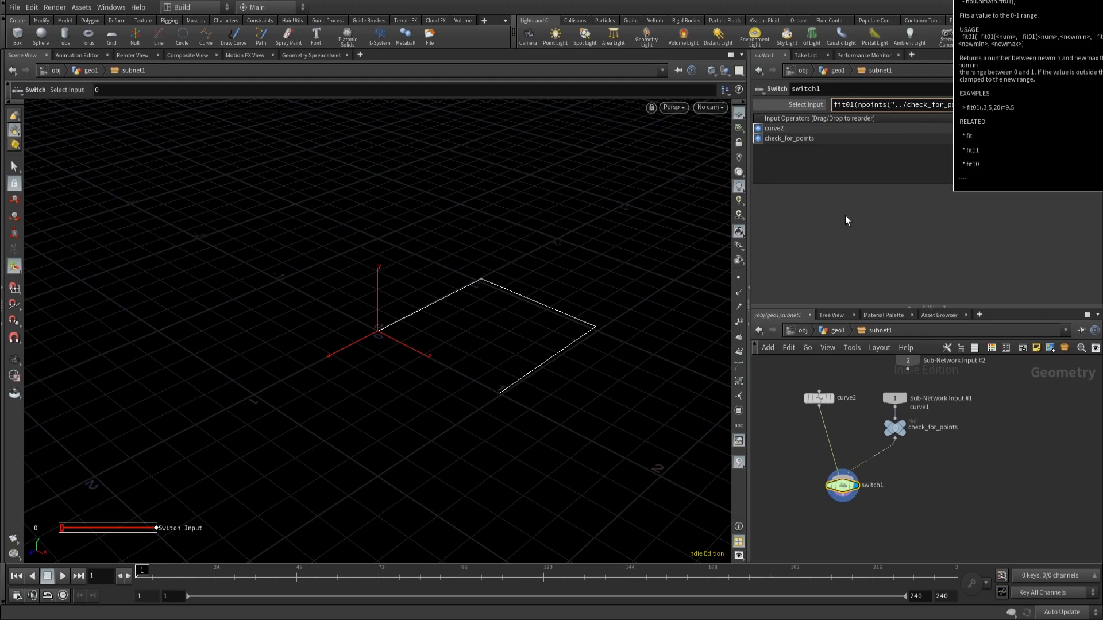
{"action": "type", "text": ", 0"}
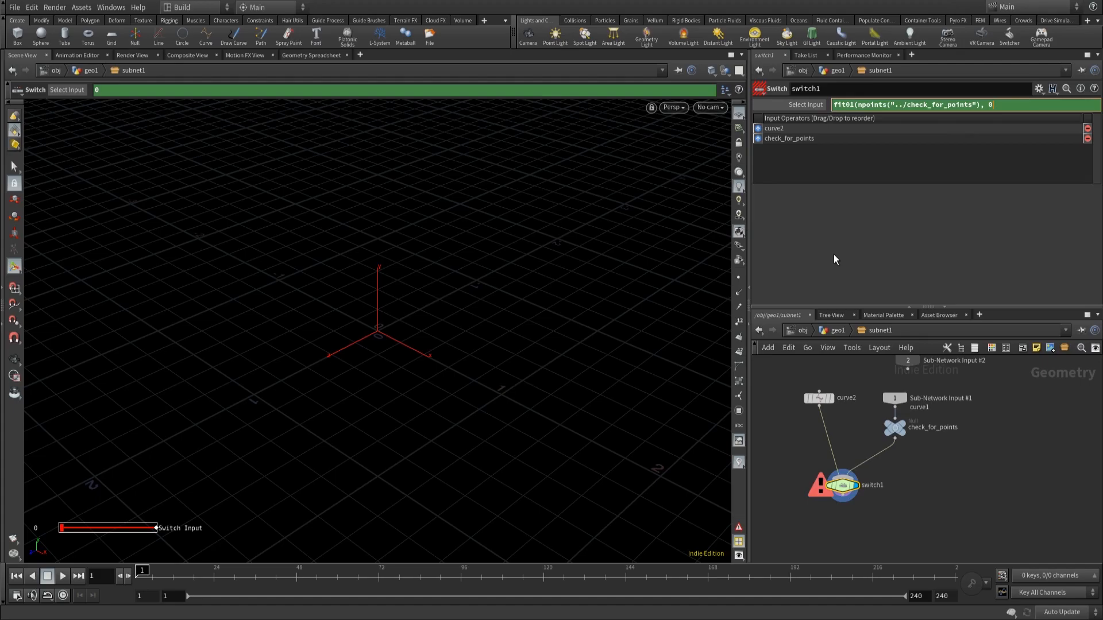
{"action": "type", "text": ", 1)"}
{"action": "key", "text": "Return"}
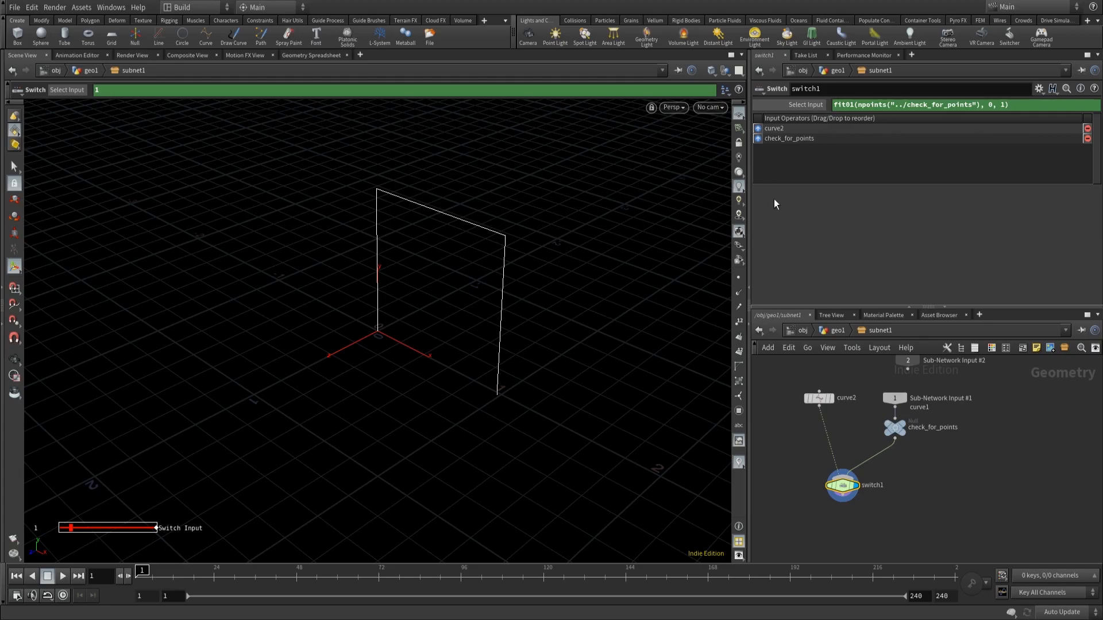
{"action": "left_click", "coordinate": [815, 104]}
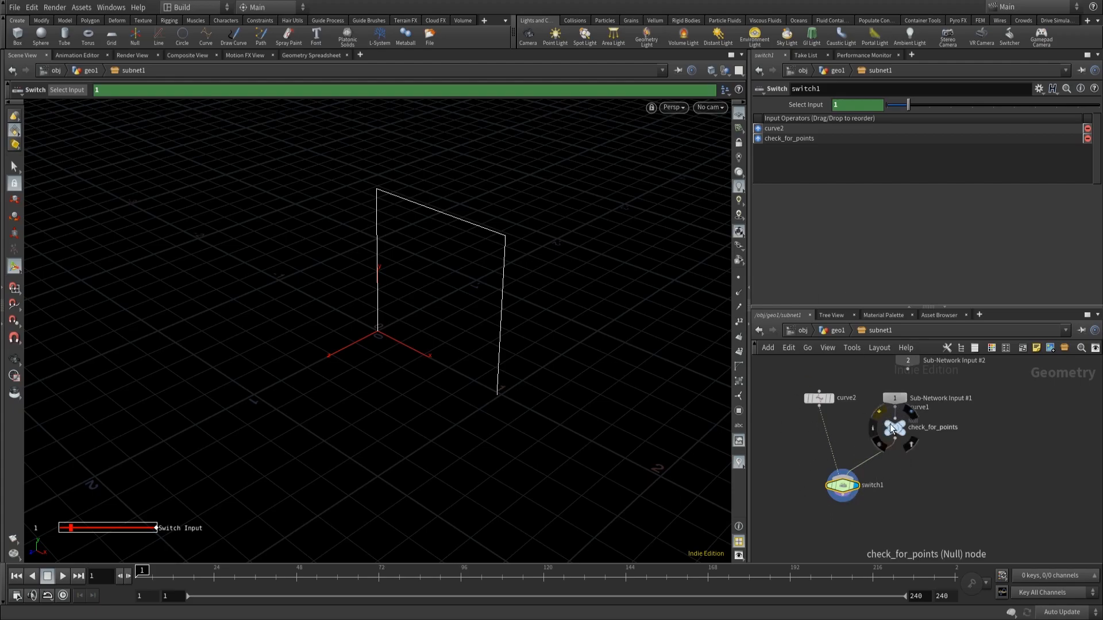
Tidy the network inside subnet1 by automatically laying out all of its nodes.
{"action": "mouse_move", "coordinate": [886, 423]}
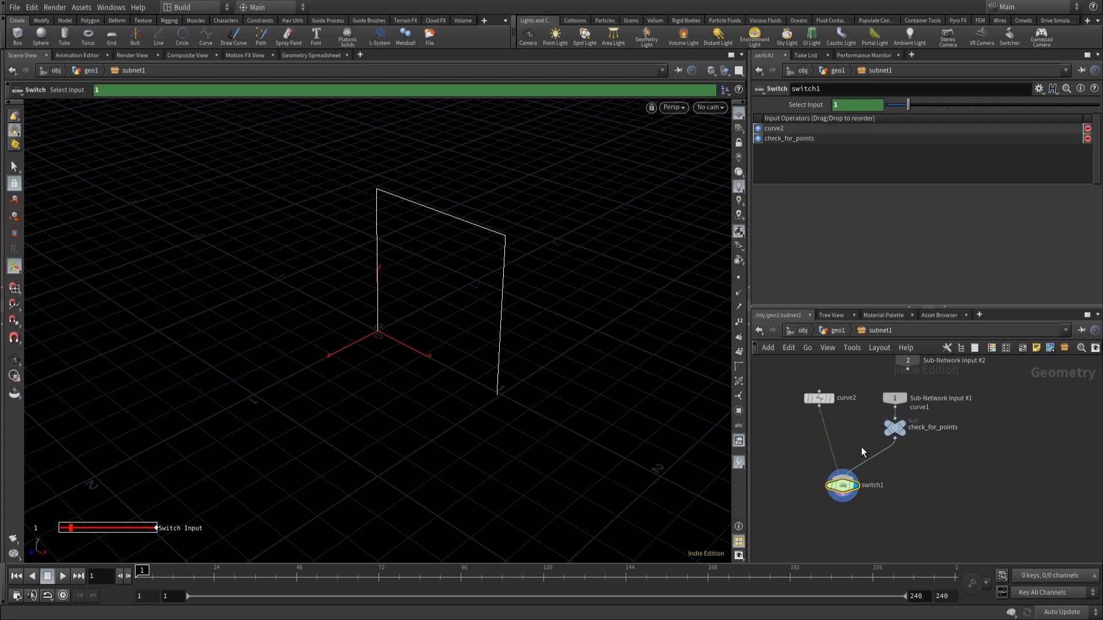
{"action": "mouse_move", "coordinate": [900, 398]}
{"action": "left_mouse_down"}
{"action": "mouse_move", "coordinate": [894, 378]}
{"action": "mouse_move", "coordinate": [906, 395]}
{"action": "mouse_move", "coordinate": [894, 418]}
{"action": "left_mouse_up"}
{"action": "key", "text": "y"}
{"action": "key", "text": "l"}
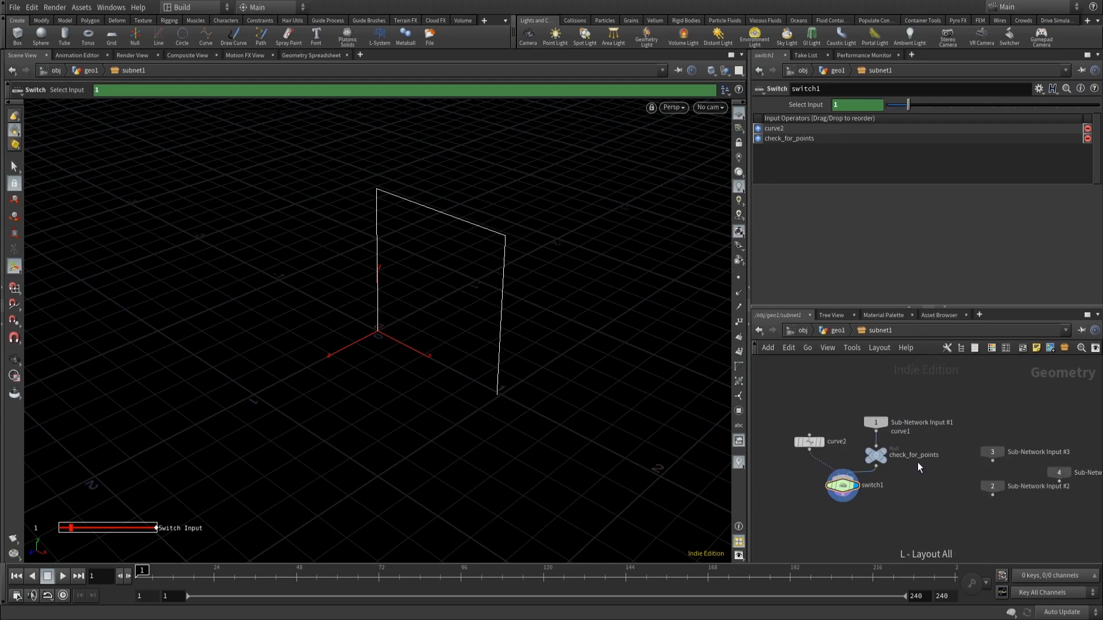
{"action": "middle_click_drag", "start_coordinate": [893, 510], "coordinate": [866, 496]}
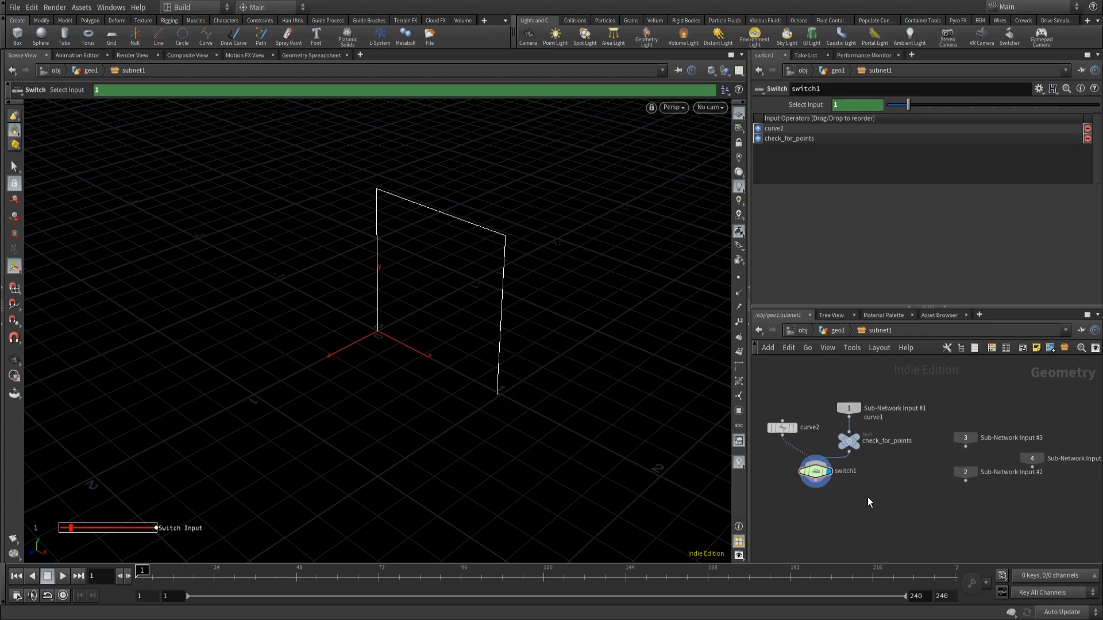
{"action": "left_click", "coordinate": [880, 398]}
{"action": "key", "text": "l"}
{"action": "middle_click_drag", "start_coordinate": [866, 492], "coordinate": [884, 491]}
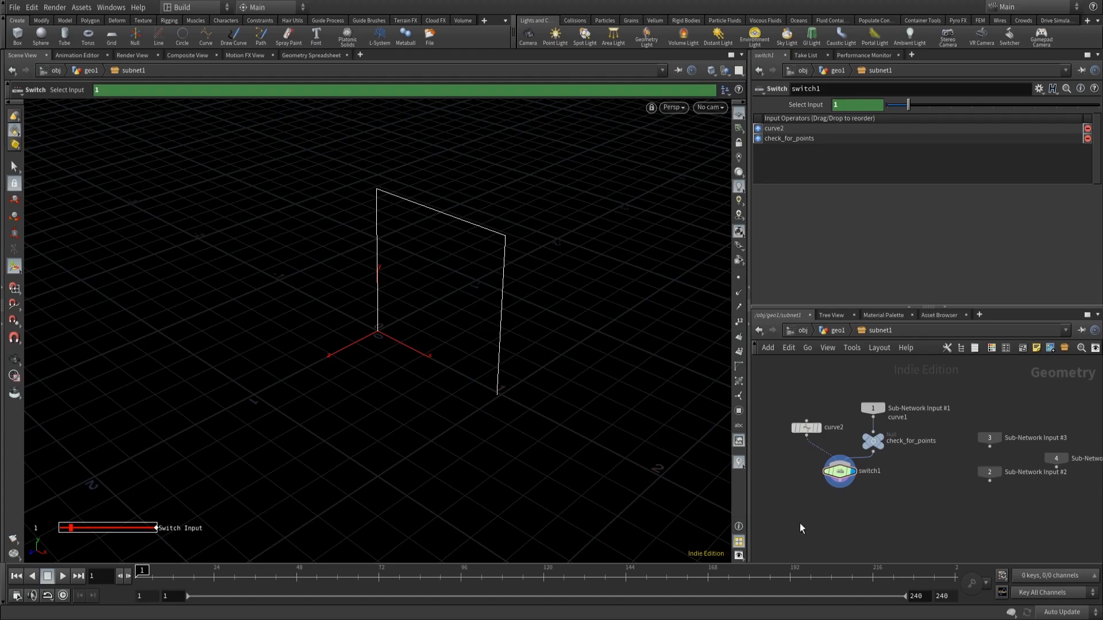
{"action": "middle_click_drag", "start_coordinate": [856, 497], "coordinate": [903, 487]}
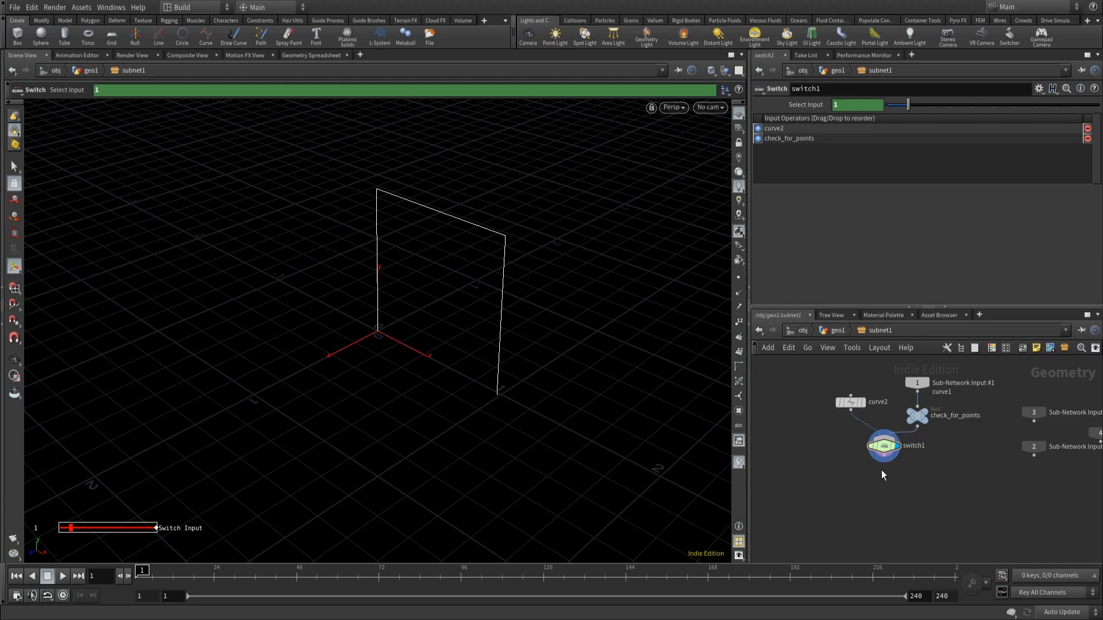
{"action": "middle_click_drag", "start_coordinate": [859, 498], "coordinate": [868, 499]}
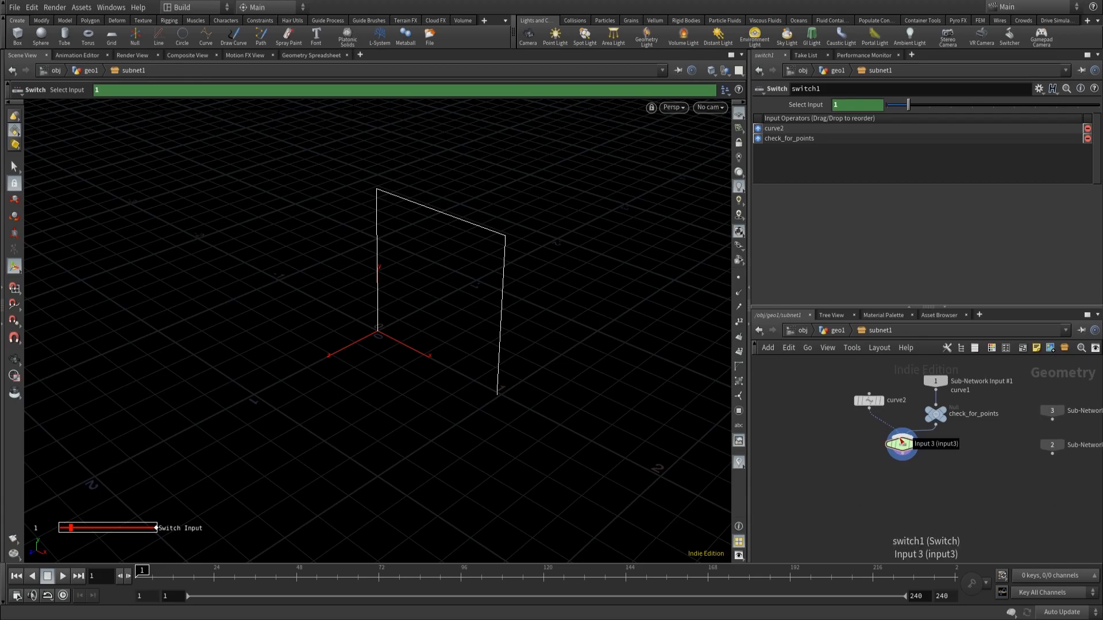
Add a Null node below switch1, wired to the switch's output.
{"action": "middle_click_drag", "start_coordinate": [853, 467], "coordinate": [850, 460]}
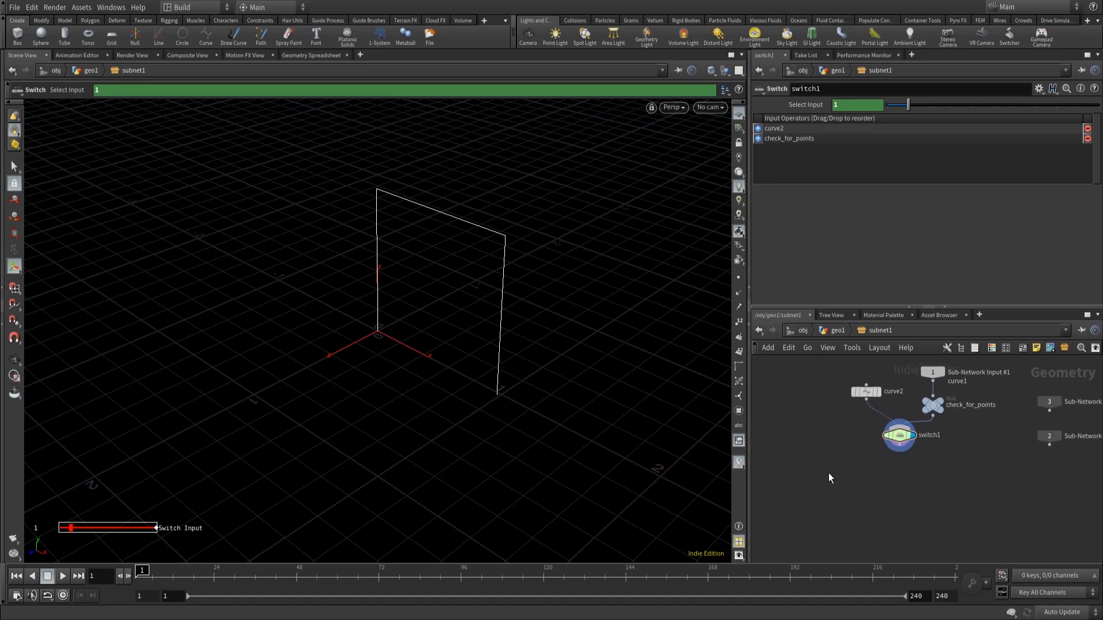
{"action": "middle_click_drag", "start_coordinate": [828, 474], "coordinate": [857, 473]}
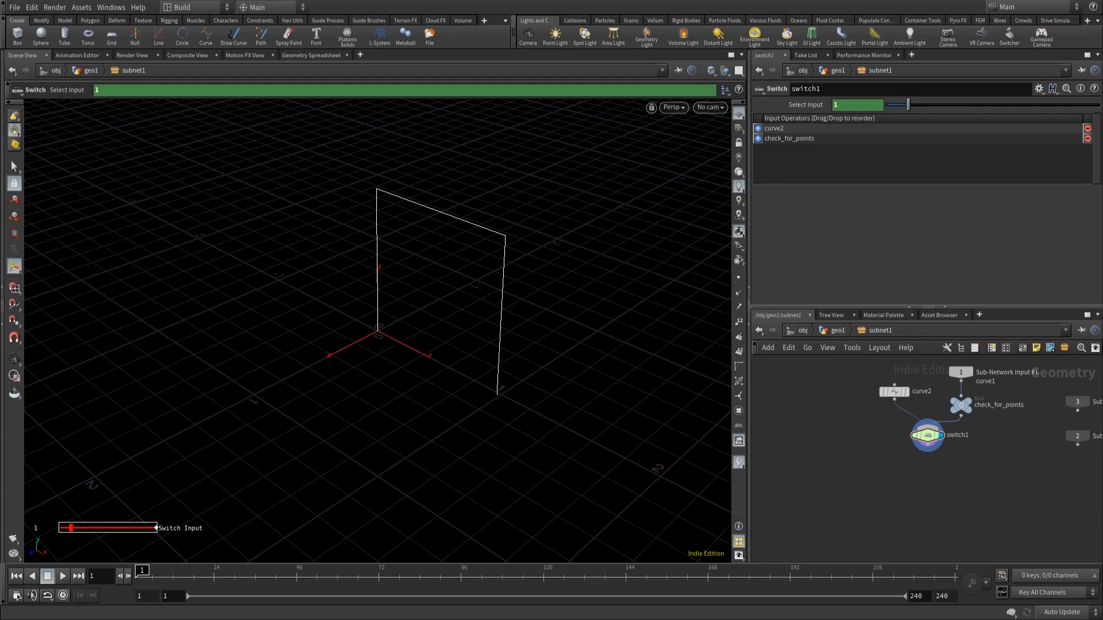
{"action": "left_click", "coordinate": [929, 453]}
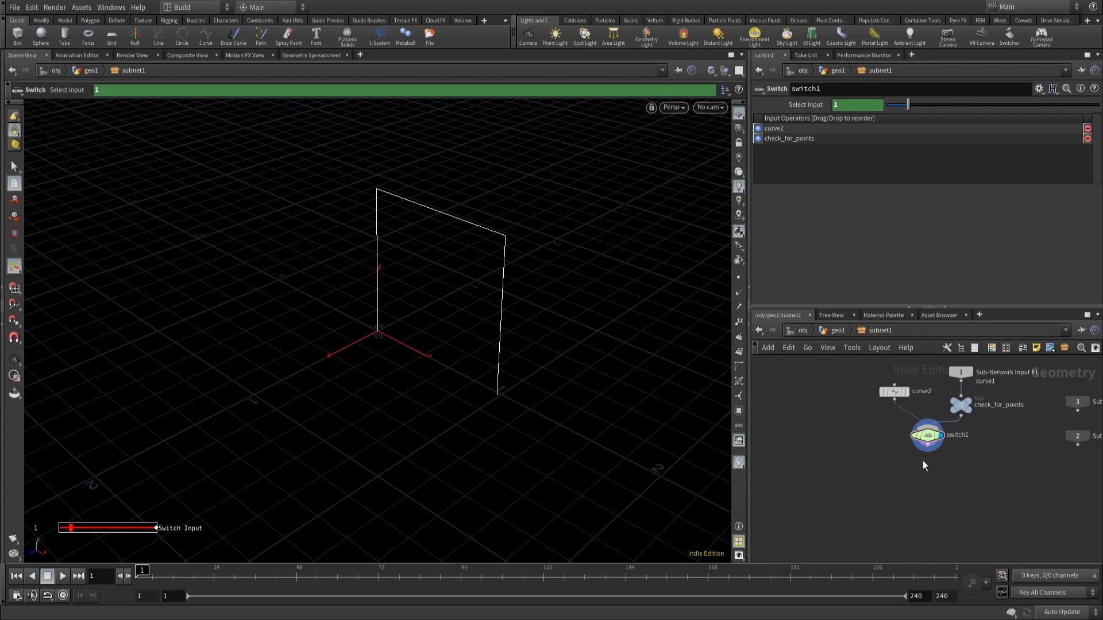
{"action": "left_click", "coordinate": [934, 501]}
{"action": "type", "text": "null"}
{"action": "key", "text": "Return"}
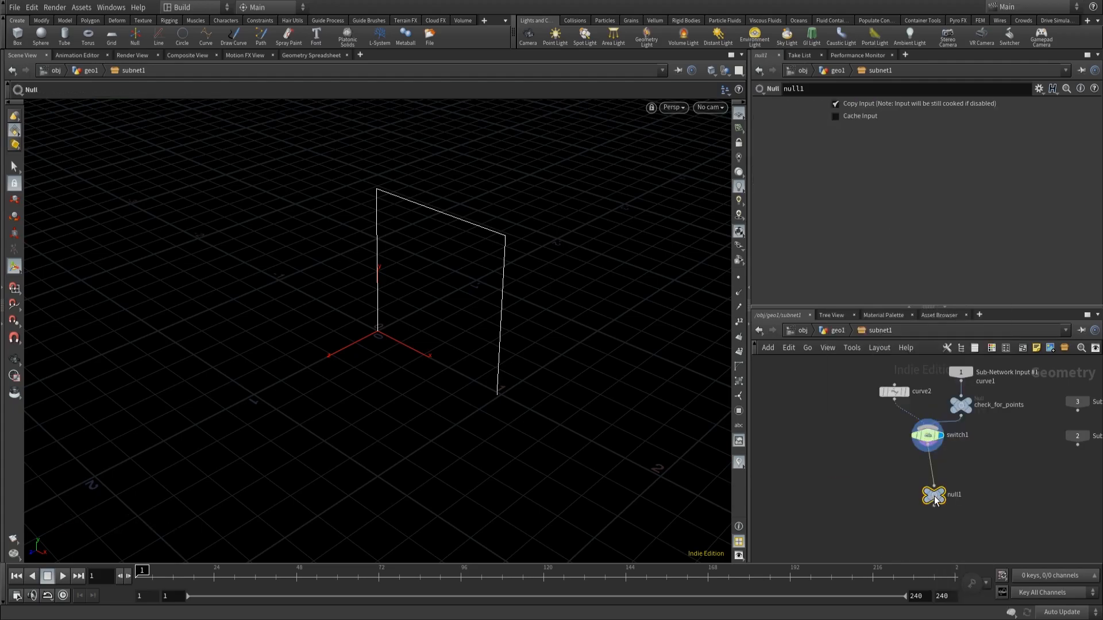
Move the new null closer to switch1 and rename it IN_Curve.
{"action": "left_click_drag", "start_coordinate": [934, 495], "coordinate": [938, 475]}
{"action": "double_click", "coordinate": [951, 472]}
{"action": "type", "text": "IN_"}
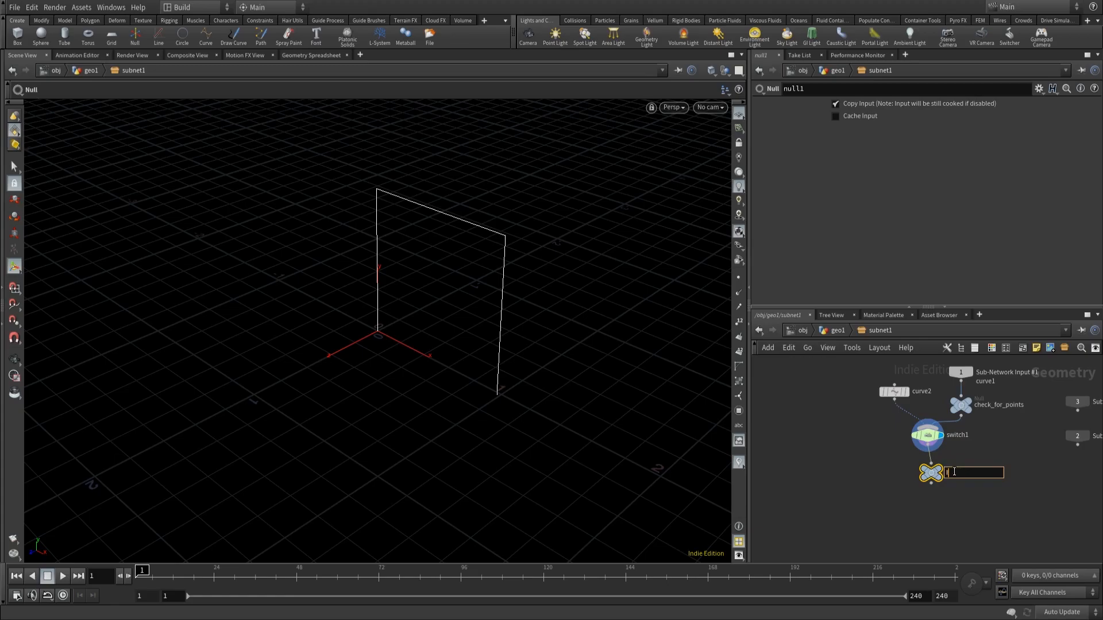
{"action": "type", "text": "Curve"}
{"action": "key", "text": "Return"}
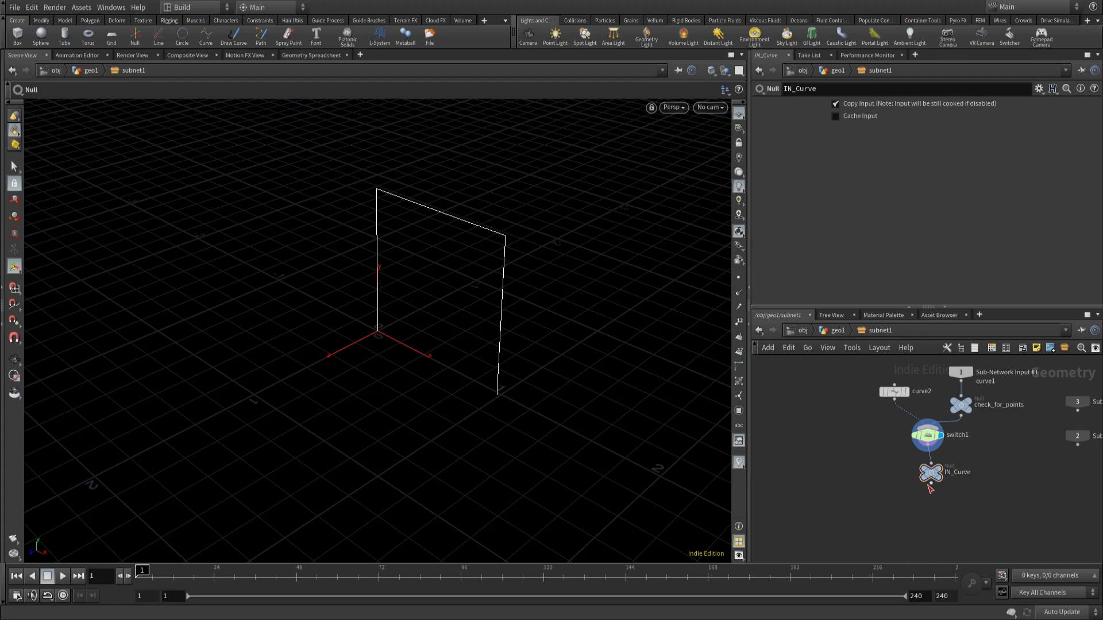
Align IN_Curve directly beneath switch1, colour it dark blue and give it a pointed, flat hexagonal node shape.
{"action": "left_click_drag", "start_coordinate": [931, 476], "coordinate": [926, 473]}
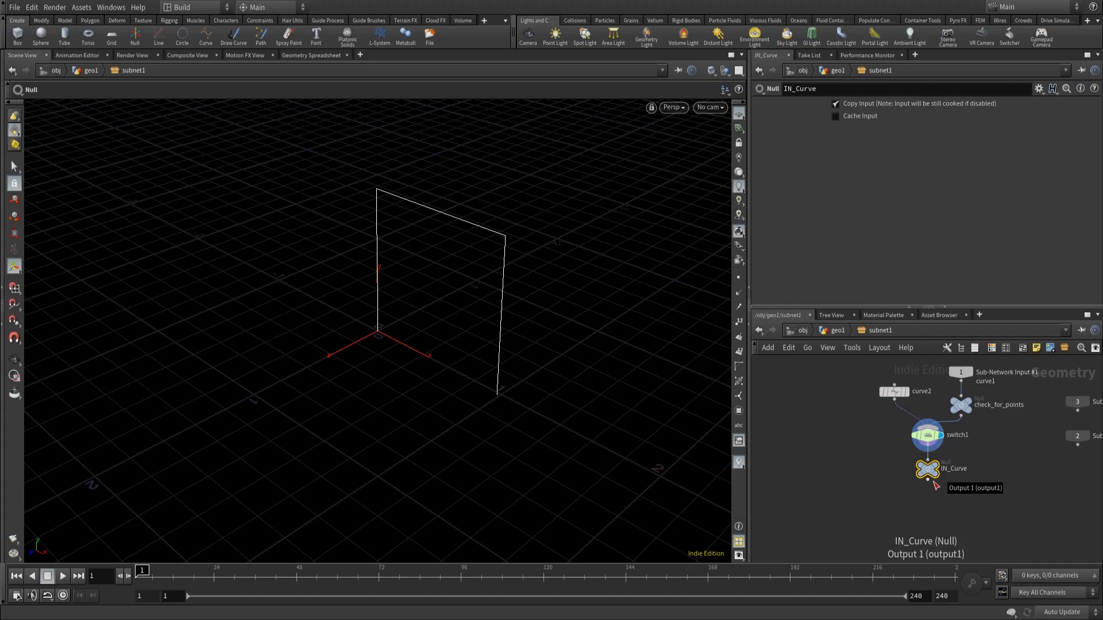
{"action": "key", "text": "c"}
{"action": "left_click", "coordinate": [1026, 527]}
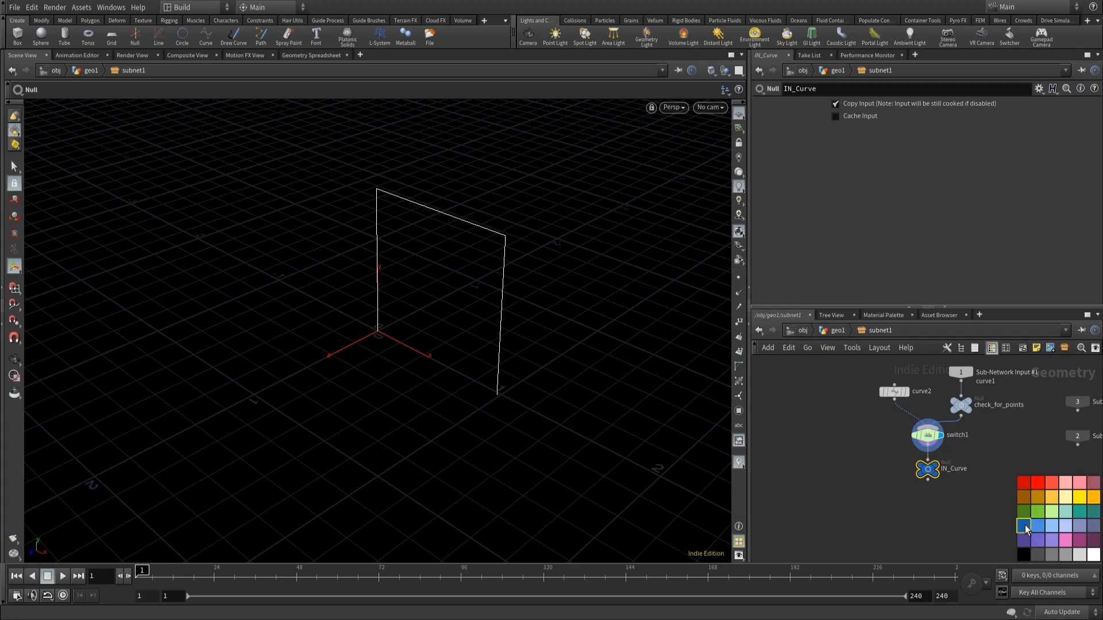
{"action": "key", "text": "z"}
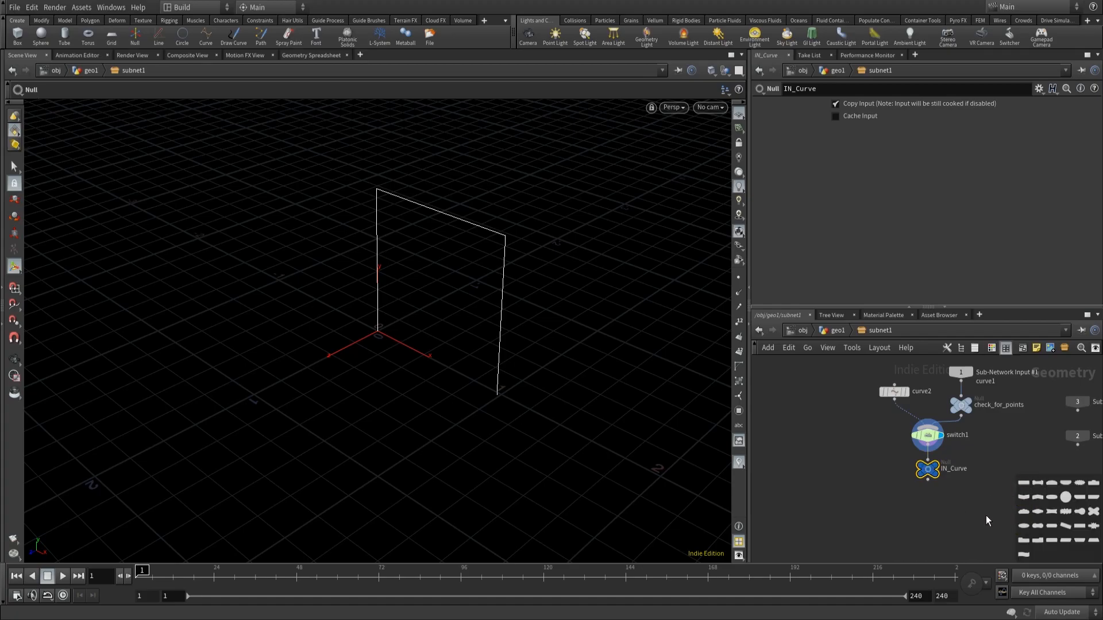
{"action": "left_click", "coordinate": [1032, 511]}
{"action": "key", "text": "z"}
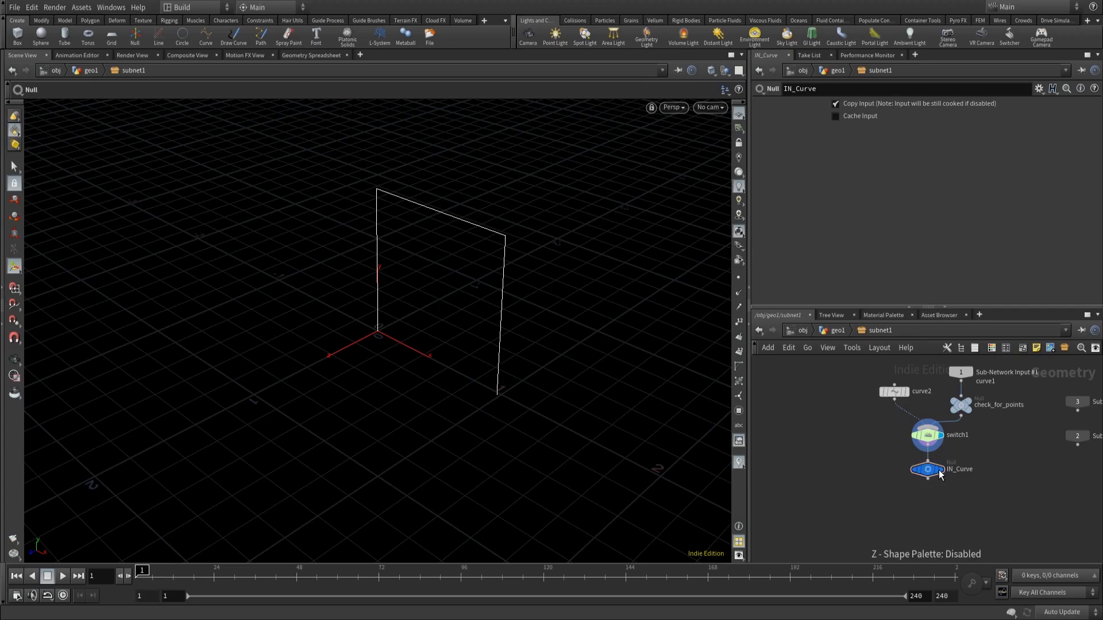
{"action": "middle_click_drag", "start_coordinate": [795, 503], "coordinate": [796, 487]}
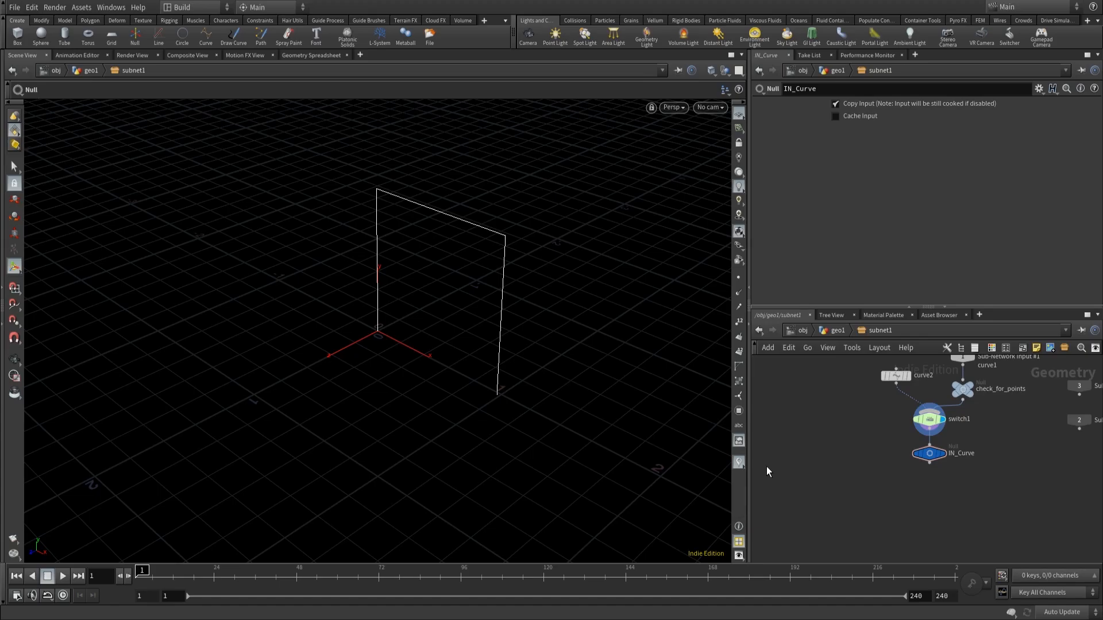
Go up to geo1, display curve1 on its own, and return inside subnet1.
{"action": "key", "text": "c"}
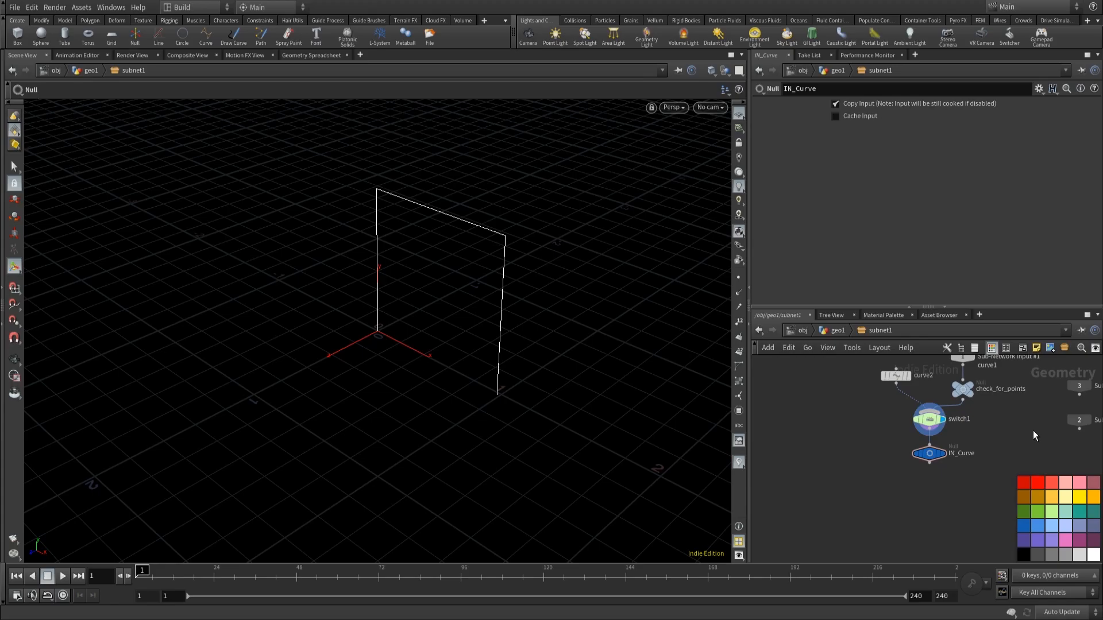
{"action": "middle_click_drag", "start_coordinate": [992, 463], "coordinate": [834, 502]}
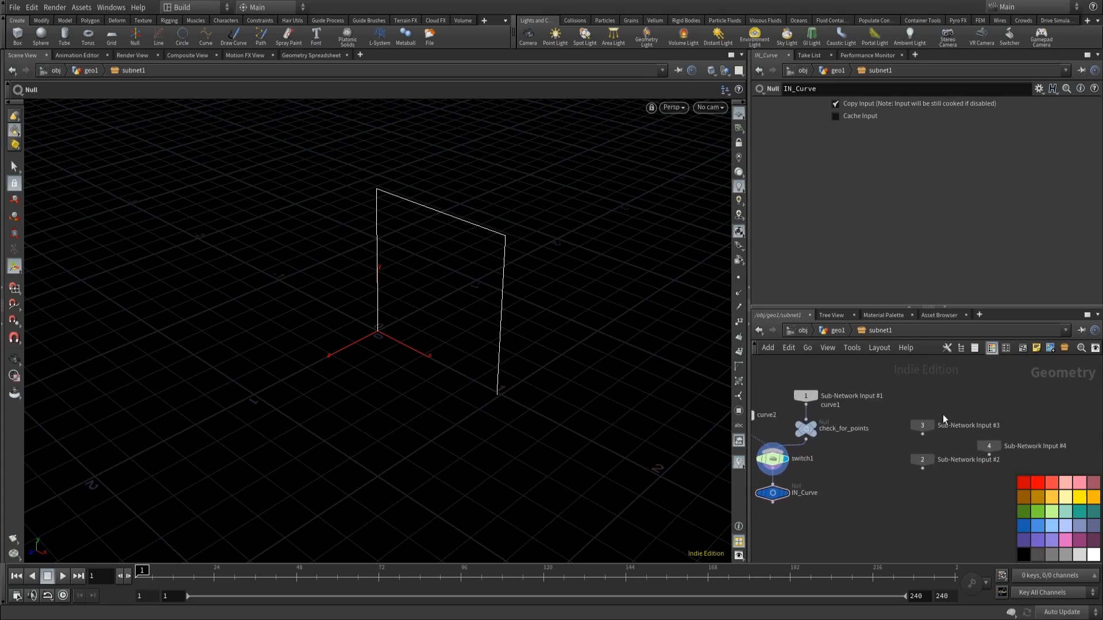
{"action": "left_click", "coordinate": [835, 330]}
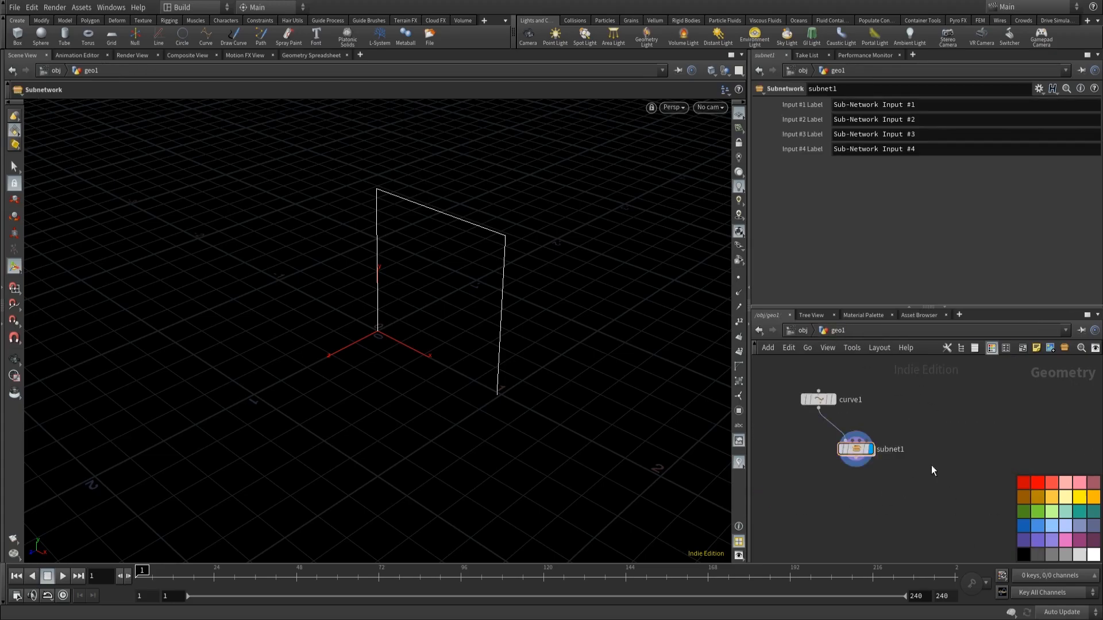
{"action": "left_click", "coordinate": [833, 397]}
{"action": "mouse_move", "coordinate": [866, 450]}
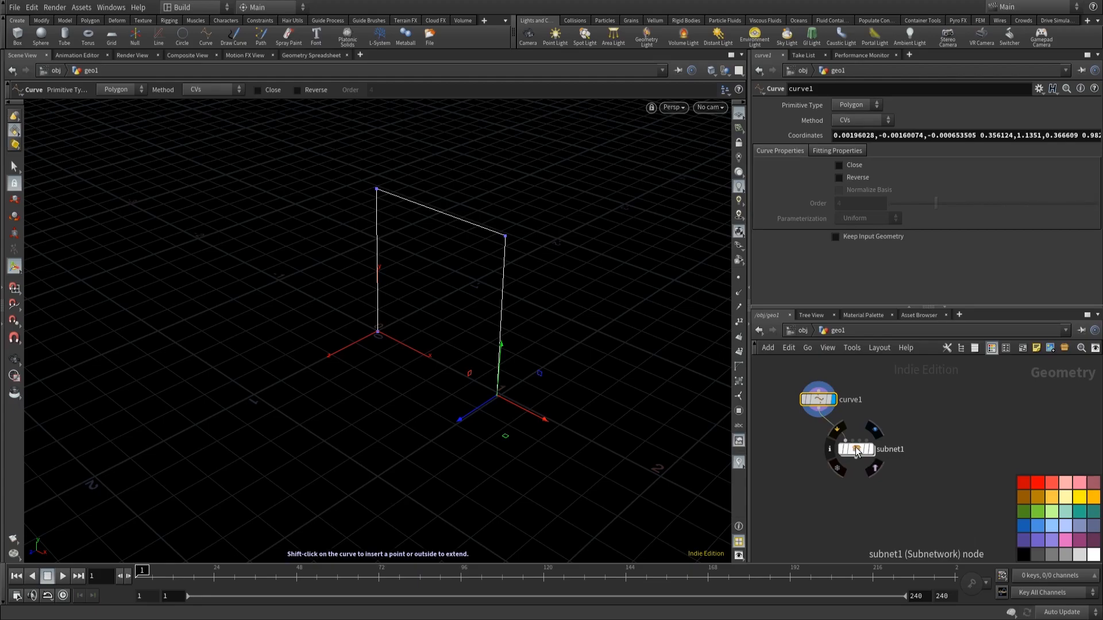
{"action": "double_click", "coordinate": [856, 448]}
Close the colour and shape palettes in the network view and display the IN_Curve node.
{"action": "key", "text": "c"}
{"action": "key", "text": "c"}
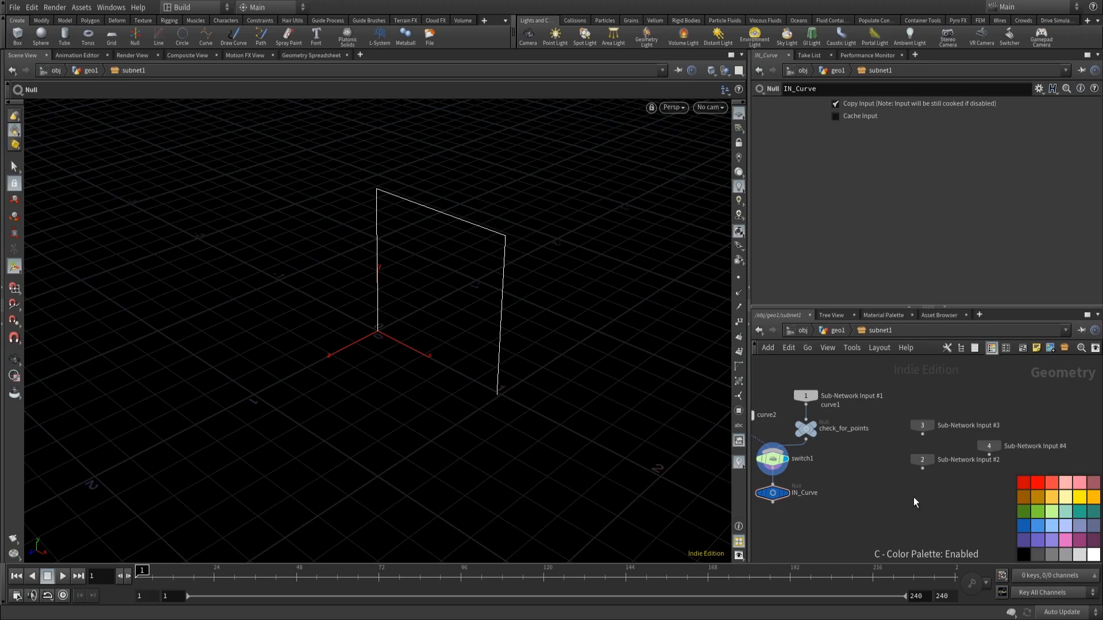
{"action": "key", "text": "z"}
{"action": "key", "text": "z"}
{"action": "middle_click_drag", "start_coordinate": [834, 510], "coordinate": [936, 463]}
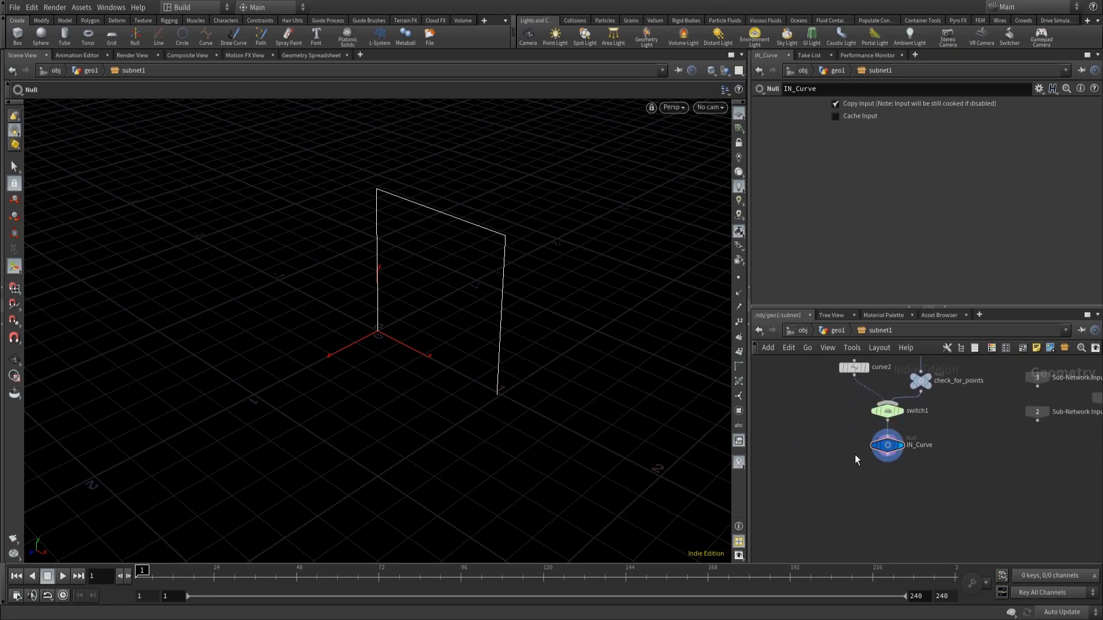
Add a Circle node inside subnet1 and place it beside IN_Curve.
{"action": "middle_click_drag", "start_coordinate": [855, 454], "coordinate": [897, 479]}
{"action": "scroll", "coordinate": [885, 477], "scroll_direction": "down", "scroll_amount": 3}
{"action": "scroll", "coordinate": [840, 443], "scroll_direction": "up", "scroll_amount": 2}
{"action": "middle_click_drag", "start_coordinate": [841, 436], "coordinate": [819, 400]}
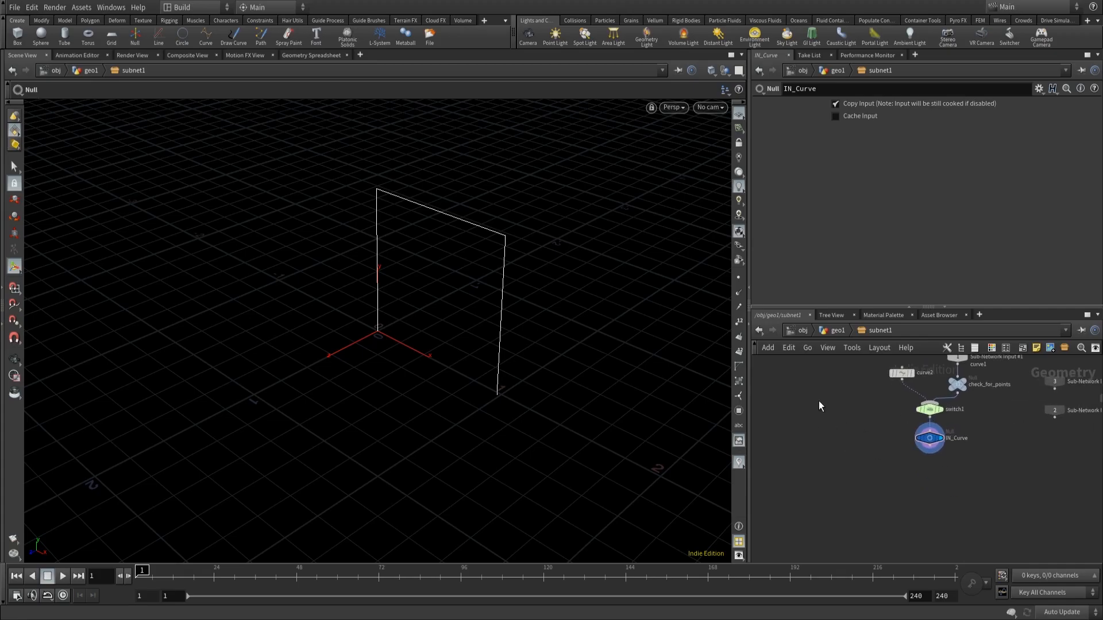
{"action": "key", "text": "Tab"}
{"action": "type", "text": "resa"}
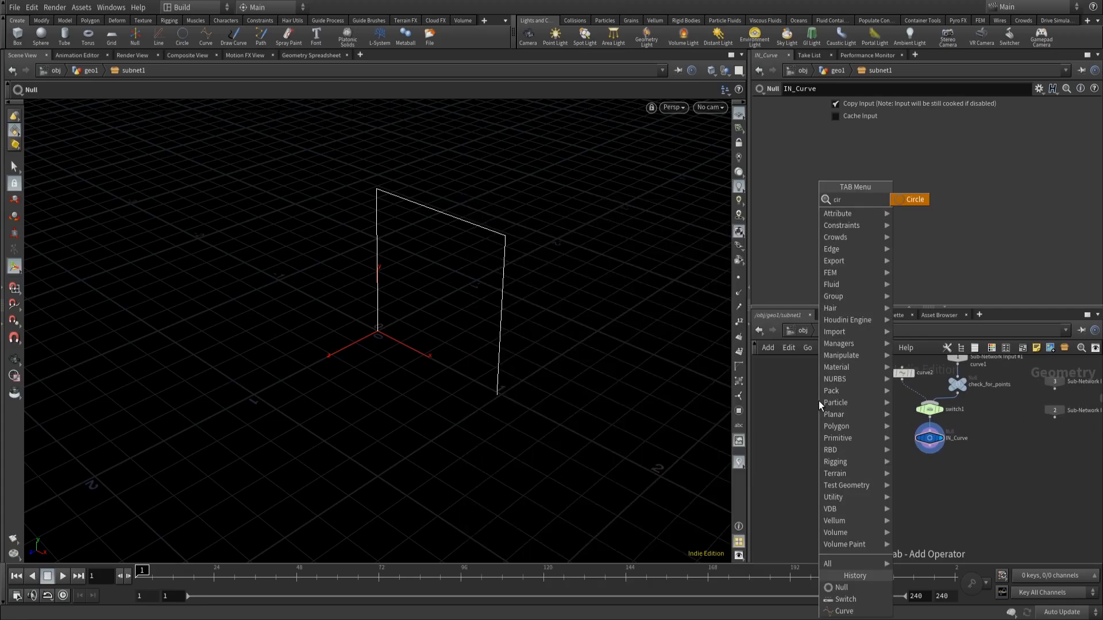
{"action": "key", "text": "Return"}
{"action": "left_click", "coordinate": [818, 401]}
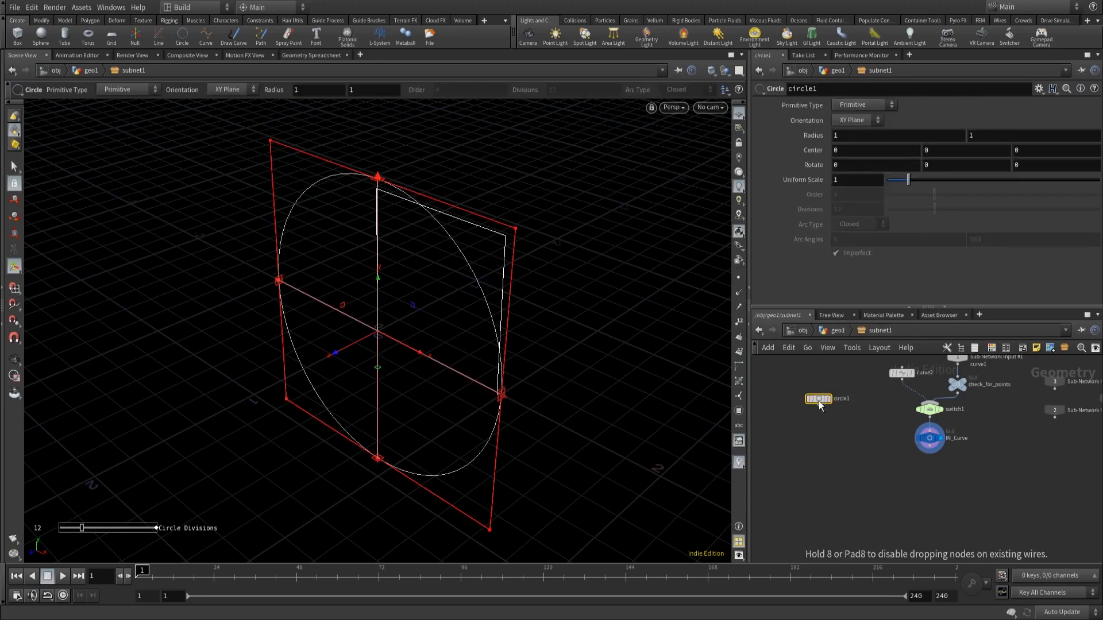
{"action": "left_click_drag", "start_coordinate": [818, 401], "coordinate": [843, 445]}
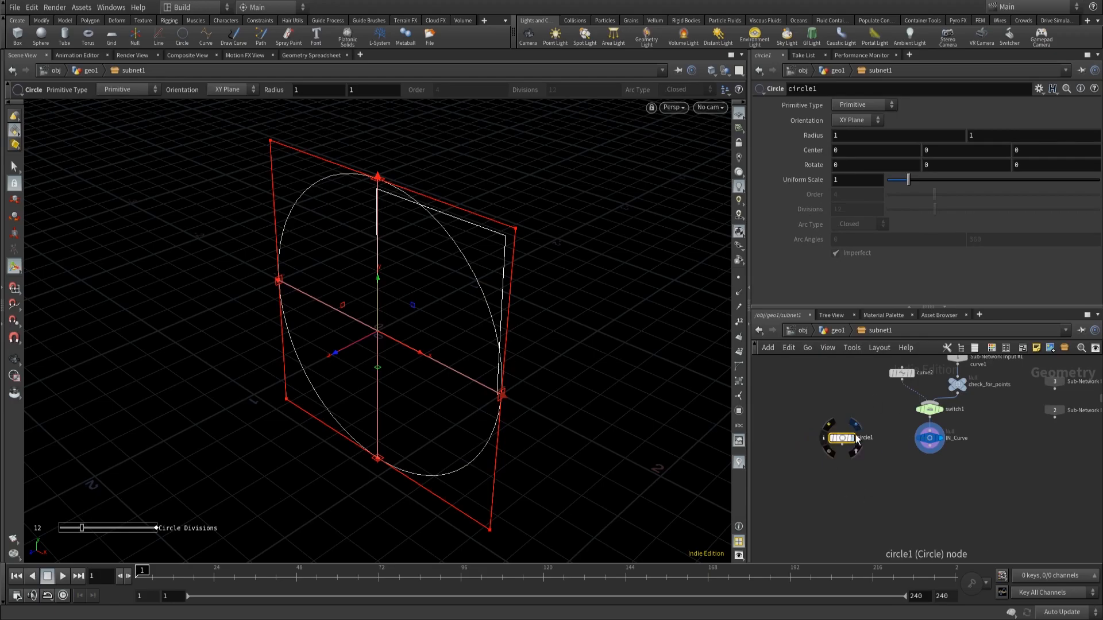
Display circle1 and set both of its radius values to 0.075.
{"action": "left_click", "coordinate": [855, 438]}
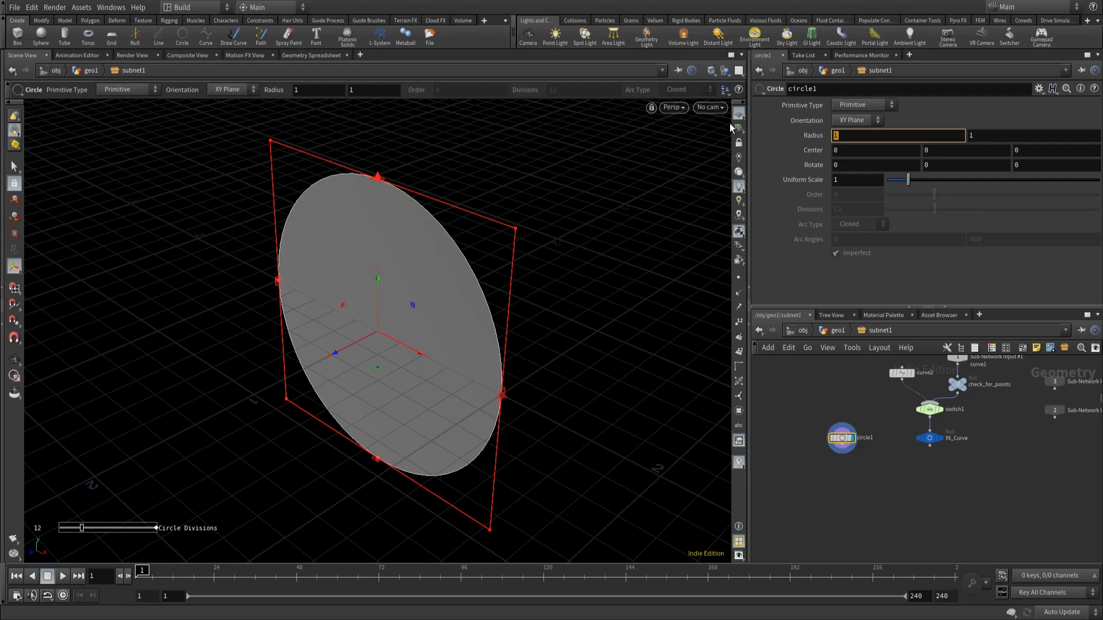
{"action": "type", "text": "0.075"}
{"action": "key", "text": "Return"}
{"action": "key", "text": "ctrl+c"}
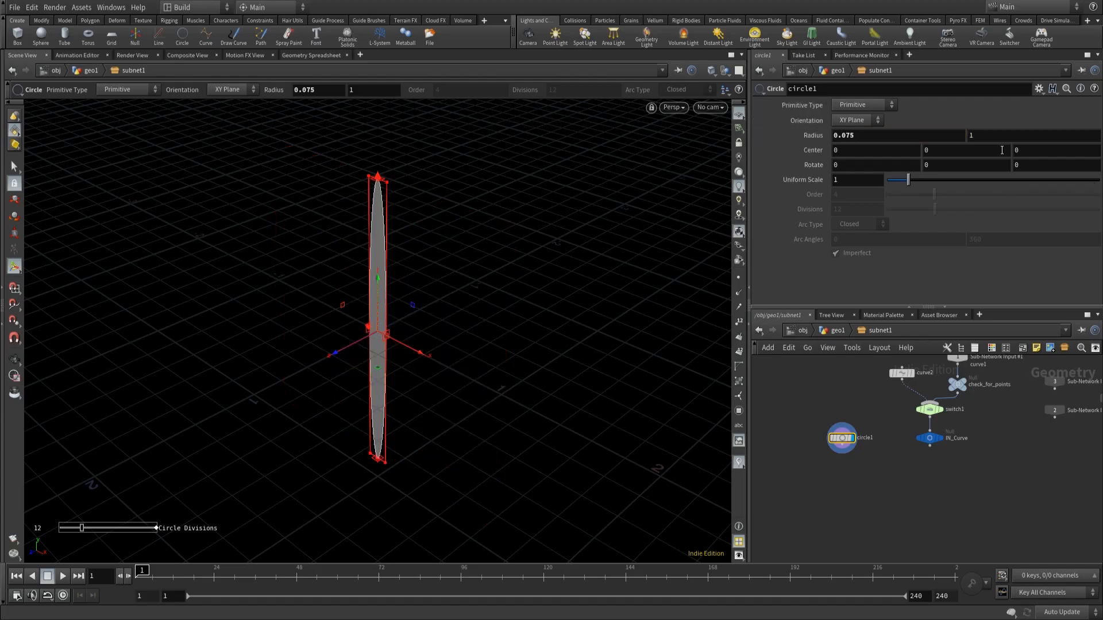
{"action": "left_click_drag", "start_coordinate": [978, 132], "coordinate": [957, 135]}
{"action": "key", "text": "ctrl+v"}
{"action": "left_click", "coordinate": [949, 149]}
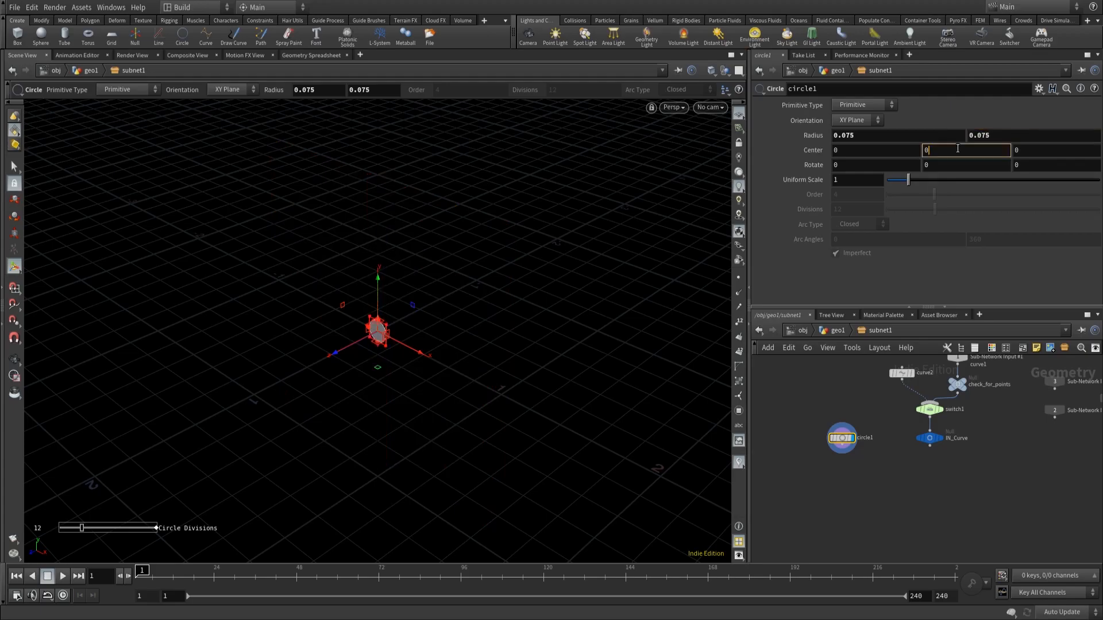
{"action": "left_click", "coordinate": [862, 446]}
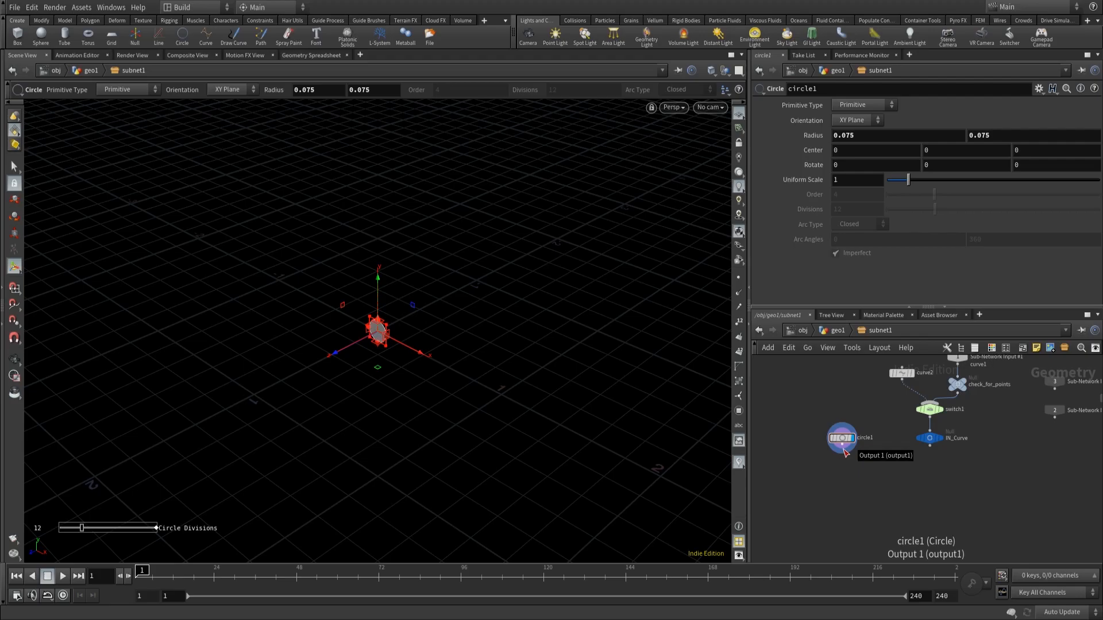
Add a Sweep node with circle1 as first input and IN_Curve as second, and display it.
{"action": "left_click", "coordinate": [941, 438]}
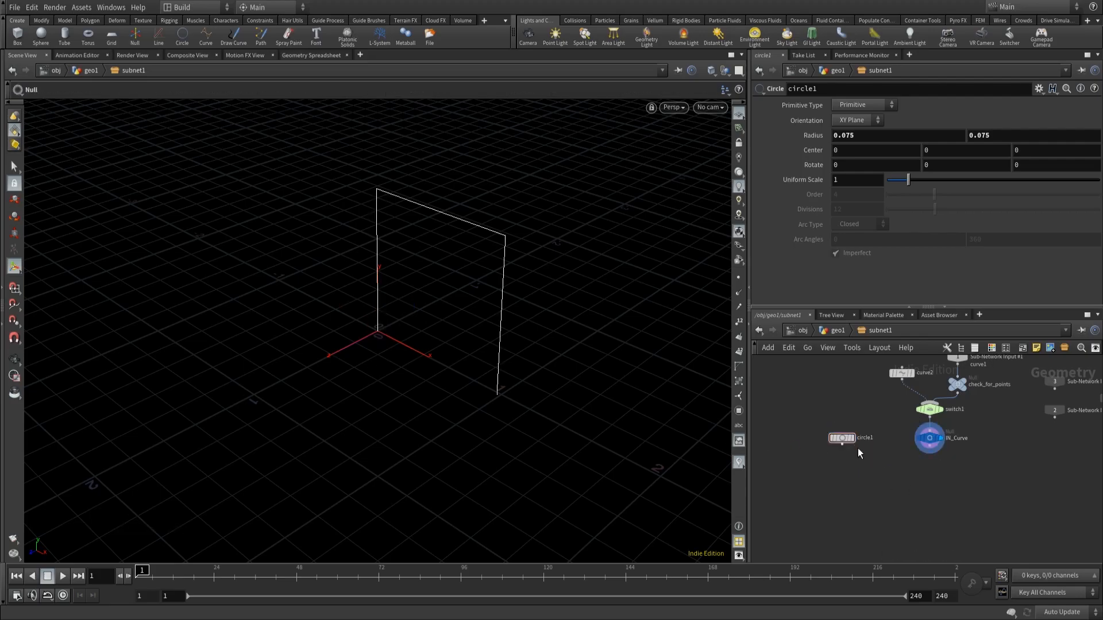
{"action": "left_click", "coordinate": [842, 444]}
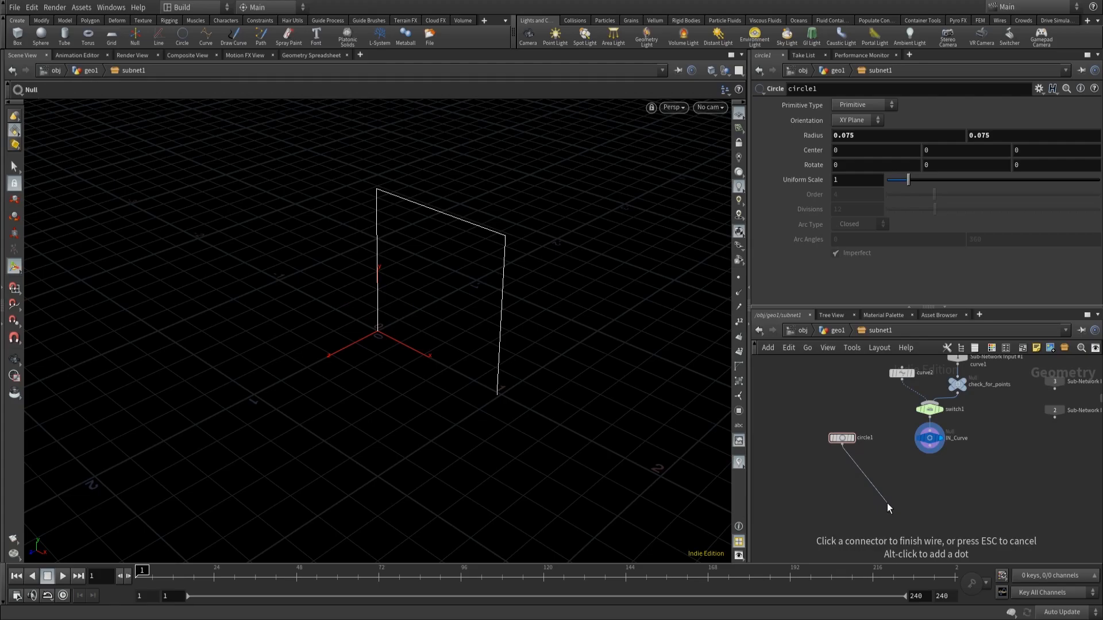
{"action": "key", "text": "Tab"}
{"action": "type", "text": "sweep"}
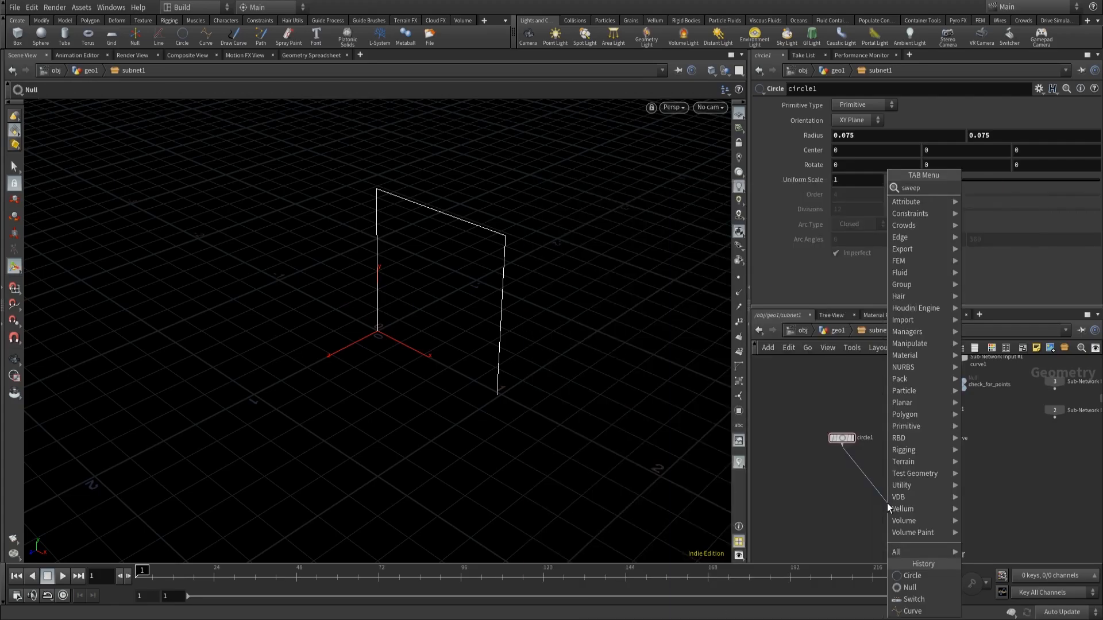
{"action": "key", "text": "Return"}
{"action": "left_click", "coordinate": [886, 504]}
{"action": "left_click_drag", "start_coordinate": [934, 454], "coordinate": [895, 497]}
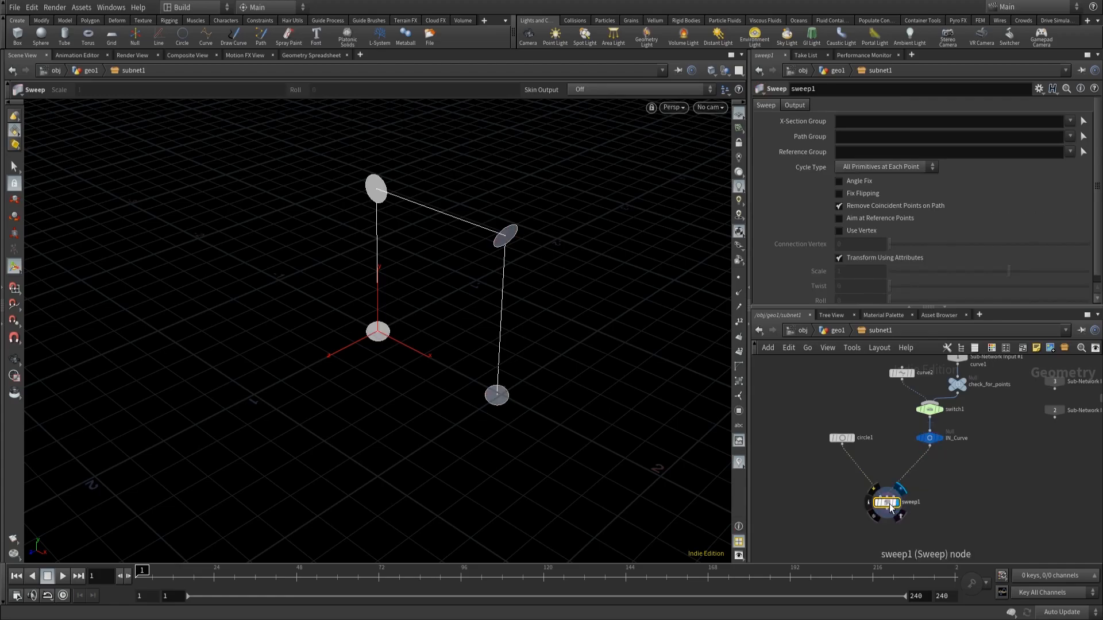
Set sweep1's Skin Output to Skin Unclosed.
{"action": "left_click", "coordinate": [795, 105]}
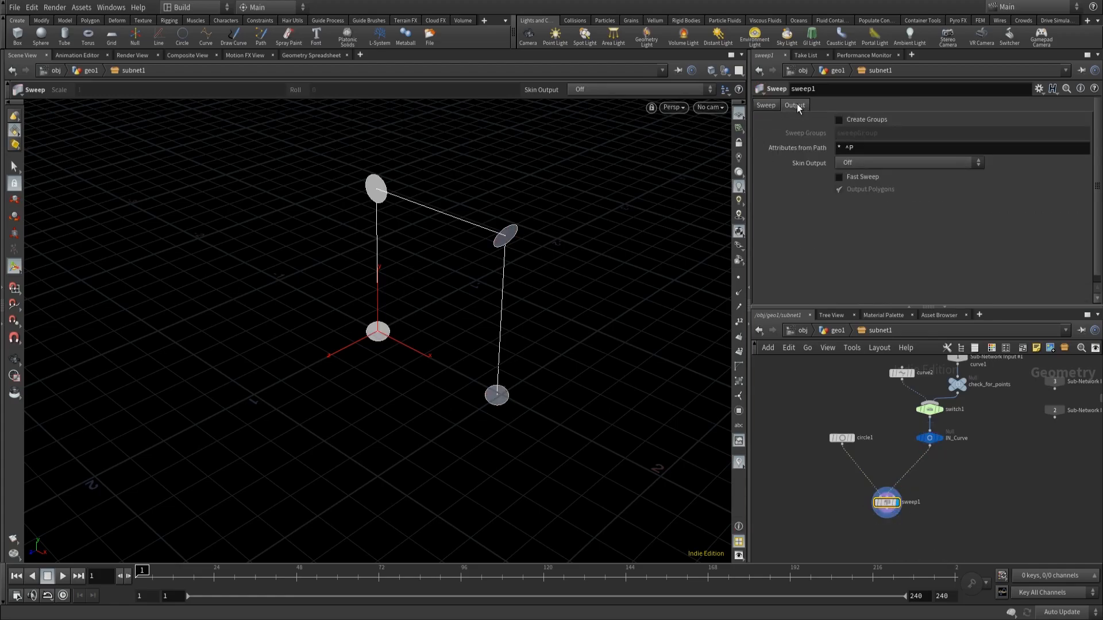
{"action": "left_click", "coordinate": [865, 163]}
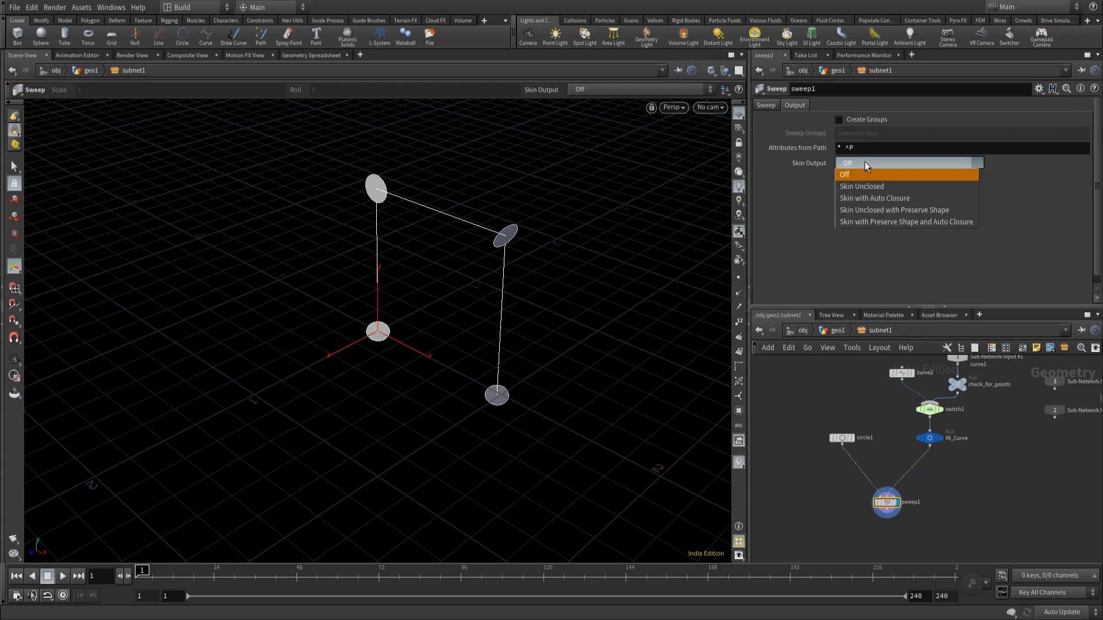
{"action": "left_click", "coordinate": [871, 188]}
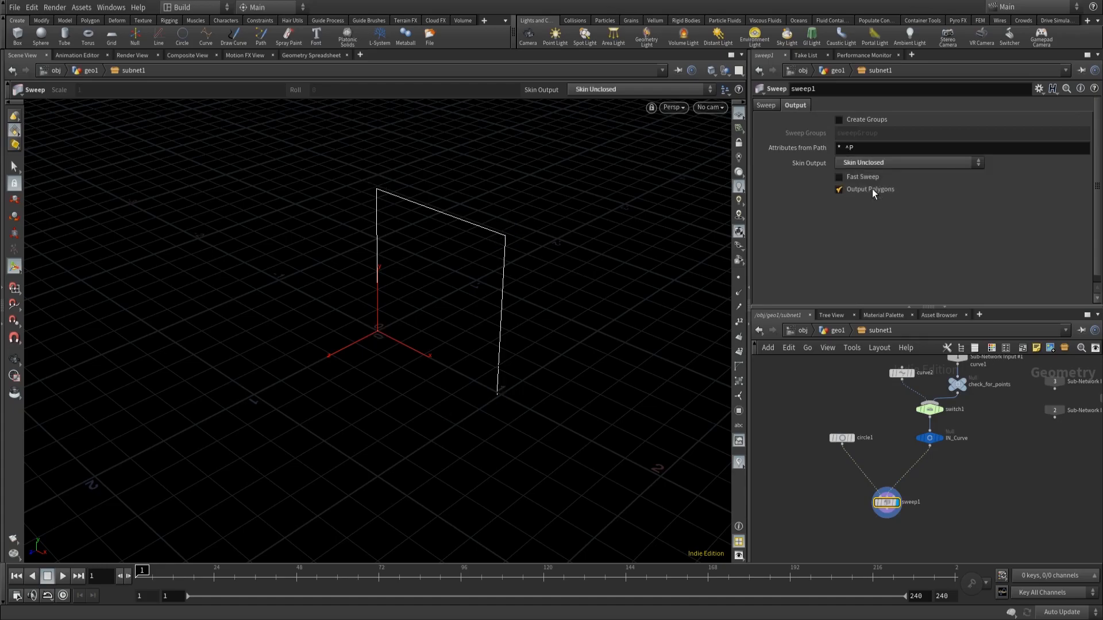
Change circle1's Primitive Type to Polygon.
{"action": "left_click", "coordinate": [841, 437]}
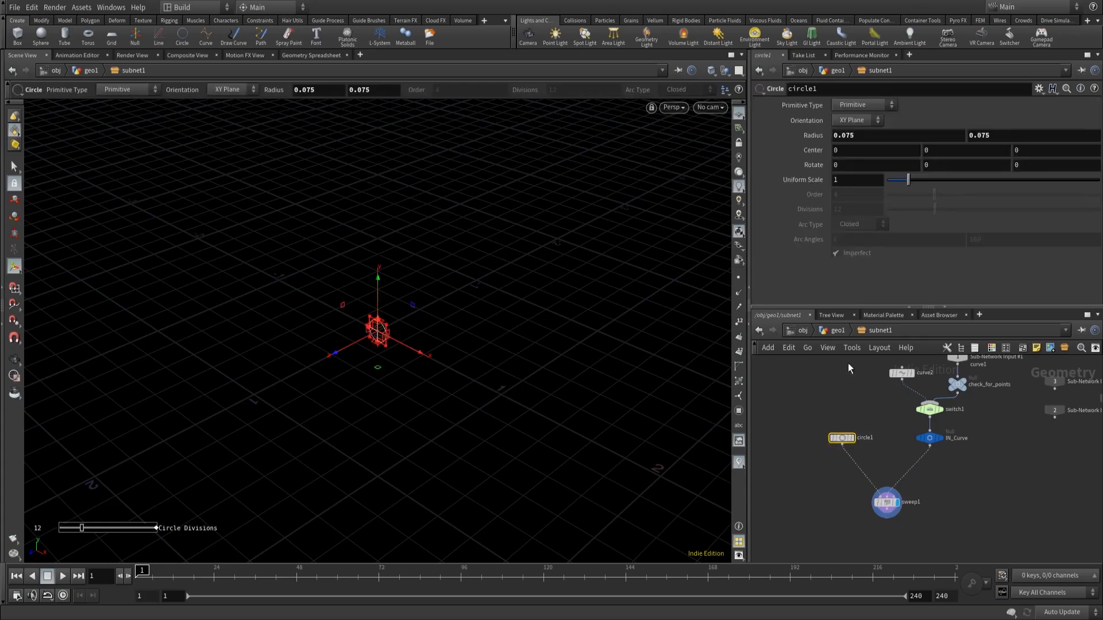
{"action": "left_click", "coordinate": [864, 105]}
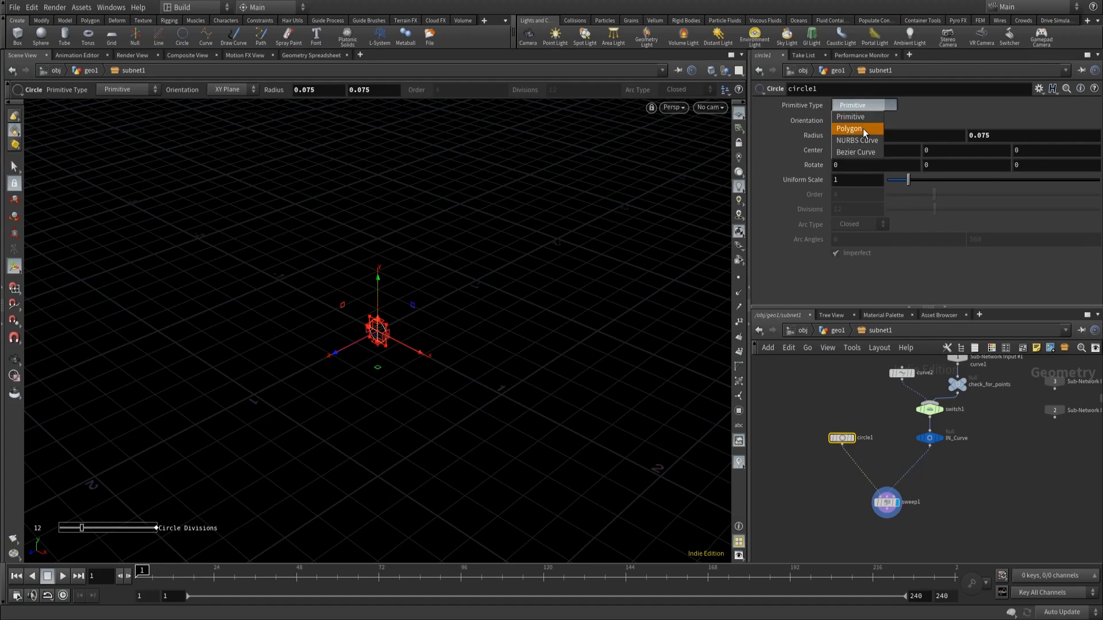
{"action": "left_click", "coordinate": [863, 130]}
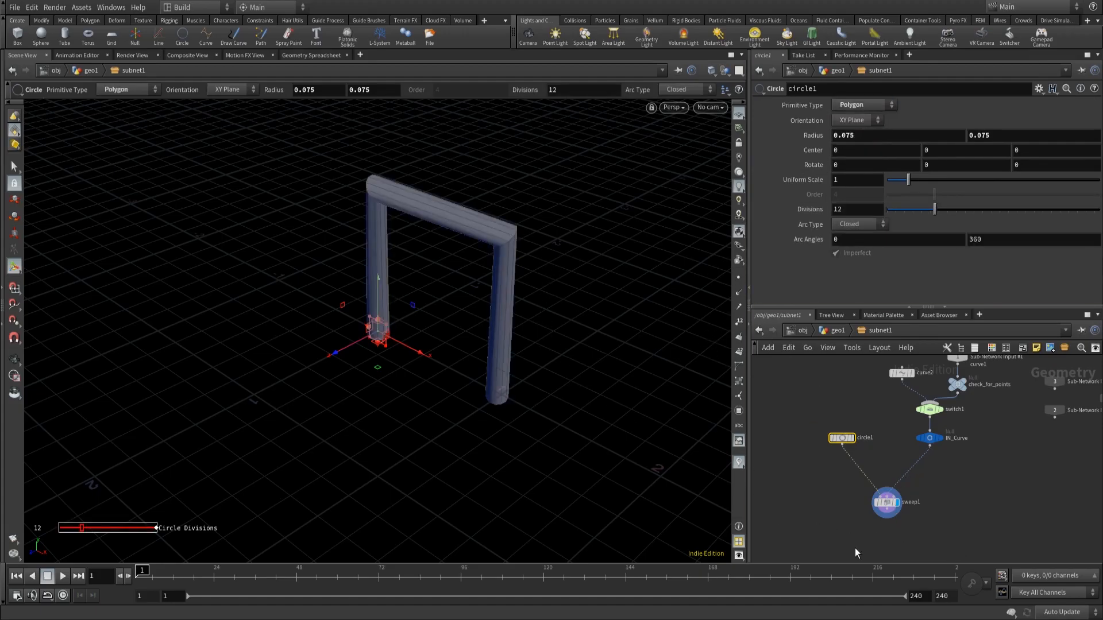
Go back up to geo1 and set curve1's coordinates to 0,0,0 0,1,0 1,1,0 1,0,0.
{"action": "mouse_move", "coordinate": [887, 501]}
{"action": "left_click", "coordinate": [887, 502]}
{"action": "left_click_drag", "start_coordinate": [535, 360], "coordinate": [555, 392]}
{"action": "key", "text": "Return"}
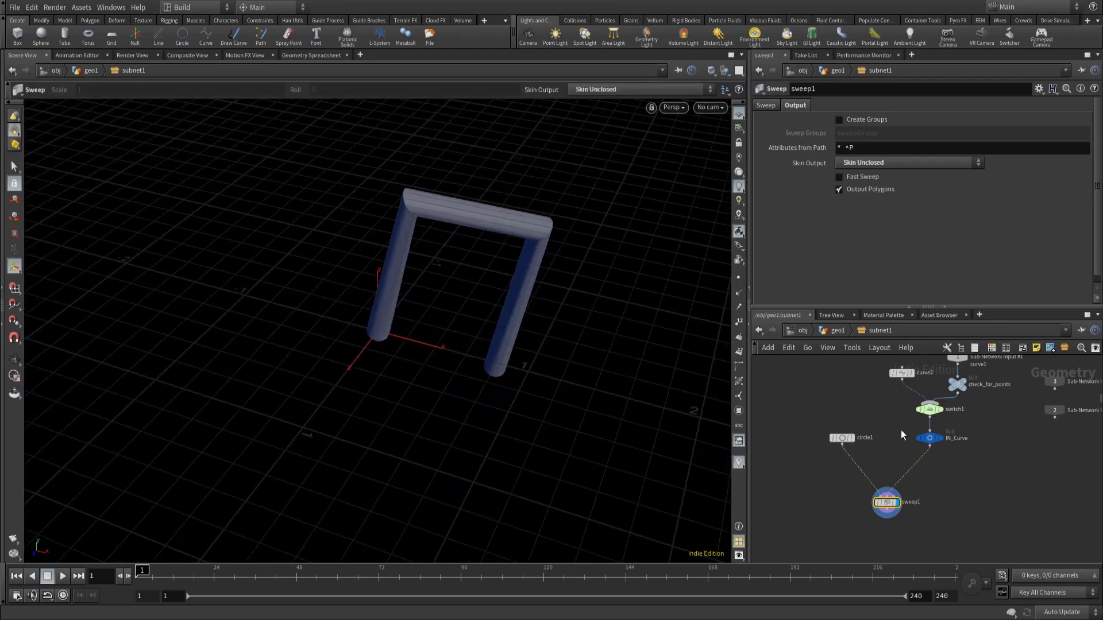
{"action": "left_click", "coordinate": [838, 331]}
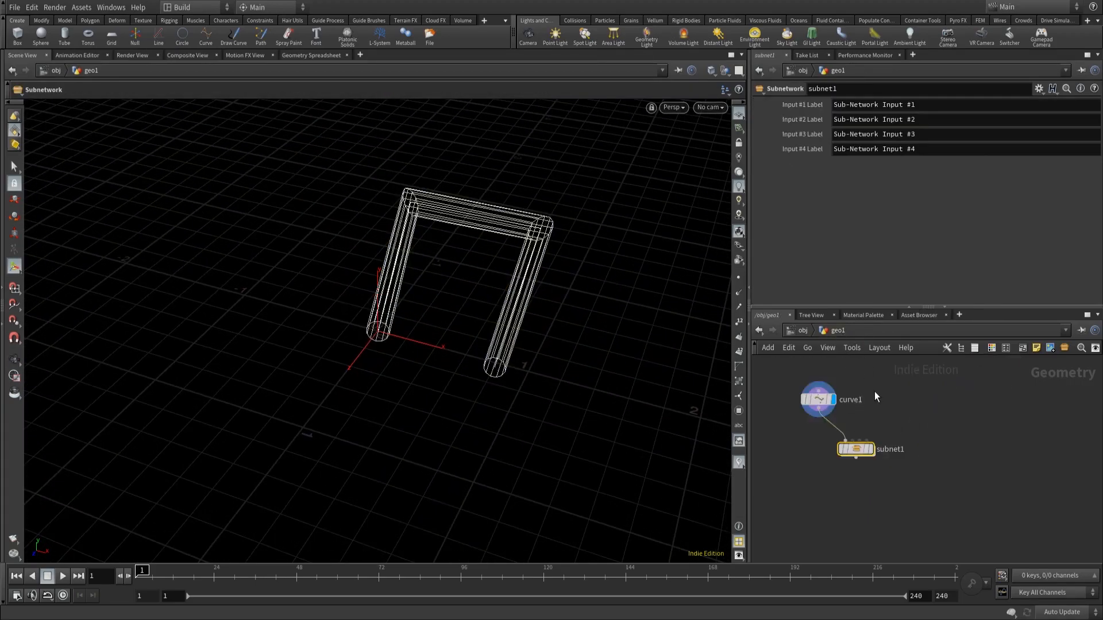
{"action": "left_click", "coordinate": [829, 402]}
{"action": "left_click", "coordinate": [882, 137]}
{"action": "key", "text": "ctrl+a"}
{"action": "type", "text": "0.075"}
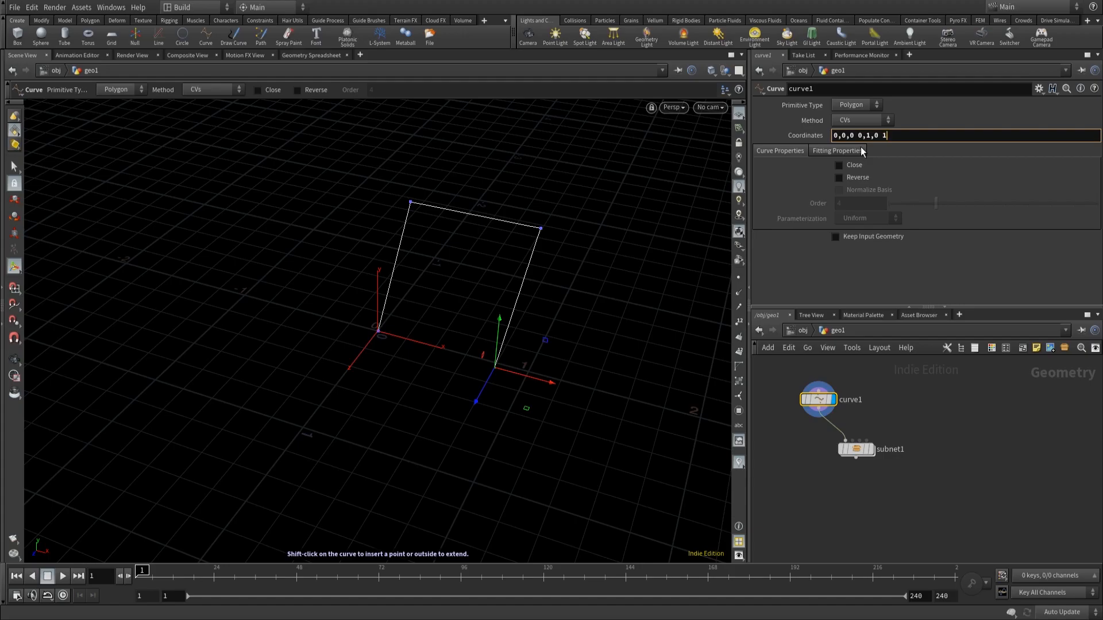
{"action": "type", "text": ",0 1,0,0"}
{"action": "key", "text": "Return"}
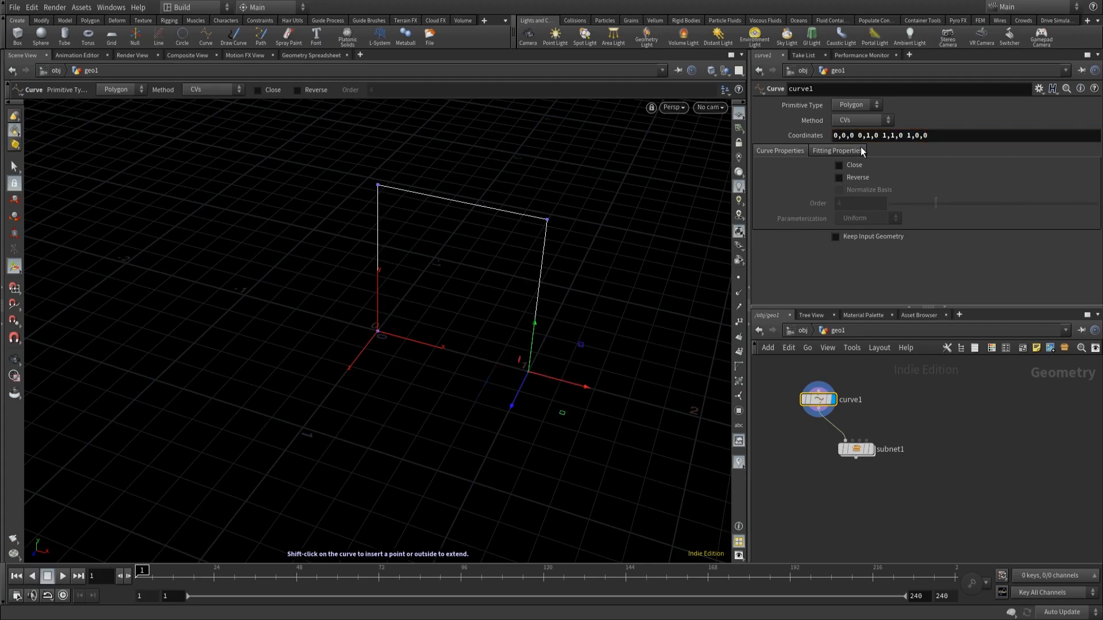
Display subnet1 in geo1 and inspect the swept tube in the viewport.
{"action": "left_click_drag", "start_coordinate": [670, 372], "coordinate": [586, 320]}
{"action": "left_click", "coordinate": [870, 449]}
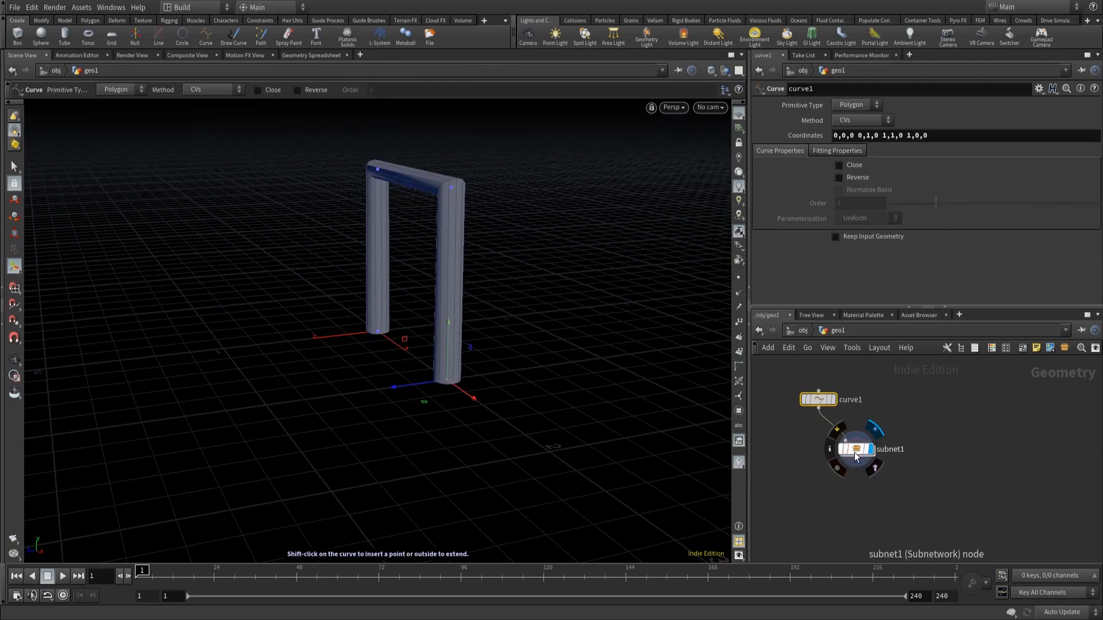
{"action": "left_click", "coordinate": [856, 449]}
{"action": "left_click_drag", "start_coordinate": [474, 247], "coordinate": [502, 246]}
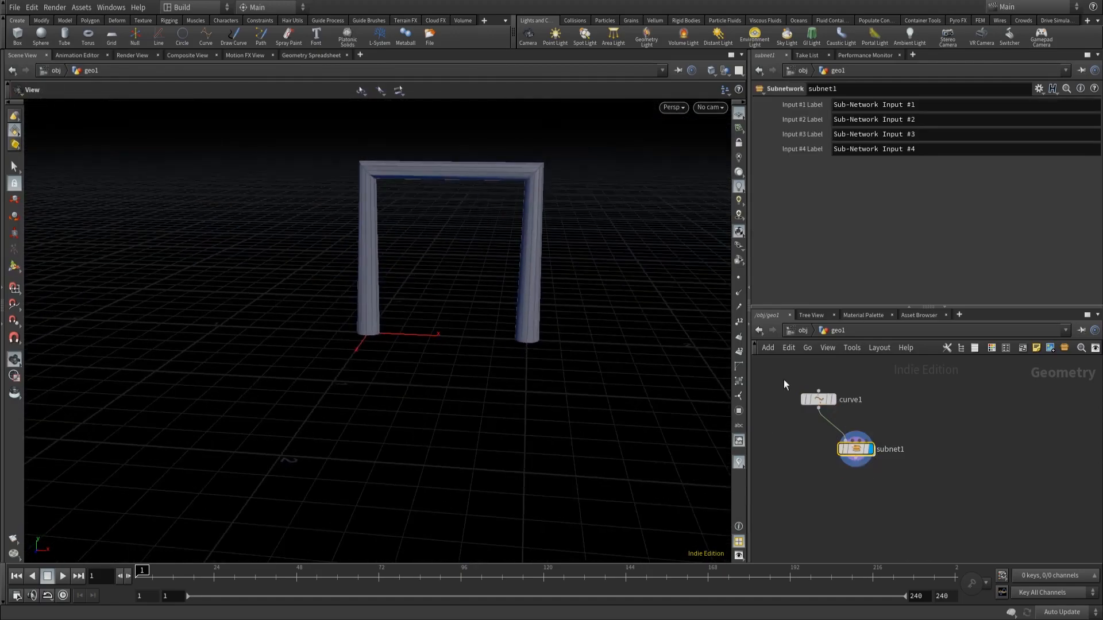
{"action": "key", "text": "Return"}
Enter subnet1, enable Angle Fix on sweep1, and inspect the tube's corners.
{"action": "double_click", "coordinate": [858, 449]}
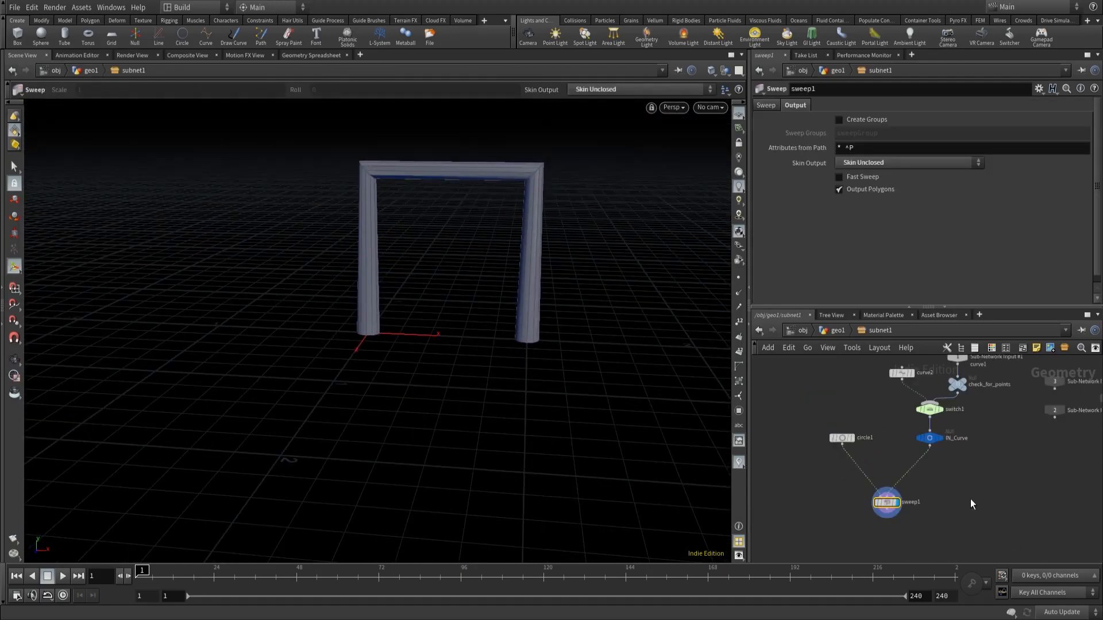
{"action": "left_click", "coordinate": [770, 104]}
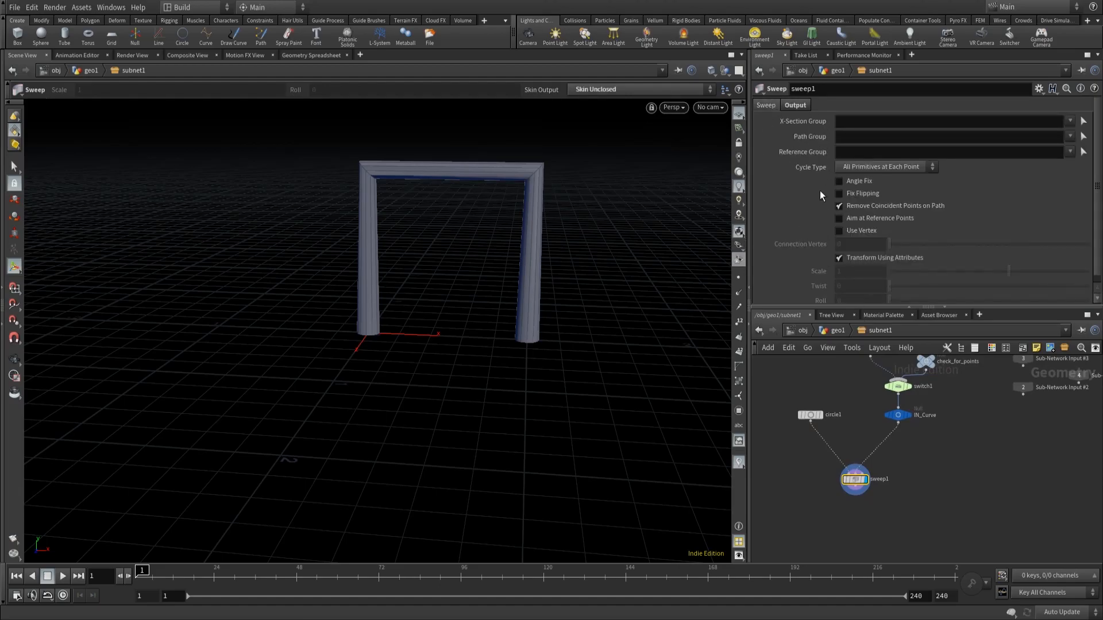
{"action": "left_click", "coordinate": [839, 181]}
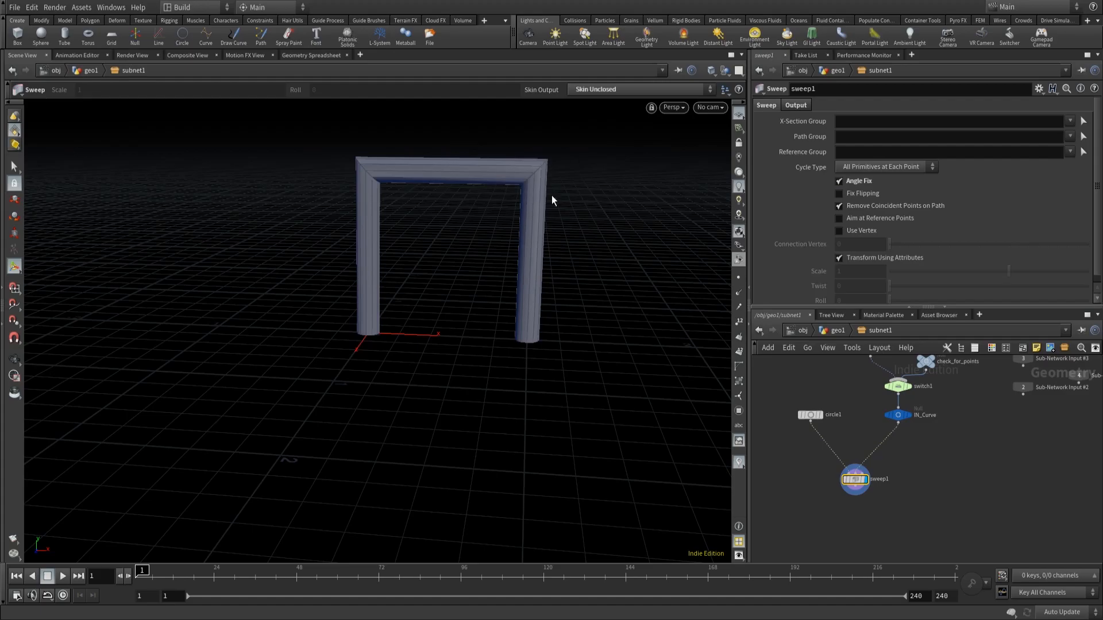
{"action": "key", "text": "Escape"}
{"action": "left_click_drag", "start_coordinate": [567, 201], "coordinate": [543, 172]}
{"action": "key", "text": "Return"}
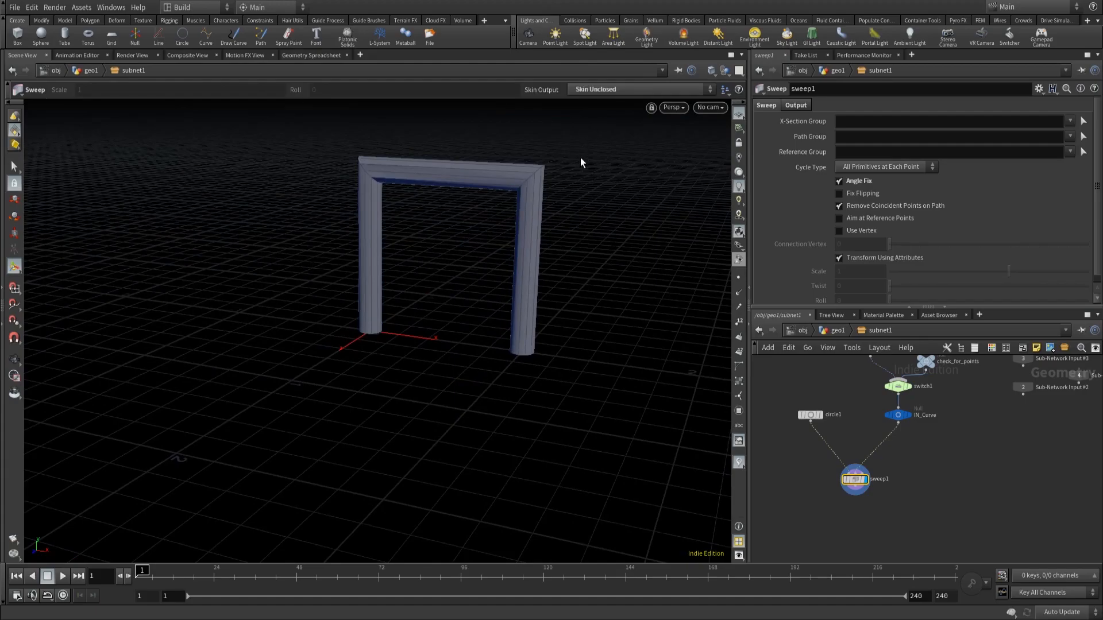
{"action": "key", "text": "Escape"}
{"action": "left_click_drag", "start_coordinate": [492, 231], "coordinate": [457, 273]}
{"action": "key", "text": "Return"}
Add a PolyBevel node and insert it on the wire between IN_Curve and sweep1.
{"action": "middle_click_drag", "start_coordinate": [928, 487], "coordinate": [964, 479]}
{"action": "scroll", "coordinate": [933, 452], "scroll_direction": "down", "scroll_amount": 3}
{"action": "scroll", "coordinate": [870, 422], "scroll_direction": "up", "scroll_amount": 4}
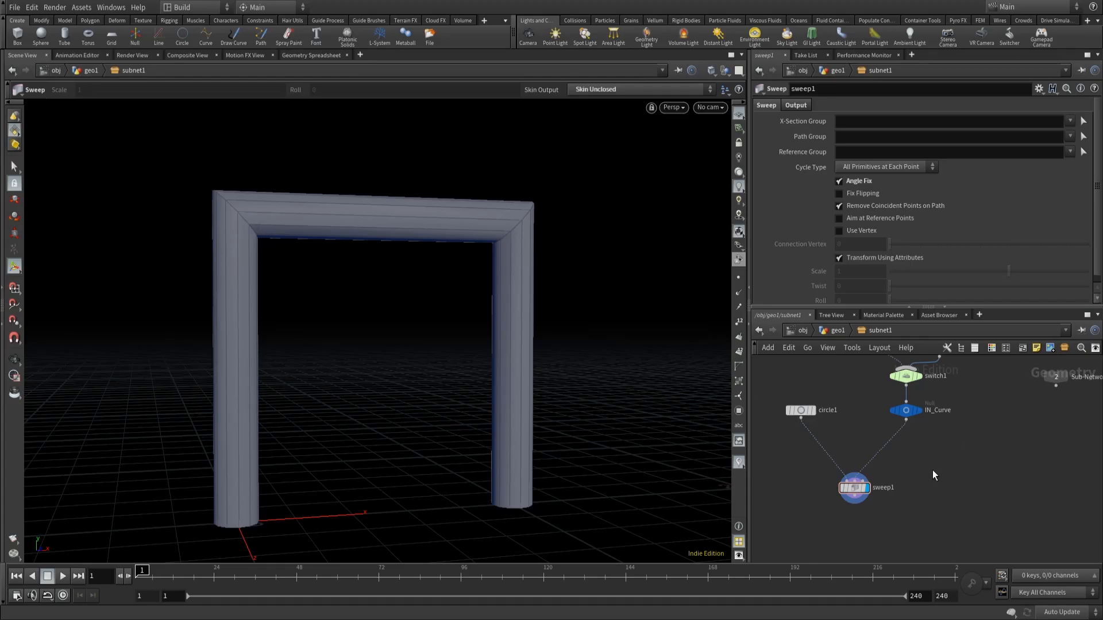
{"action": "key", "text": "Tab"}
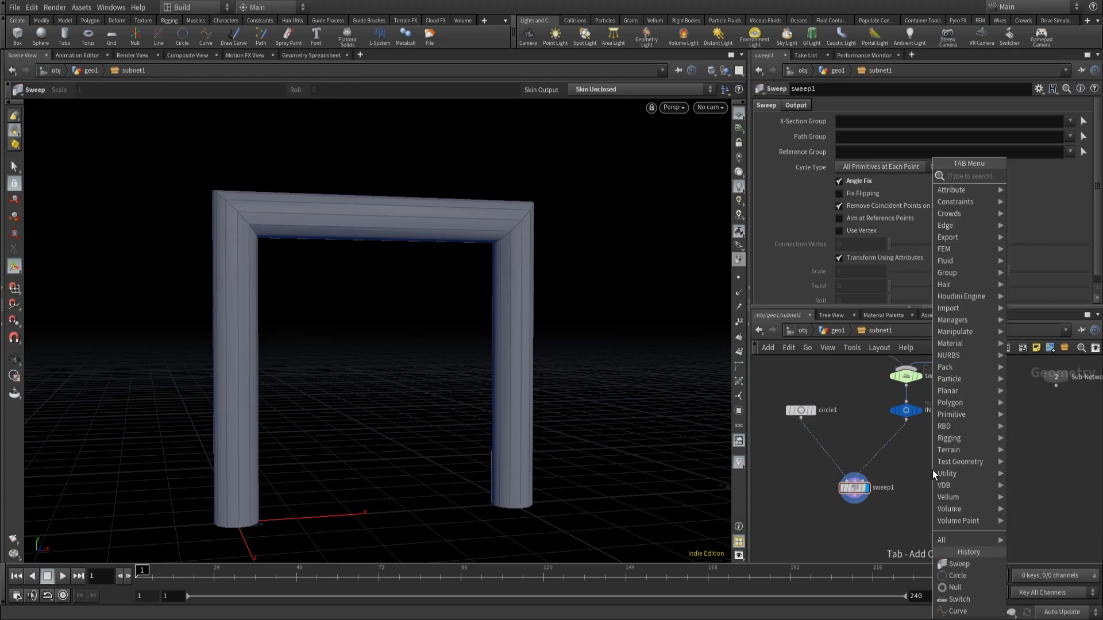
{"action": "type", "text": "polybe"}
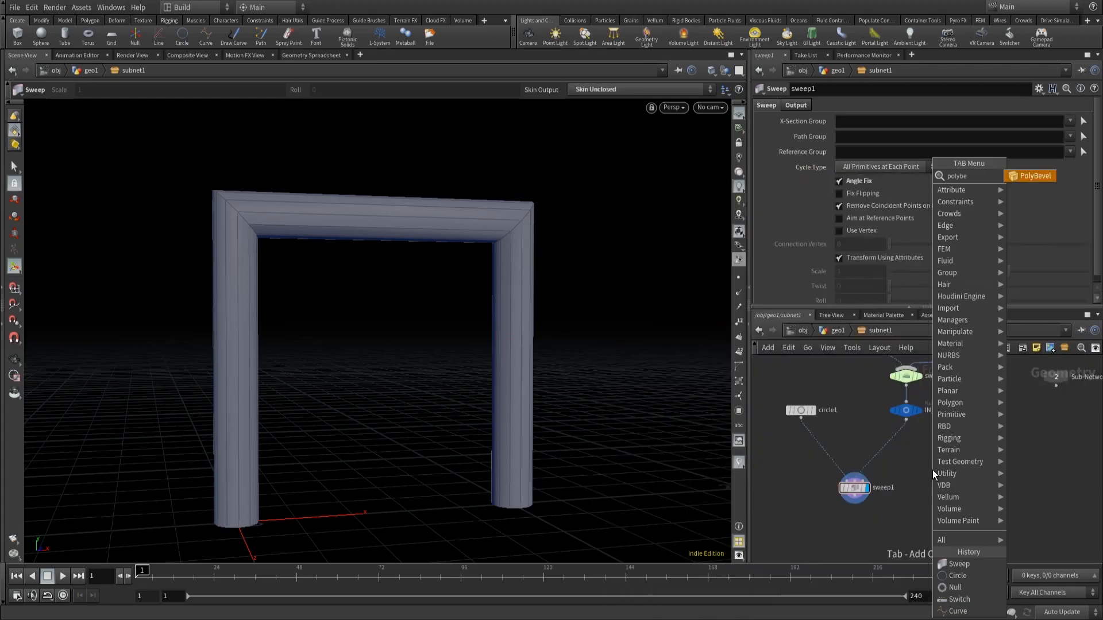
{"action": "key", "text": "Return"}
{"action": "left_click", "coordinate": [893, 440]}
{"action": "left_click_drag", "start_coordinate": [895, 448], "coordinate": [912, 449]}
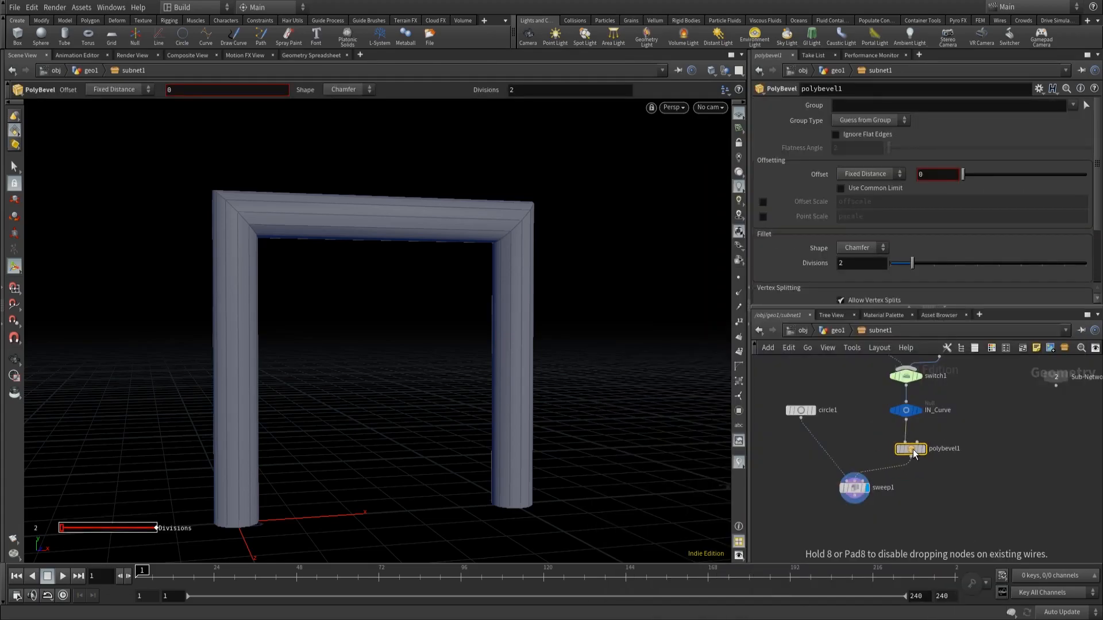
Set polybevel1's Group Type to Points and its fixed-distance Offset to about 0.186.
{"action": "left_click", "coordinate": [893, 120]}
{"action": "left_click", "coordinate": [863, 139]}
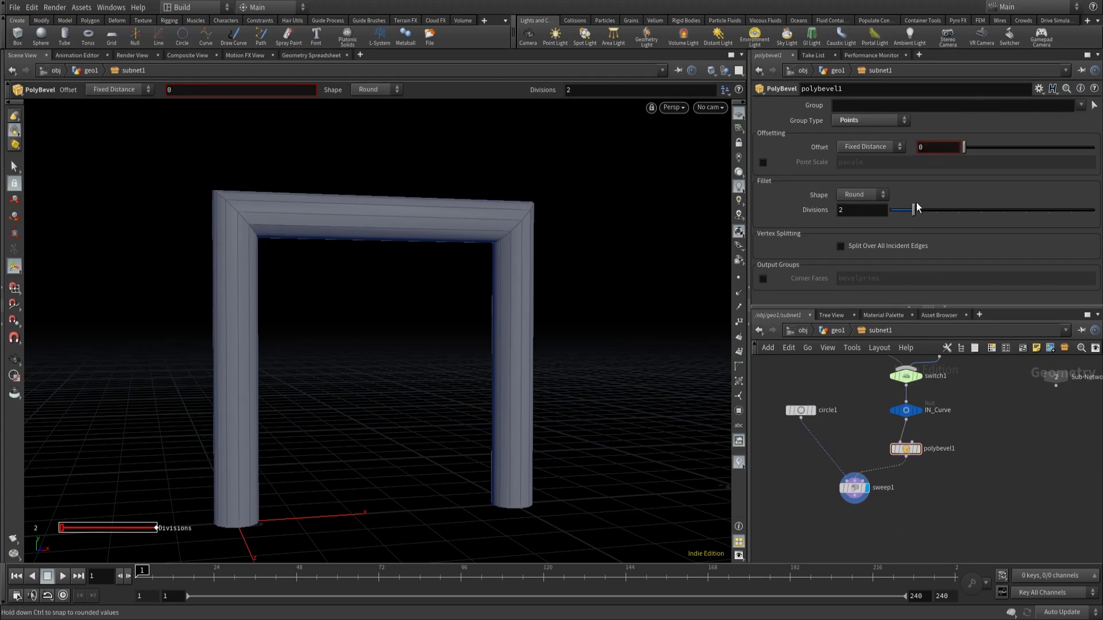
{"action": "left_click_drag", "start_coordinate": [964, 149], "coordinate": [988, 157]}
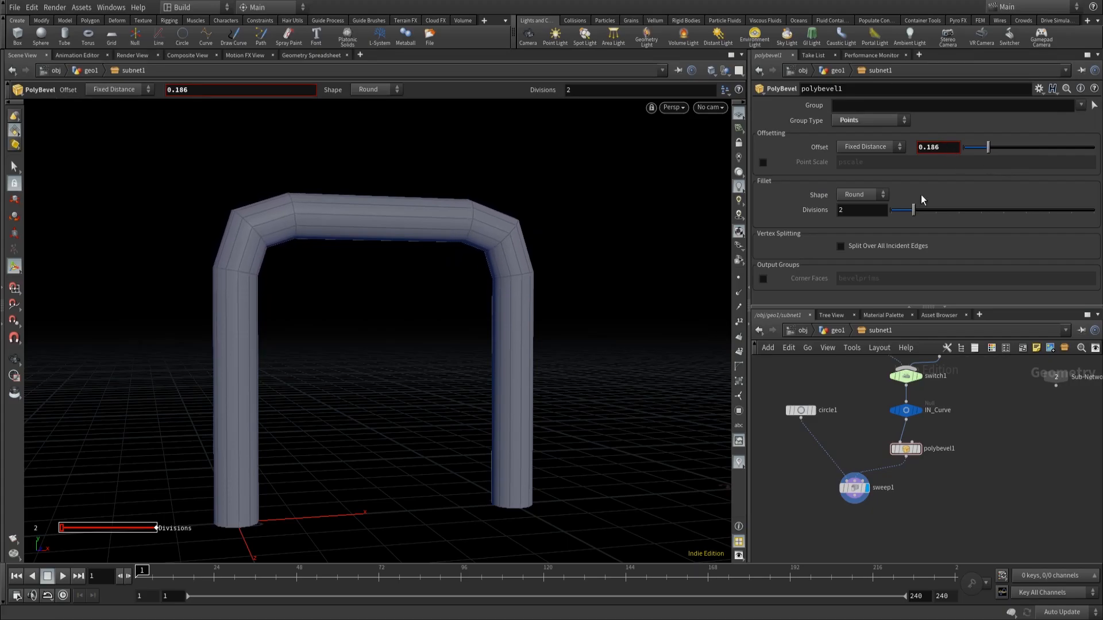
Keep polybevel1's fillet Shape at Round and set its Divisions to 7.
{"action": "left_click", "coordinate": [876, 194]}
{"action": "left_click", "coordinate": [875, 194]}
{"action": "left_click", "coordinate": [873, 198]}
{"action": "left_click", "coordinate": [894, 212]}
{"action": "left_click_drag", "start_coordinate": [914, 207], "coordinate": [1023, 212]}
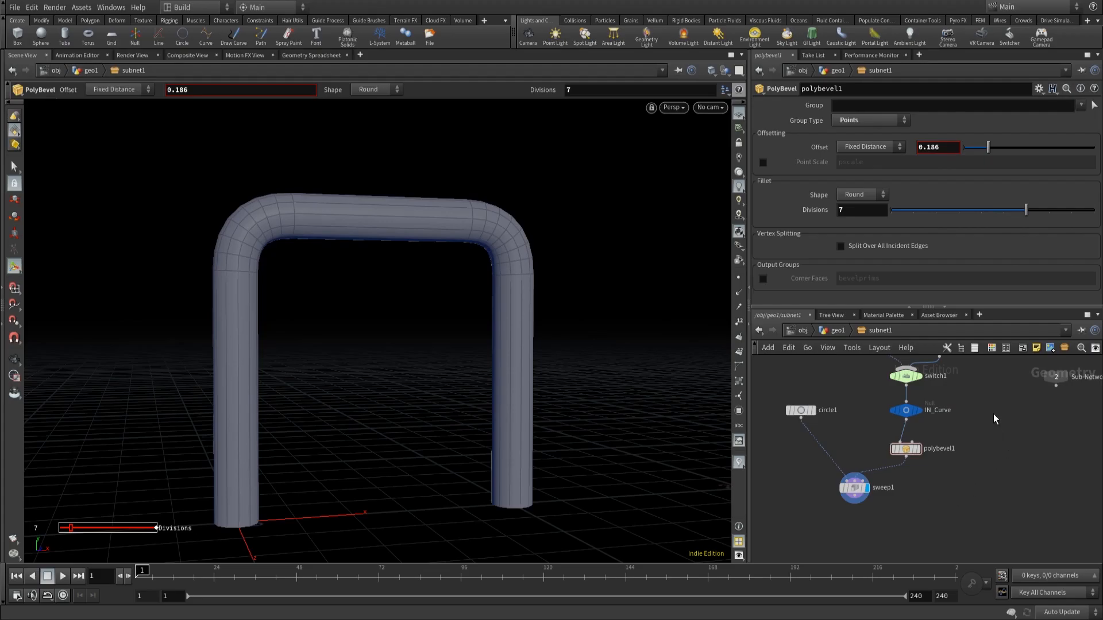
Return to geo1 and start creating a new digital asset from subnet1.
{"action": "middle_click_drag", "start_coordinate": [1027, 469], "coordinate": [1039, 534]}
{"action": "scroll", "coordinate": [1033, 495], "scroll_direction": "down", "scroll_amount": 3}
{"action": "middle_click_drag", "start_coordinate": [1033, 495], "coordinate": [1022, 469]}
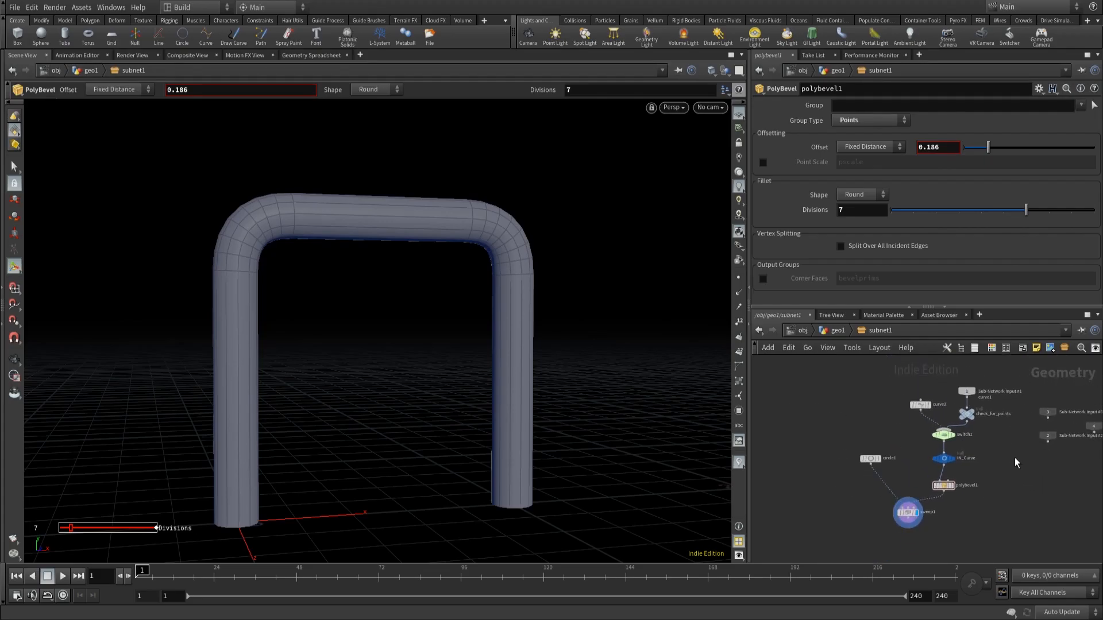
{"action": "left_click", "coordinate": [838, 331]}
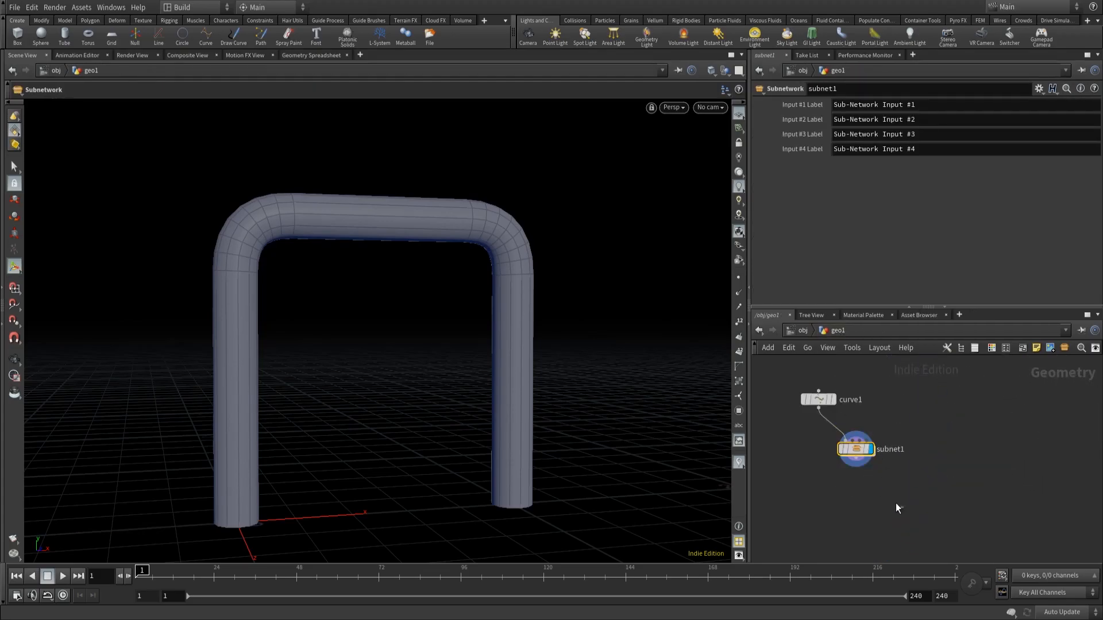
{"action": "left_click", "coordinate": [859, 454]}
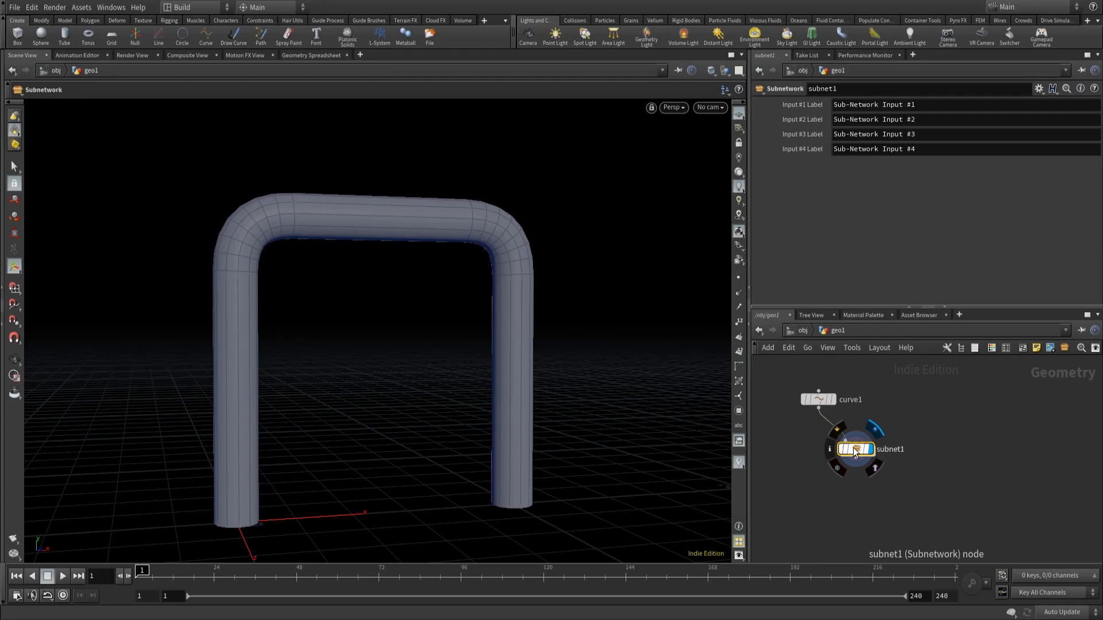
{"action": "right_click", "coordinate": [854, 451]}
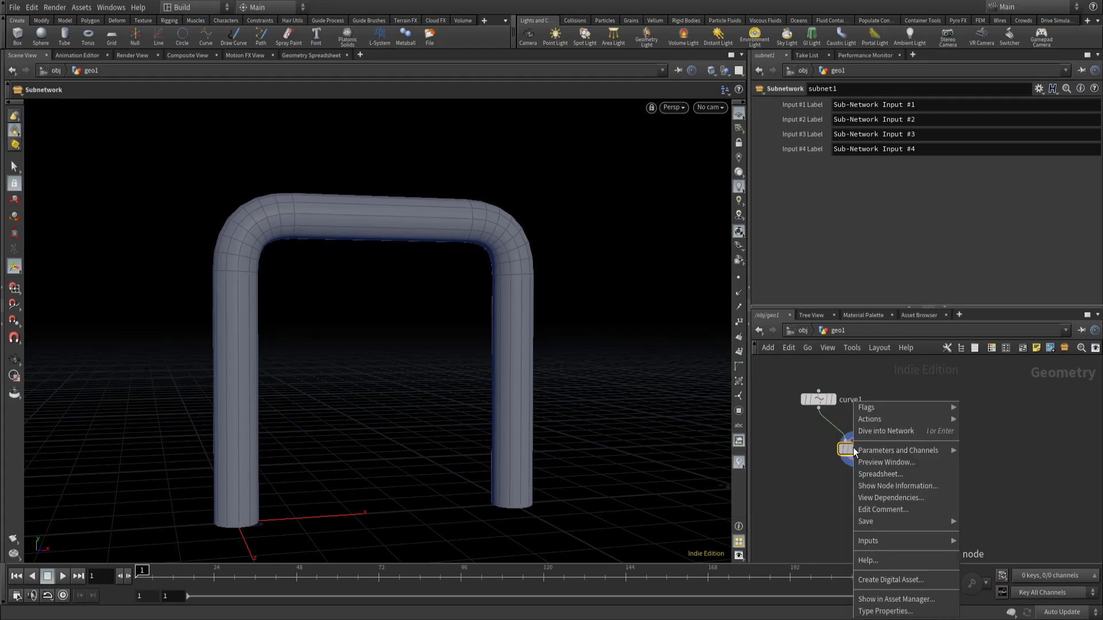
{"action": "left_click", "coordinate": [884, 580]}
{"action": "left_click_drag", "start_coordinate": [796, 521], "coordinate": [386, 234]}
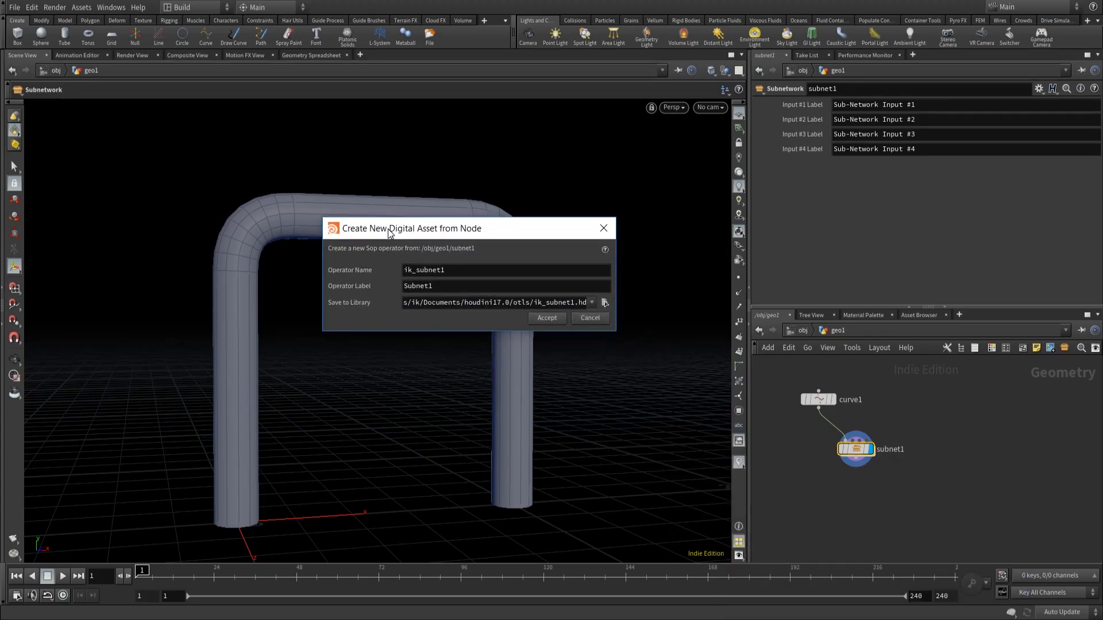
Set the new asset's Operator Name to Pipe_Generator_1.1.
{"action": "double_click", "coordinate": [467, 270]}
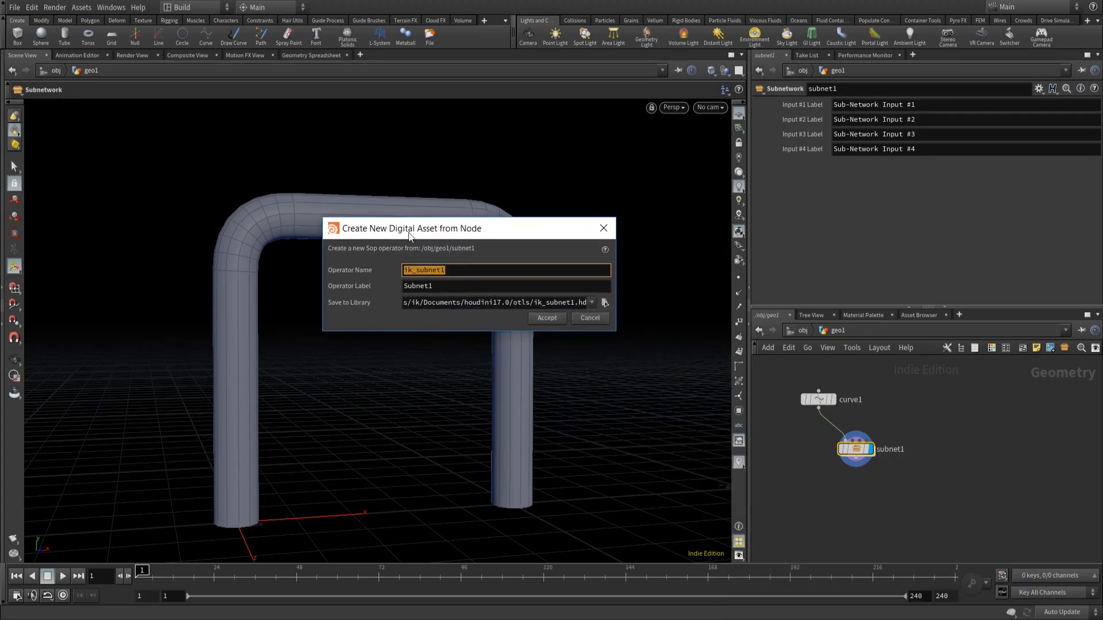
{"action": "type", "text": "Pipe_Generator_"}
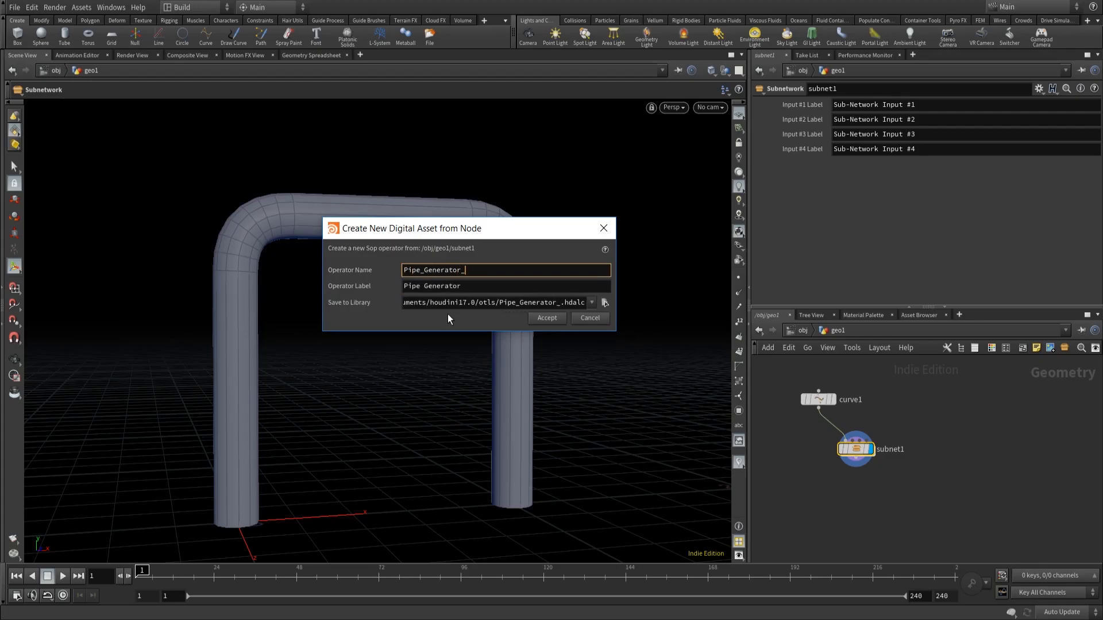
{"action": "type", "text": "1:1"}
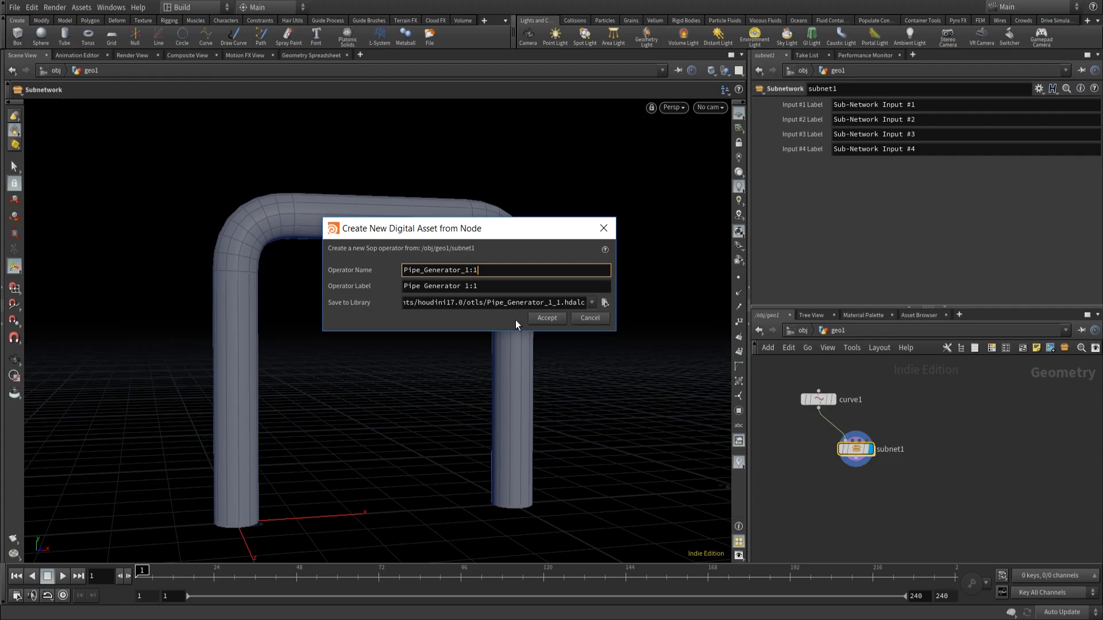
{"action": "key", "text": "Left"}
{"action": "type", "text": "1."}
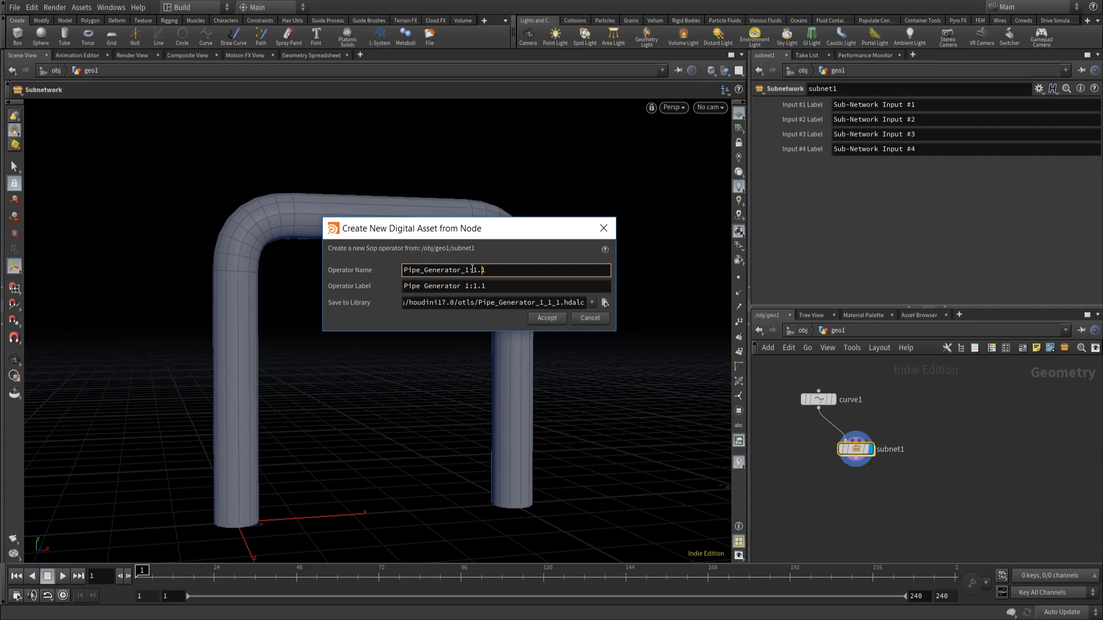
{"action": "key", "text": "BackSpace"}
{"action": "key", "text": "BackSpace"}
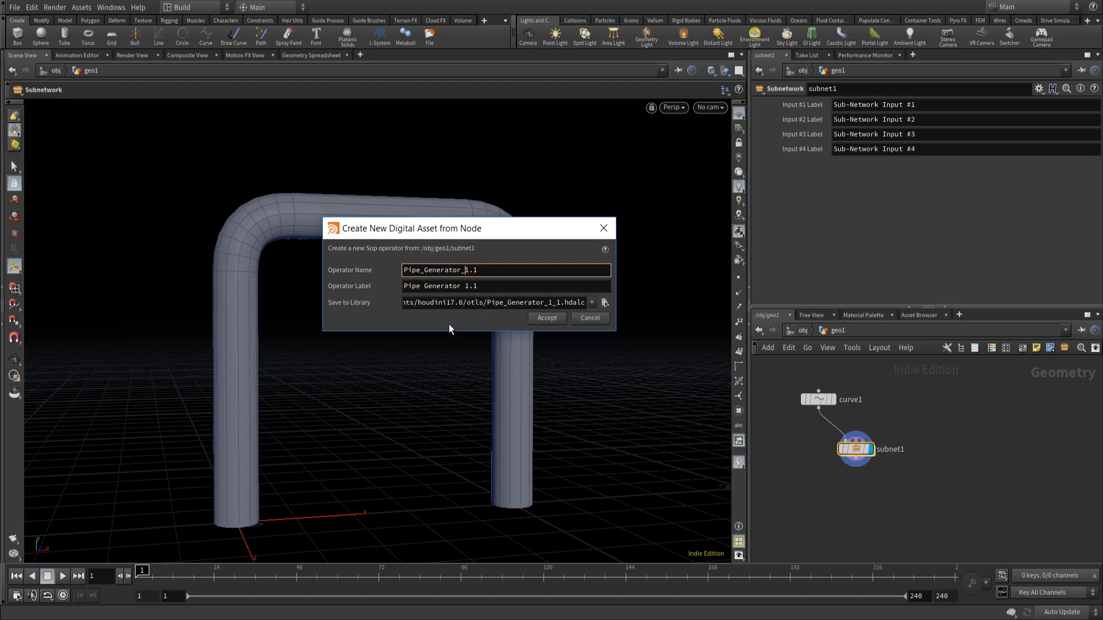
Set the asset's library save location to the DOKAI folder on the Desktop, keeping the file name Pipe_Generator_1_1.hdalc.
{"action": "left_click", "coordinate": [604, 303]}
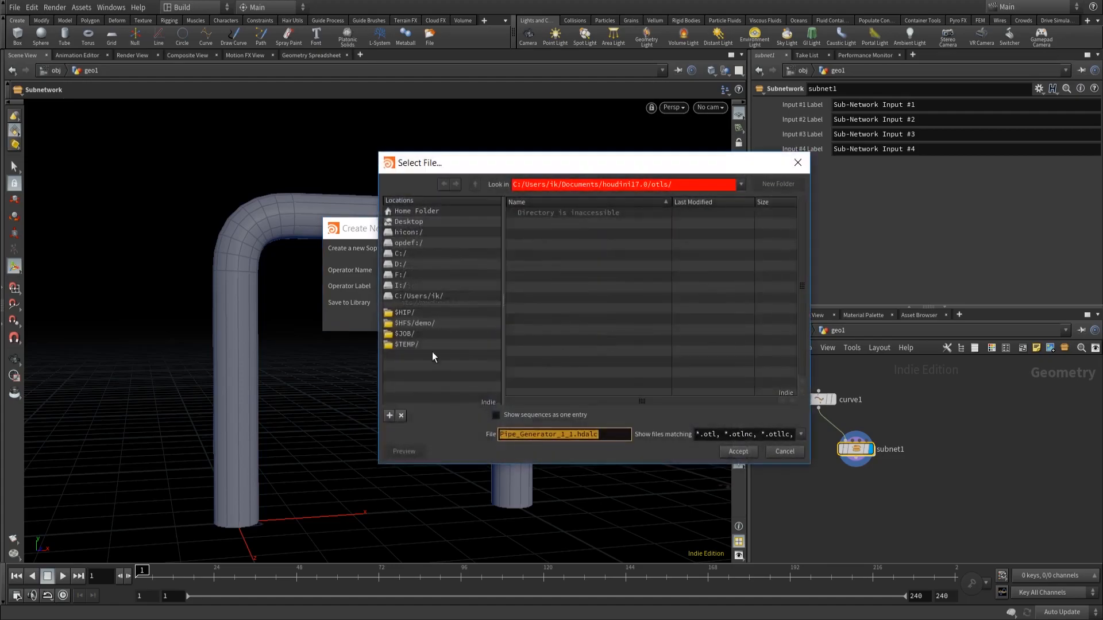
{"action": "left_click", "coordinate": [414, 221]}
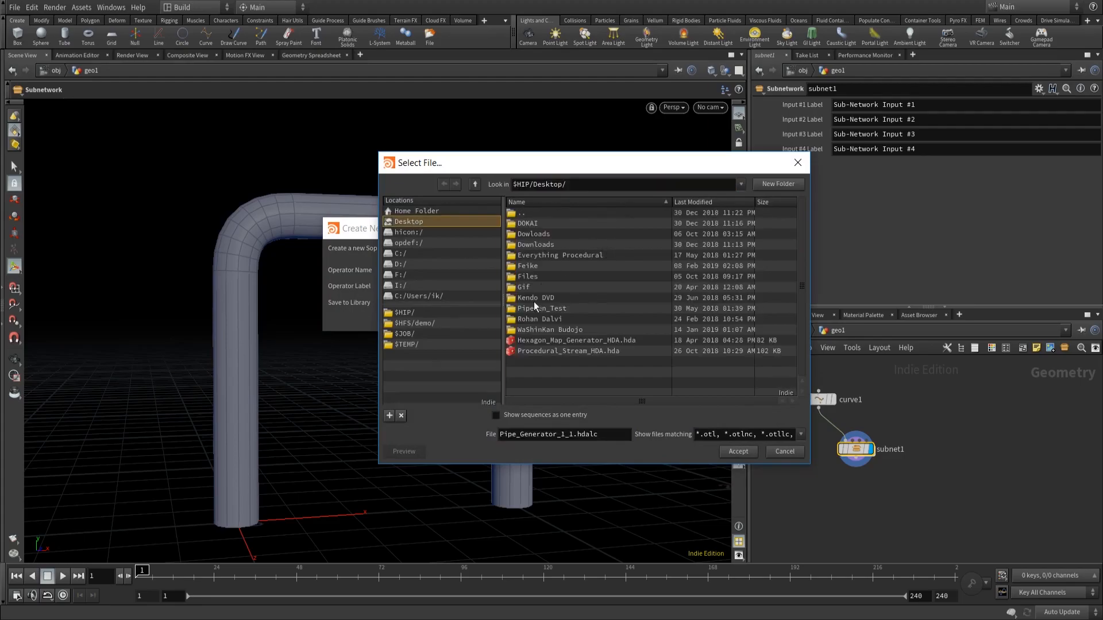
{"action": "double_click", "coordinate": [530, 225]}
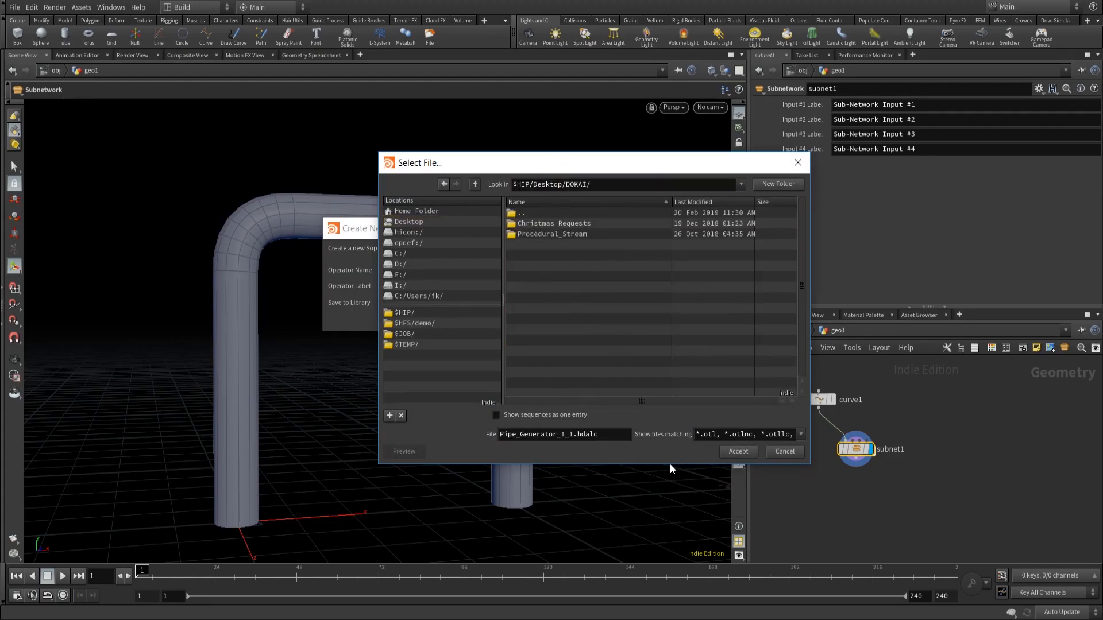
{"action": "left_click", "coordinate": [738, 452]}
Shorten the Operator Label to Pipe Generator and create the digital asset.
{"action": "left_click", "coordinate": [496, 287]}
{"action": "key", "text": "BackSpace"}
{"action": "key", "text": "BackSpace"}
{"action": "left_click", "coordinate": [547, 317]}
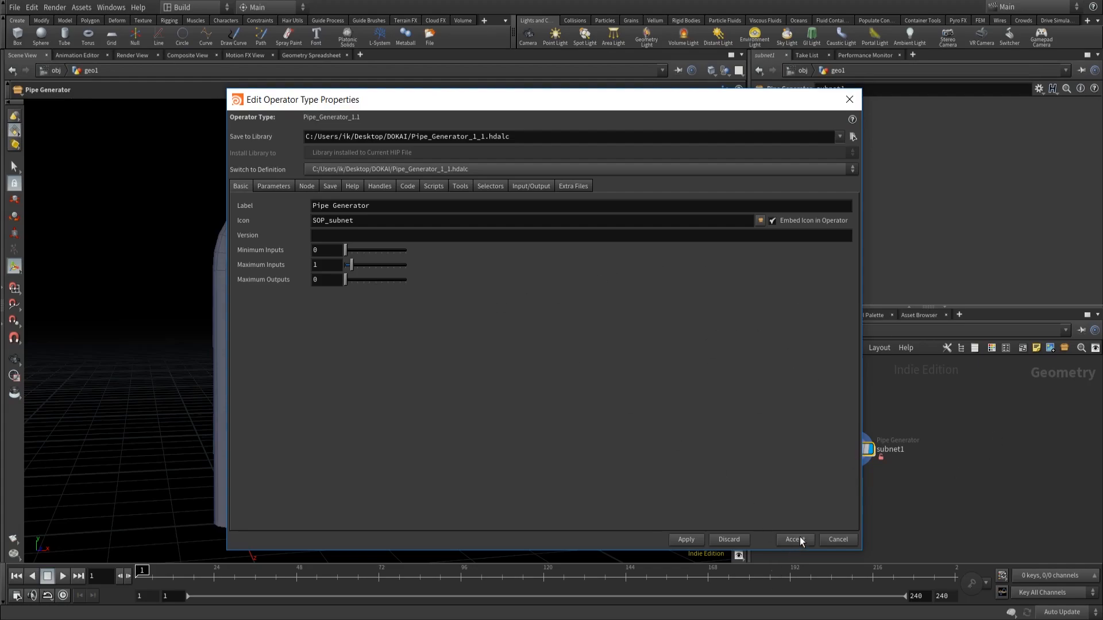
Set the Pipe Generator asset's Maximum Inputs to 2 in its operator type properties.
{"action": "left_click_drag", "start_coordinate": [617, 108], "coordinate": [522, 87]}
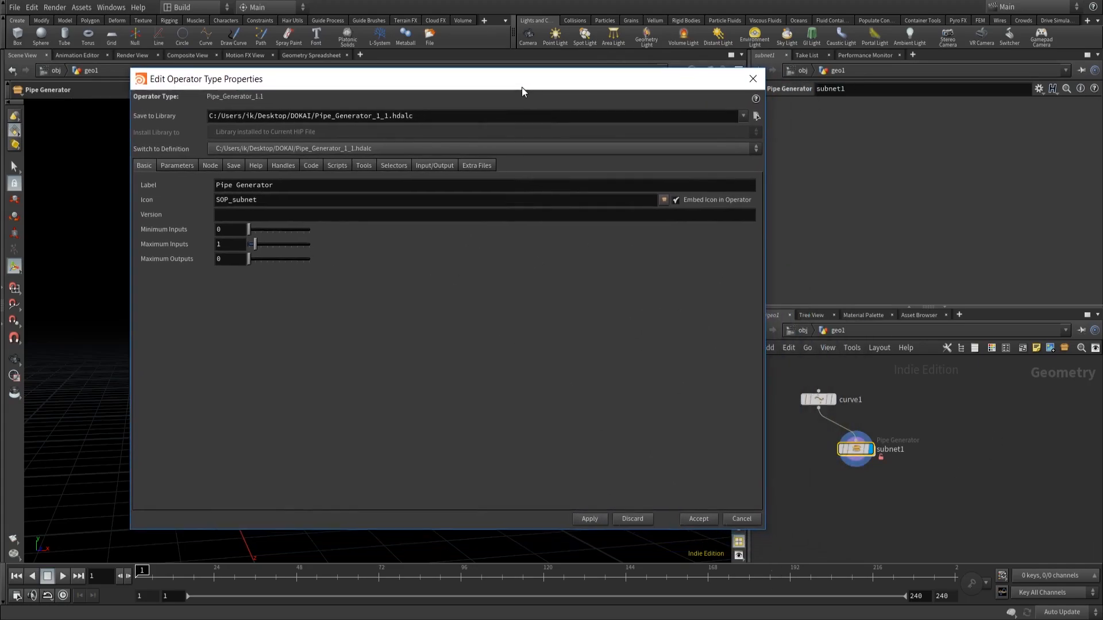
{"action": "scroll", "coordinate": [855, 448], "scroll_direction": "up", "scroll_amount": 5}
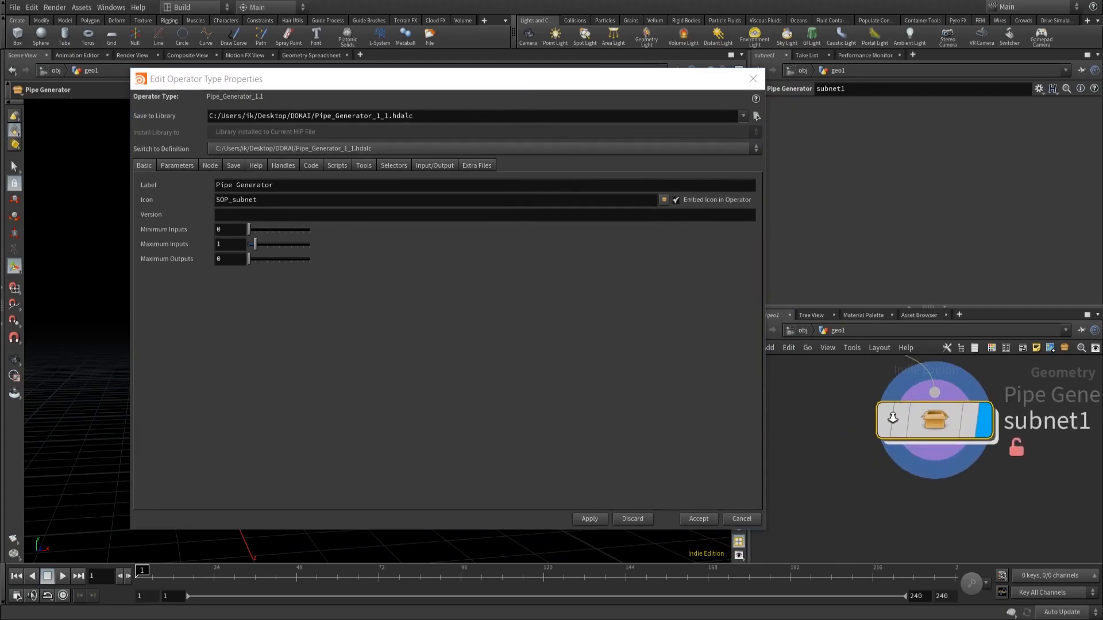
{"action": "mouse_move", "coordinate": [898, 435]}
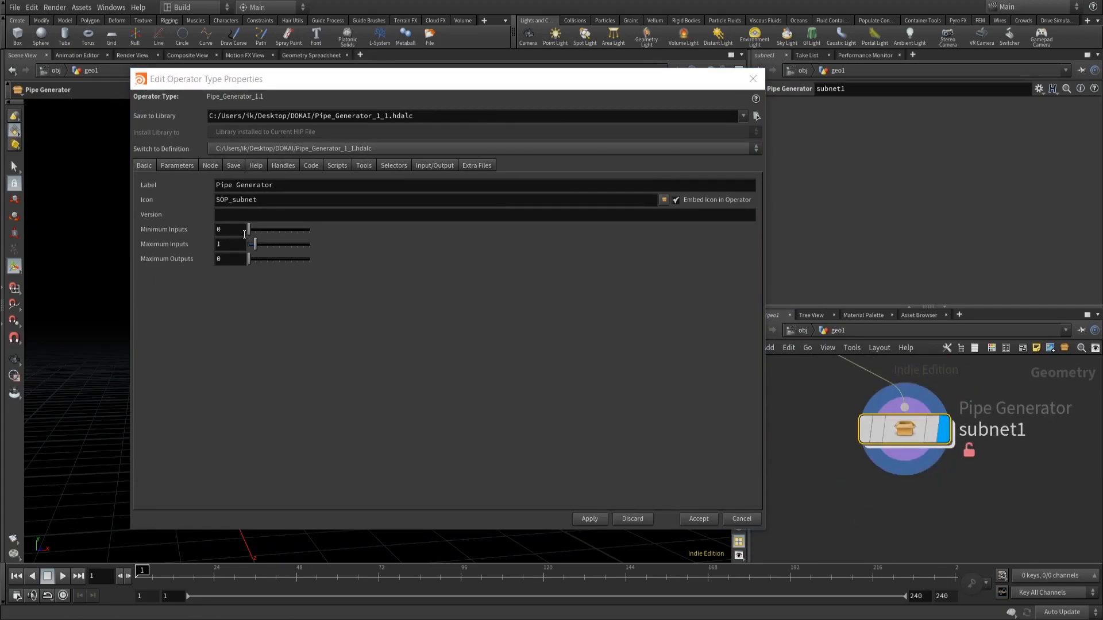
{"action": "left_click_drag", "start_coordinate": [256, 244], "coordinate": [260, 244]}
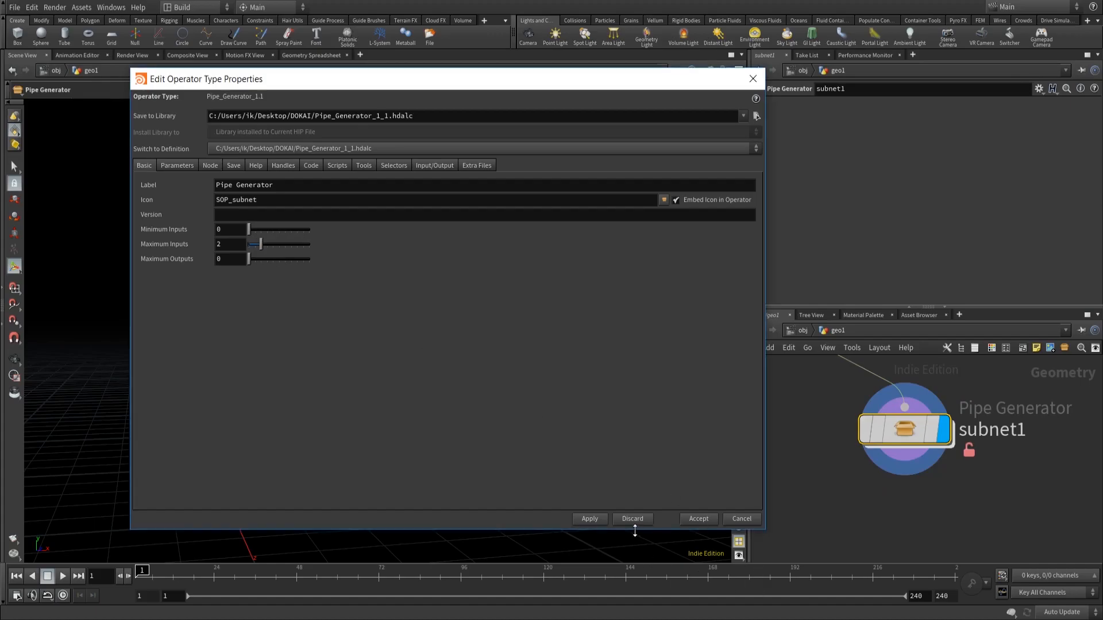
Apply the changed input settings to the Pipe Generator asset's operator type properties.
{"action": "left_click", "coordinate": [586, 518]}
{"action": "mouse_move", "coordinate": [907, 407]}
{"action": "left_click", "coordinate": [587, 517]}
Promote the Offset of polybevel1 inside the subnet to the asset's parameter list.
{"action": "left_click", "coordinate": [172, 165]}
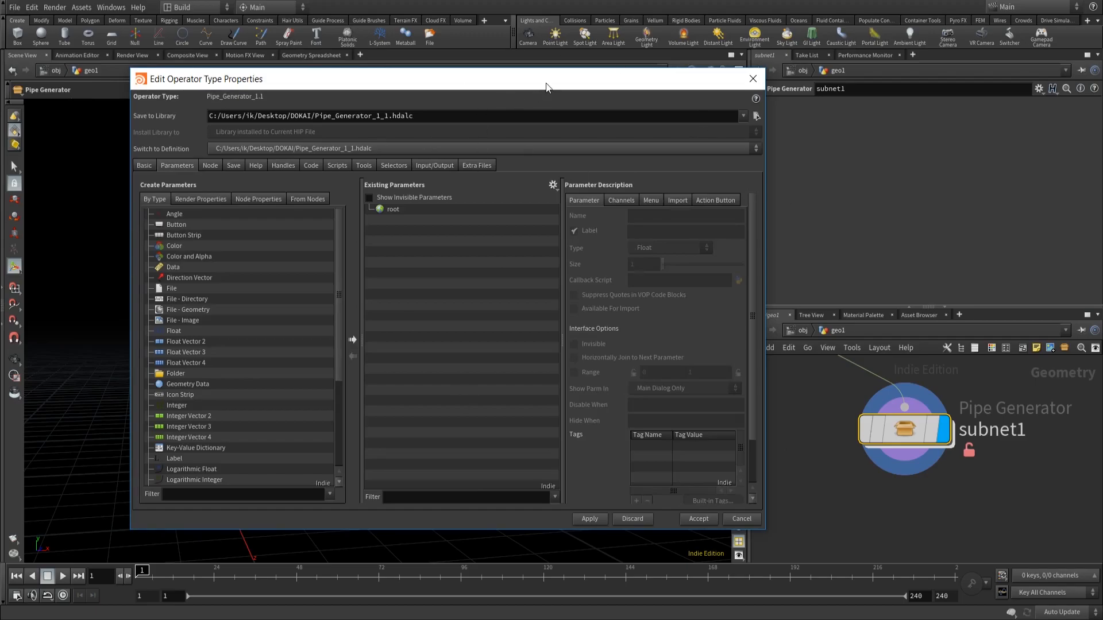
{"action": "left_click_drag", "start_coordinate": [547, 88], "coordinate": [498, 77]}
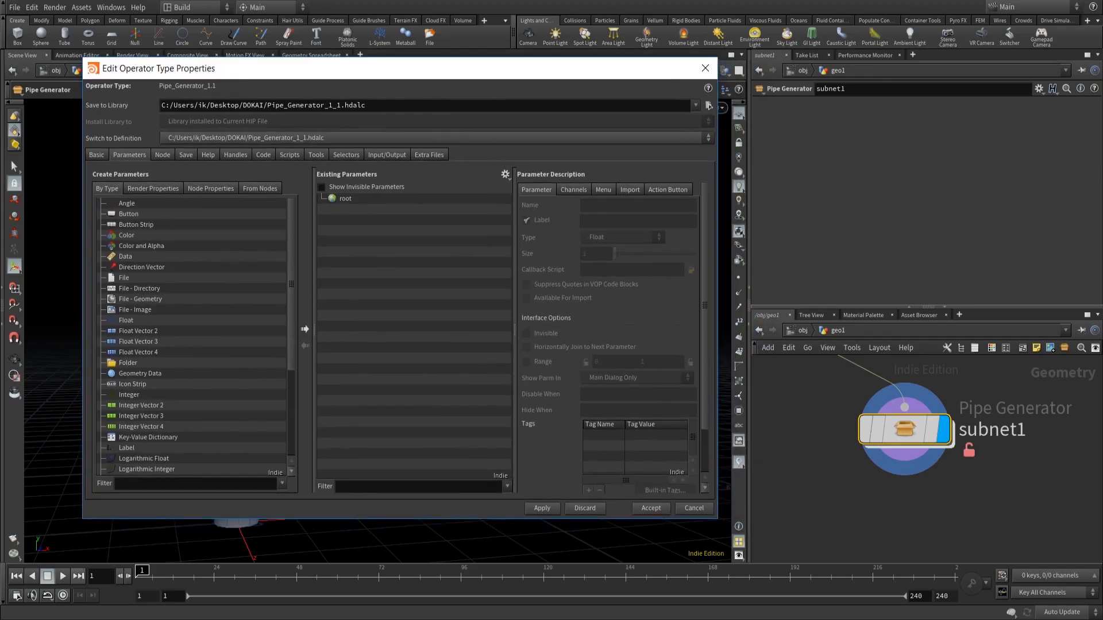
{"action": "double_click", "coordinate": [918, 436]}
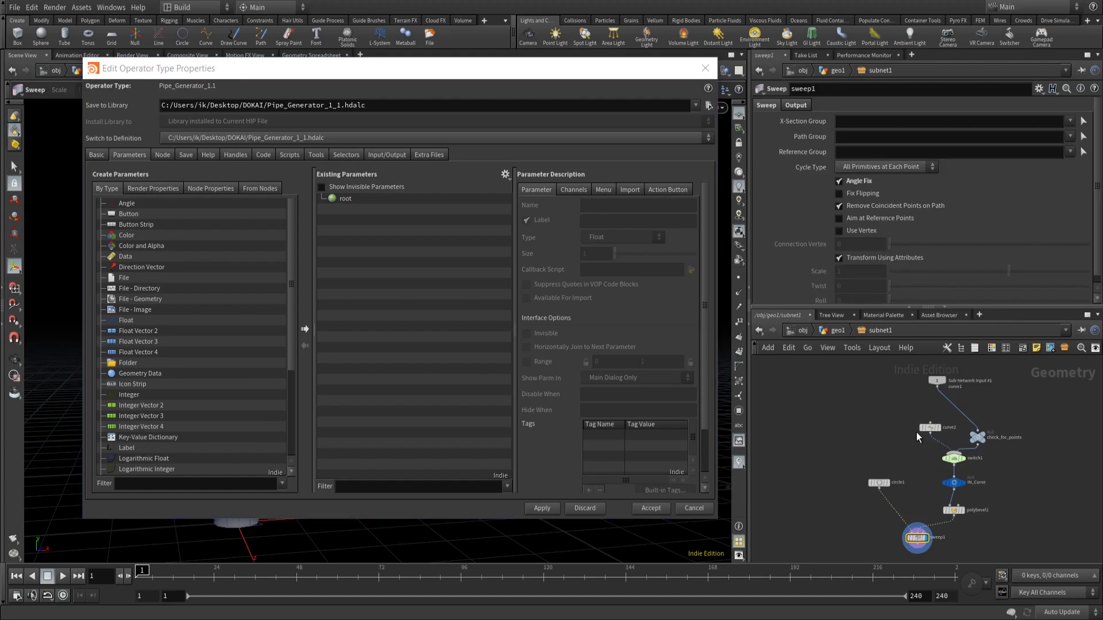
{"action": "scroll", "coordinate": [1004, 448], "scroll_direction": "up", "scroll_amount": 5}
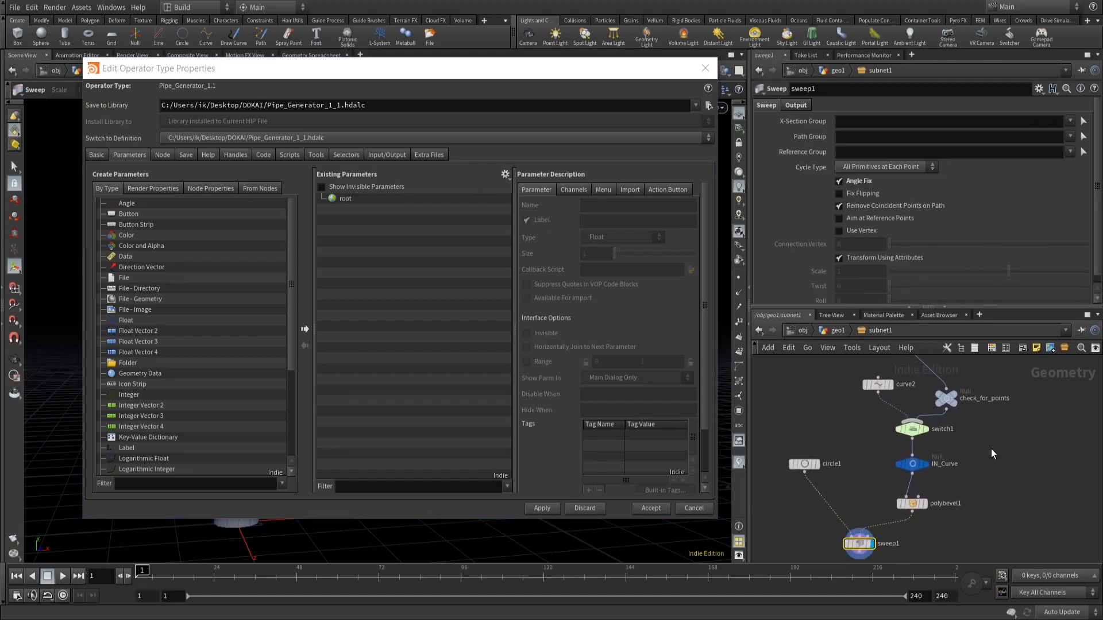
{"action": "middle_click_drag", "start_coordinate": [975, 502], "coordinate": [1000, 445]}
{"action": "left_click_drag", "start_coordinate": [855, 436], "coordinate": [948, 483]}
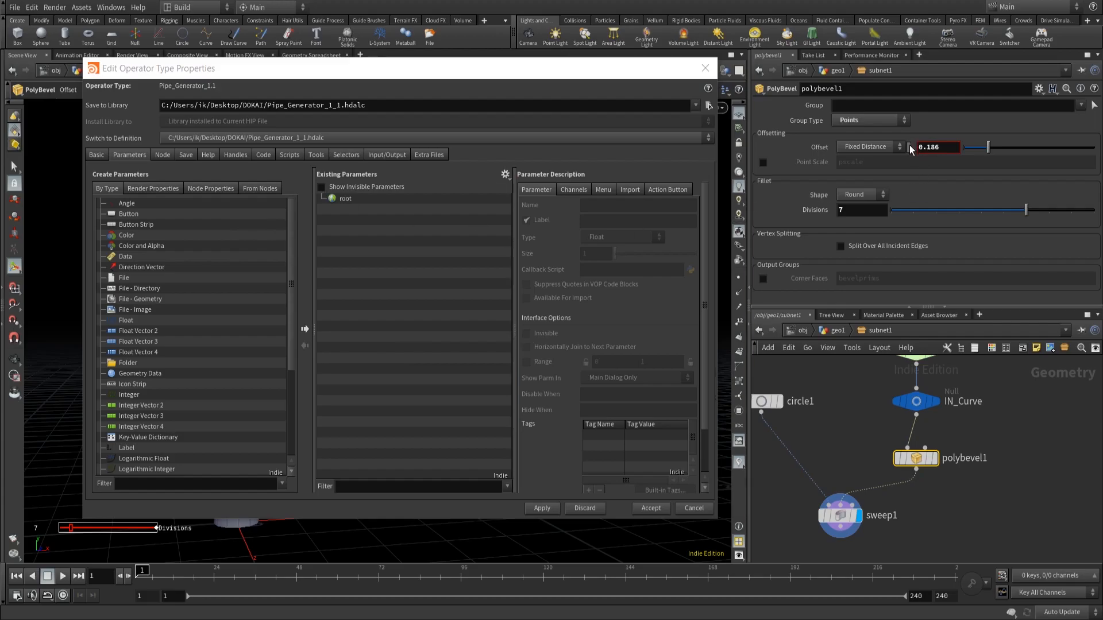
{"action": "left_click_drag", "start_coordinate": [920, 148], "coordinate": [346, 206]}
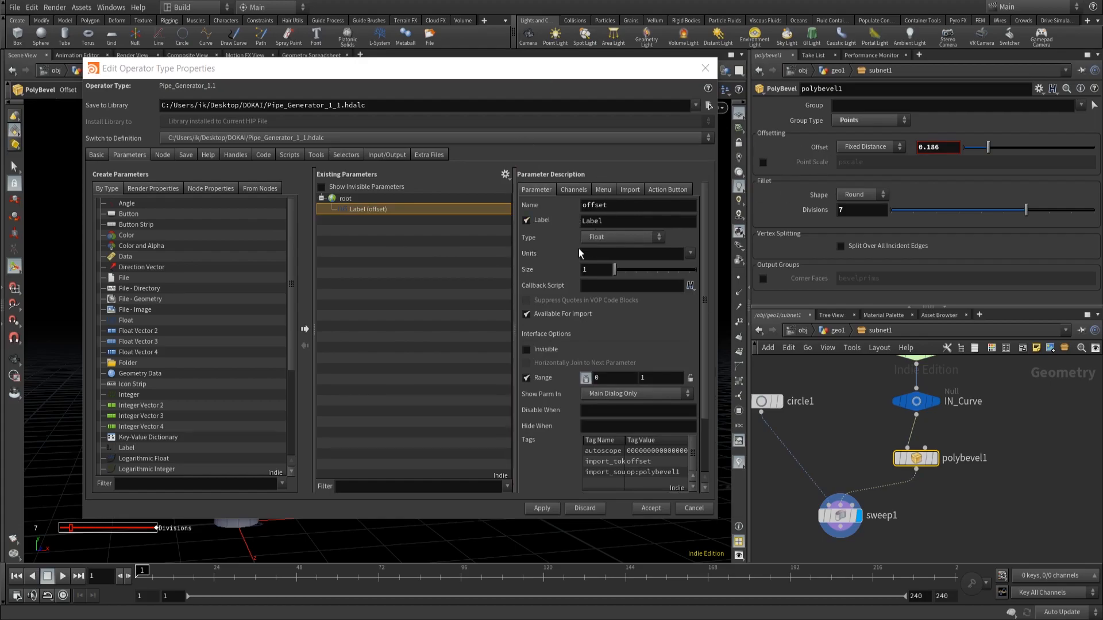
Name the promoted offset parameter c_offset with the label Corner Offset, lock its range maximum of 1, and apply.
{"action": "left_click_drag", "start_coordinate": [622, 204], "coordinate": [580, 204]}
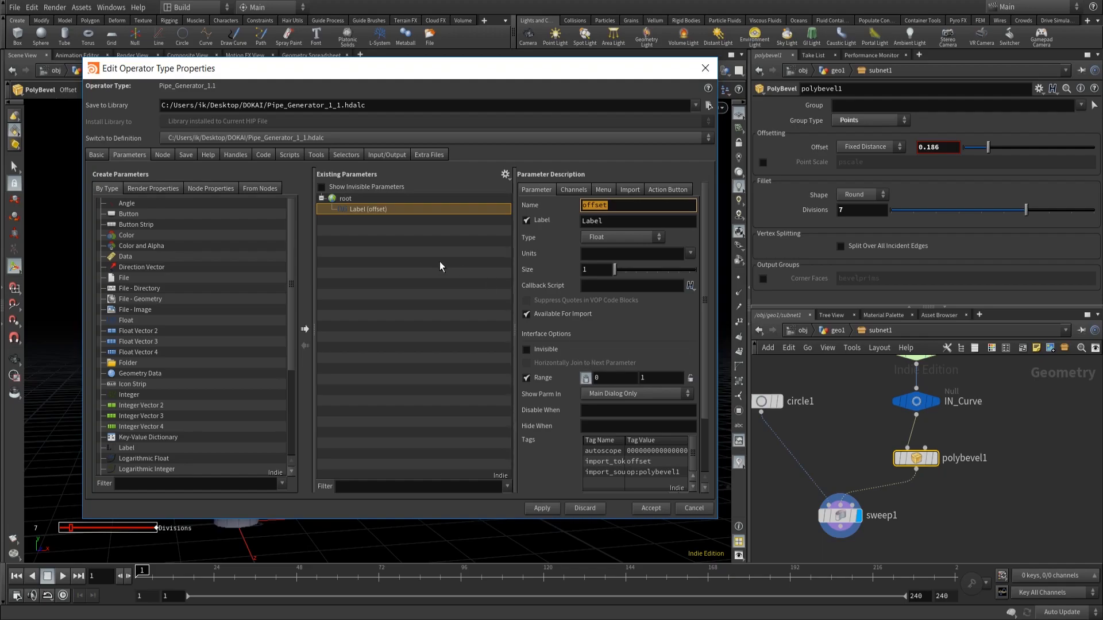
{"action": "type", "text": "c_offset"}
{"action": "key", "text": "Tab"}
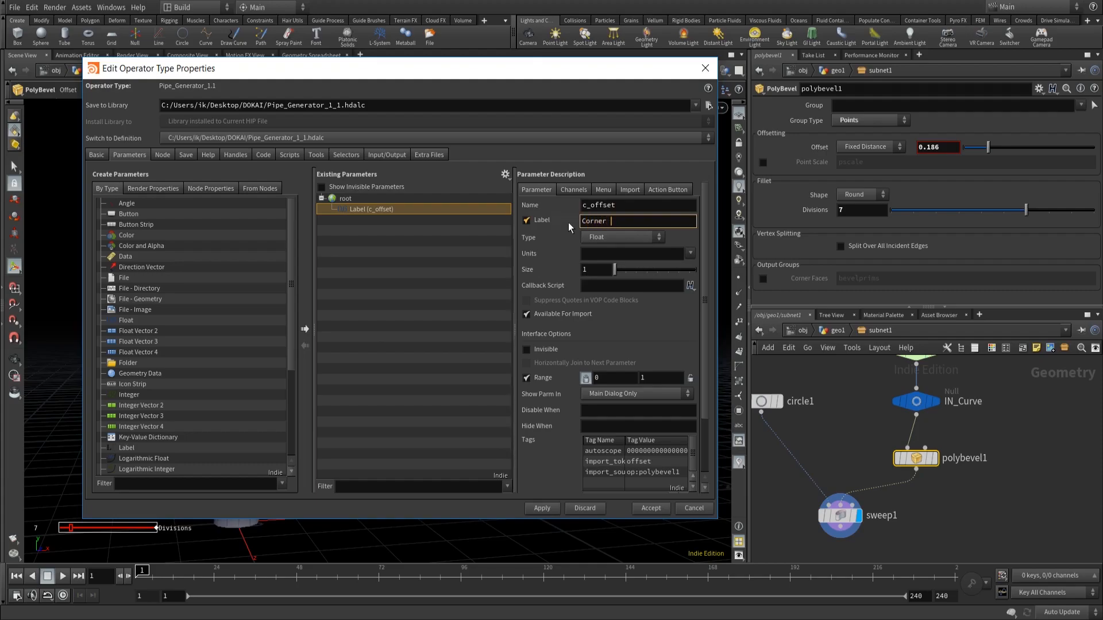
{"action": "type", "text": "Offset"}
{"action": "left_click", "coordinate": [691, 380]}
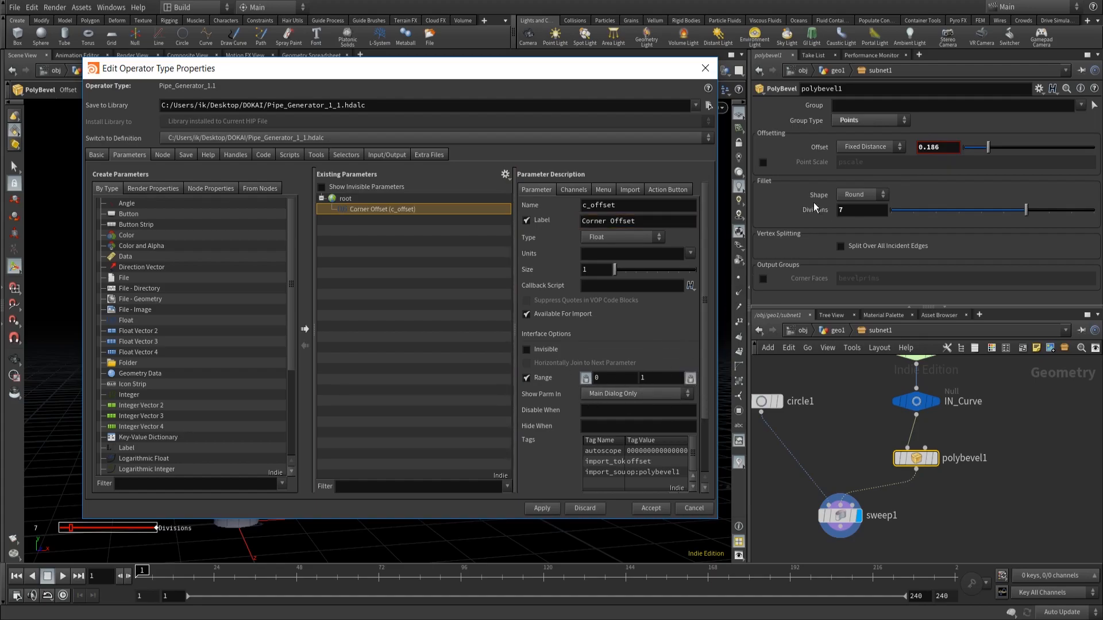
{"action": "left_click", "coordinate": [542, 508]}
Promote polybevel1's Divisions to the asset as c_divisions with the label Divisions1, and apply.
{"action": "left_click_drag", "start_coordinate": [828, 211], "coordinate": [340, 198]}
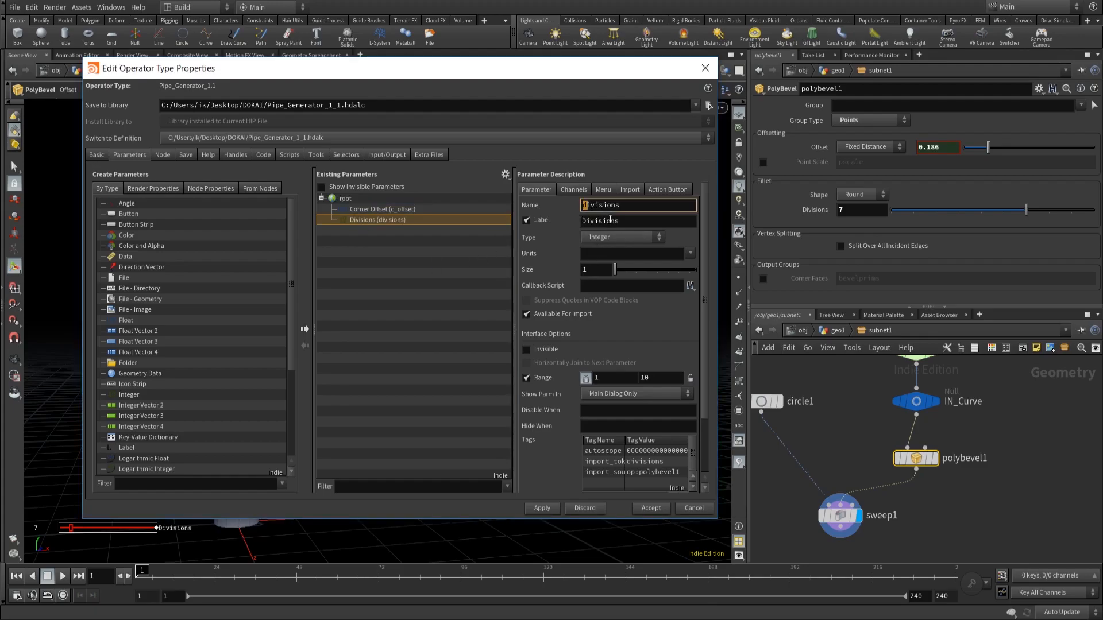
{"action": "type", "text": "_"}
{"action": "type", "text": "c"}
{"action": "left_click", "coordinate": [585, 222]}
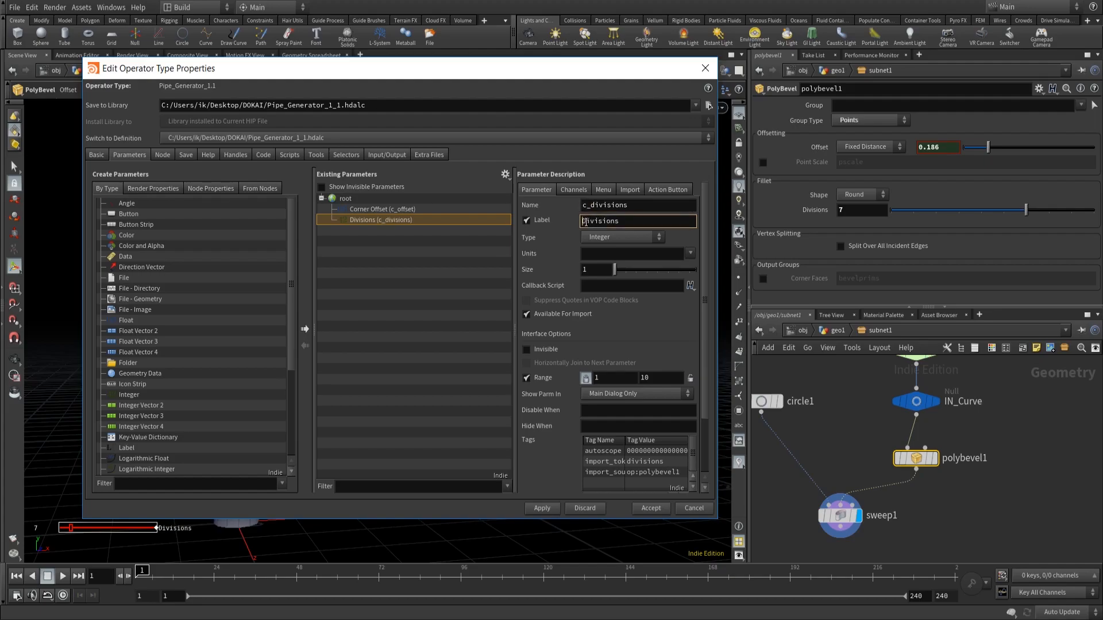
{"action": "type", "text": "Corners"}
{"action": "key", "text": "Return"}
{"action": "left_click", "coordinate": [533, 511]}
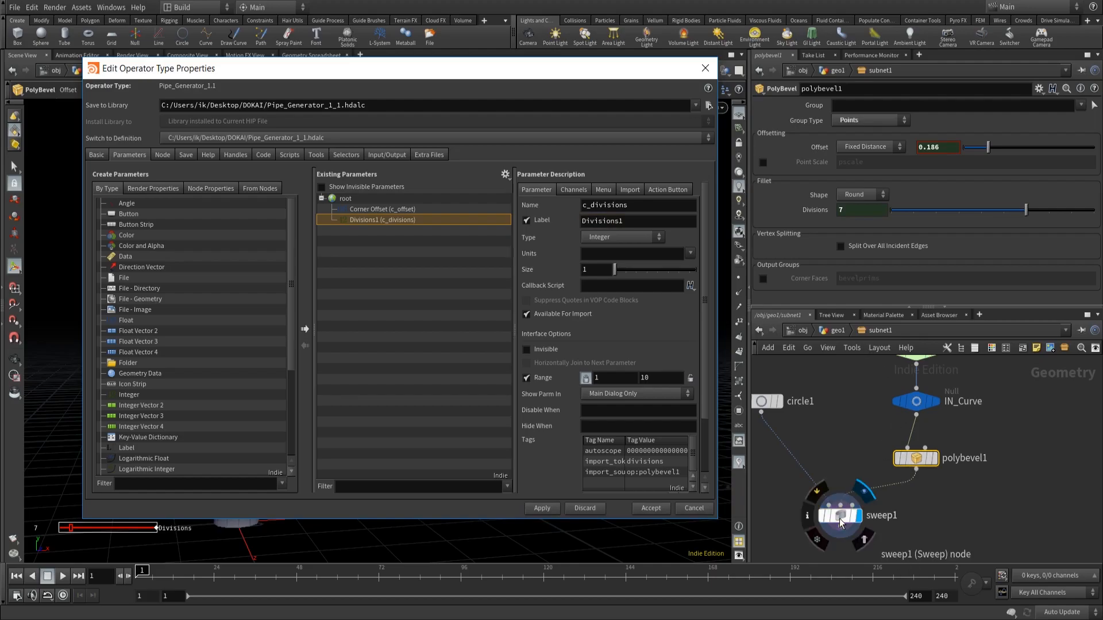
Add a Float parameter named p_diameter with the label Pipe Diamter to the asset's parameters and apply.
{"action": "middle_click_drag", "start_coordinate": [837, 405], "coordinate": [877, 408]}
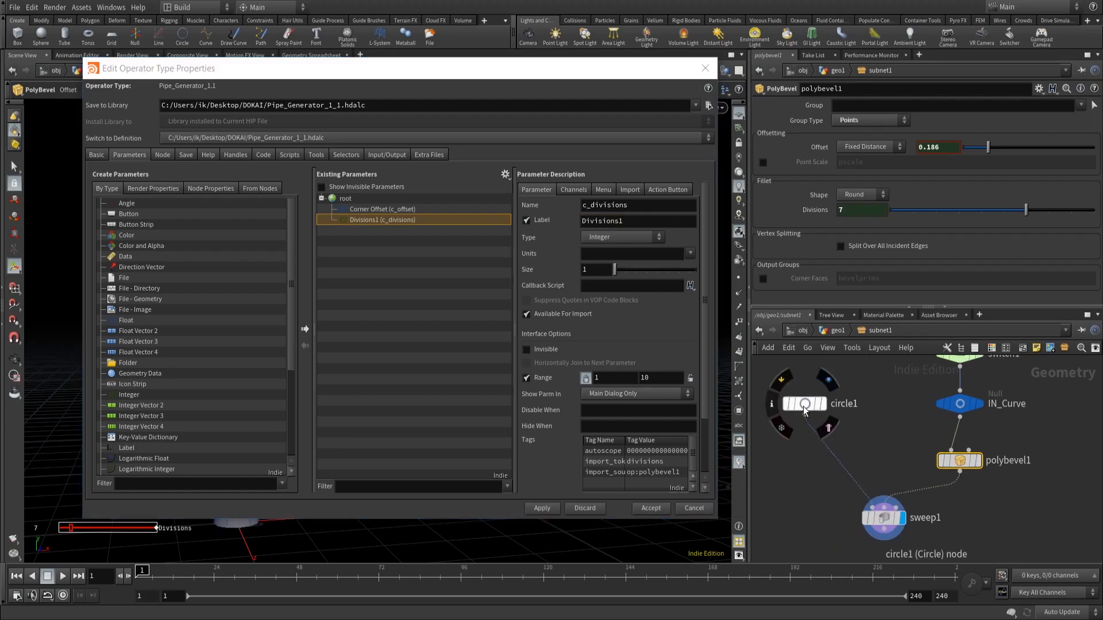
{"action": "left_click_drag", "start_coordinate": [458, 65], "coordinate": [425, 13]}
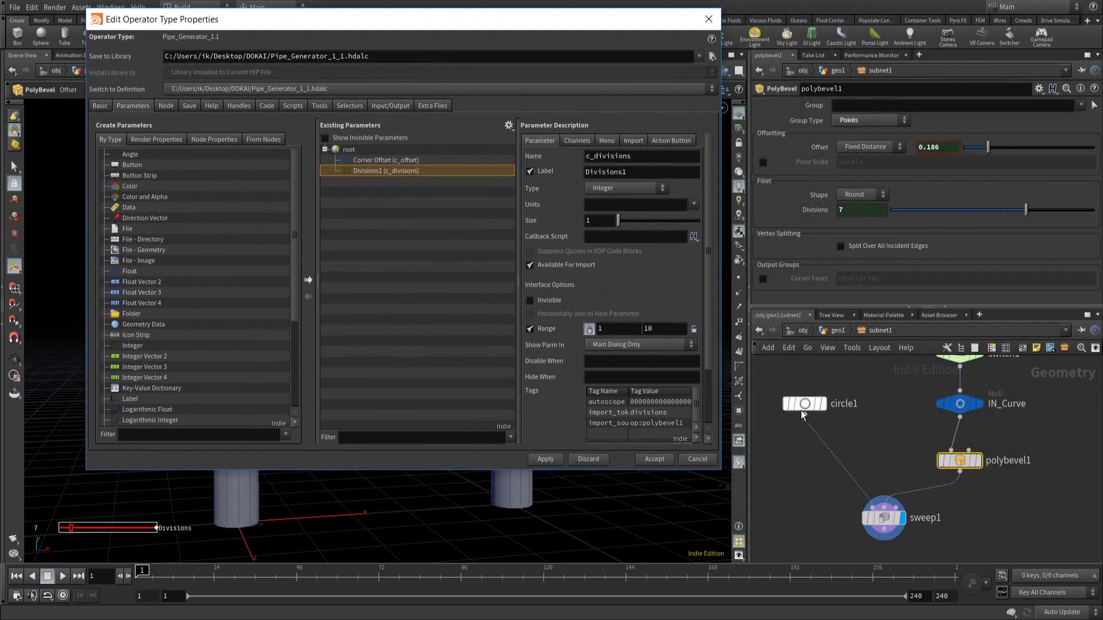
{"action": "left_click", "coordinate": [802, 407]}
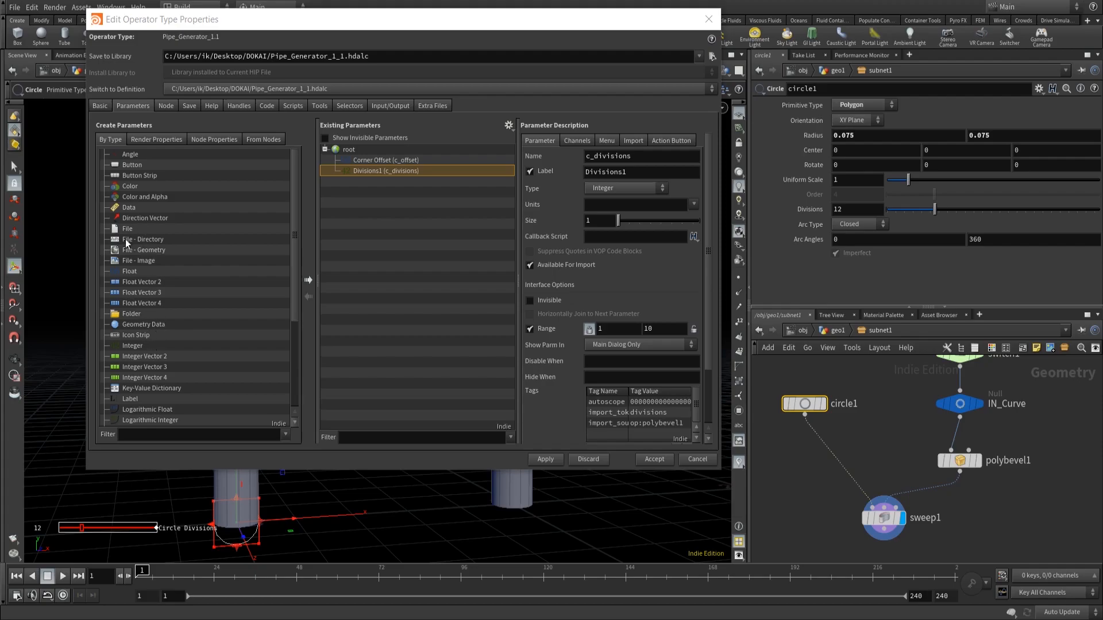
{"action": "left_click_drag", "start_coordinate": [129, 271], "coordinate": [349, 153]}
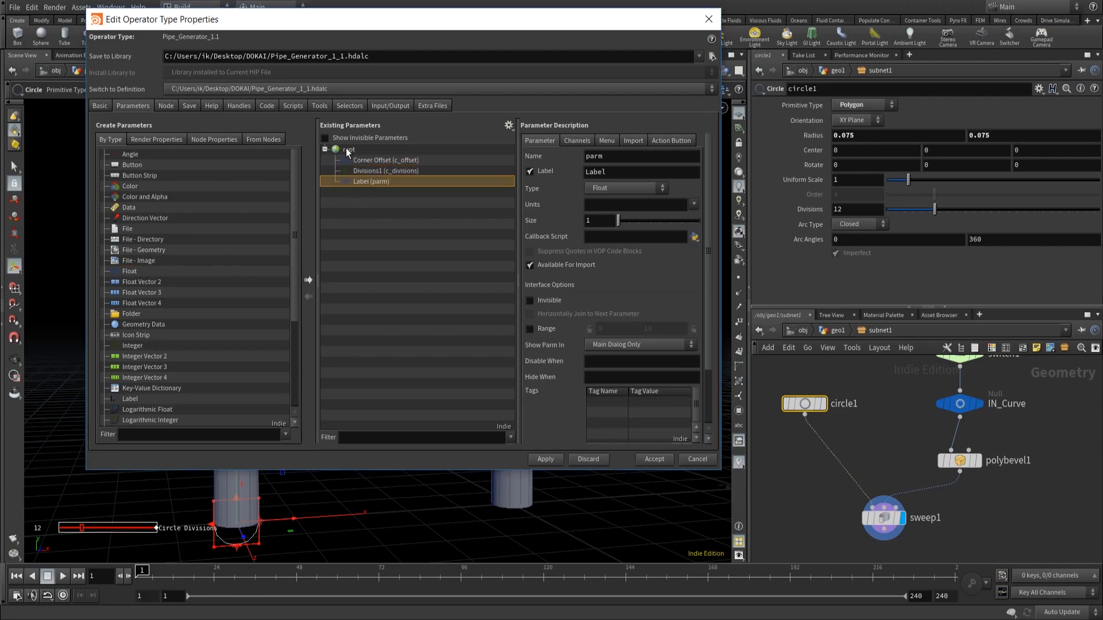
{"action": "double_click", "coordinate": [609, 157]}
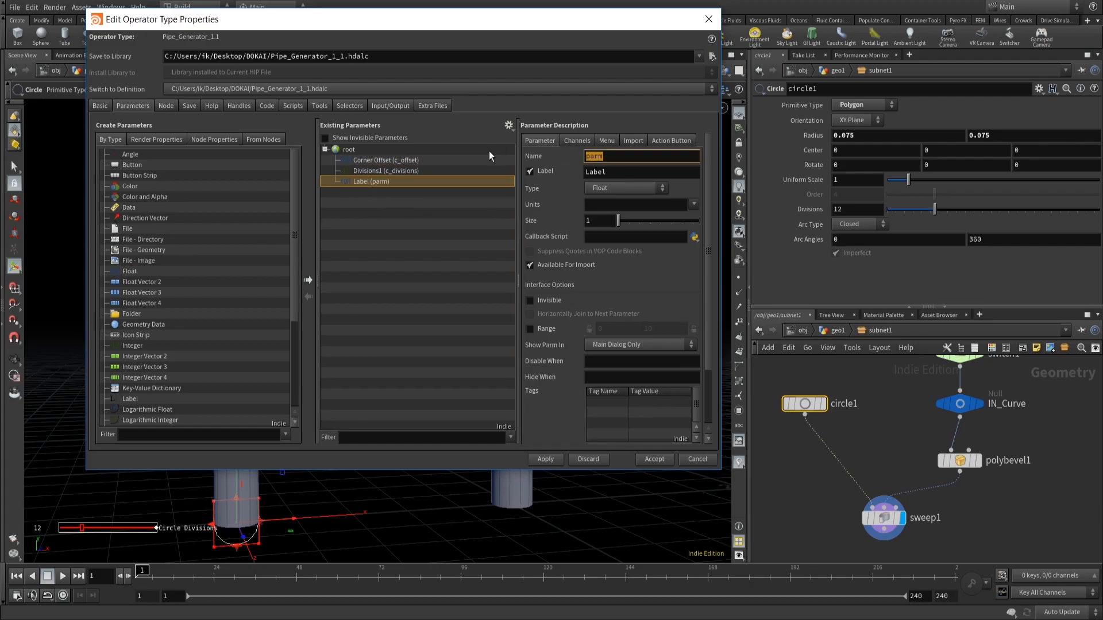
{"action": "type", "text": "p_radius"}
{"action": "key", "text": "Tab"}
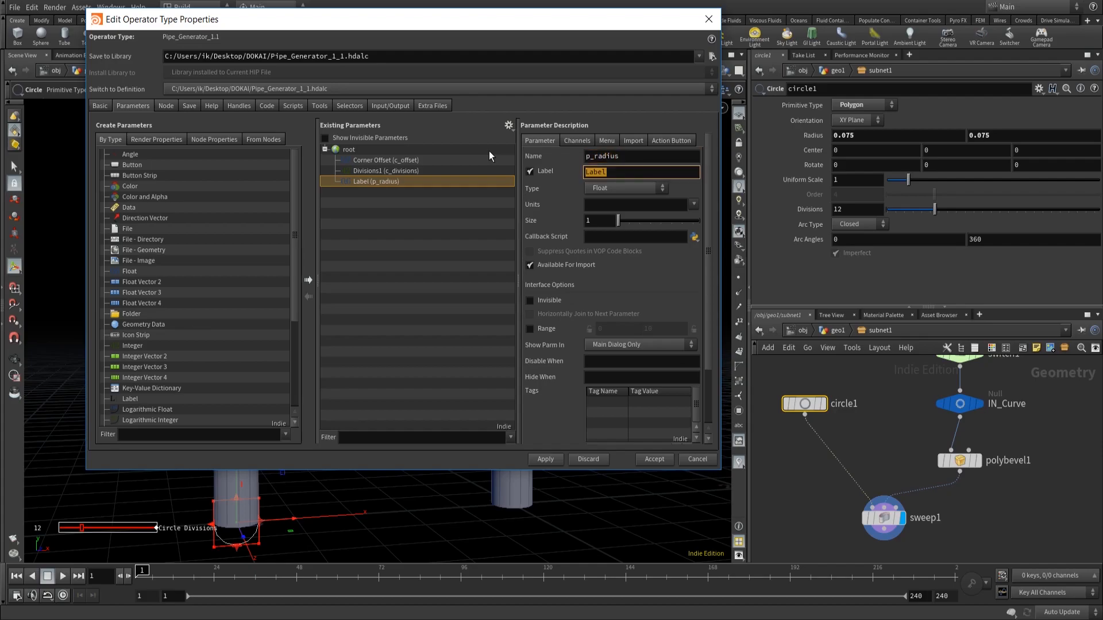
{"action": "type", "text": "Pipe Diamter"}
{"action": "left_click_drag", "start_coordinate": [625, 156], "coordinate": [594, 161]}
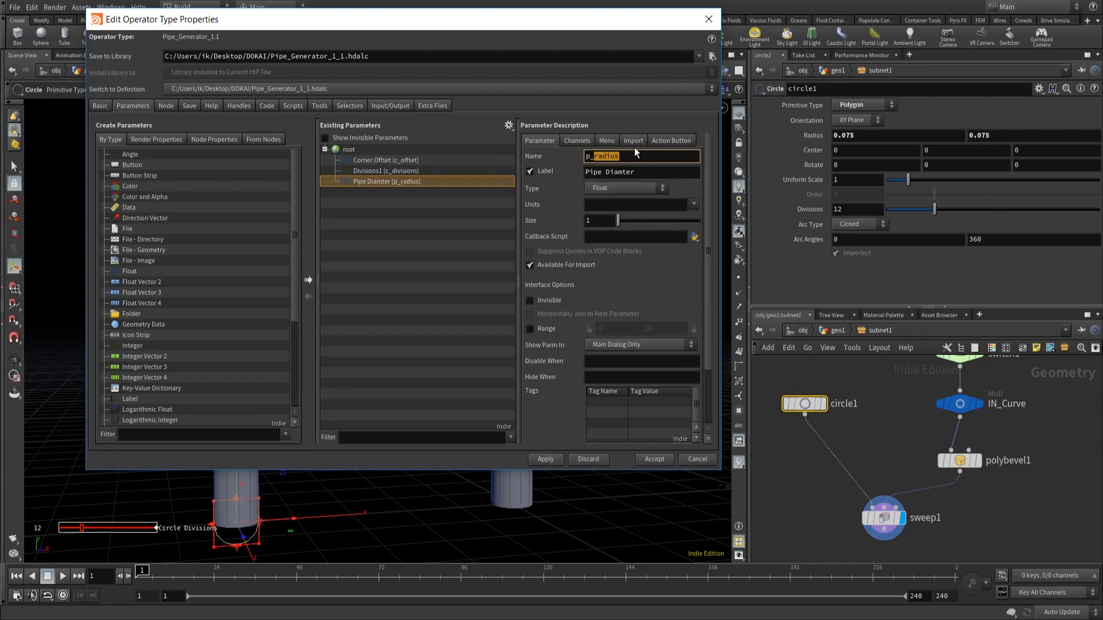
{"action": "type", "text": "di"}
{"action": "left_click", "coordinate": [545, 461]}
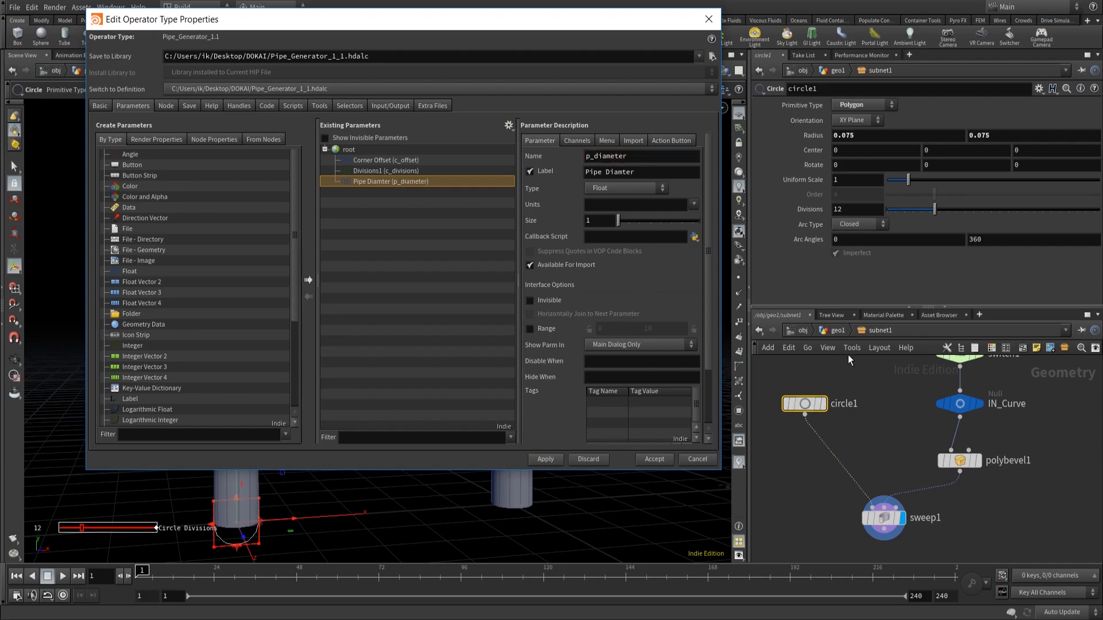
Go up to the geo1 level and rename the subnet1 node Pipe_Generator.
{"action": "left_click", "coordinate": [834, 331]}
{"action": "mouse_move", "coordinate": [898, 432]}
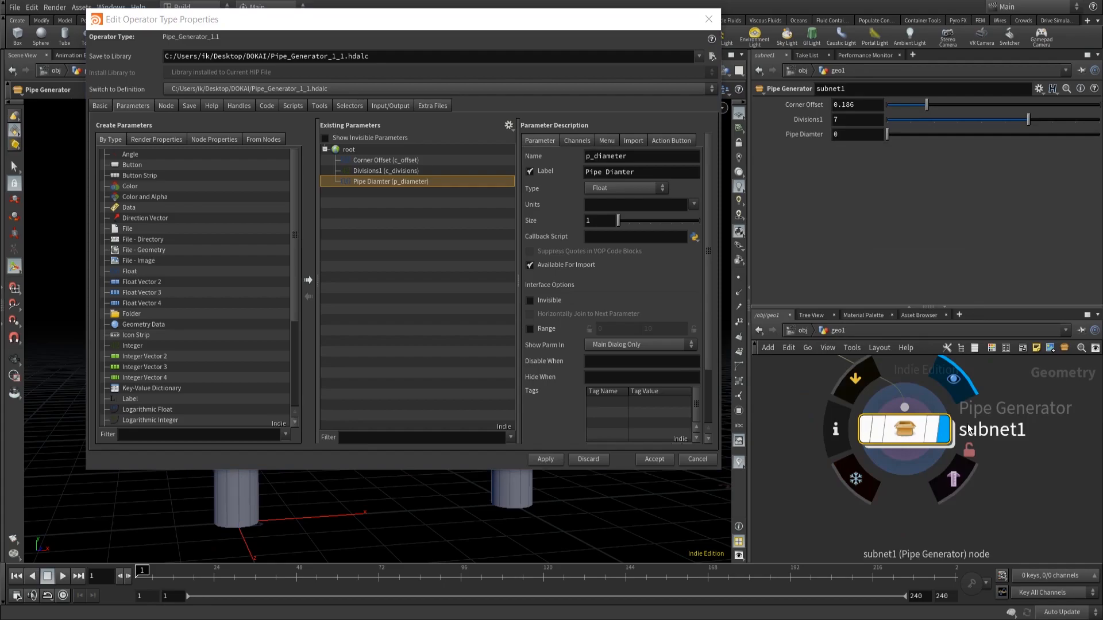
{"action": "double_click", "coordinate": [996, 432]}
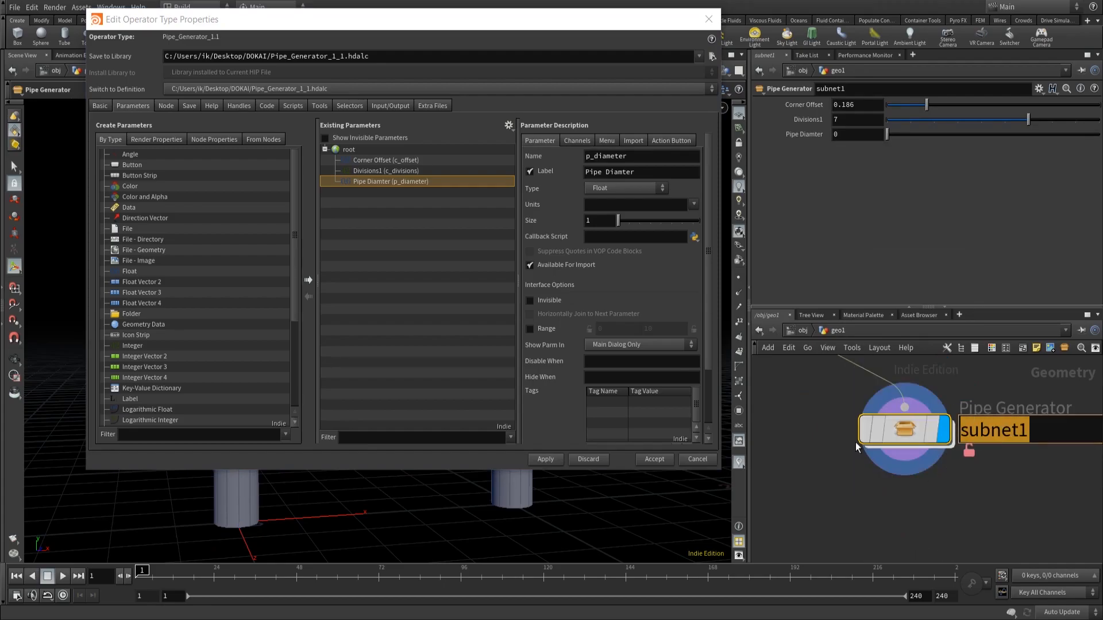
{"action": "type", "text": "Pipe_Ge"}
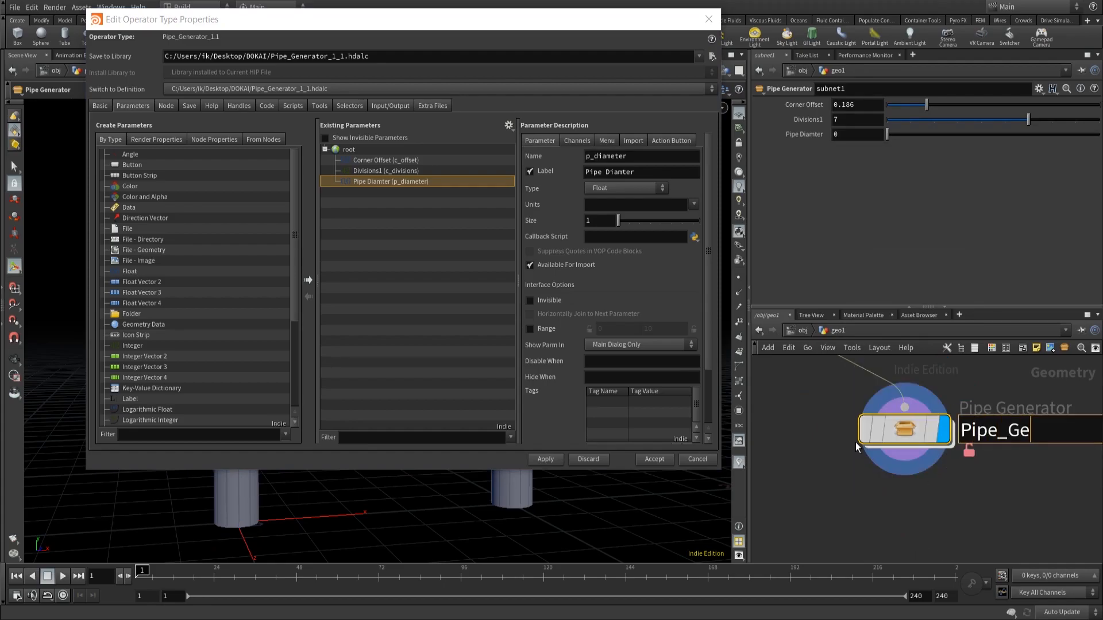
{"action": "type", "text": "nerator"}
{"action": "key", "text": "Return"}
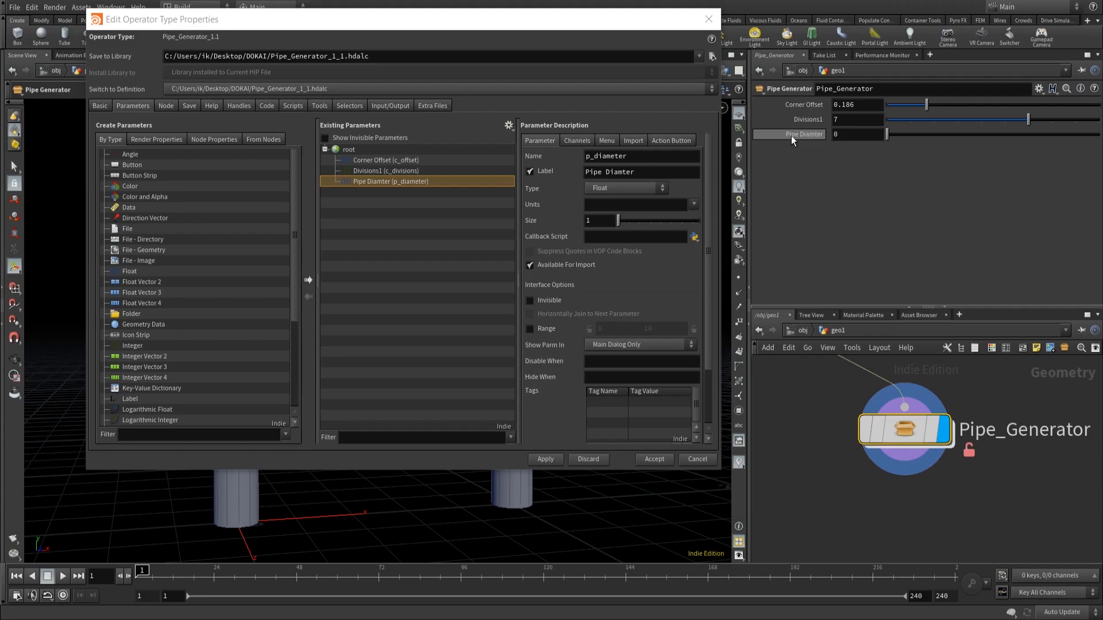
Correct the p_diameter parameter's label to Pipe Diameter and apply the change.
{"action": "left_click", "coordinate": [623, 172]}
{"action": "type", "text": "e"}
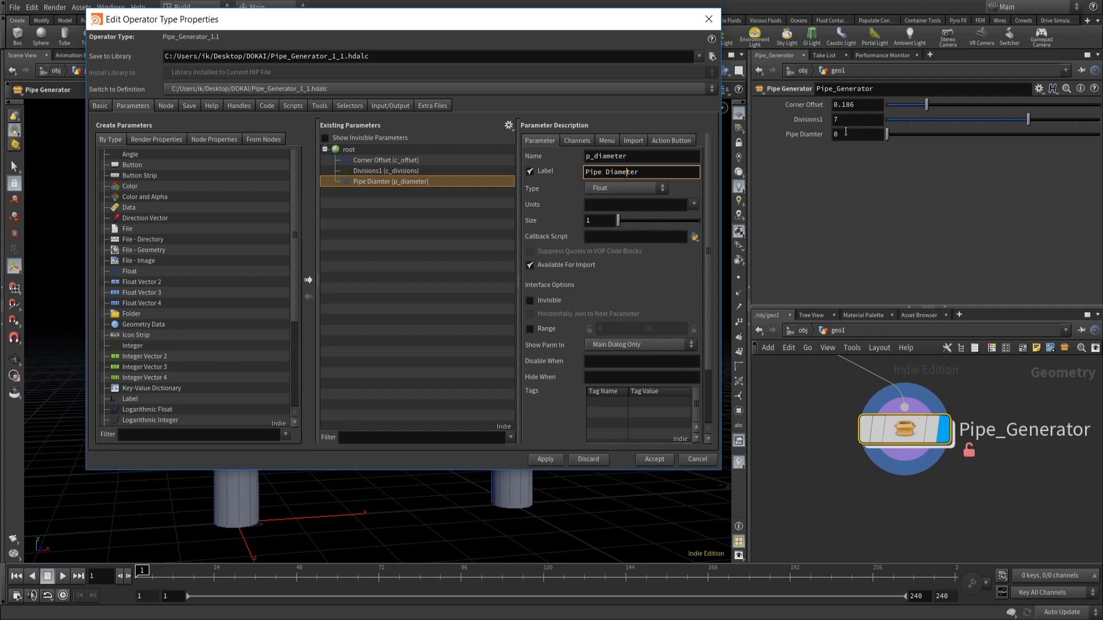
{"action": "left_click", "coordinate": [539, 458]}
Link circle1's first Radius value to the asset's Pipe Diameter with a relative reference multiplied by 0.5.
{"action": "right_click", "coordinate": [806, 136]}
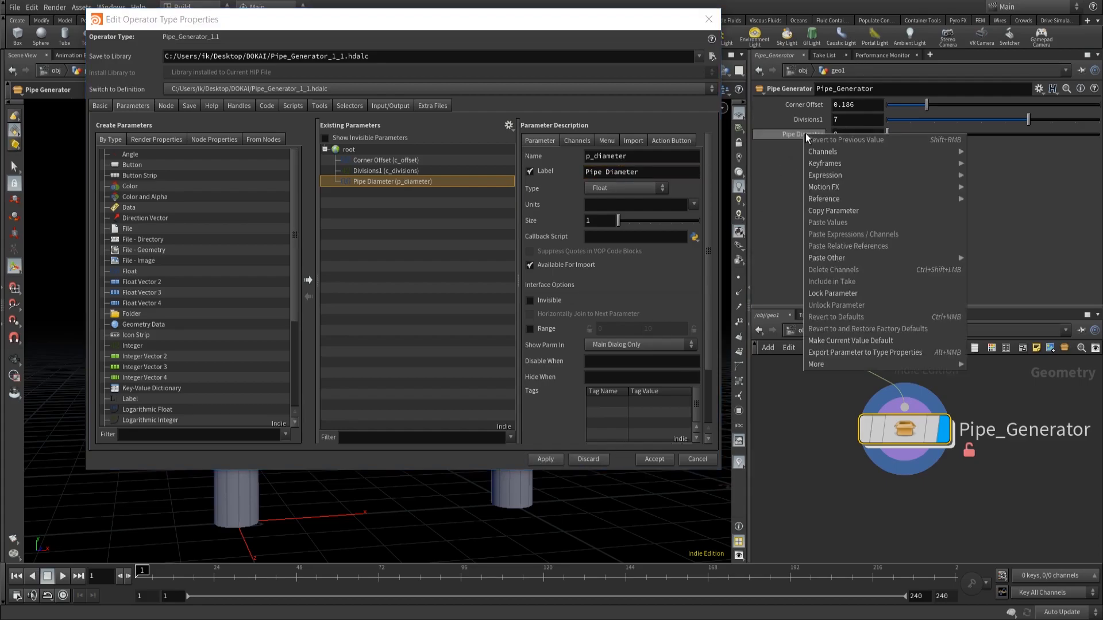
{"action": "left_click", "coordinate": [833, 211]}
{"action": "double_click", "coordinate": [906, 441]}
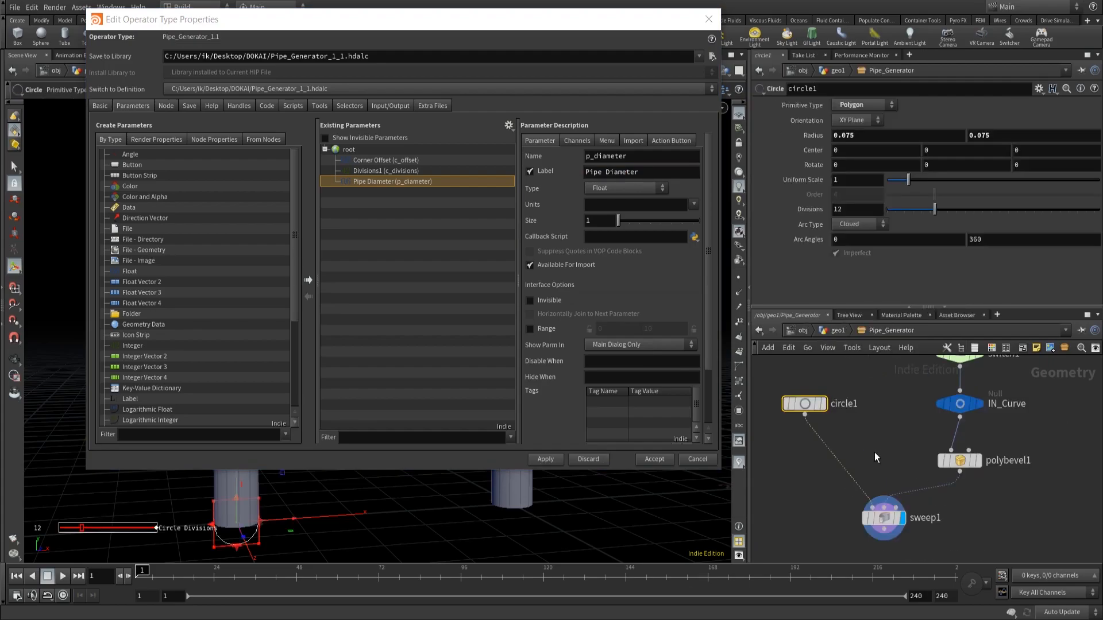
{"action": "right_click", "coordinate": [816, 135]}
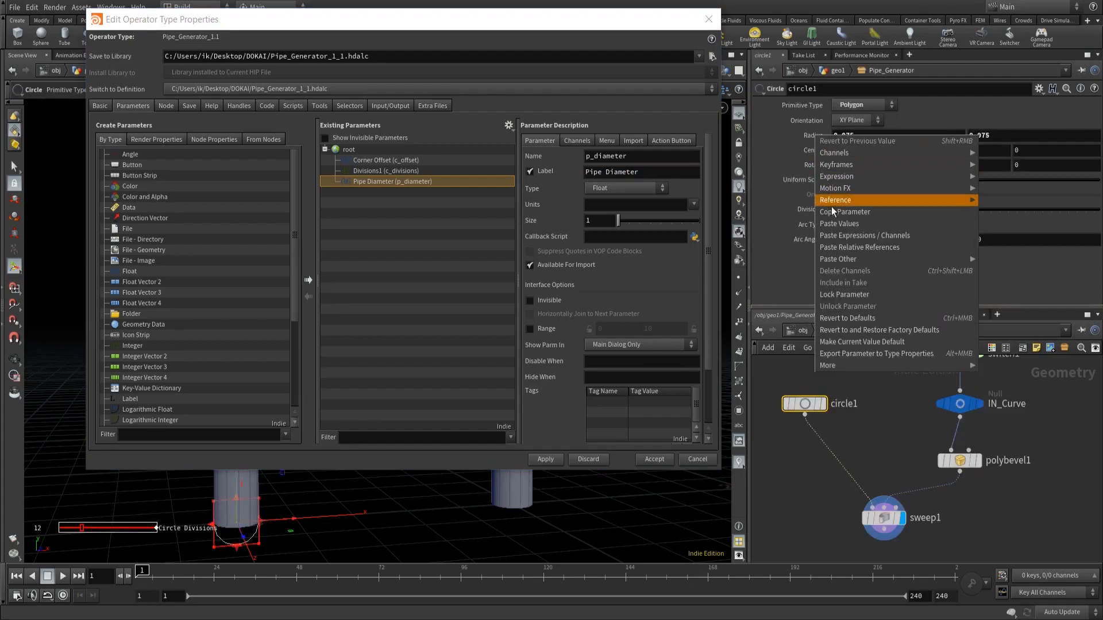
{"action": "left_click", "coordinate": [844, 247]}
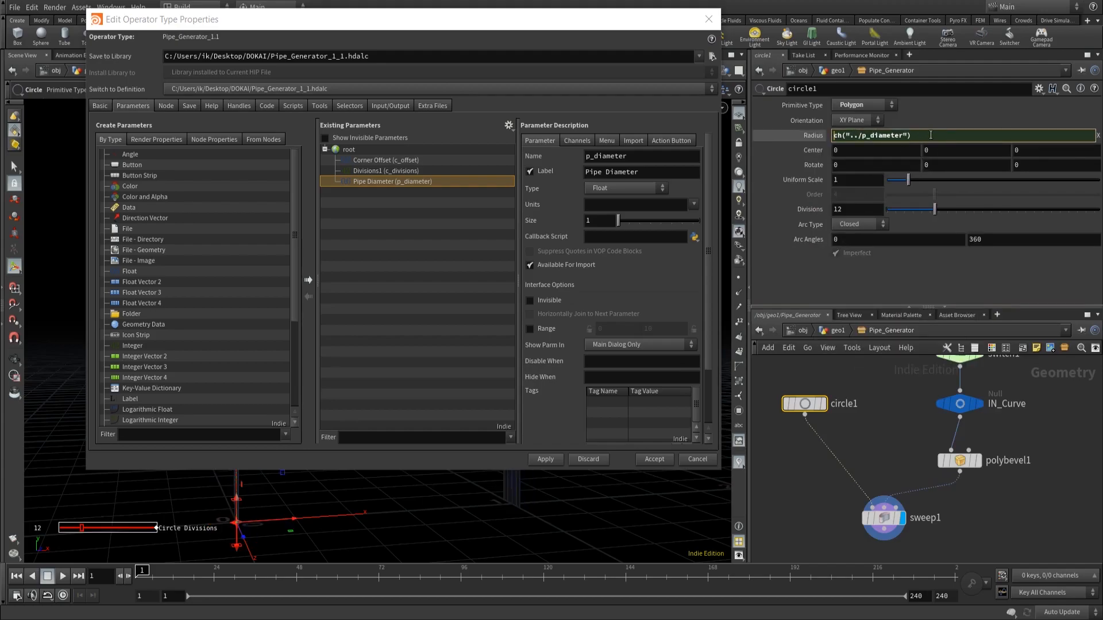
{"action": "type", "text": "*"}
{"action": "key", "text": "BackSpace"}
{"action": "type", "text": "*0.5"}
{"action": "key", "text": "Return"}
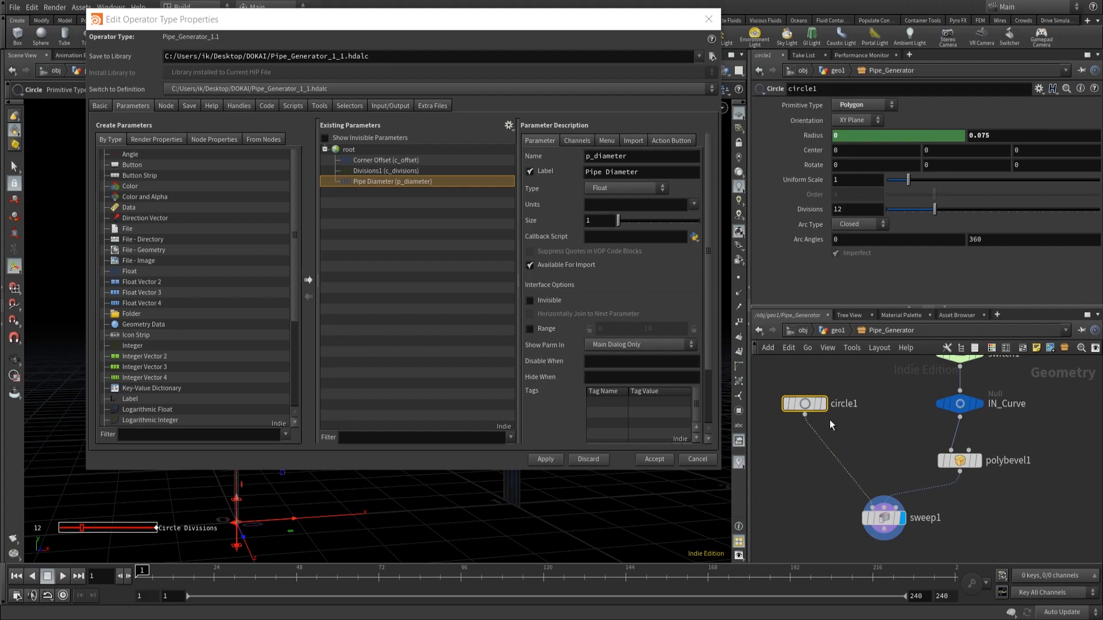
Open the Pipe_Generator node's parameters in a floating window and set Pipe Diameter to 0.15.
{"action": "right_click", "coordinate": [874, 329]}
{"action": "mouse_move", "coordinate": [950, 430]}
{"action": "left_click", "coordinate": [985, 432]}
{"action": "left_click_drag", "start_coordinate": [931, 395], "coordinate": [483, 229]}
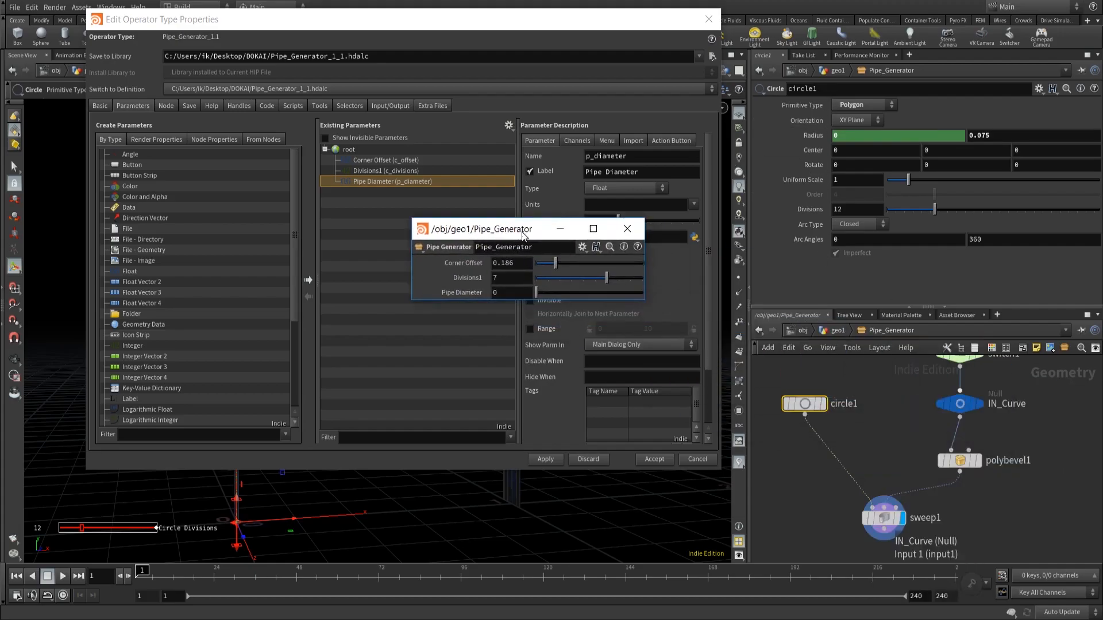
{"action": "left_click", "coordinate": [506, 293]}
{"action": "type", "text": "15"}
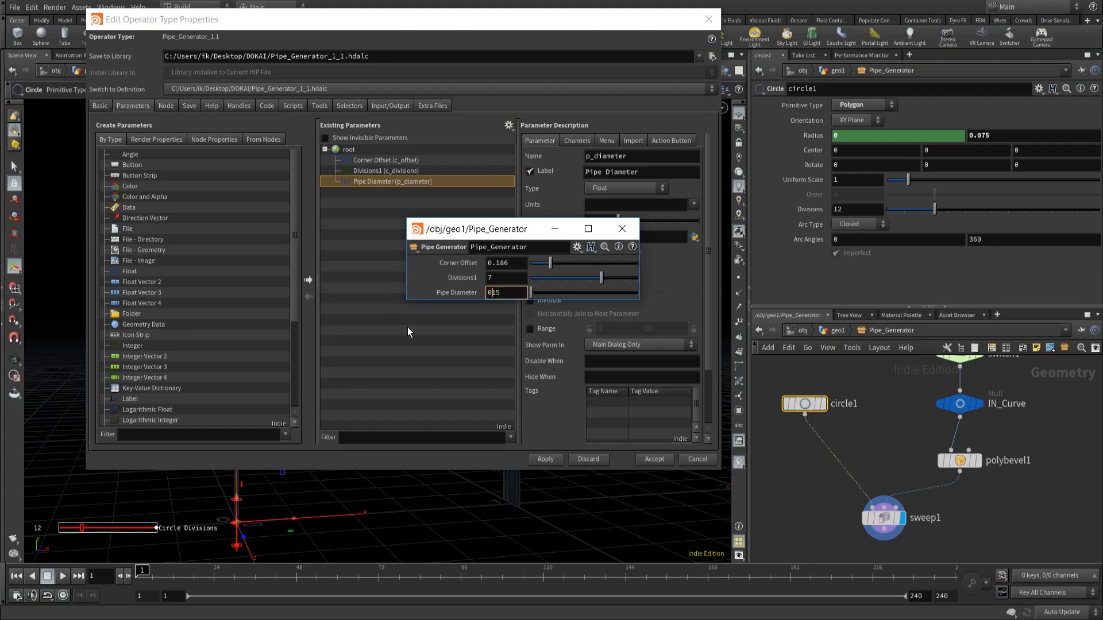
{"action": "type", "text": "."}
{"action": "left_click_drag", "start_coordinate": [508, 230], "coordinate": [502, 198]}
{"action": "left_click", "coordinate": [497, 249]}
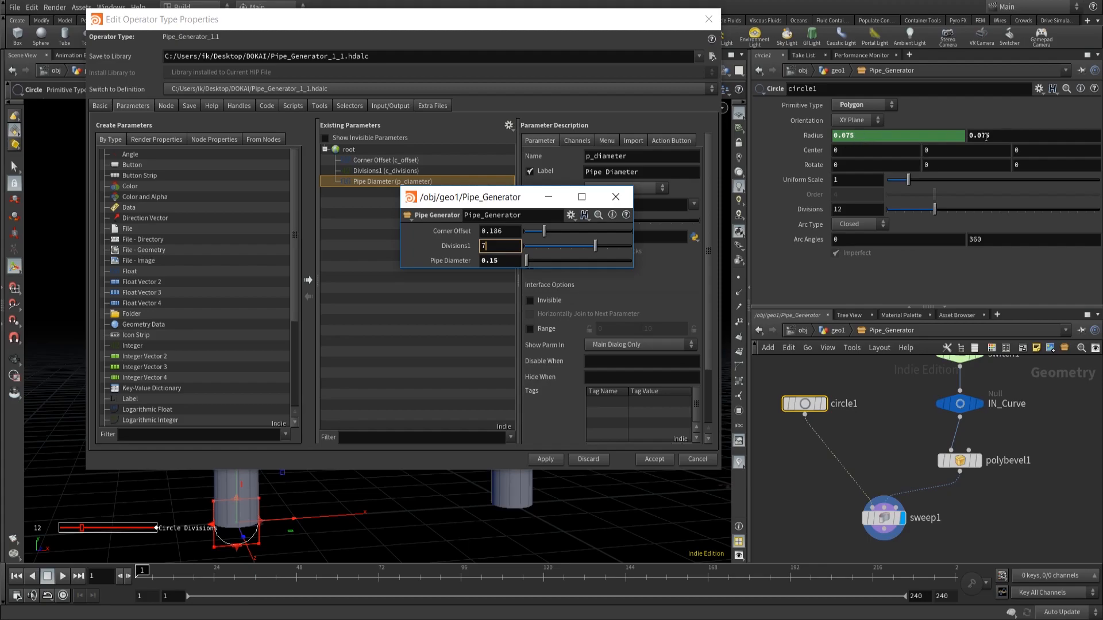
Set circle1's second Radius value to the expression ch("../p_diameter")*0.5, matching the first one.
{"action": "right_click", "coordinate": [855, 137]}
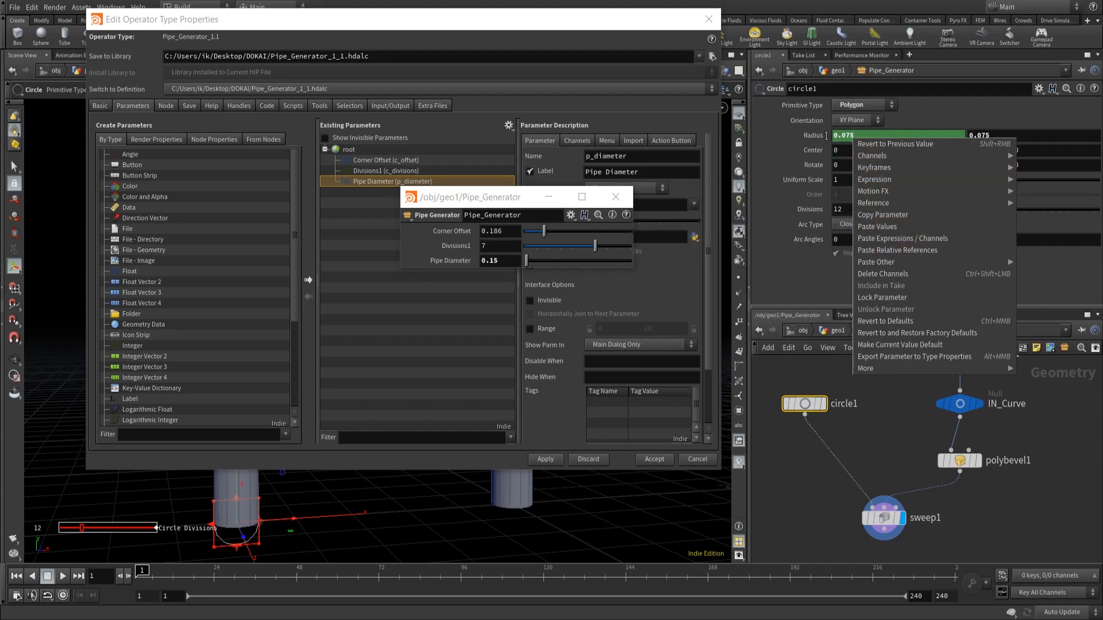
{"action": "left_click", "coordinate": [822, 136]}
{"action": "left_click", "coordinate": [815, 136]}
{"action": "left_click", "coordinate": [880, 135]}
{"action": "key", "text": "ctrl+a"}
{"action": "key", "text": "Tab"}
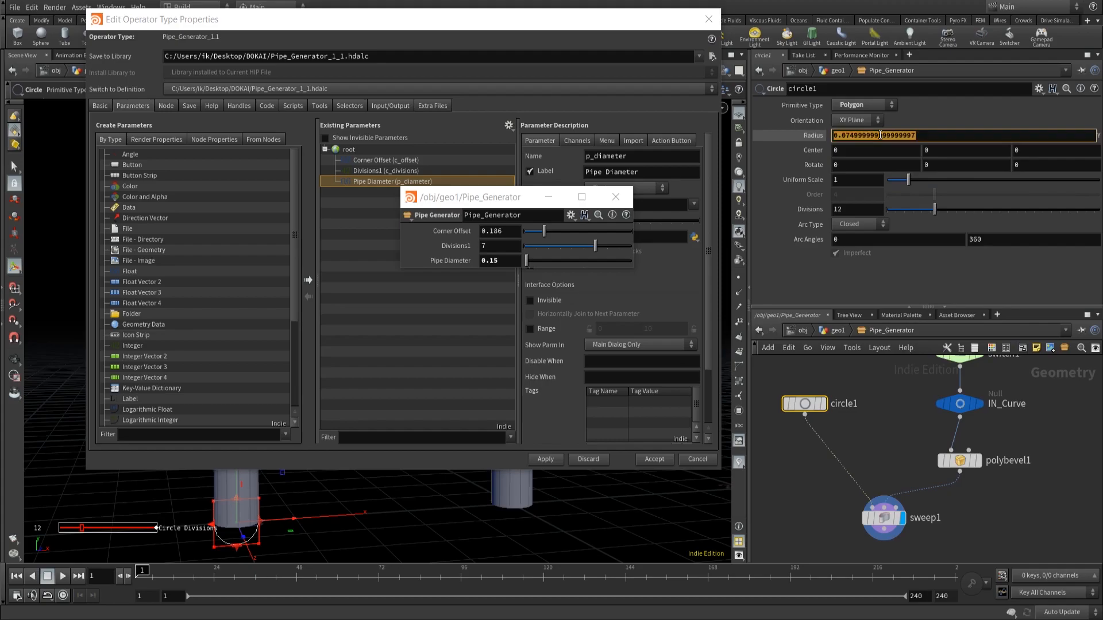
{"action": "key", "text": "ctrl+v"}
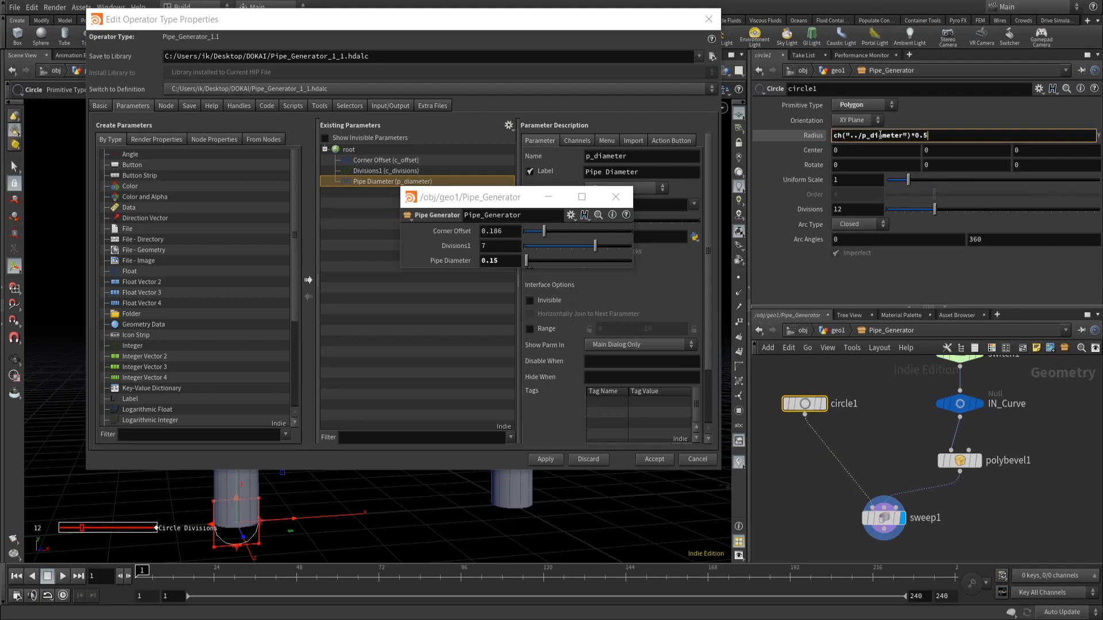
{"action": "left_click", "coordinate": [899, 438]}
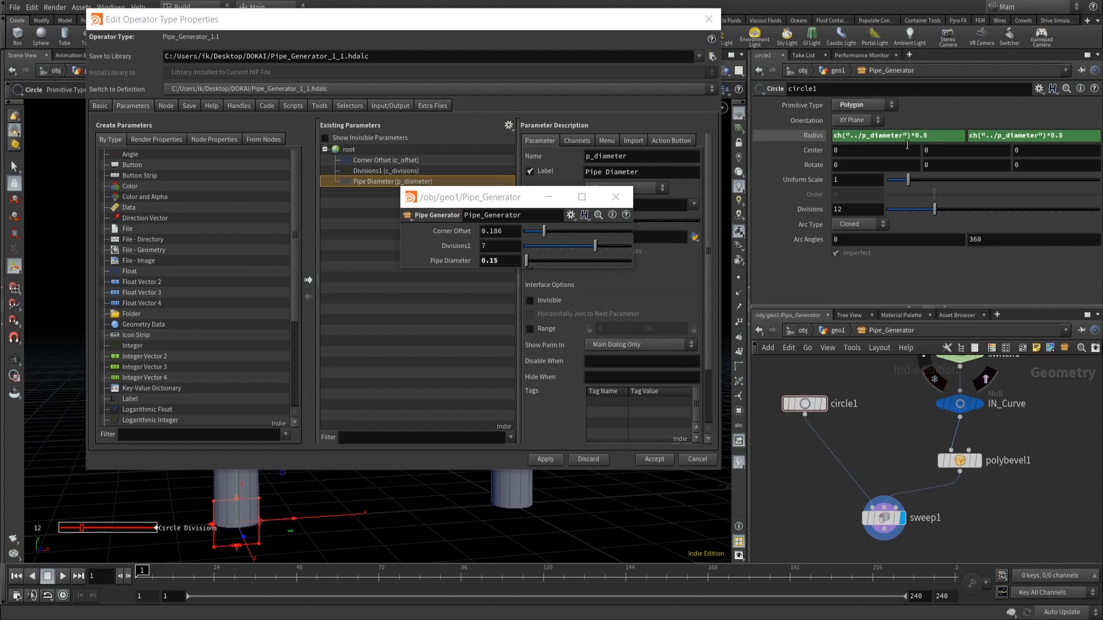
{"action": "left_click", "coordinate": [794, 141]}
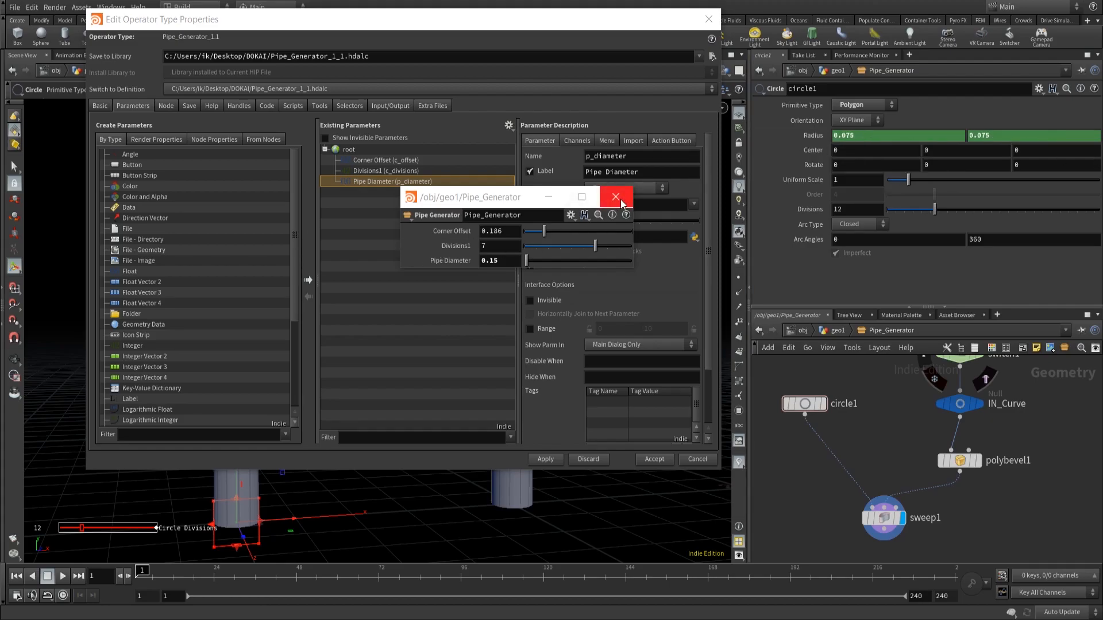
Close the floating parameter window, relabel the c_divisions parameter Corner Divisions, and accept the operator type changes.
{"action": "left_click", "coordinate": [615, 197]}
{"action": "left_click", "coordinate": [386, 170]}
{"action": "left_click", "coordinate": [631, 173]}
{"action": "key", "text": "BackSpace"}
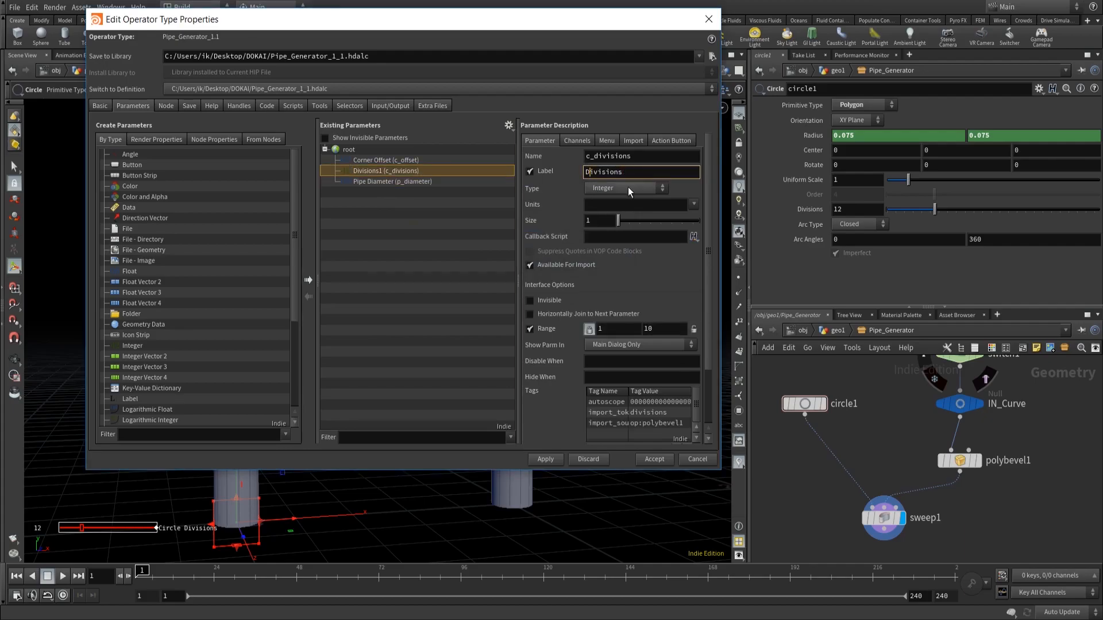
{"action": "type", "text": "Corner"}
{"action": "left_click", "coordinate": [545, 462]}
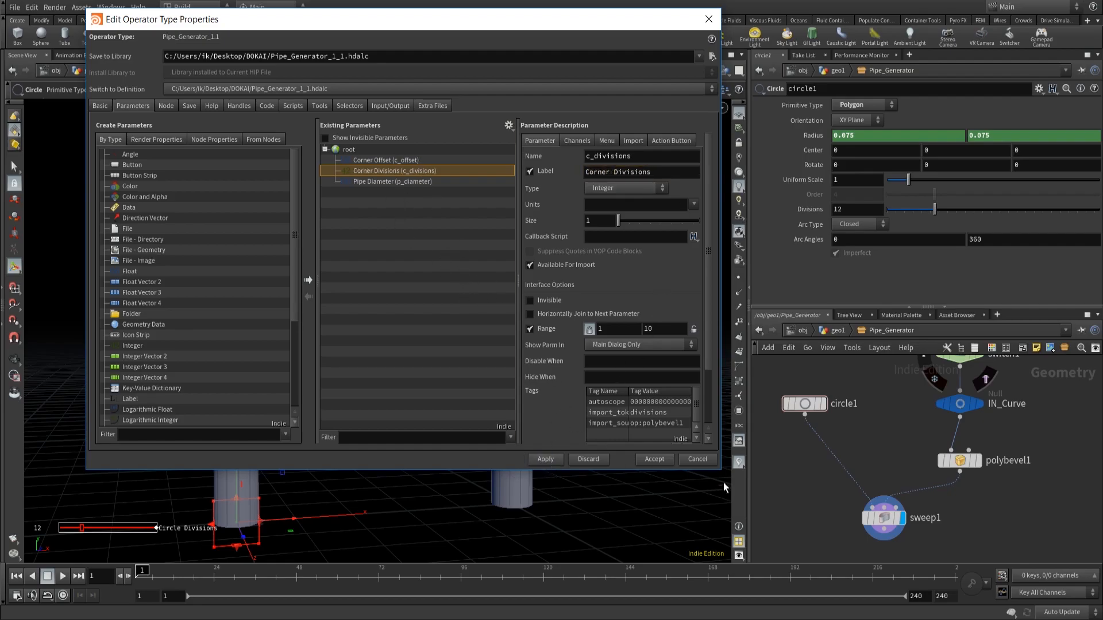
{"action": "left_click", "coordinate": [654, 460]}
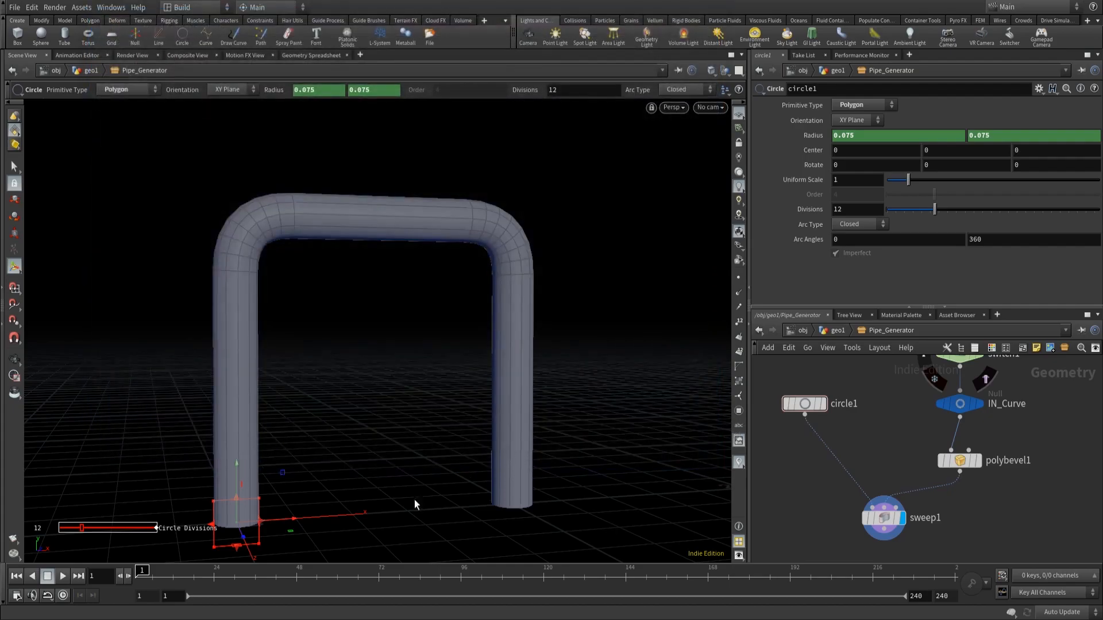
Insert a Reverse node between circle1 and sweep1 and align it under circle1.
{"action": "key", "text": "Escape"}
{"action": "left_click_drag", "start_coordinate": [356, 446], "coordinate": [377, 320]}
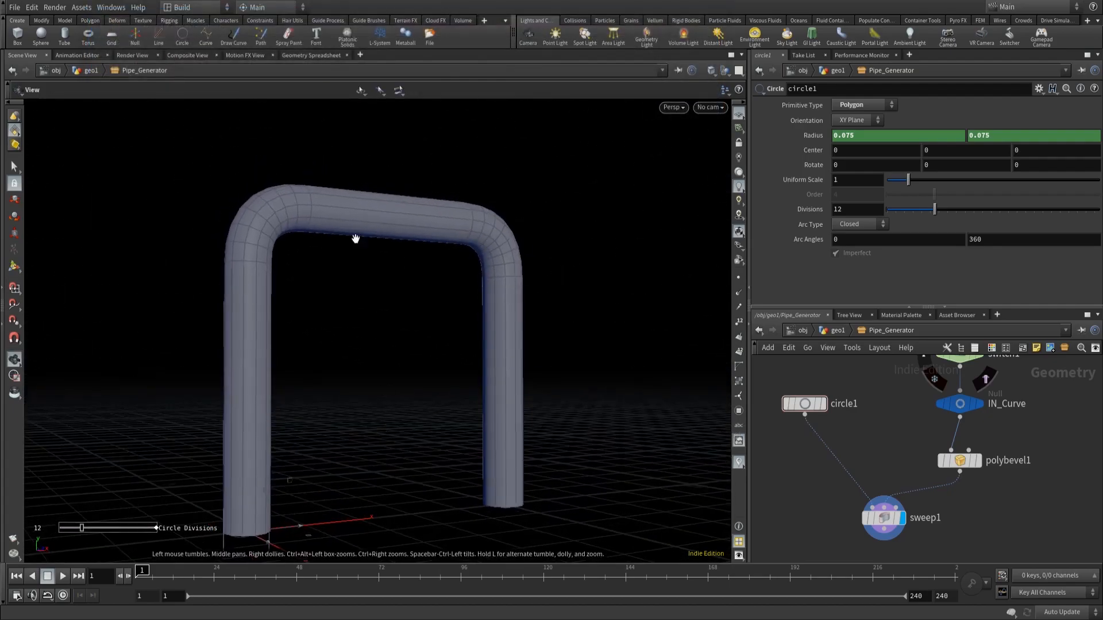
{"action": "left_click_drag", "start_coordinate": [392, 357], "coordinate": [369, 377]}
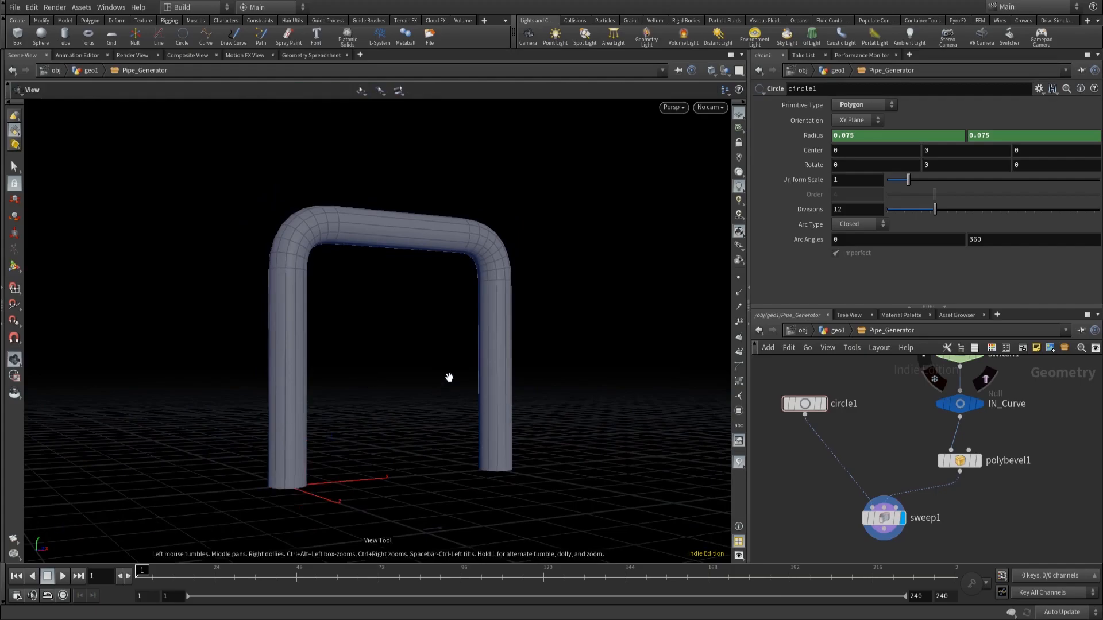
{"action": "left_click_drag", "start_coordinate": [391, 268], "coordinate": [351, 193]}
{"action": "left_click_drag", "start_coordinate": [329, 446], "coordinate": [357, 355]}
{"action": "left_click_drag", "start_coordinate": [366, 443], "coordinate": [398, 450]}
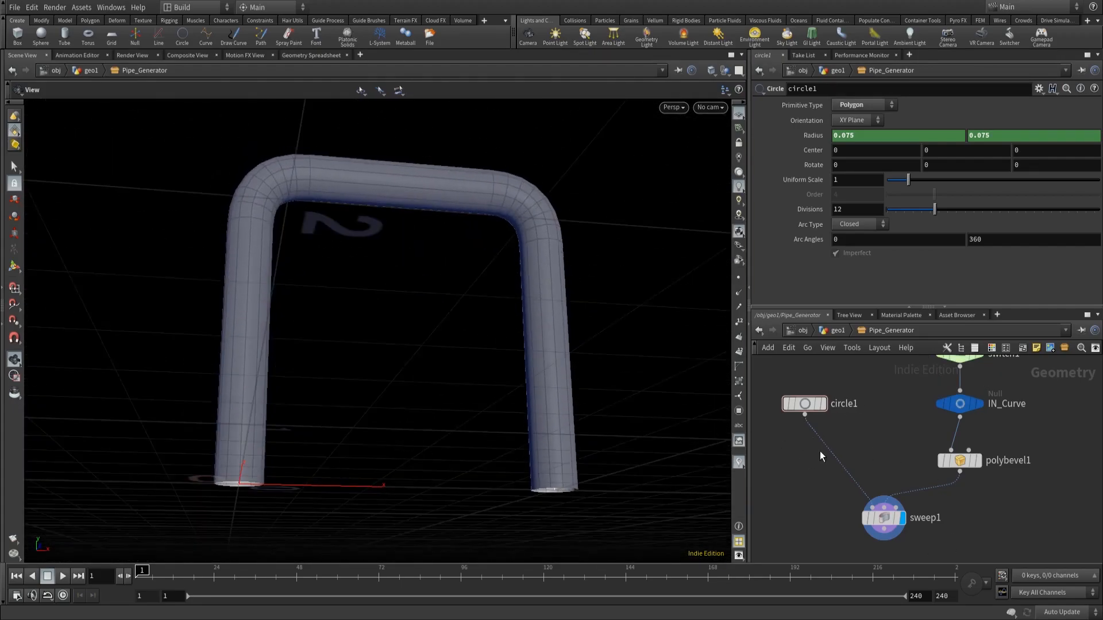
{"action": "key", "text": "Tab"}
{"action": "type", "text": "rev"}
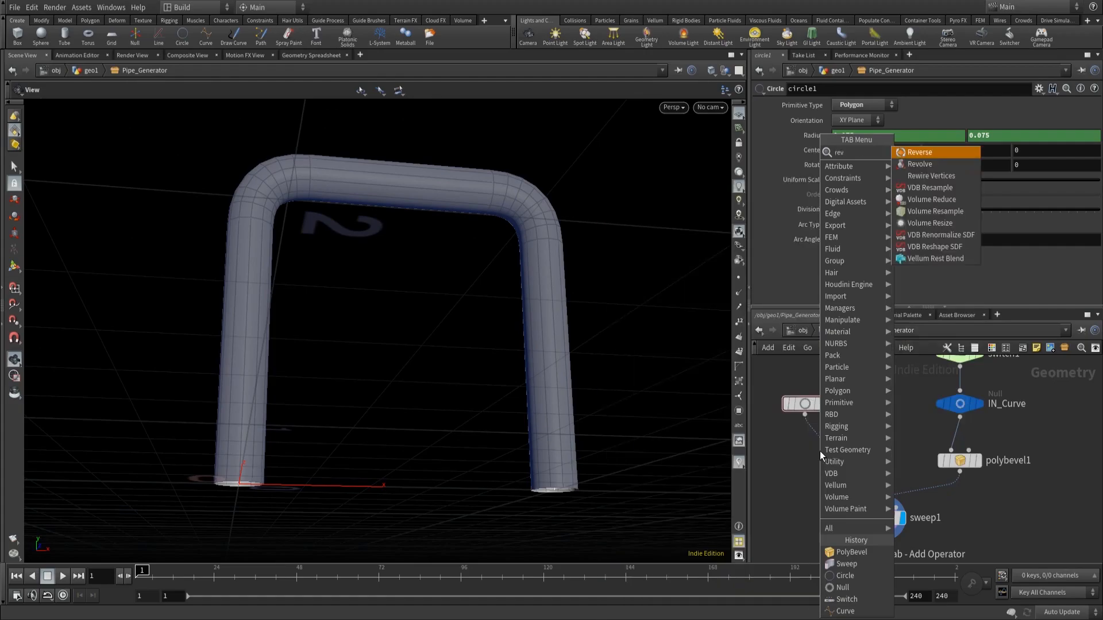
{"action": "key", "text": "Return"}
{"action": "left_click", "coordinate": [819, 451]}
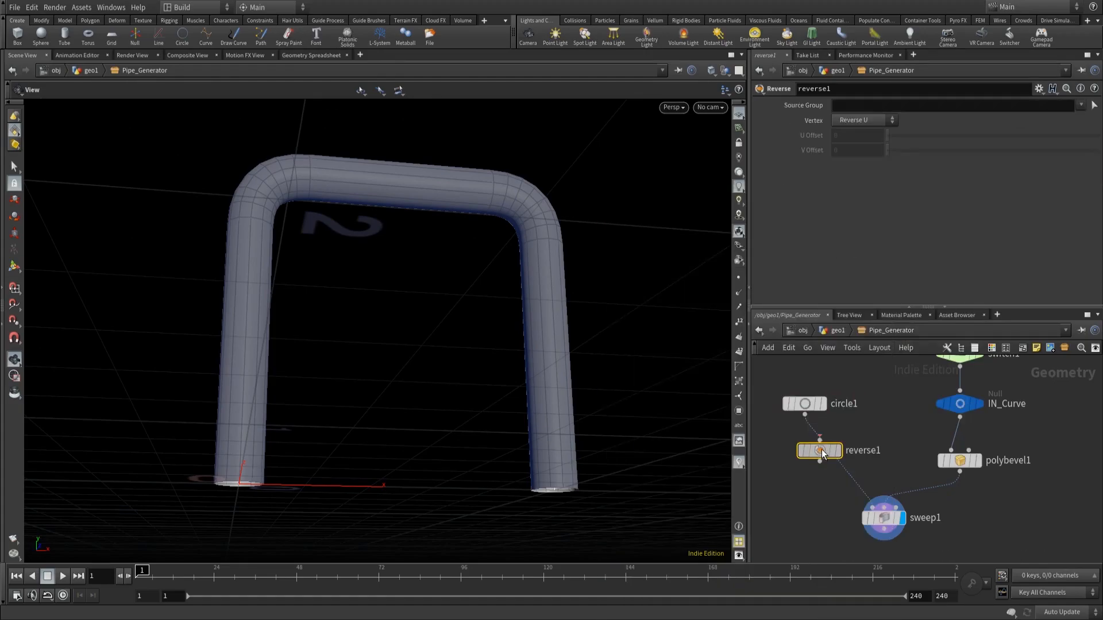
{"action": "left_click", "coordinate": [819, 448]}
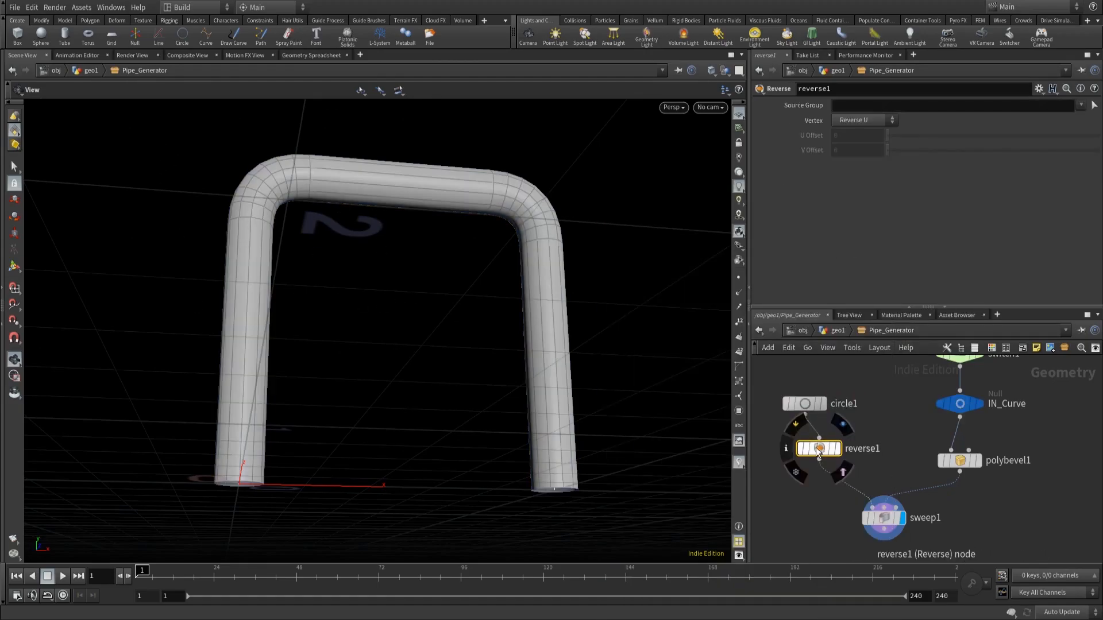
Go up to the geo1 level and bypass the curve1 node feeding Pipe_Generator.
{"action": "middle_click_drag", "start_coordinate": [1030, 540], "coordinate": [1007, 523]}
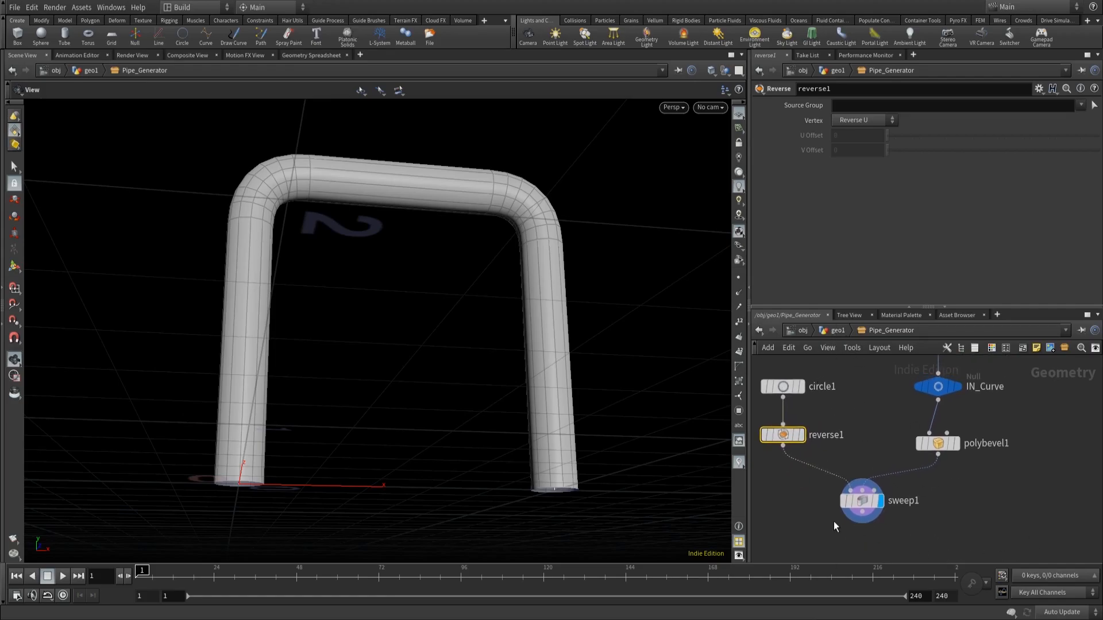
{"action": "scroll", "coordinate": [1018, 520], "scroll_direction": "down", "scroll_amount": 2}
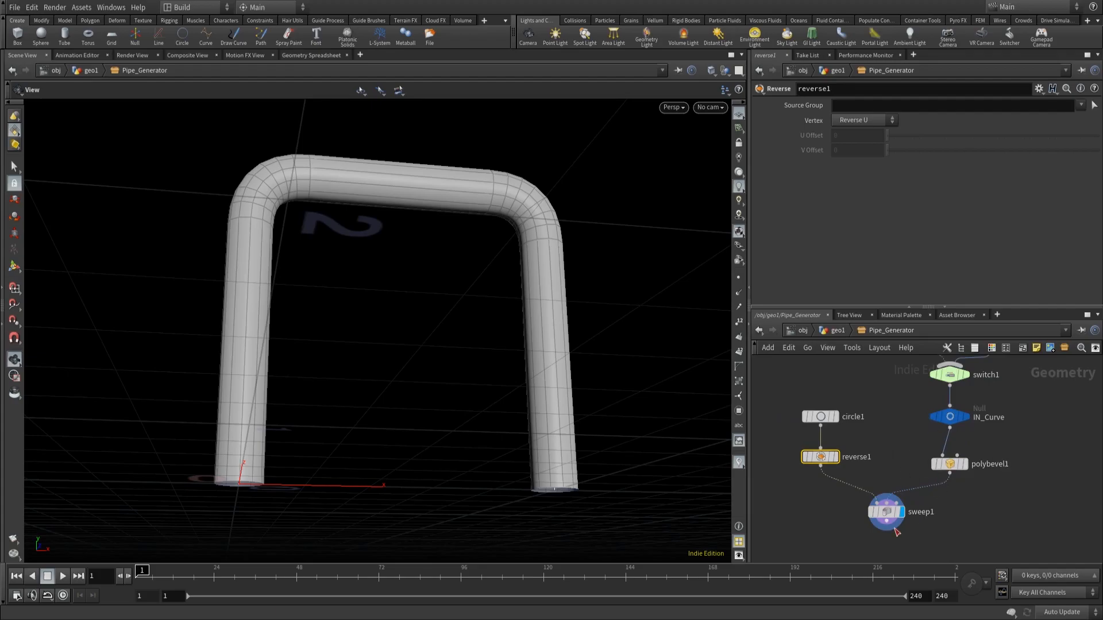
{"action": "left_click", "coordinate": [836, 330]}
{"action": "scroll", "coordinate": [907, 461], "scroll_direction": "down", "scroll_amount": 3}
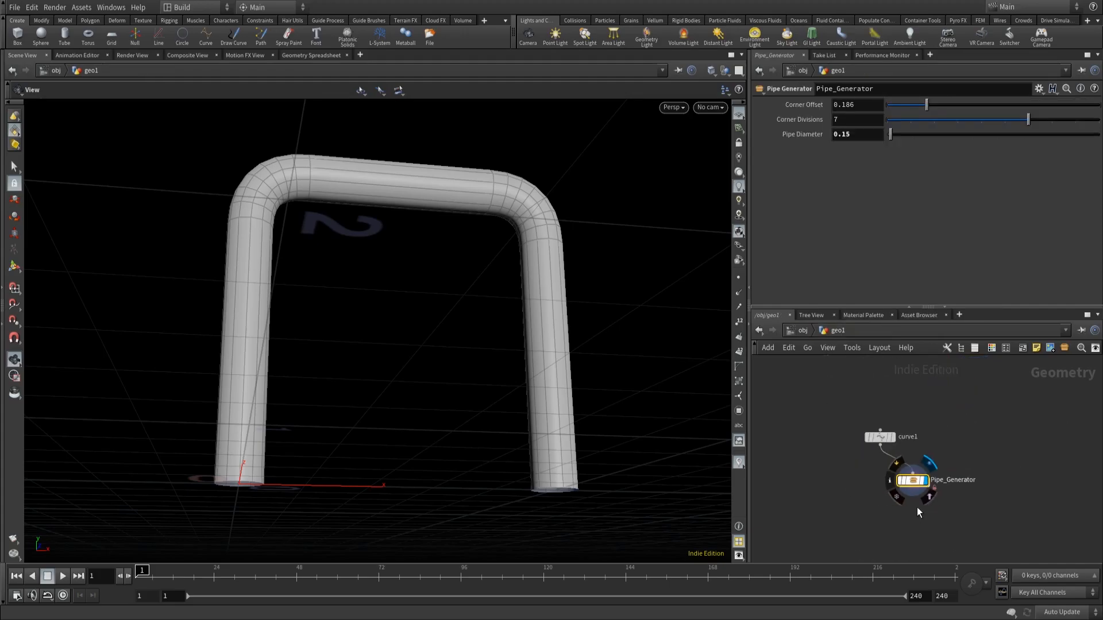
{"action": "scroll", "coordinate": [884, 442], "scroll_direction": "up", "scroll_amount": 2}
{"action": "left_click", "coordinate": [849, 433]}
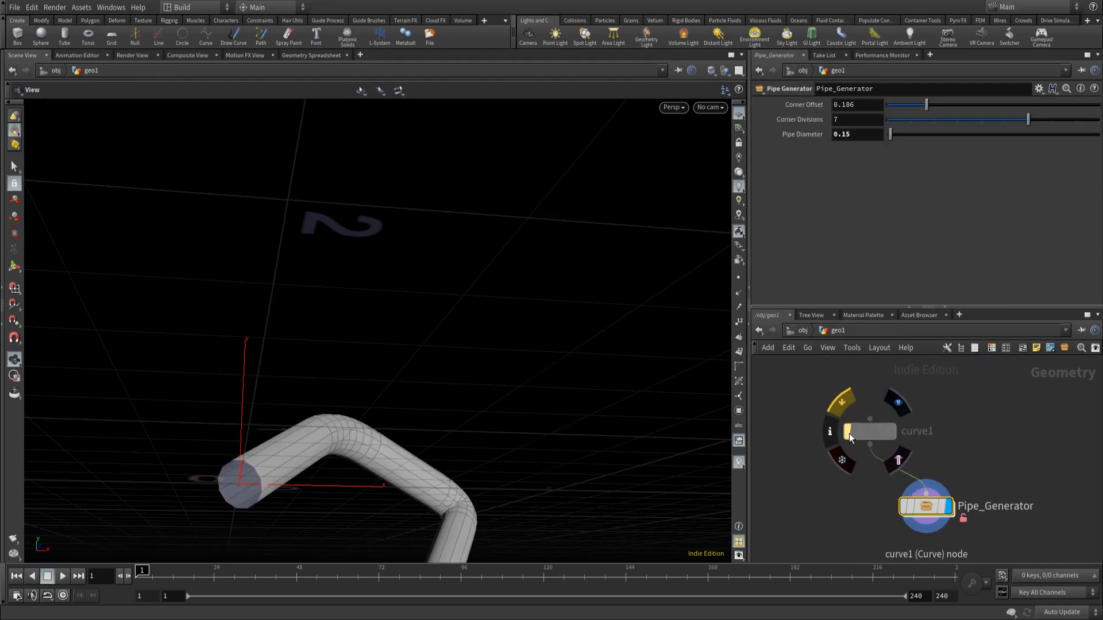
{"action": "left_click_drag", "start_coordinate": [475, 352], "coordinate": [224, 333]}
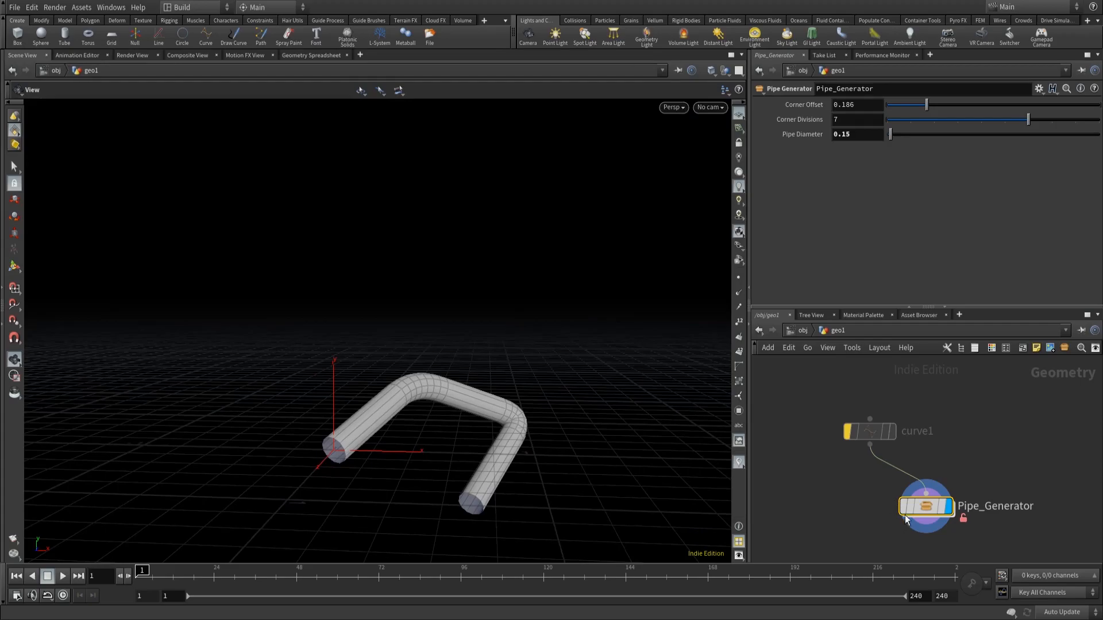
Adjust Pipe_Generator's Corner Offset to 0.249, Corner Divisions to 6 and Pipe Diameter to 0.19.
{"action": "mouse_move", "coordinate": [931, 511]}
{"action": "left_click_drag", "start_coordinate": [925, 104], "coordinate": [949, 110]}
{"action": "left_click_drag", "start_coordinate": [1031, 122], "coordinate": [1005, 126]}
{"action": "mouse_move", "coordinate": [890, 135]}
{"action": "left_mouse_down"}
{"action": "mouse_move", "coordinate": [925, 140]}
{"action": "mouse_move", "coordinate": [891, 140]}
{"action": "left_mouse_up"}
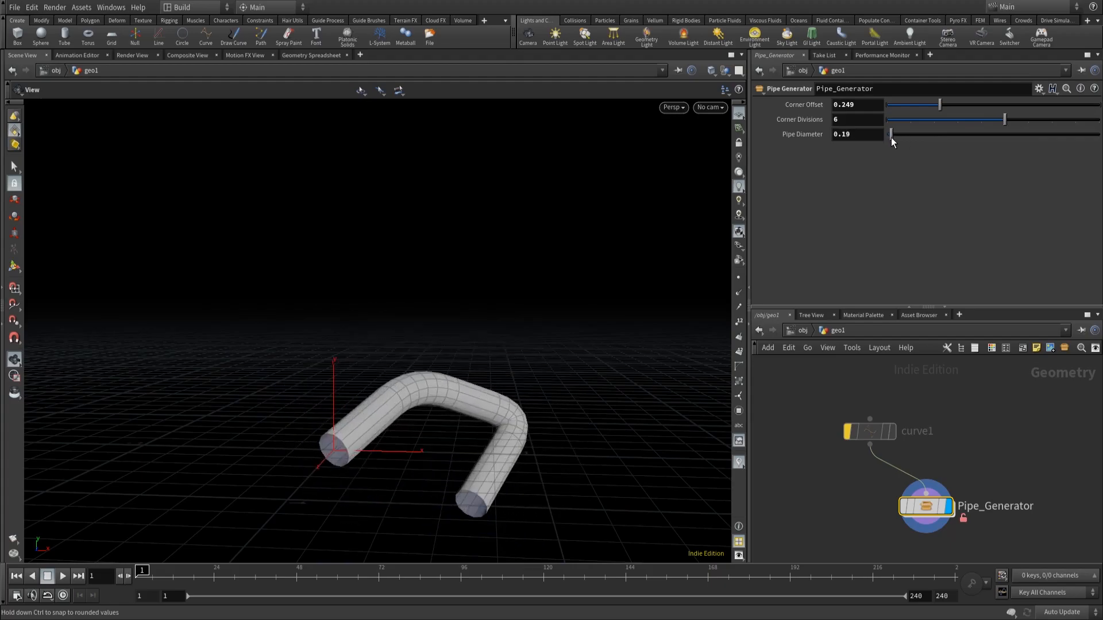
Enter Pipe_Generator and duplicate the polybevel1 node beside the original, keeping its connection to IN_Curve.
{"action": "left_click", "coordinate": [929, 509]}
{"action": "double_click", "coordinate": [929, 509]}
{"action": "middle_click_drag", "start_coordinate": [937, 530], "coordinate": [797, 504]}
{"action": "middle_click_drag", "start_coordinate": [908, 482], "coordinate": [936, 475]}
{"action": "mouse_move", "coordinate": [832, 453]}
{"action": "middle_click_drag", "start_coordinate": [813, 480], "coordinate": [799, 439]}
{"action": "mouse_move", "coordinate": [798, 439]}
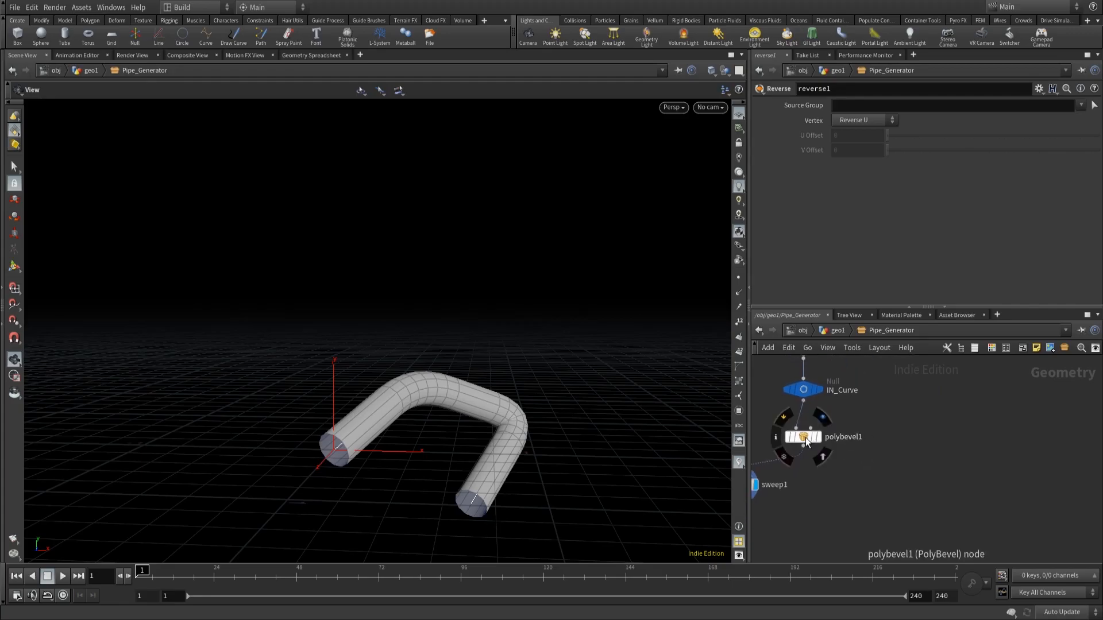
{"action": "left_click_drag", "start_coordinate": [805, 438], "coordinate": [946, 438], "text": "alt"}
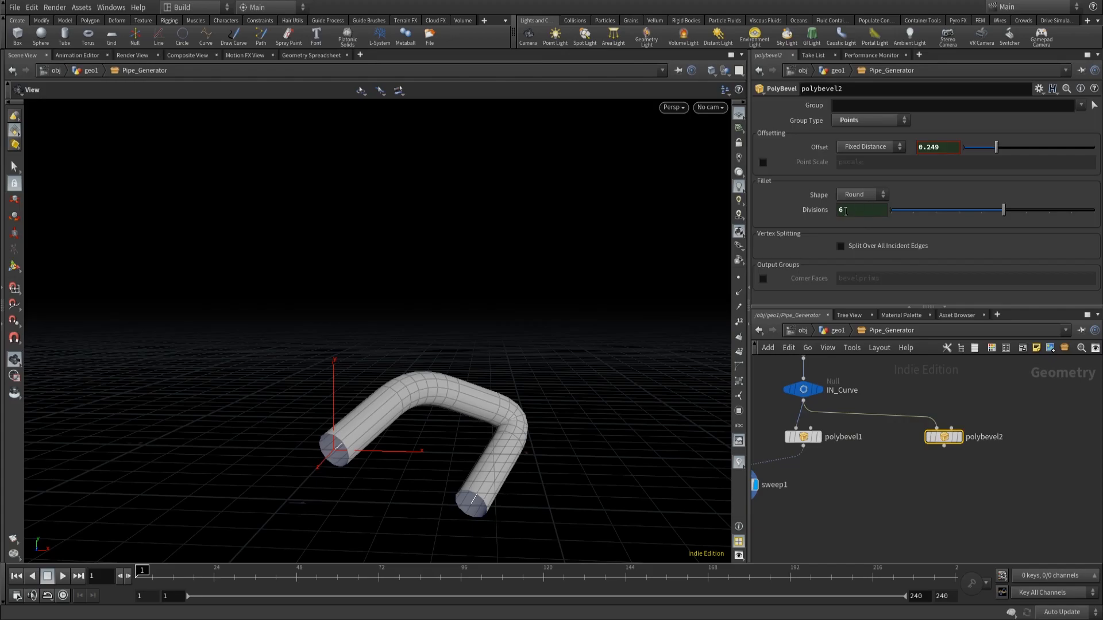
Set polybevel2's Fillet Shape to None and display that node's output.
{"action": "left_click", "coordinate": [870, 197]}
{"action": "left_click", "coordinate": [859, 208]}
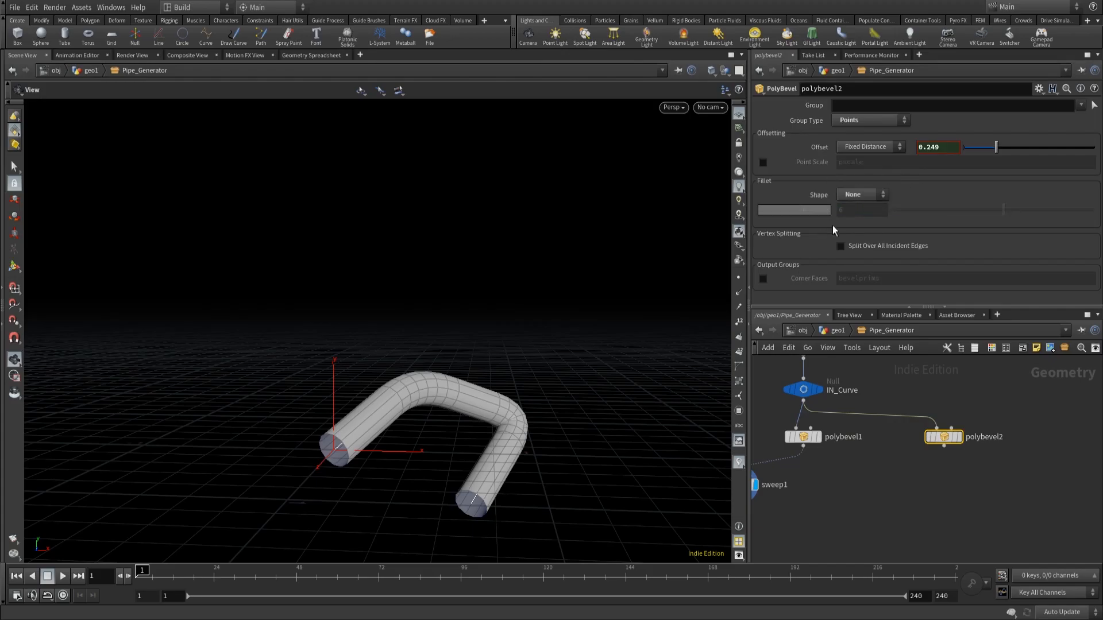
{"action": "left_click", "coordinate": [914, 531]}
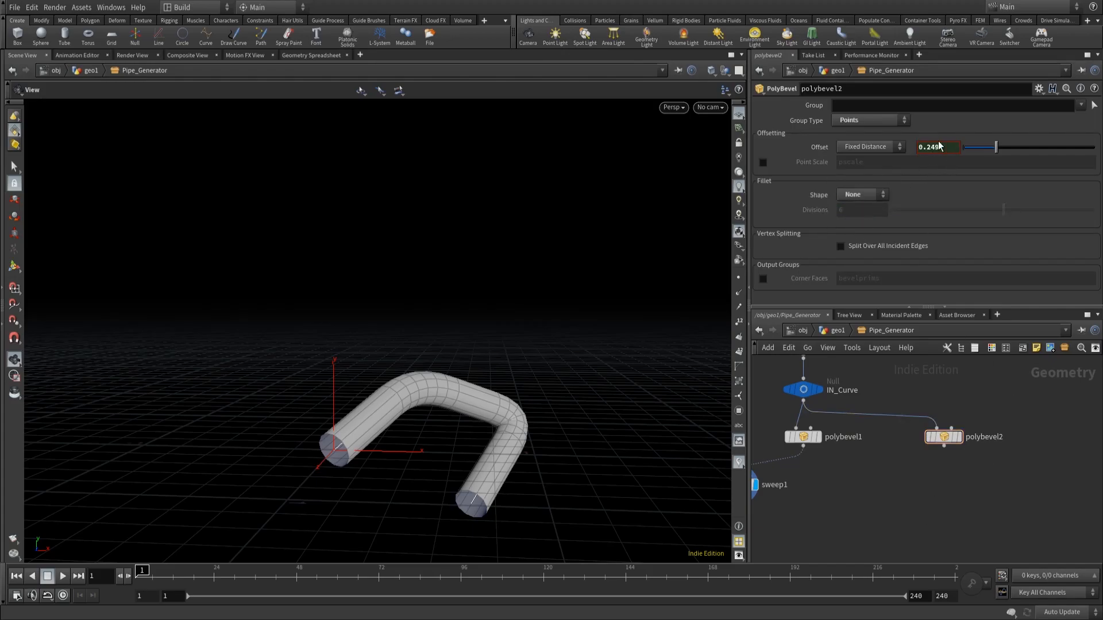
{"action": "left_click", "coordinate": [958, 437]}
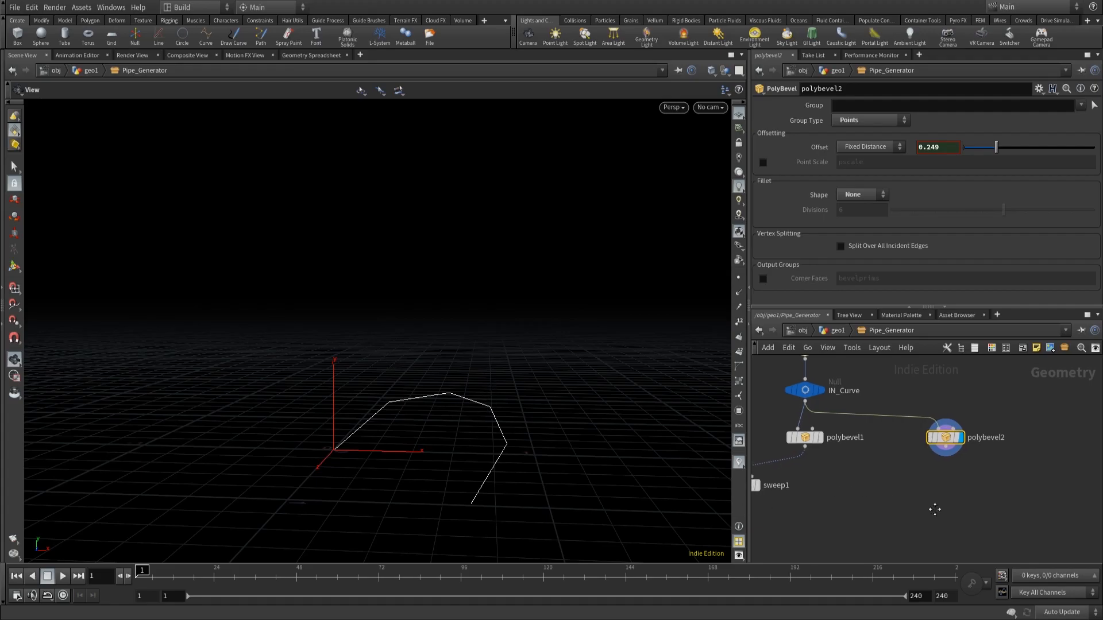
Add a Carve node connected below polybevel2.
{"action": "middle_click_drag", "start_coordinate": [930, 473], "coordinate": [948, 442]}
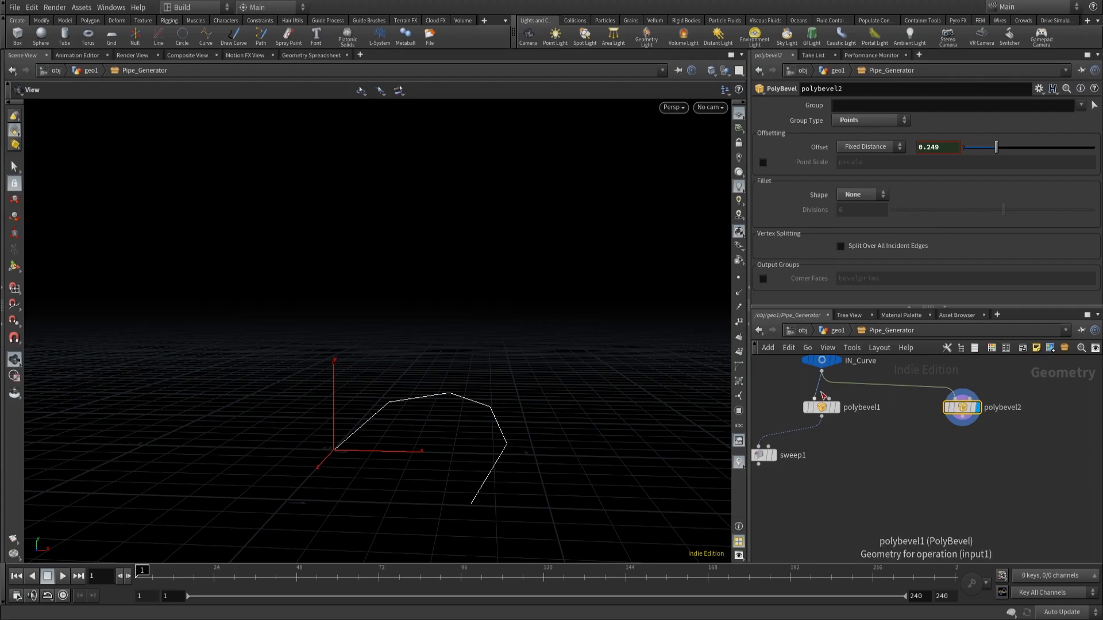
{"action": "middle_click_drag", "start_coordinate": [971, 474], "coordinate": [970, 456]}
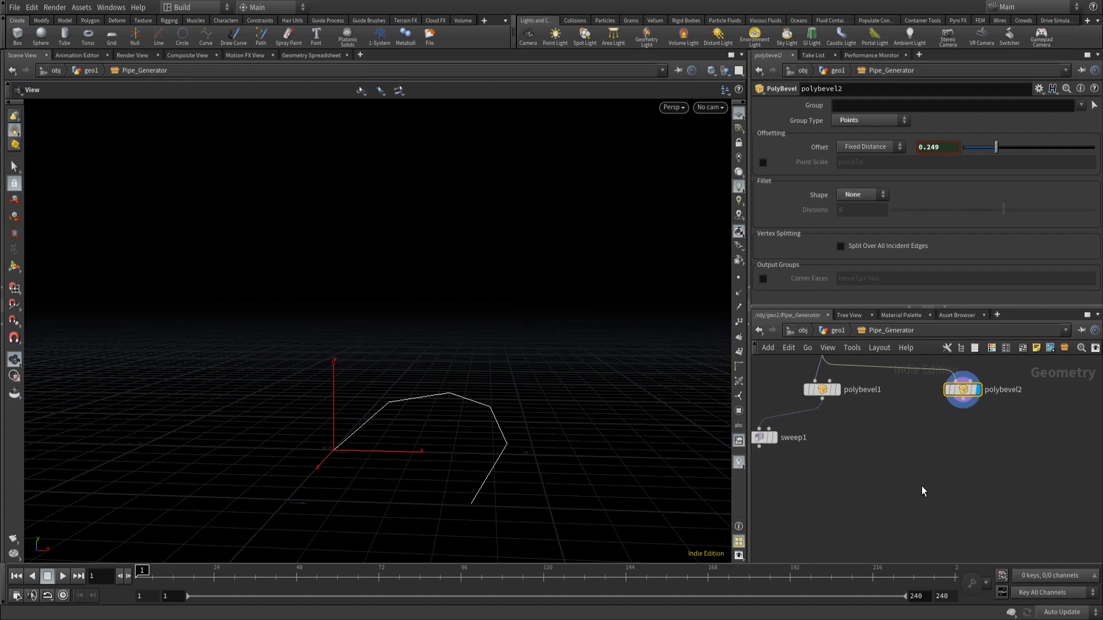
{"action": "middle_click_drag", "start_coordinate": [936, 485], "coordinate": [944, 485]}
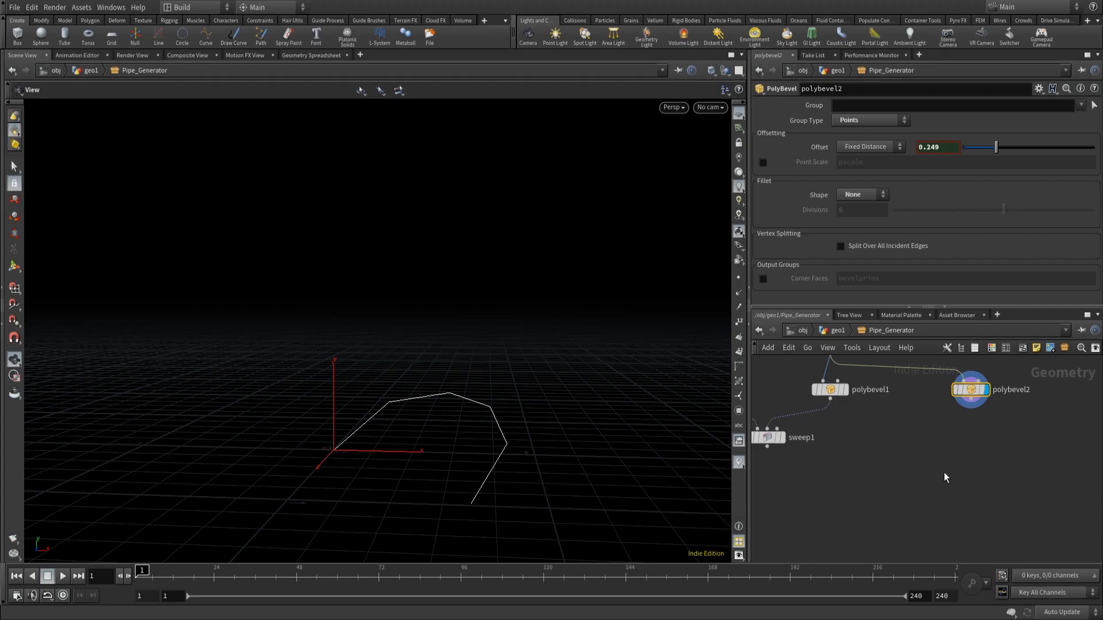
{"action": "middle_click_drag", "start_coordinate": [979, 441], "coordinate": [977, 474]}
{"action": "left_click_drag", "start_coordinate": [969, 426], "coordinate": [970, 426]}
{"action": "left_click", "coordinate": [971, 436]}
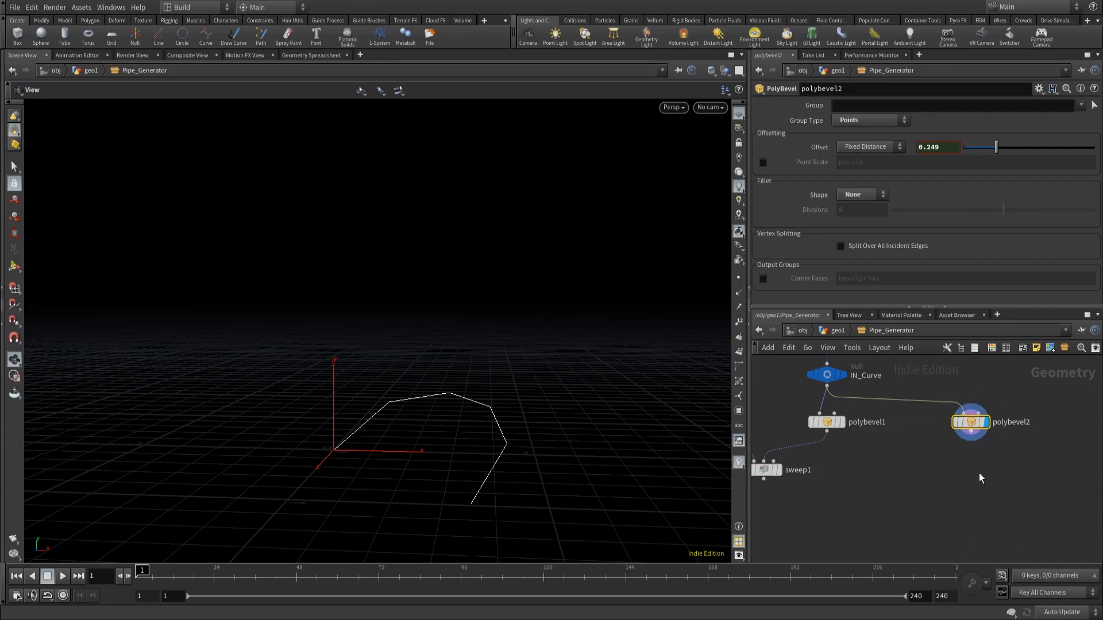
{"action": "key", "text": "Tab"}
{"action": "type", "text": "carve"}
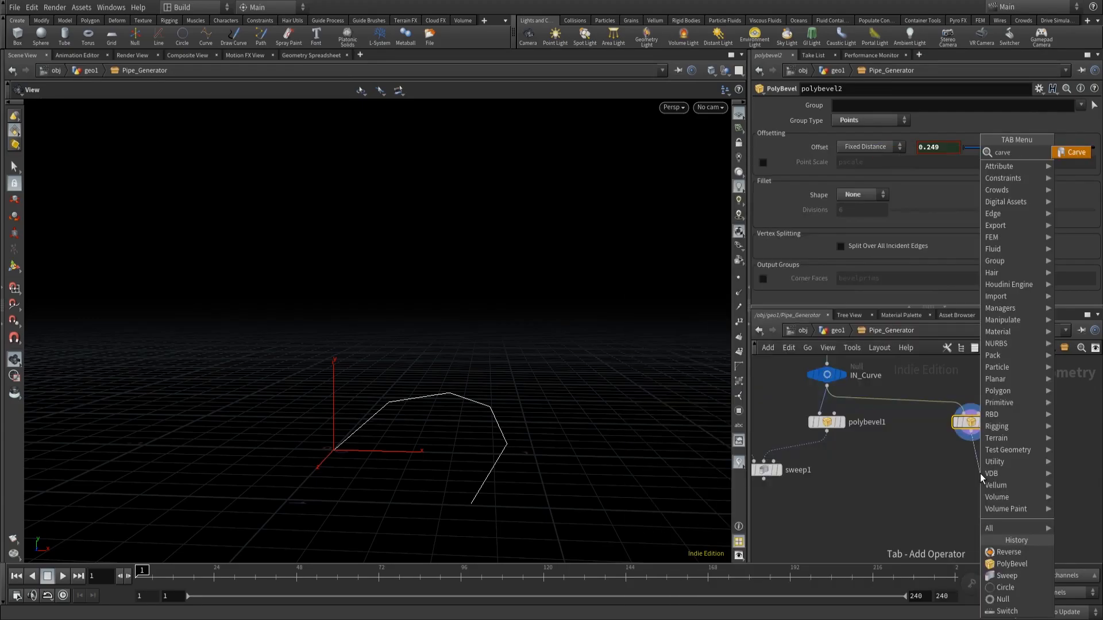
{"action": "key", "text": "Return"}
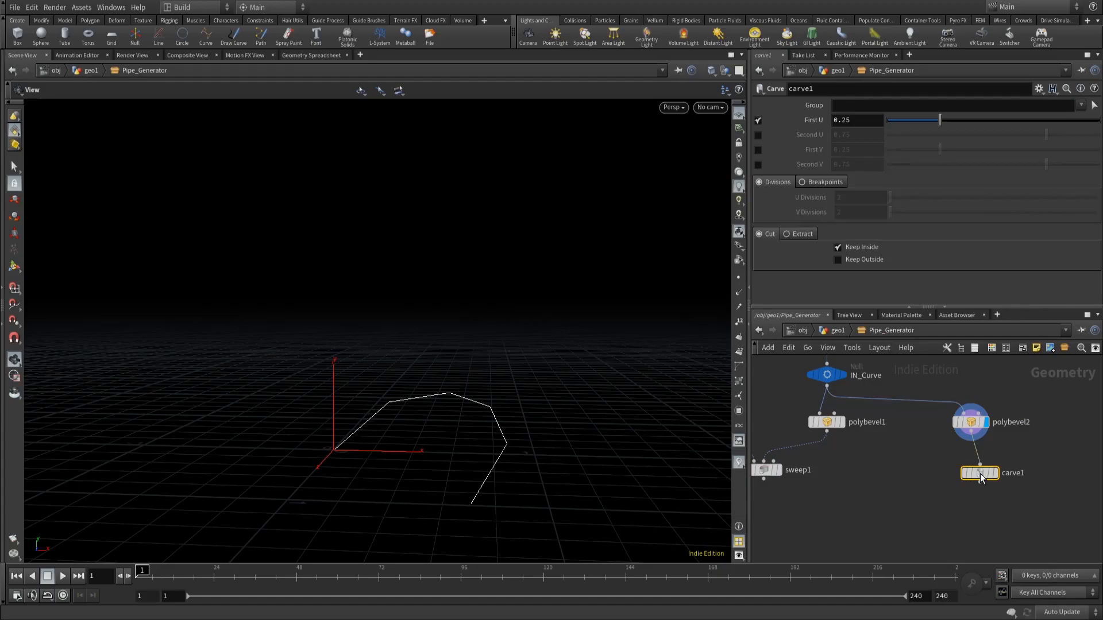
Set carve1's First U to 0, enable Second U and set it to 1.
{"action": "left_click_drag", "start_coordinate": [939, 120], "coordinate": [879, 117]}
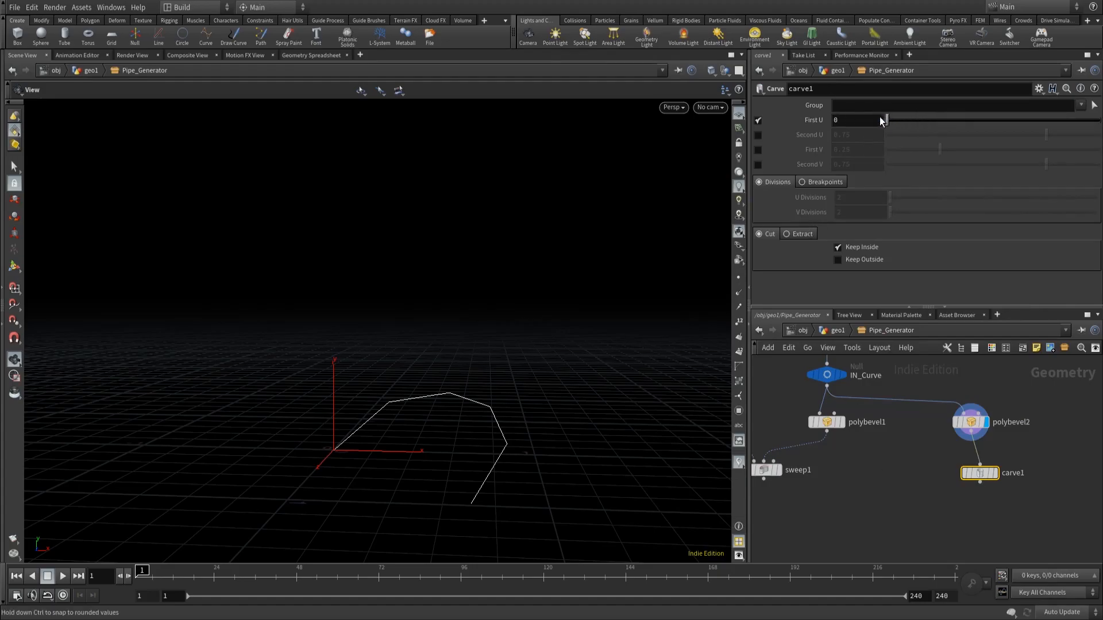
{"action": "left_click", "coordinate": [758, 135]}
{"action": "left_click_drag", "start_coordinate": [1095, 150], "coordinate": [1098, 144]}
{"action": "left_click_drag", "start_coordinate": [456, 466], "coordinate": [579, 458]}
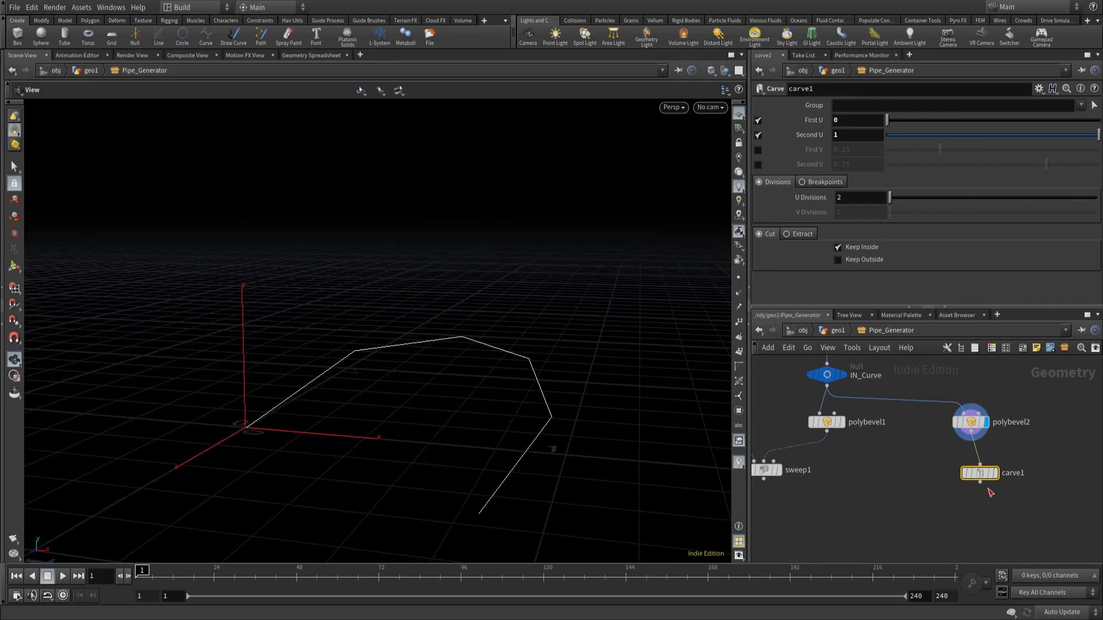
Align carve1 under polybevel2, display its output and turn on primitive numbers in the viewport.
{"action": "left_click_drag", "start_coordinate": [983, 474], "coordinate": [976, 463]}
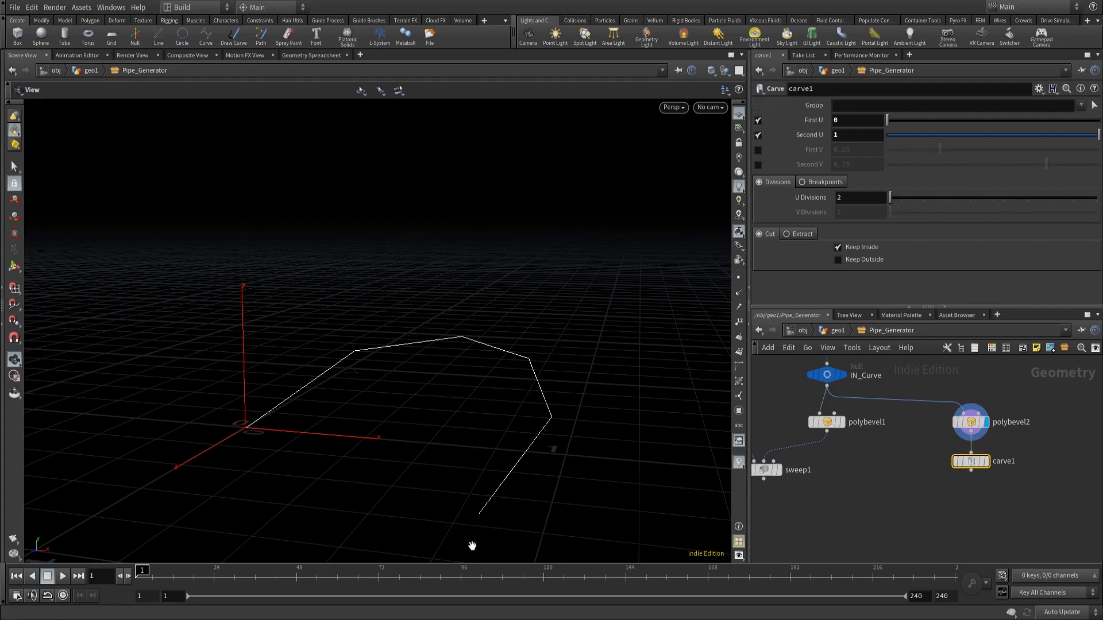
{"action": "left_click", "coordinate": [985, 462]}
{"action": "left_click", "coordinate": [739, 353]}
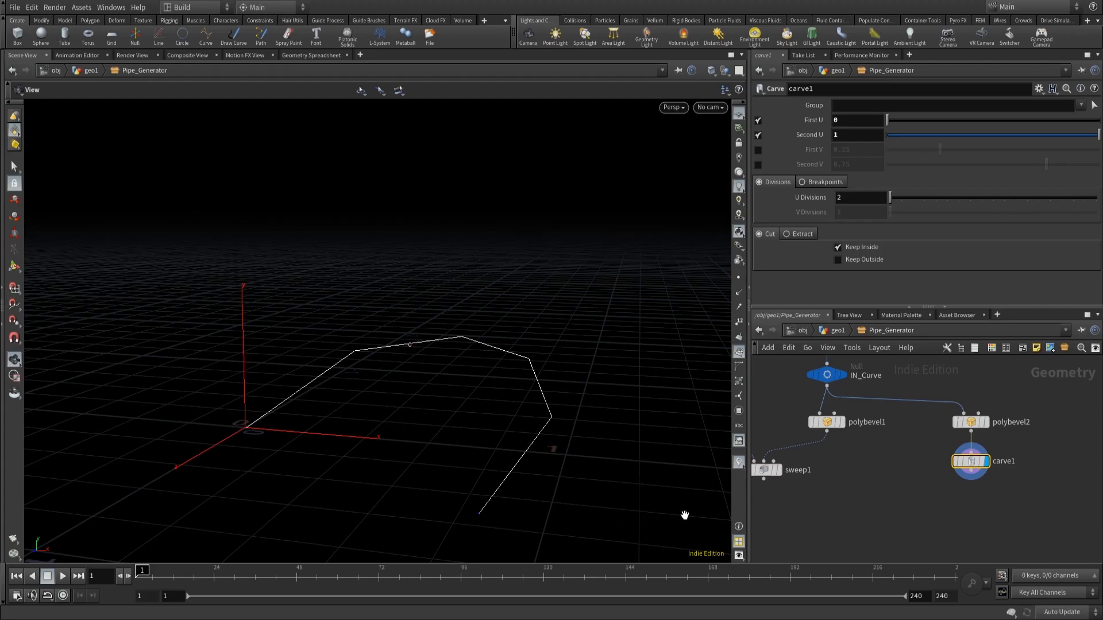
Switch carve1 to Breakpoints and enable Cut At All Internal U Breakpoints.
{"action": "middle_click_drag", "start_coordinate": [867, 510], "coordinate": [854, 482]}
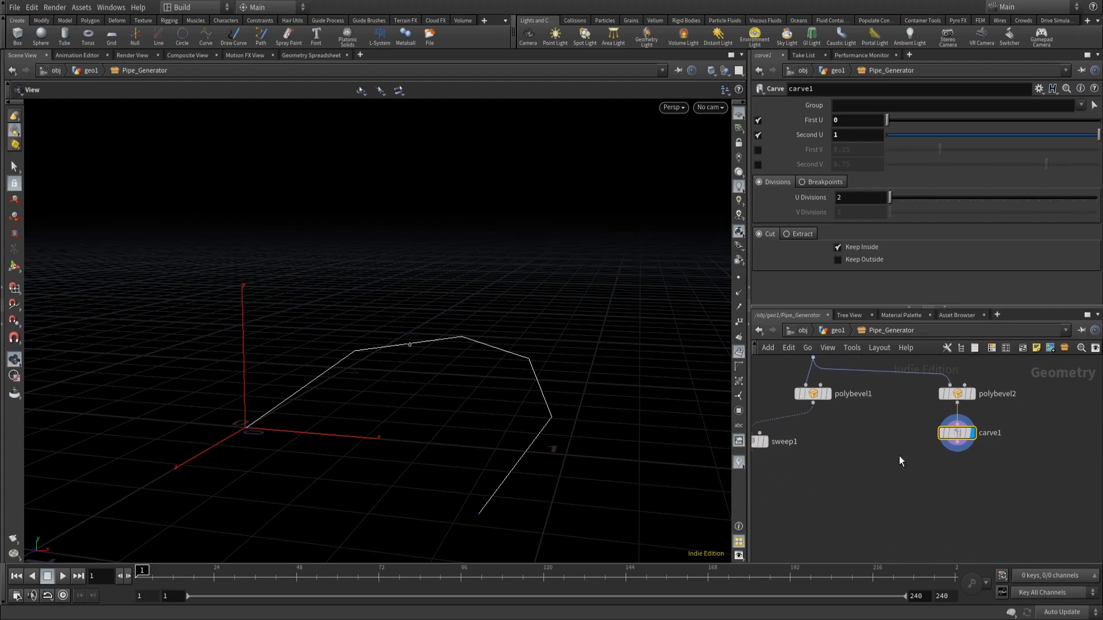
{"action": "left_click", "coordinate": [817, 185]}
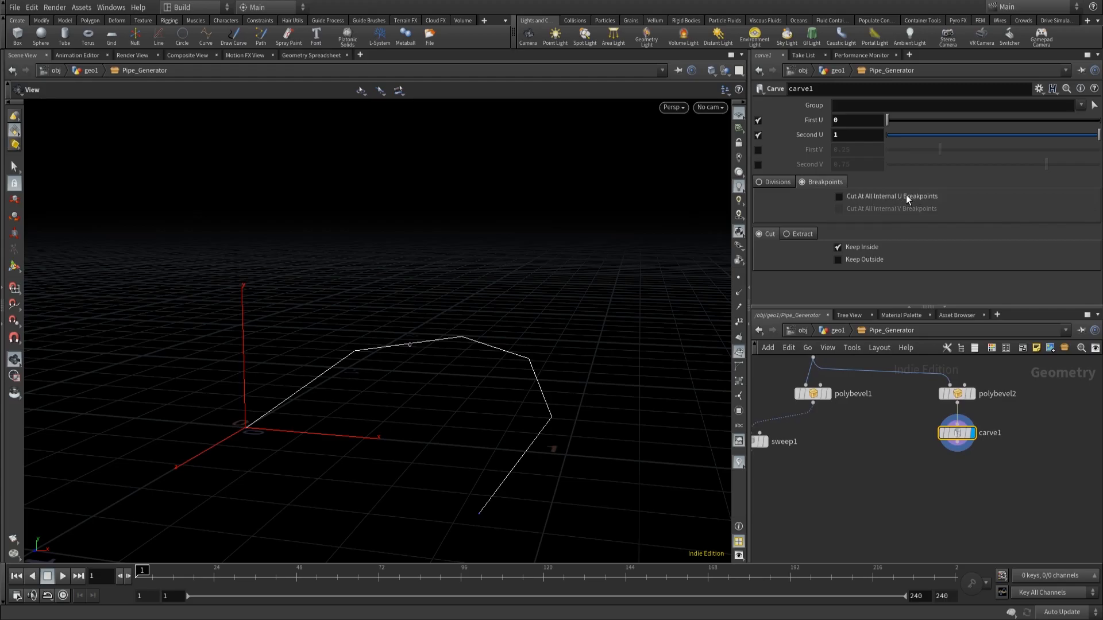
{"action": "left_click", "coordinate": [839, 196]}
Add a Group by Range node connected below carve1.
{"action": "middle_click_drag", "start_coordinate": [957, 469], "coordinate": [979, 455]}
{"action": "left_click", "coordinate": [979, 429]}
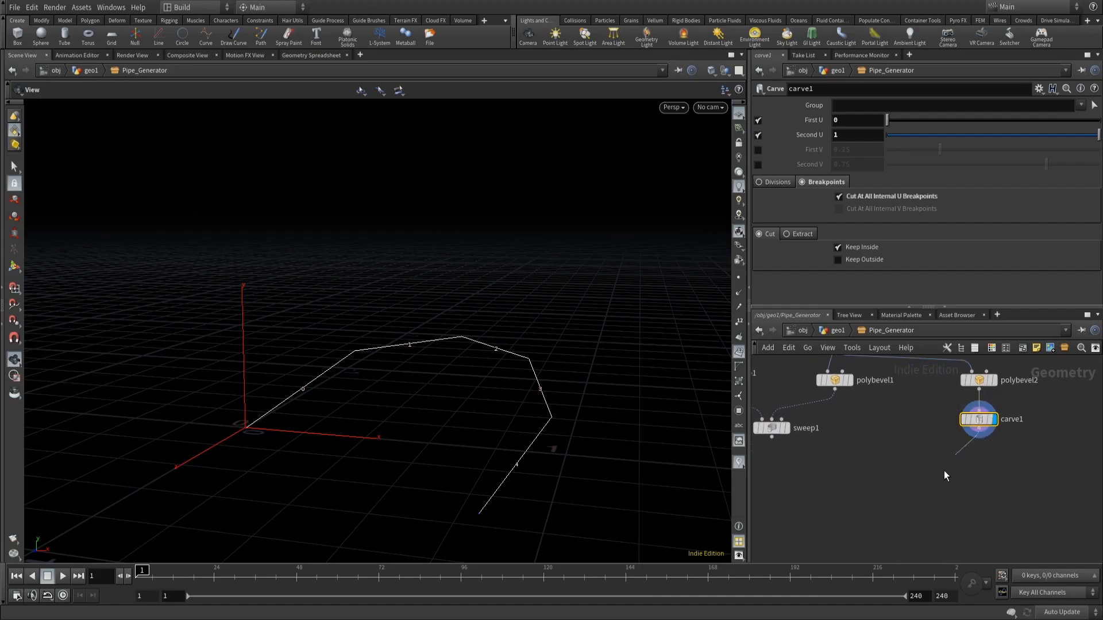
{"action": "left_click", "coordinate": [966, 473]}
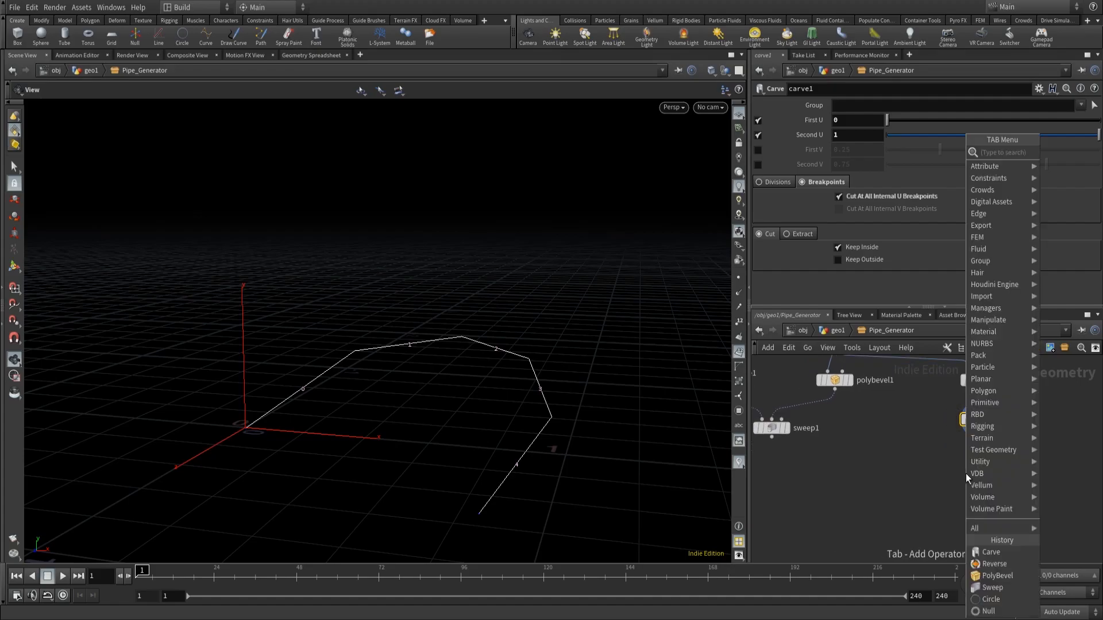
{"action": "type", "text": "group"}
{"action": "key", "text": "Down"}
{"action": "key", "text": "Return"}
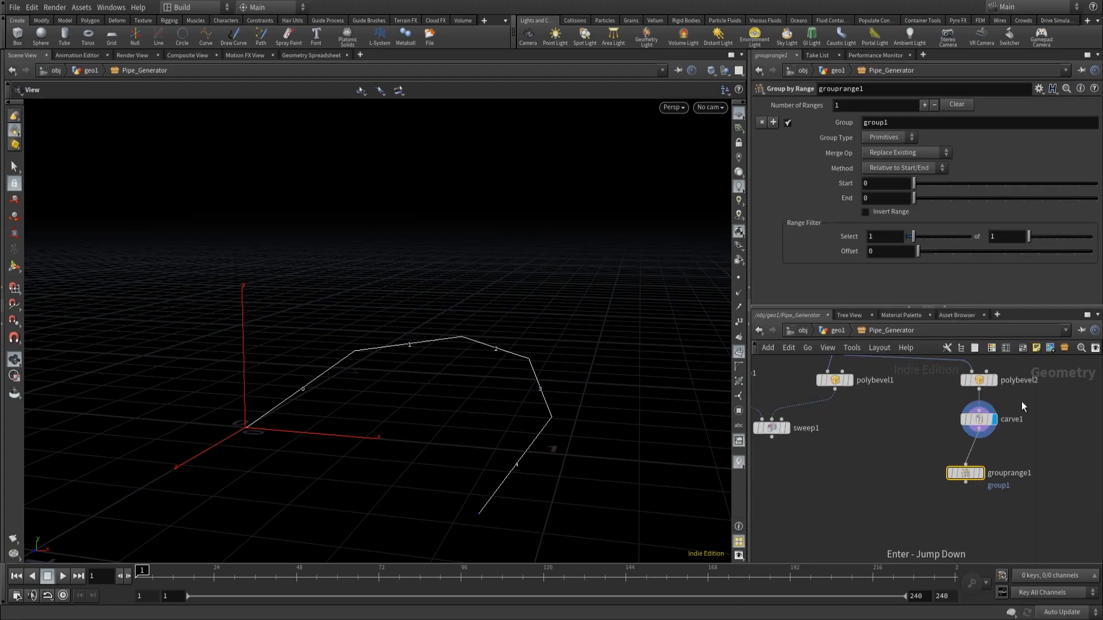
Align grouprange1 under carve1, display its output and set the Range Filter to select 1 of 2 with Offset 1.
{"action": "left_click", "coordinate": [983, 473]}
{"action": "left_click_drag", "start_coordinate": [966, 476], "coordinate": [980, 463]}
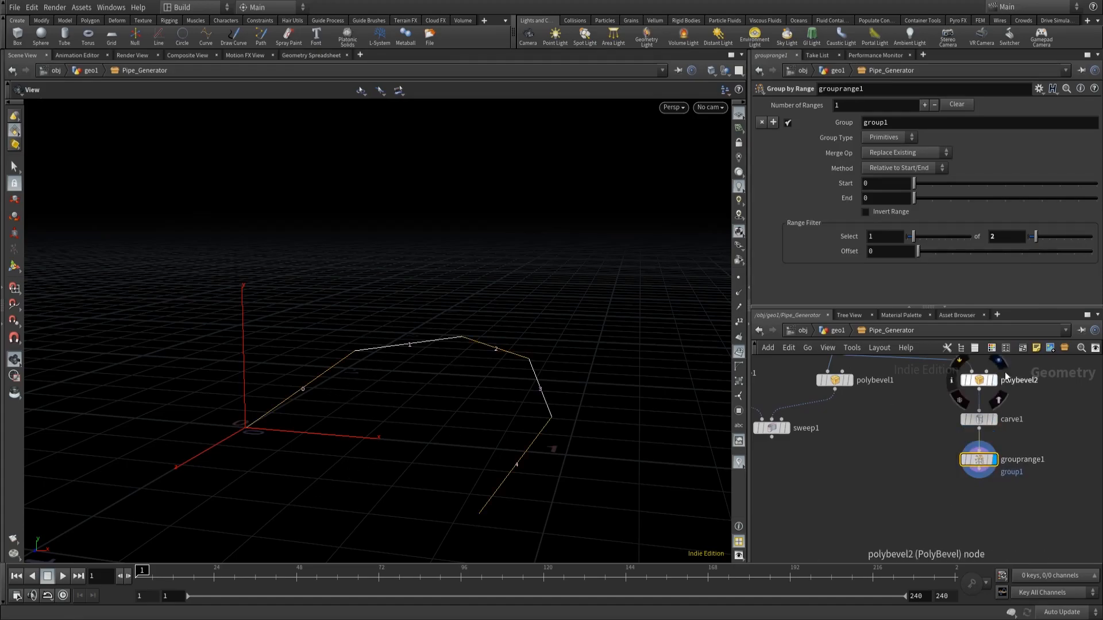
{"action": "left_click_drag", "start_coordinate": [917, 256], "coordinate": [935, 255]}
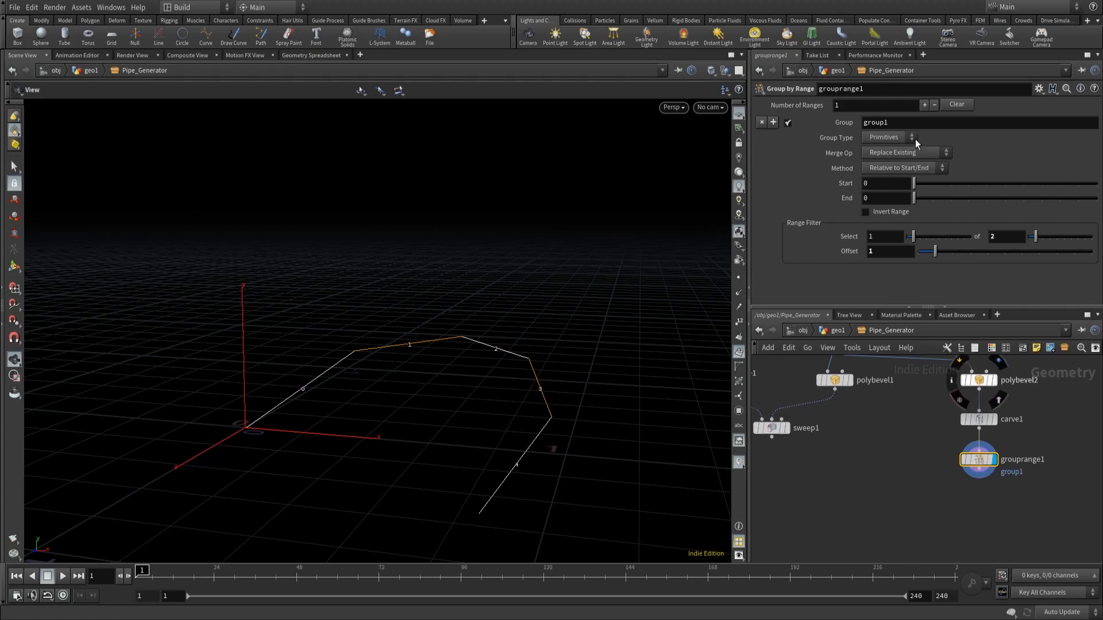
Add a Blast node connected below grouprange1, align it and display its output.
{"action": "left_click_drag", "start_coordinate": [872, 111], "coordinate": [856, 108]}
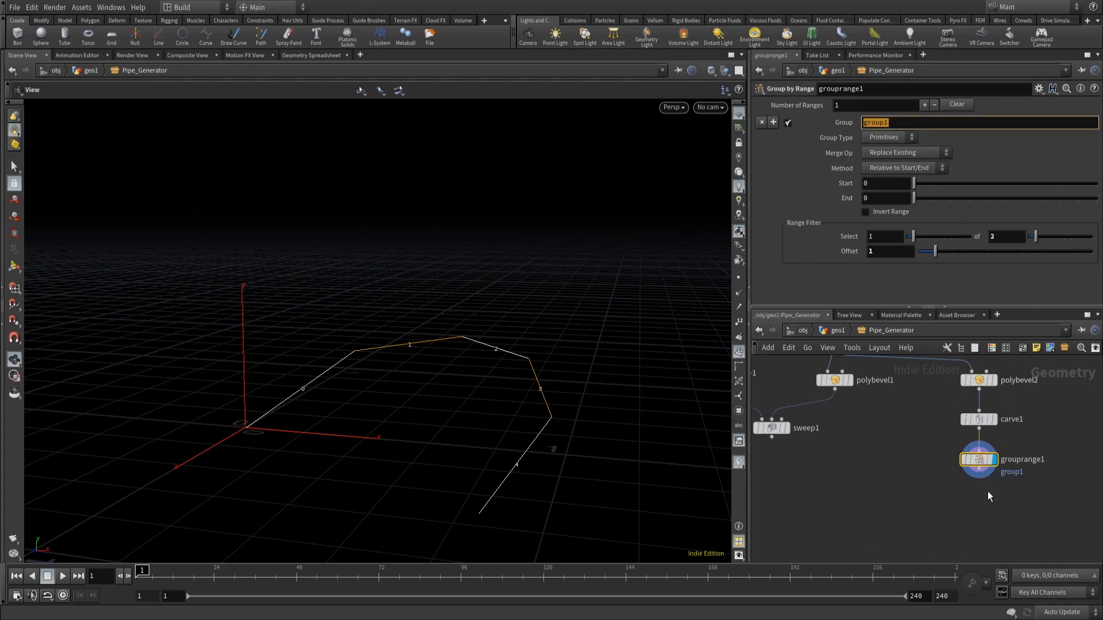
{"action": "key", "text": "Tab"}
{"action": "type", "text": "blast"}
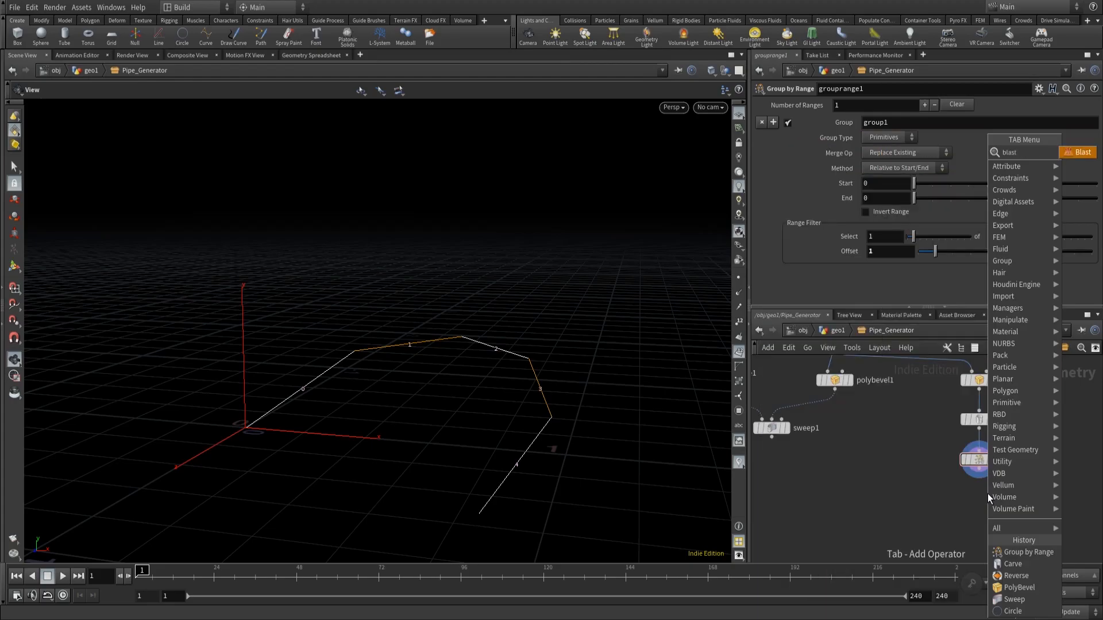
{"action": "key", "text": "Return"}
{"action": "left_click", "coordinate": [987, 494]}
{"action": "left_click_drag", "start_coordinate": [987, 494], "coordinate": [981, 505]}
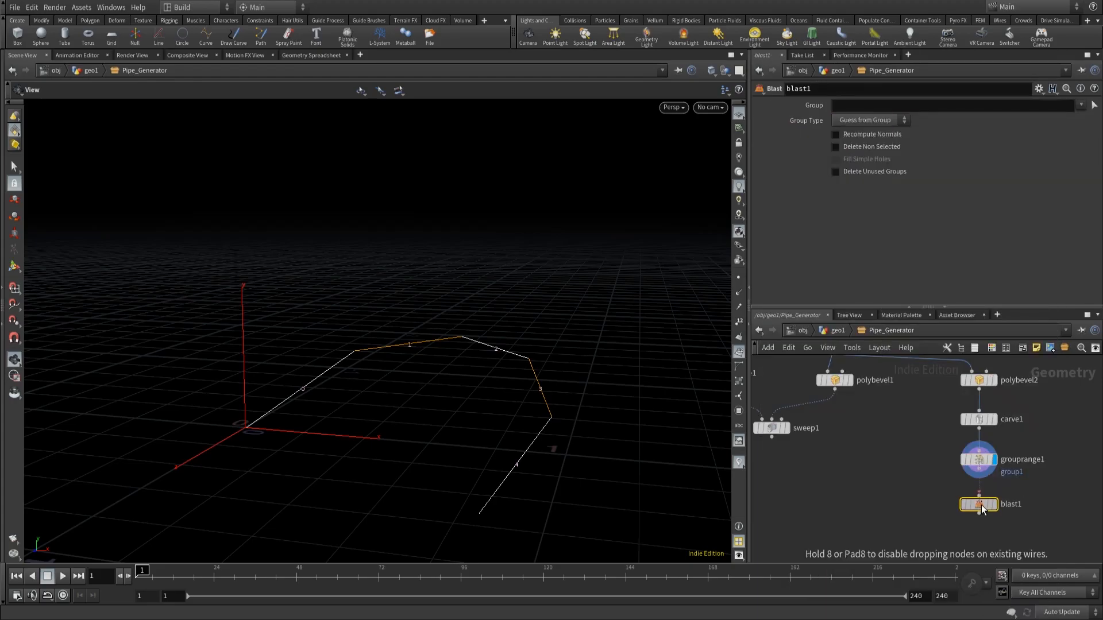
{"action": "left_click", "coordinate": [994, 505]}
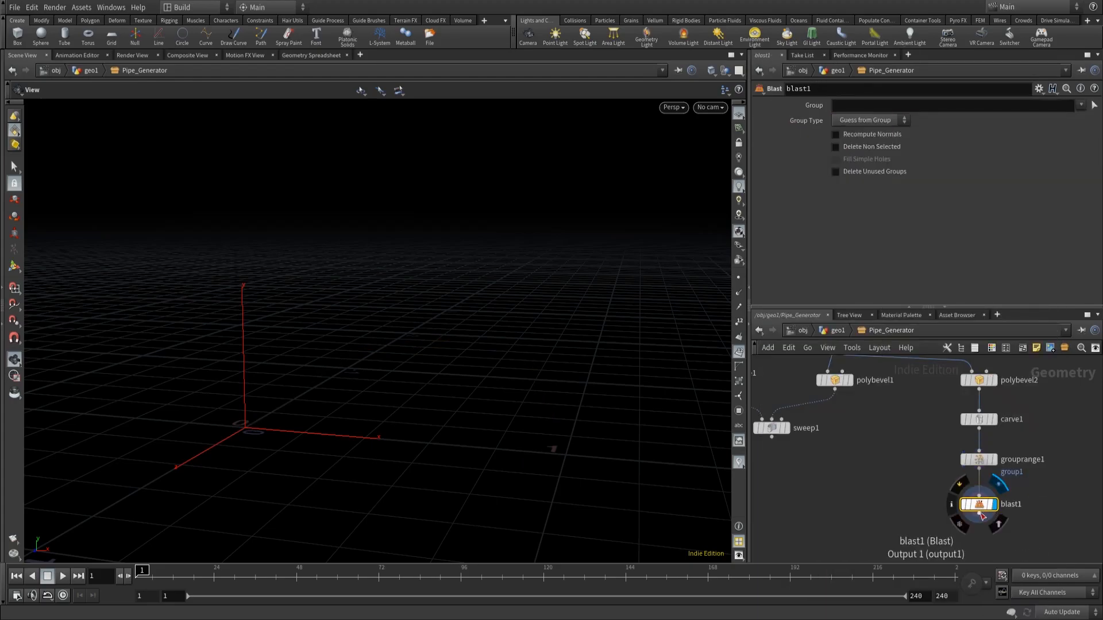
Set blast1's Group to group1 so the corner segments are deleted.
{"action": "left_click", "coordinate": [886, 107]}
{"action": "type", "text": "group1"}
{"action": "key", "text": "Return"}
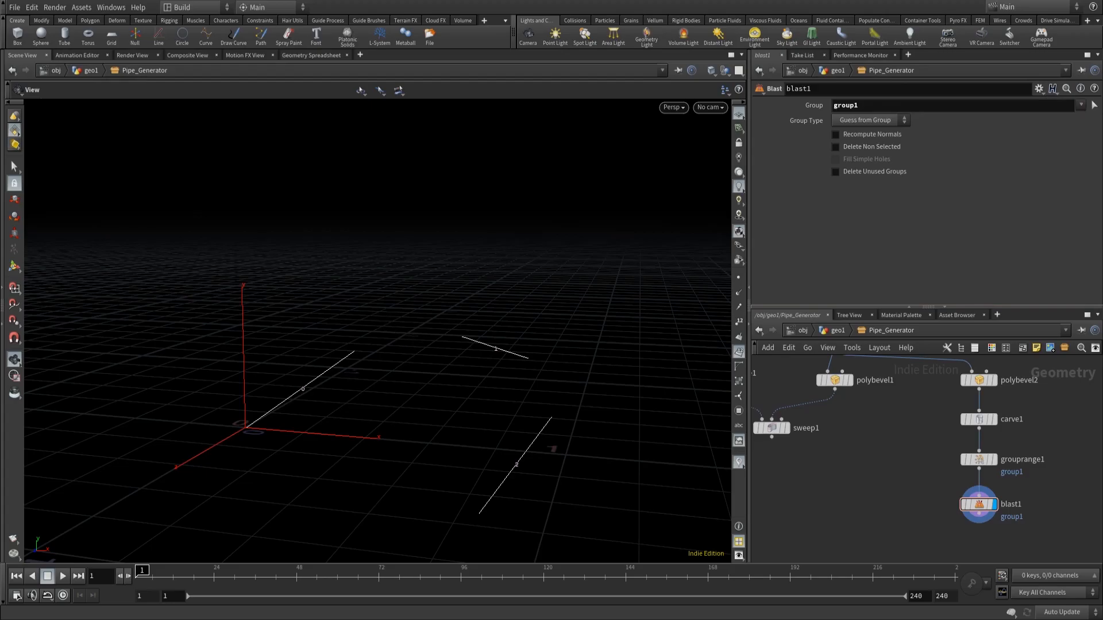
Add a PolyFrame node connected below blast1.
{"action": "key", "text": "f"}
{"action": "left_click", "coordinate": [916, 452]}
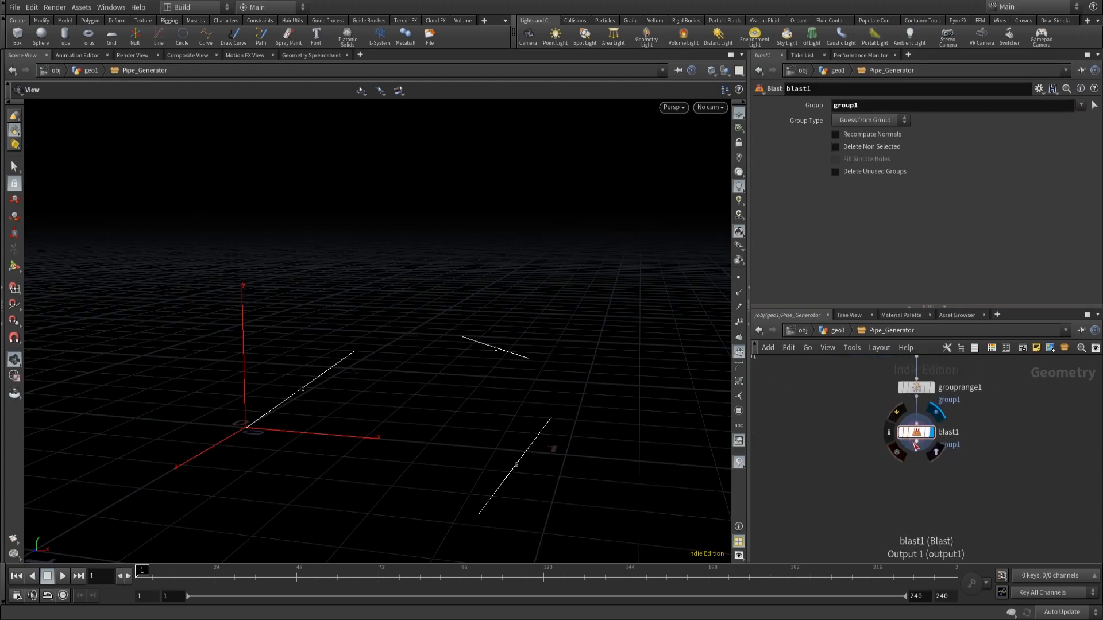
{"action": "key", "text": "Tab"}
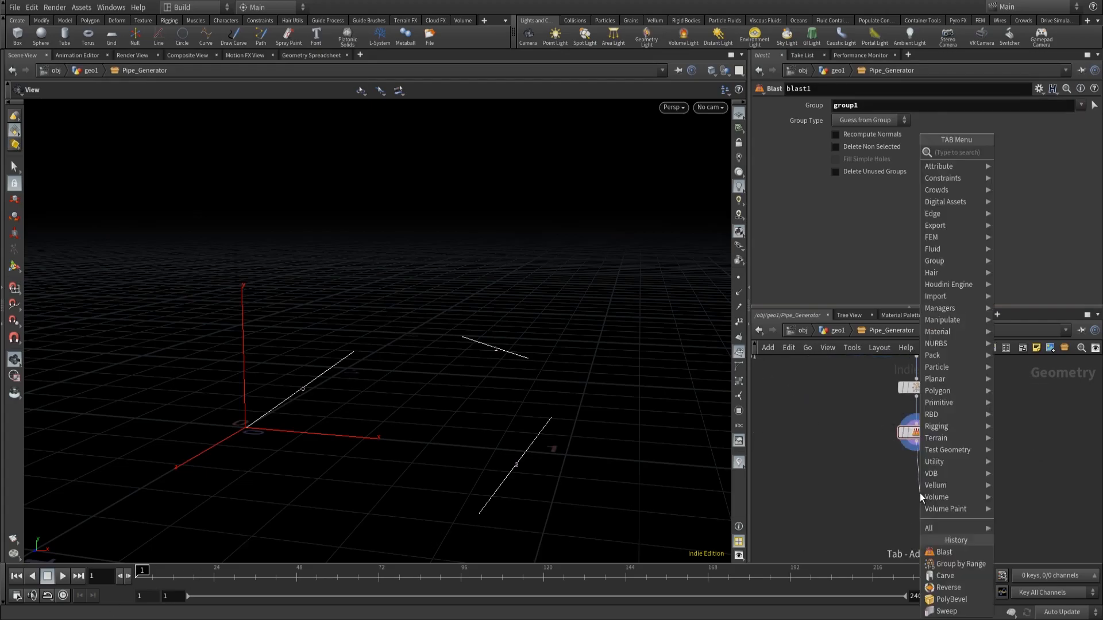
{"action": "type", "text": "polyr"}
{"action": "key", "text": "BackSpace"}
{"action": "type", "text": "fr"}
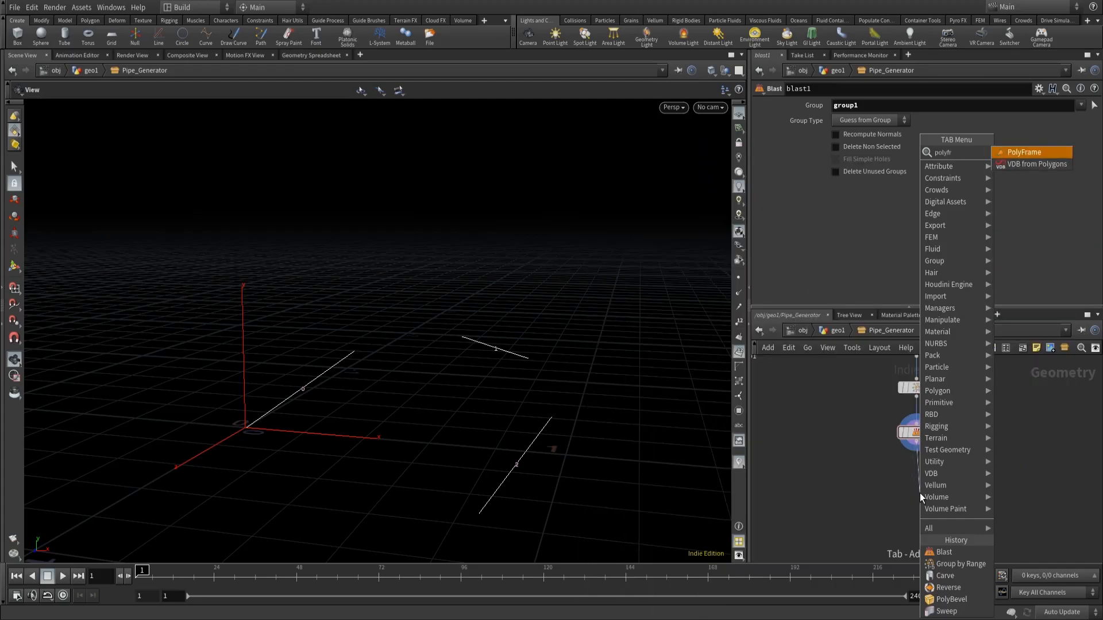
{"action": "key", "text": "Return"}
{"action": "left_click", "coordinate": [919, 493]}
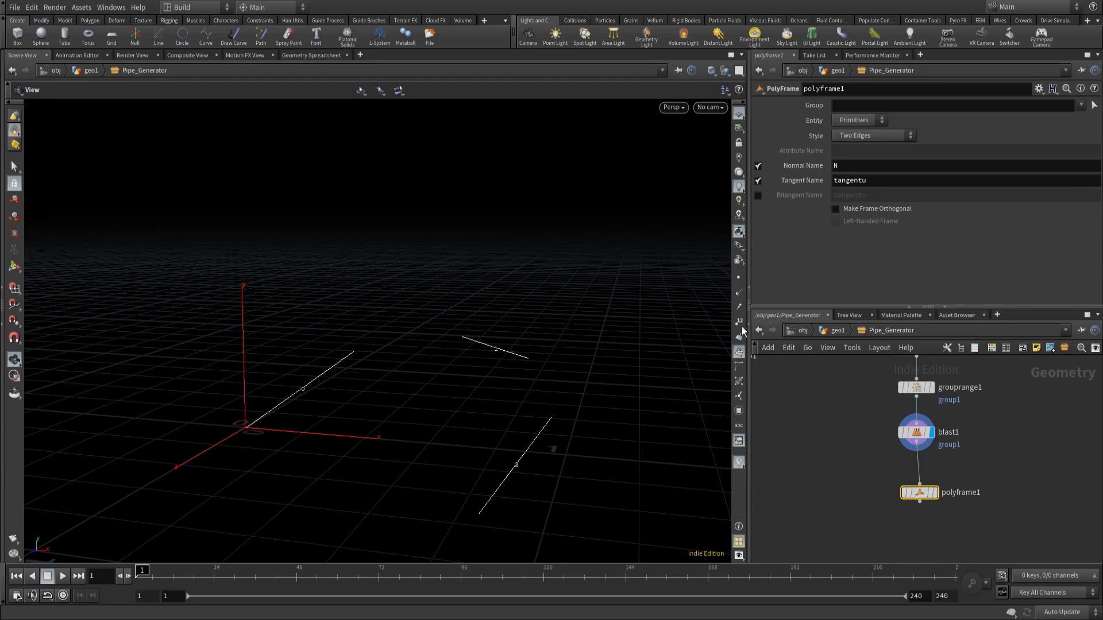
Disable polyframe1's Normal Name, set its Tangent Name to N, and display the node aligned under blast1.
{"action": "left_click", "coordinate": [757, 164]}
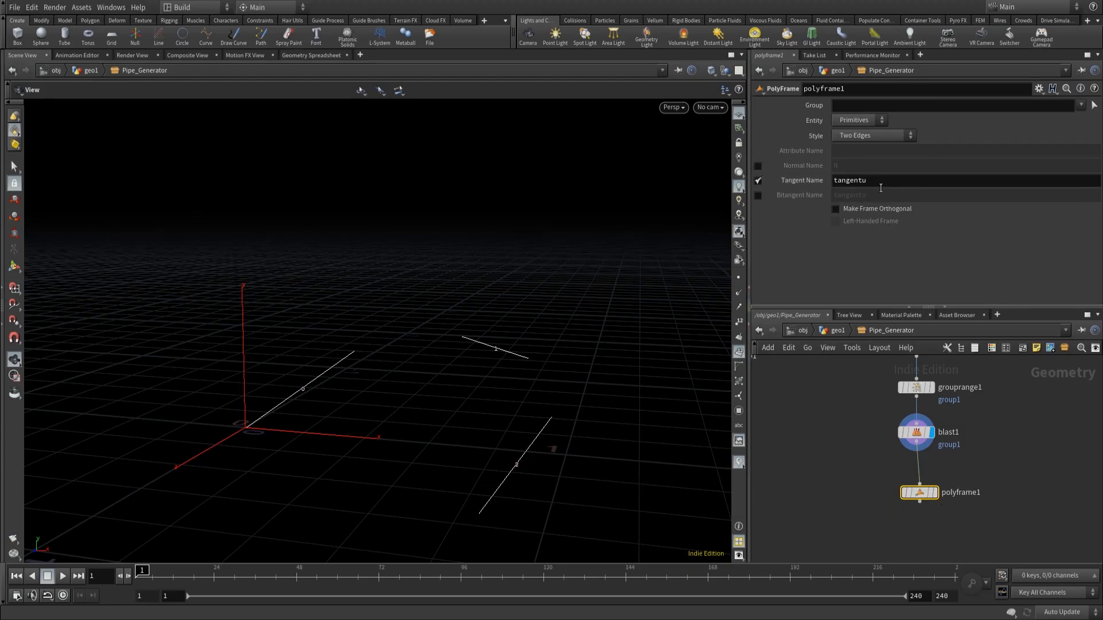
{"action": "double_click", "coordinate": [856, 181]}
{"action": "type", "text": "N"}
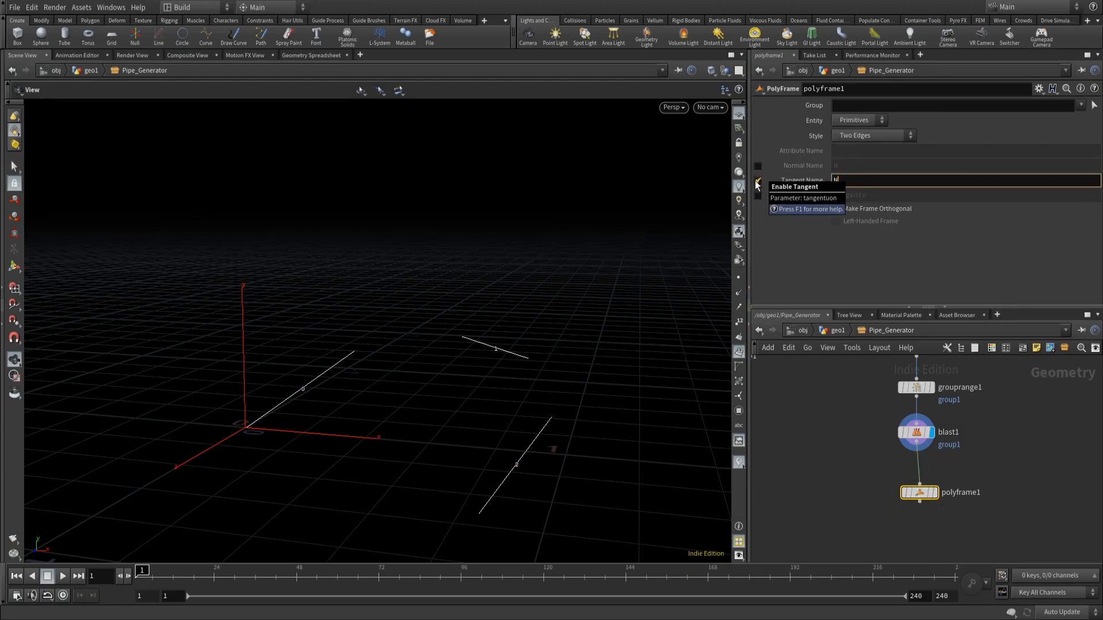
{"action": "left_click", "coordinate": [930, 493]}
{"action": "left_click_drag", "start_coordinate": [926, 495], "coordinate": [923, 476]}
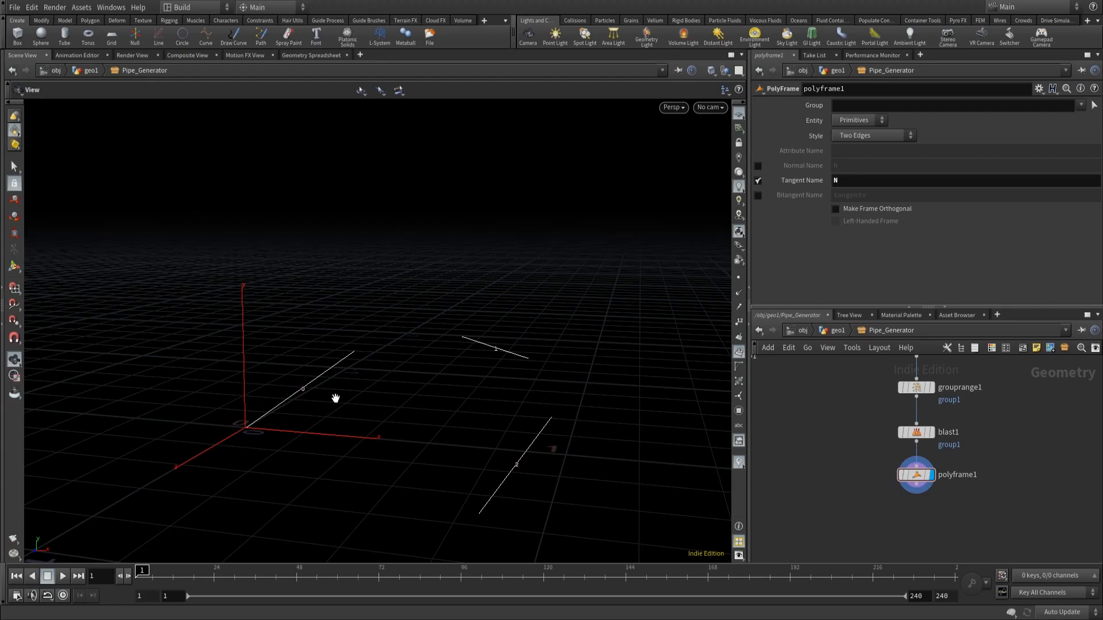
Collapse the nodes from polybevel2 through polyframe1 into a subnetwork.
{"action": "middle_click_drag", "start_coordinate": [827, 422], "coordinate": [851, 448]}
{"action": "scroll", "coordinate": [852, 449], "scroll_direction": "down", "scroll_amount": 3}
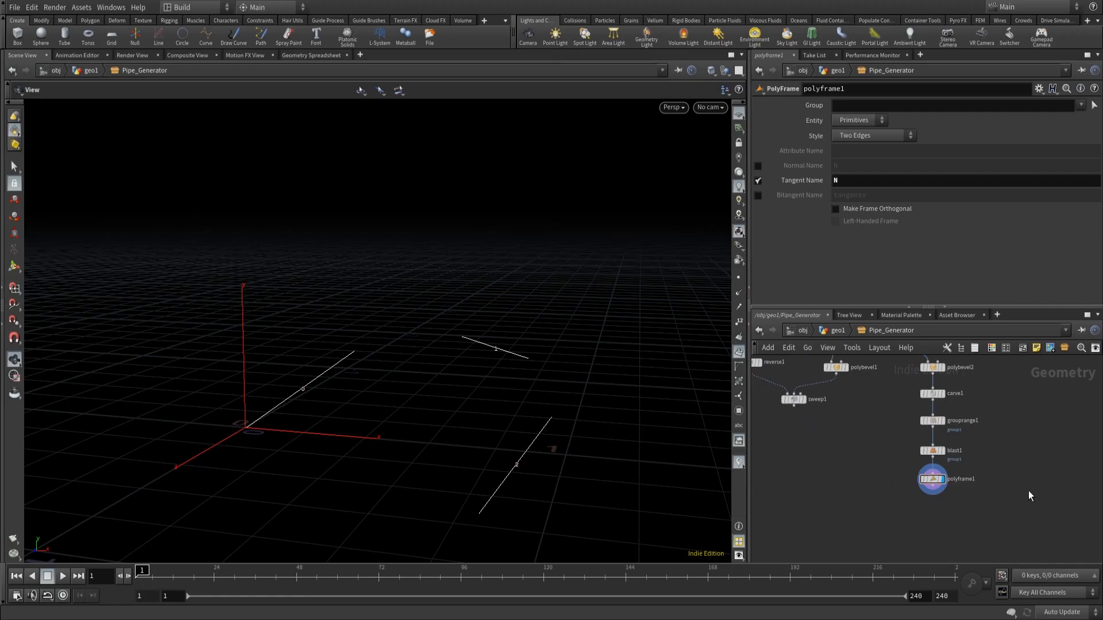
{"action": "middle_click_drag", "start_coordinate": [1029, 491], "coordinate": [1030, 532]}
{"action": "left_click_drag", "start_coordinate": [994, 549], "coordinate": [914, 396]}
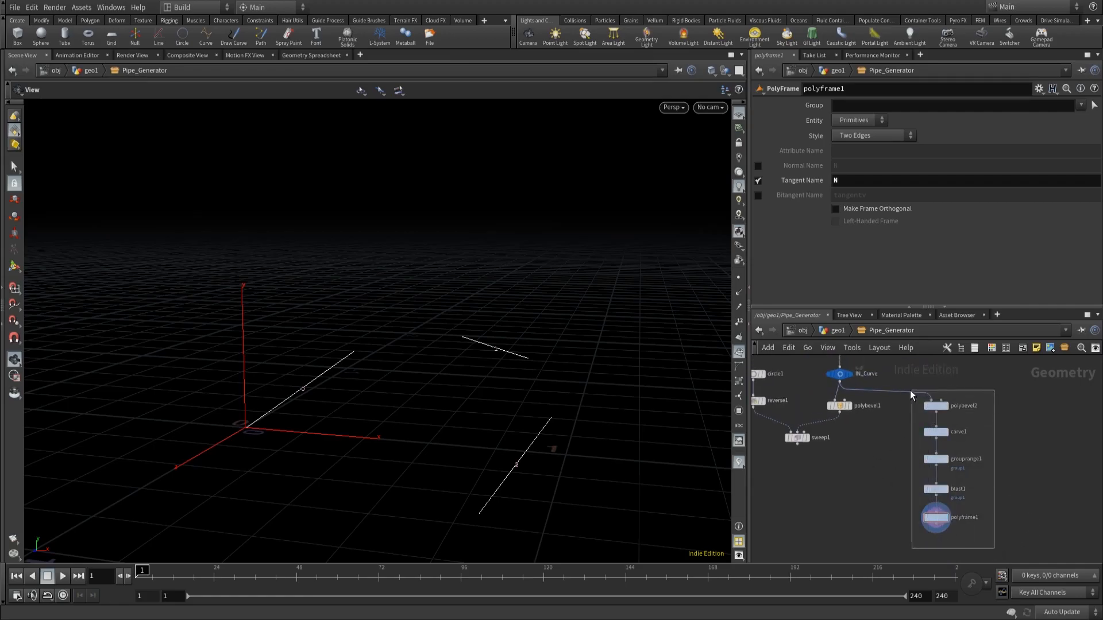
{"action": "left_click", "coordinate": [1068, 350]}
Rename the new subnetwork to Flanges and colour its node dark green.
{"action": "double_click", "coordinate": [960, 406]}
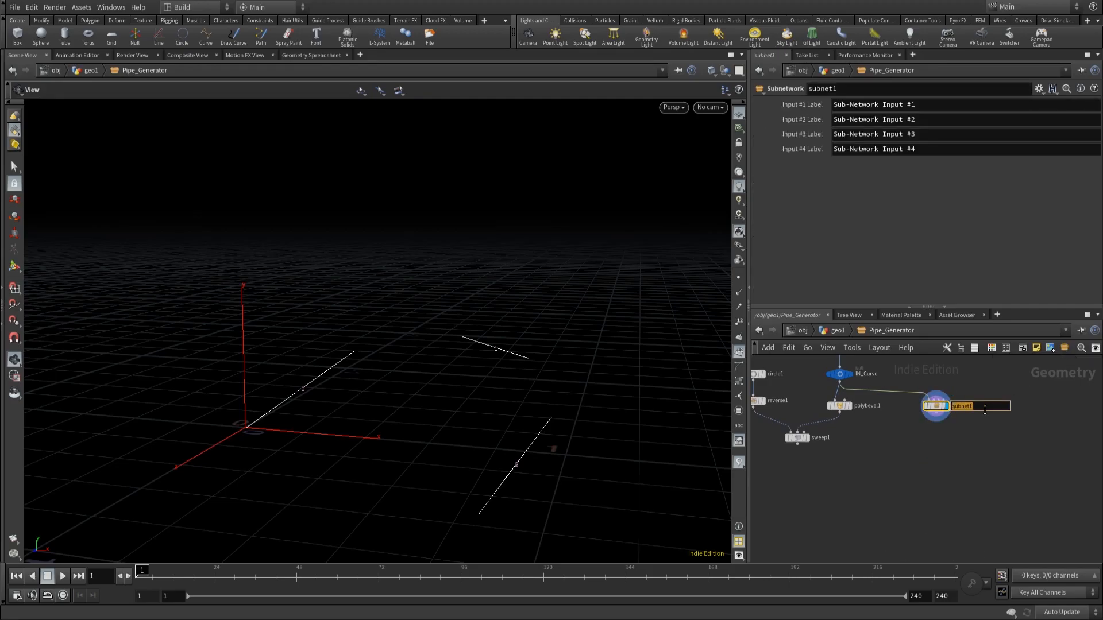
{"action": "type", "text": "Flanges"}
{"action": "key", "text": "Return"}
{"action": "key", "text": "c"}
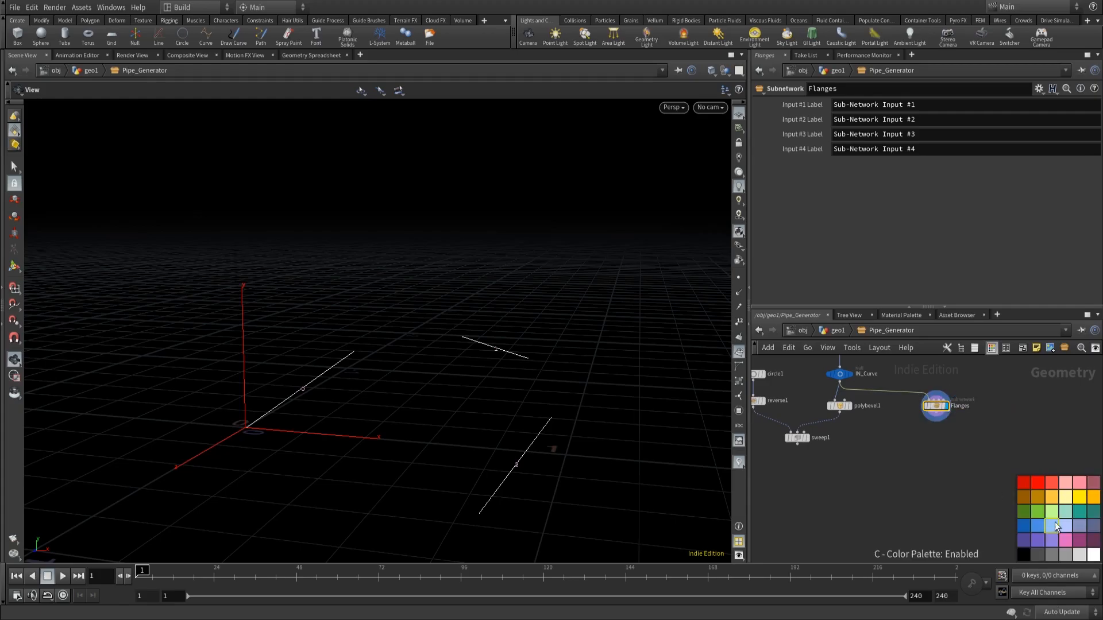
{"action": "left_click_drag", "start_coordinate": [1034, 509], "coordinate": [940, 414]}
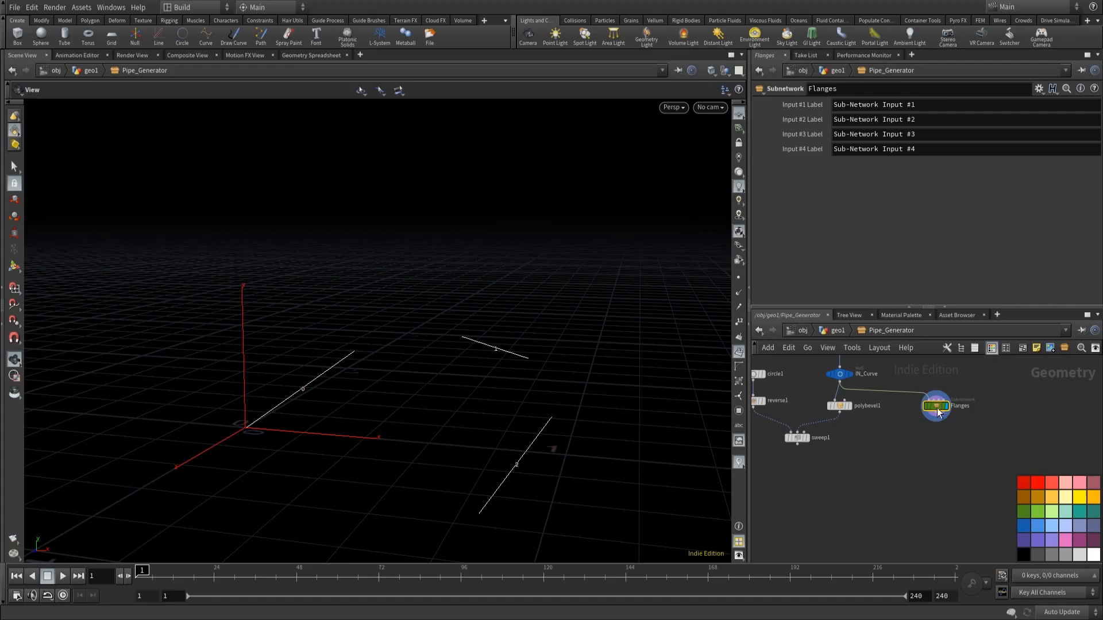
Inside the Flanges subnetwork, colour the unused inputs 2 to 4 dark gray and lay out all nodes.
{"action": "double_click", "coordinate": [936, 406]}
{"action": "left_click_drag", "start_coordinate": [1067, 434], "coordinate": [894, 373]}
{"action": "left_click", "coordinate": [1038, 554]}
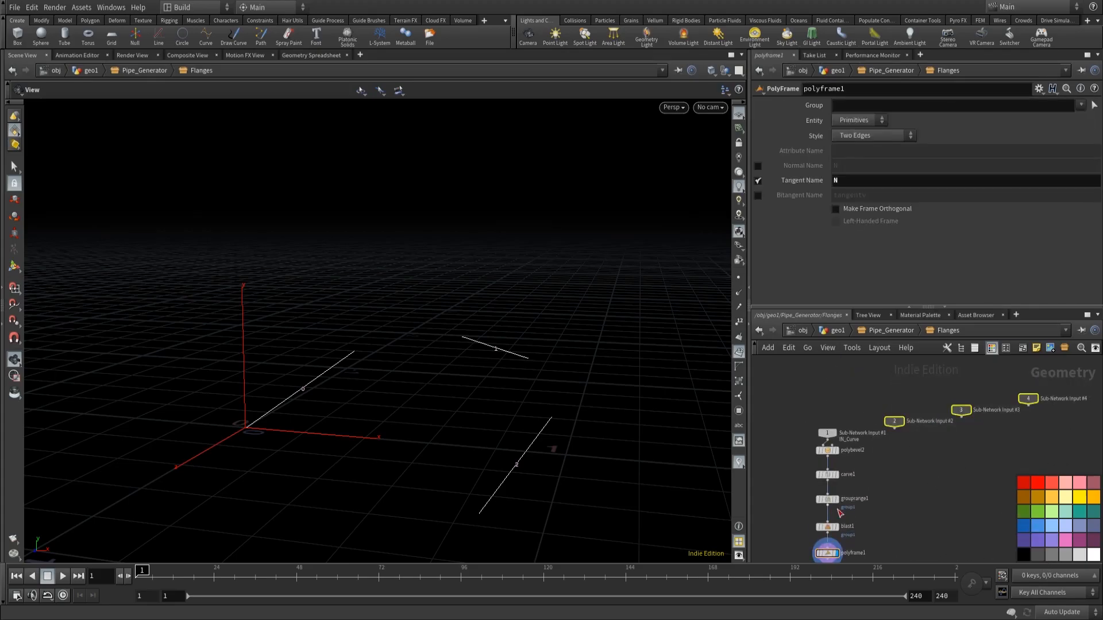
{"action": "key", "text": "c"}
{"action": "key", "text": "l"}
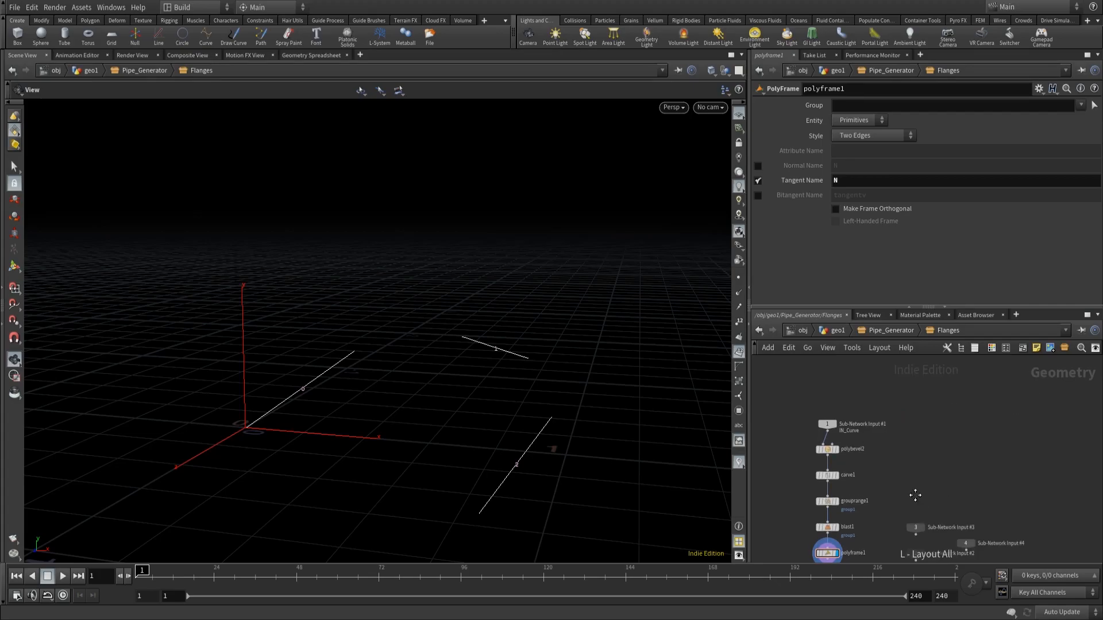
Add an Output node connected below polyframe1 and display it.
{"action": "left_click", "coordinate": [851, 503]}
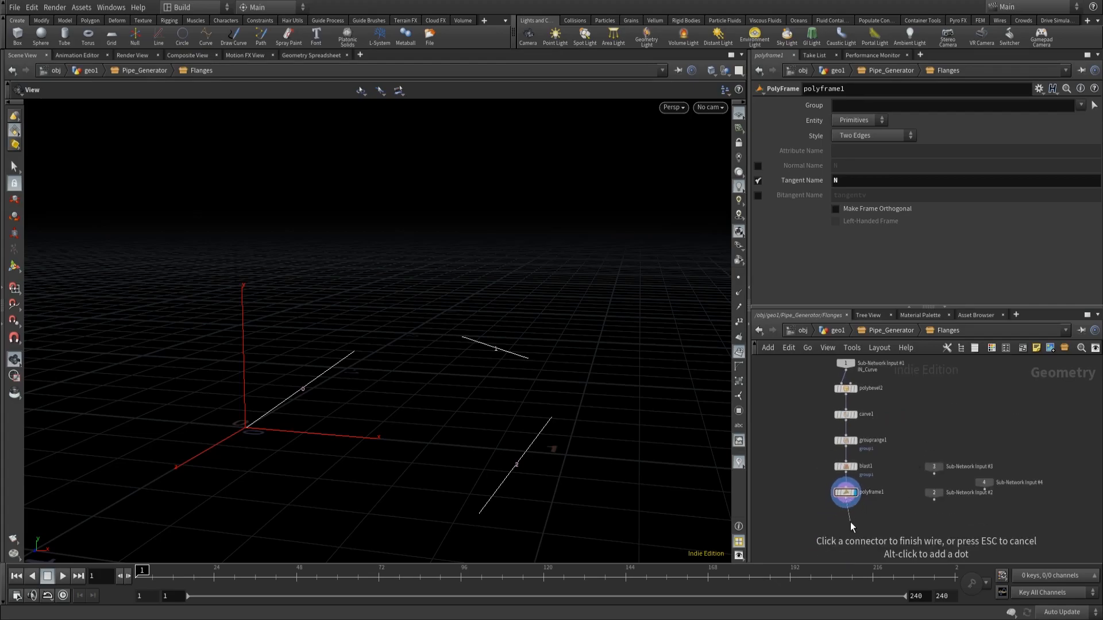
{"action": "left_click", "coordinate": [850, 522]}
{"action": "type", "text": "output"}
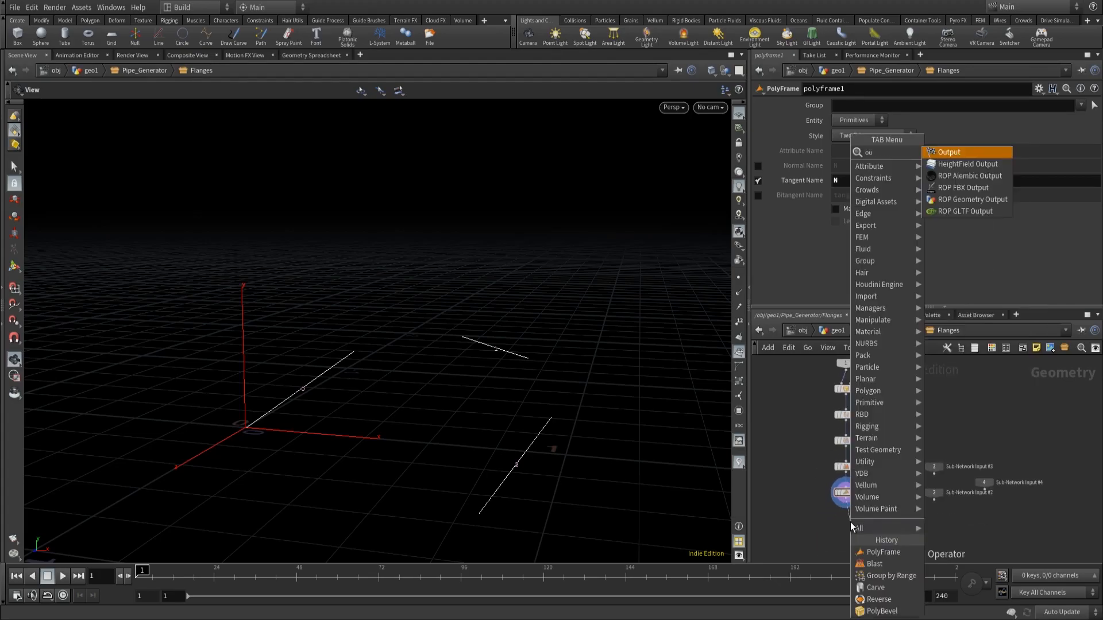
{"action": "key", "text": "Return"}
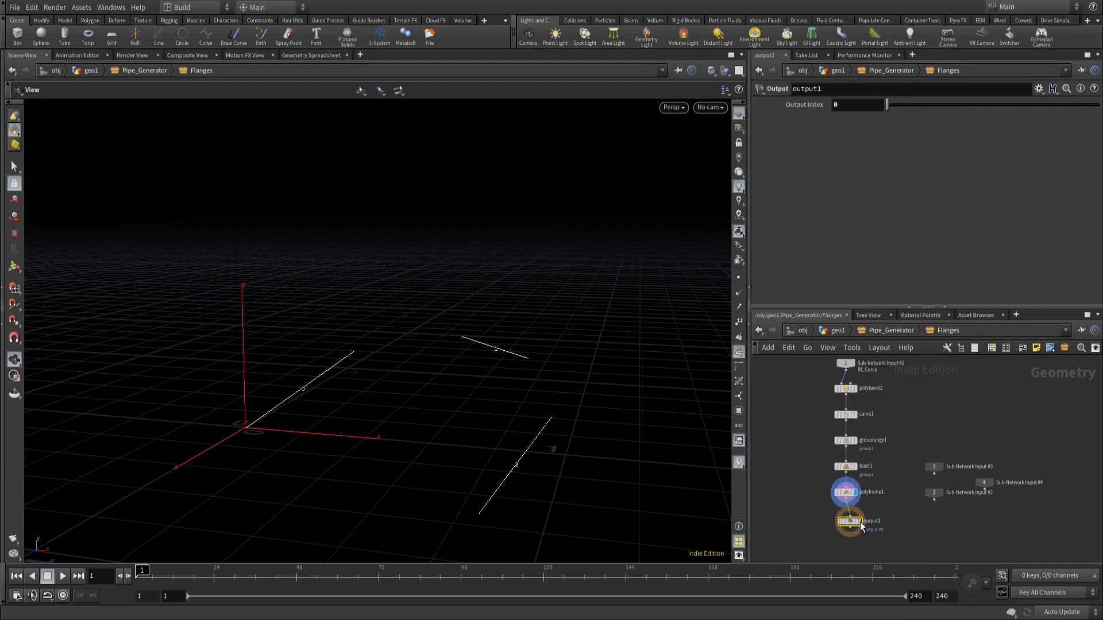
{"action": "scroll", "coordinate": [848, 520], "scroll_direction": "up", "scroll_amount": 3}
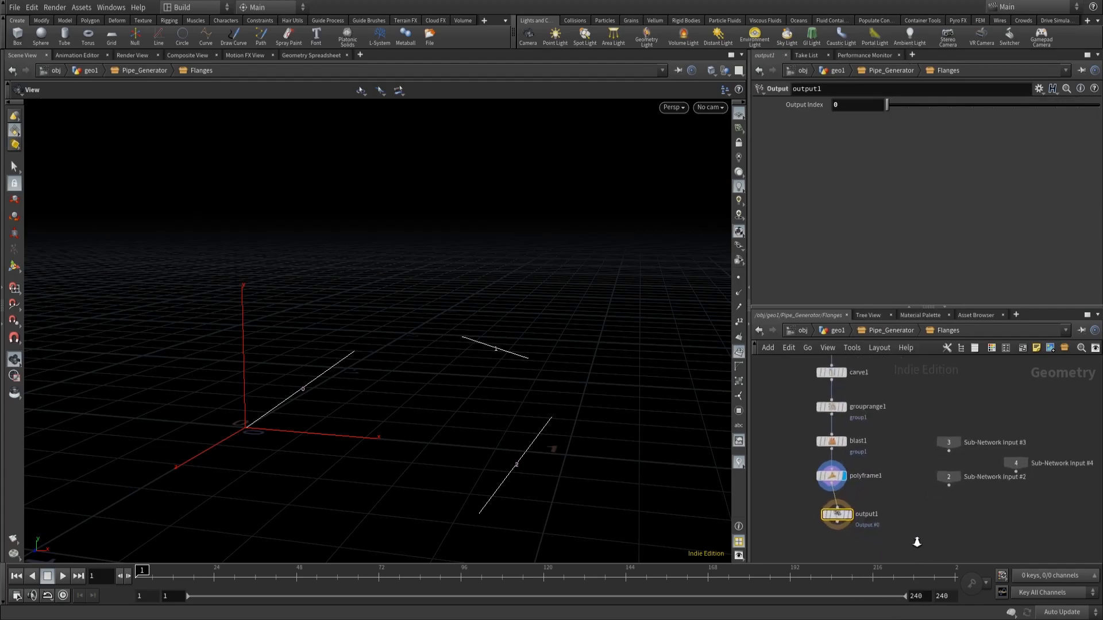
{"action": "left_click", "coordinate": [843, 510]}
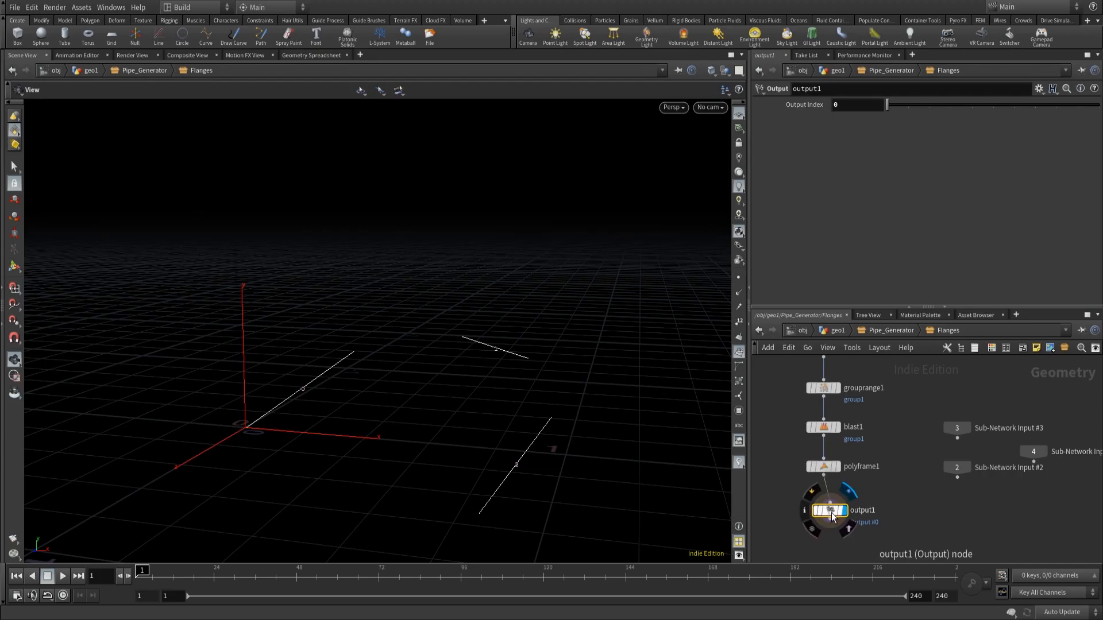
Give the output1 node a distinct shape and colour it dark purple.
{"action": "key", "text": "z"}
{"action": "left_click", "coordinate": [1037, 510]}
{"action": "key", "text": "c"}
{"action": "left_click", "coordinate": [1023, 540]}
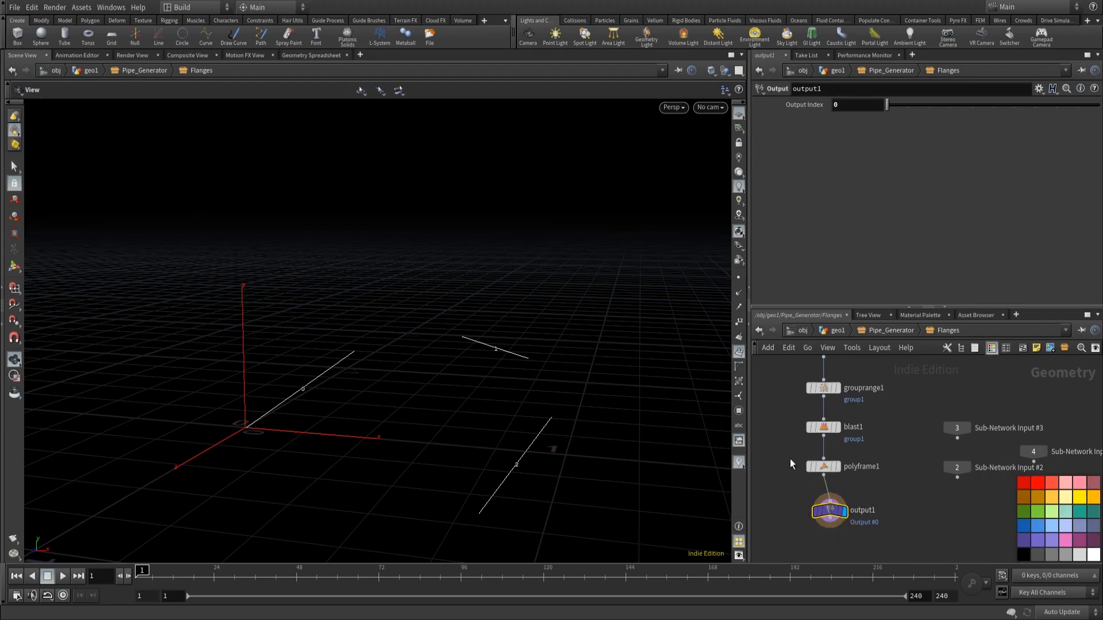
Colour the Sub-Network Input #1 node blue and lay out all nodes in the Flanges network.
{"action": "middle_click_drag", "start_coordinate": [888, 448], "coordinate": [890, 526]}
{"action": "middle_click_drag", "start_coordinate": [917, 440], "coordinate": [927, 542]}
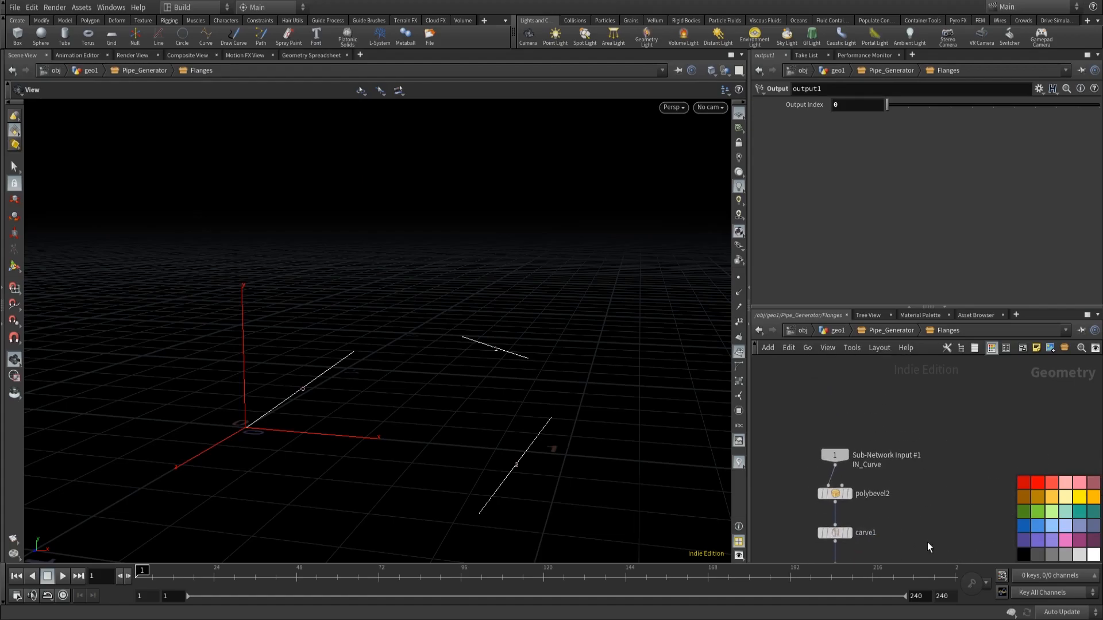
{"action": "left_click_drag", "start_coordinate": [869, 467], "coordinate": [871, 469]}
{"action": "left_click", "coordinate": [1024, 529]}
{"action": "middle_click_drag", "start_coordinate": [929, 526], "coordinate": [939, 399]}
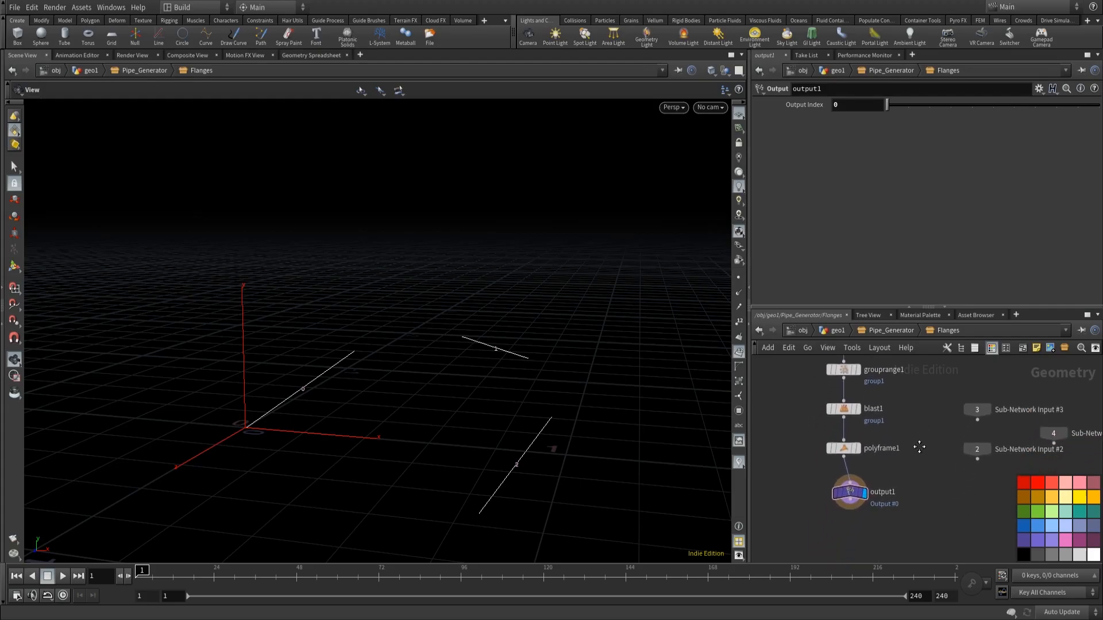
{"action": "key", "text": "c"}
{"action": "key", "text": "l"}
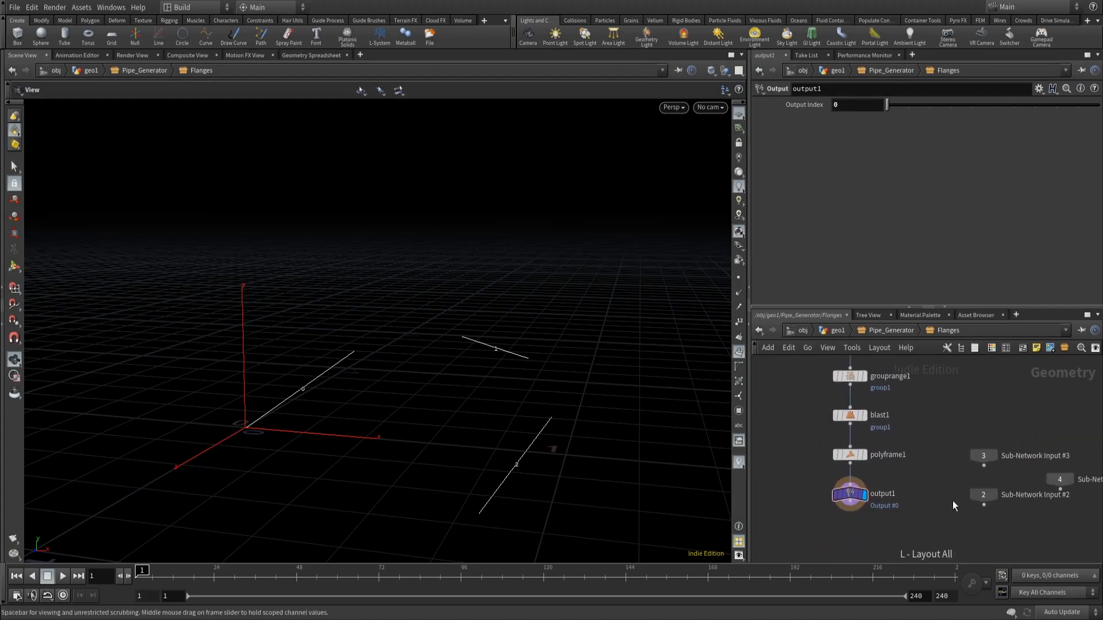
{"action": "scroll", "coordinate": [875, 422], "scroll_direction": "down", "scroll_amount": 3}
{"action": "middle_click_drag", "start_coordinate": [830, 439], "coordinate": [904, 512]}
{"action": "middle_click_drag", "start_coordinate": [859, 431], "coordinate": [878, 420]}
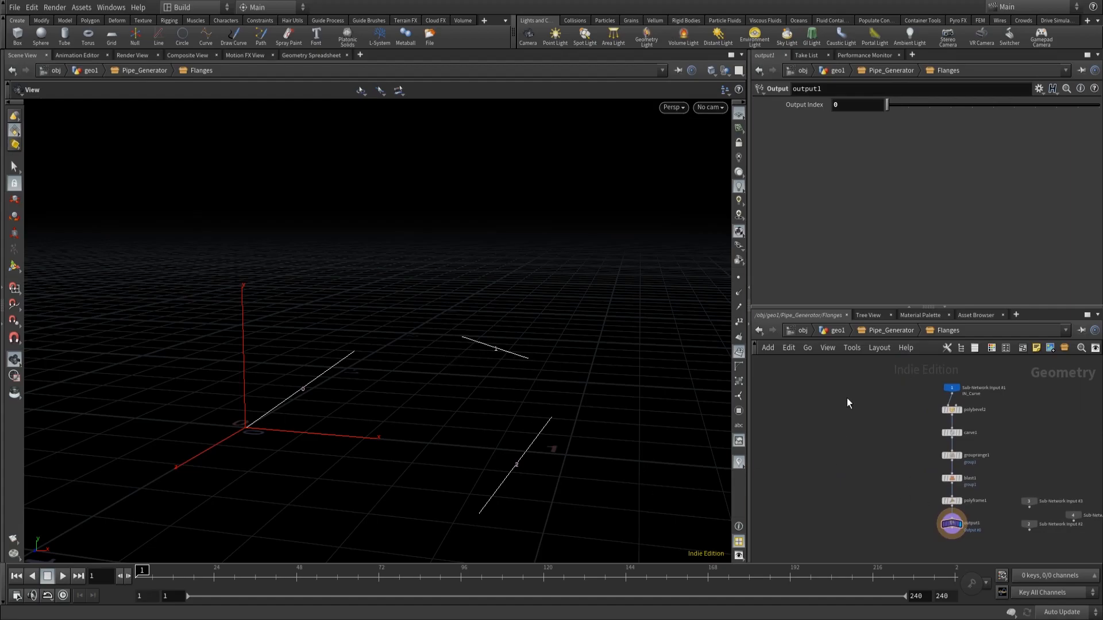
{"action": "key", "text": "Tab"}
{"action": "type", "text": "ci"}
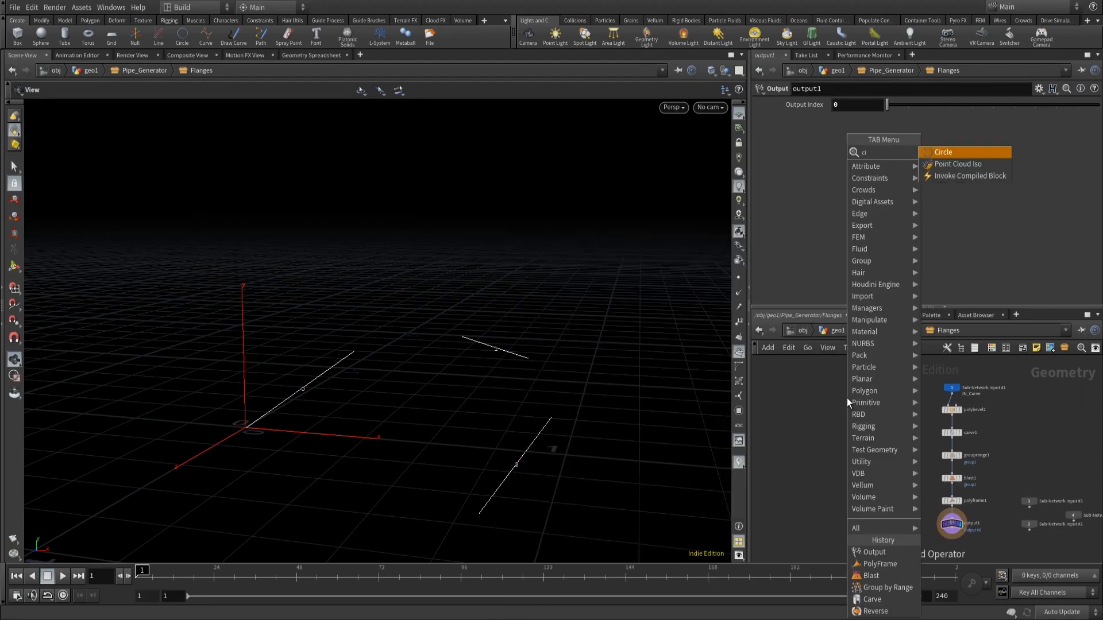
{"action": "key", "text": "Return"}
{"action": "left_click", "coordinate": [847, 398]}
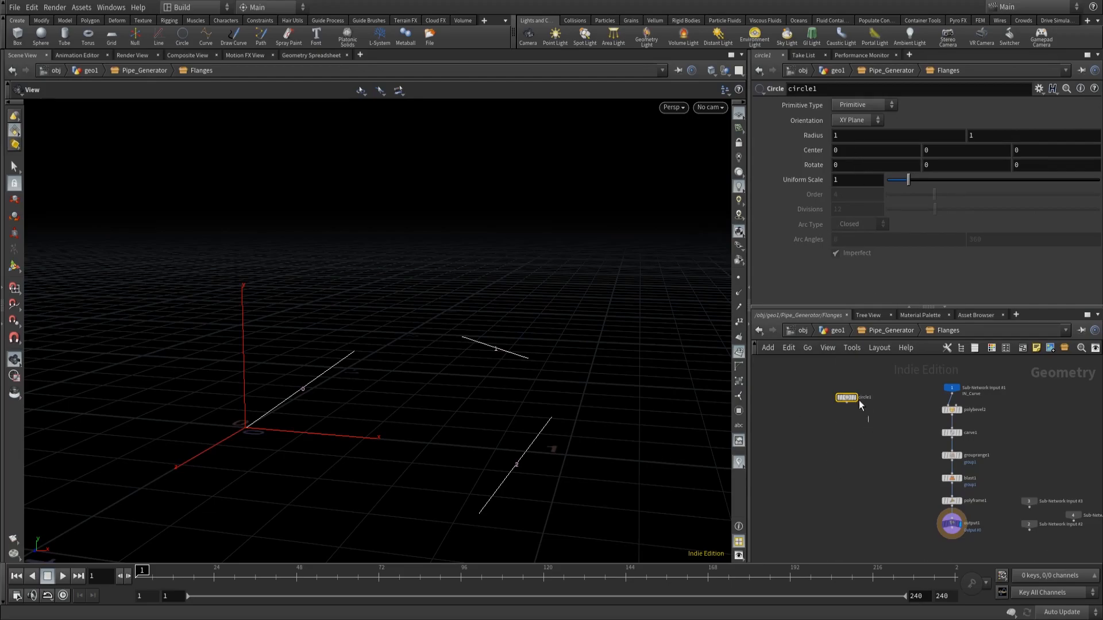
{"action": "key", "text": "Delete"}
Copy the circle1 node from the Pipe_Generator network and paste it into the Flanges subnetwork.
{"action": "key", "text": "u"}
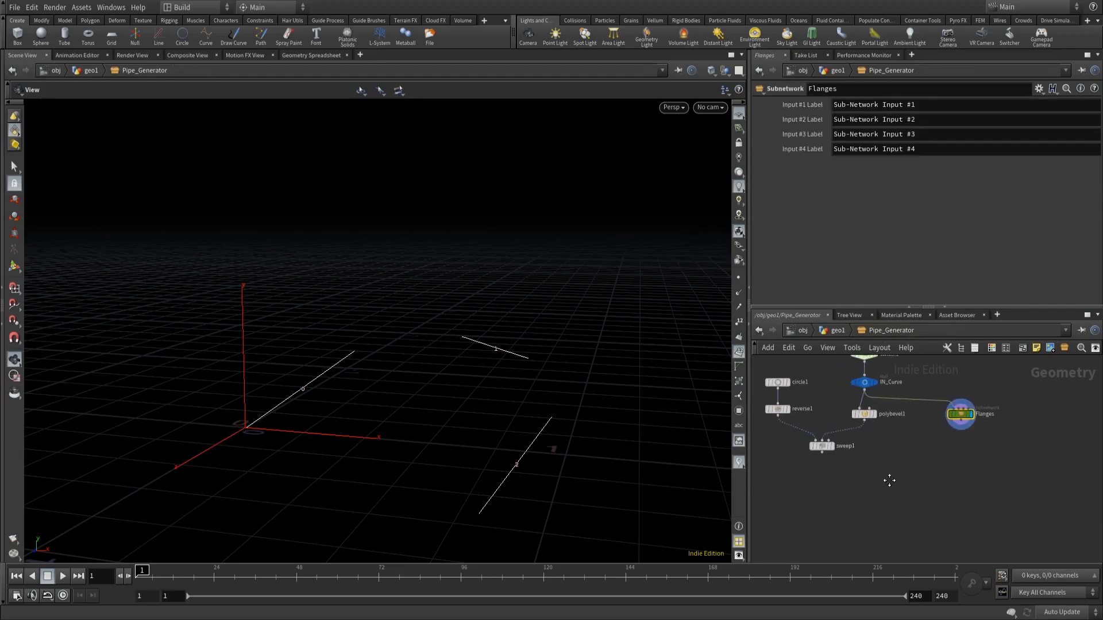
{"action": "left_click_drag", "start_coordinate": [768, 378], "coordinate": [823, 417]}
{"action": "key", "text": "ctrl+c"}
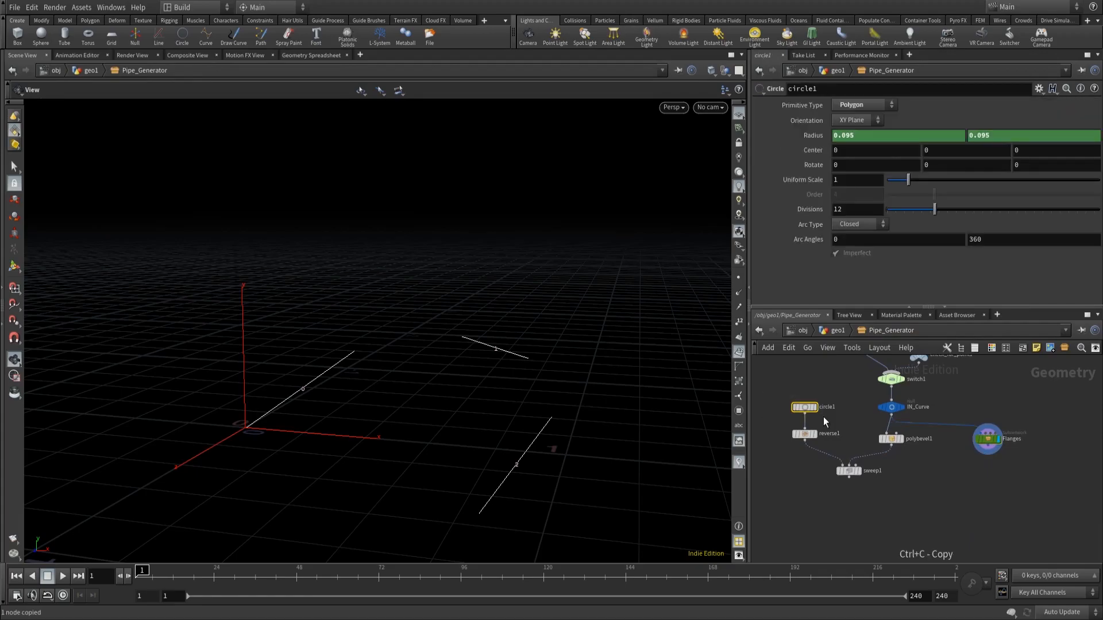
{"action": "double_click", "coordinate": [999, 436]}
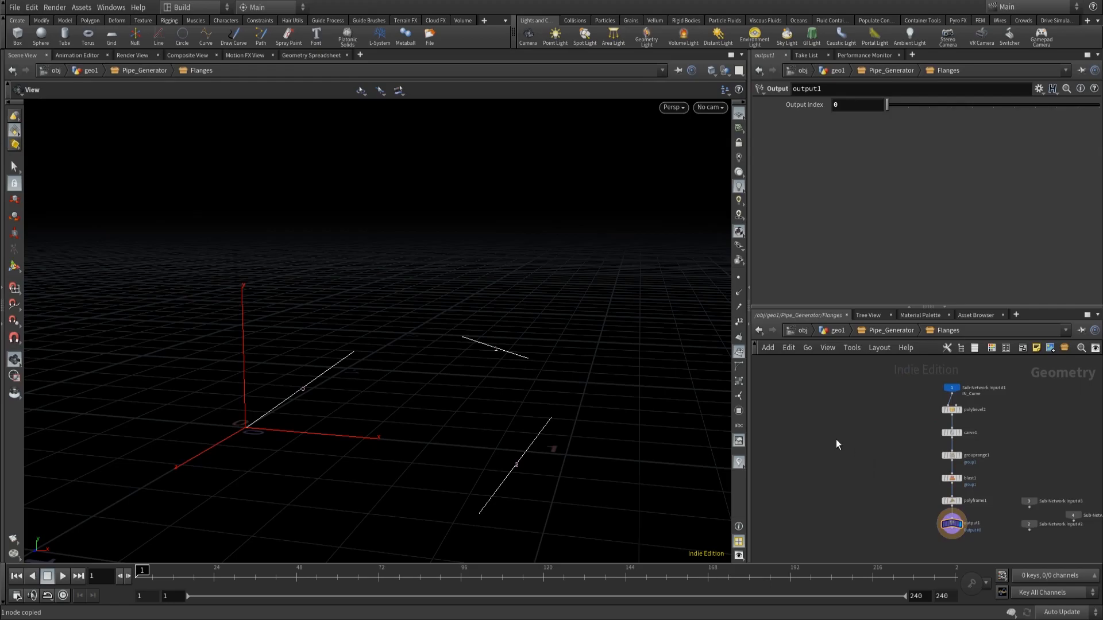
{"action": "key", "text": "ctrl+v"}
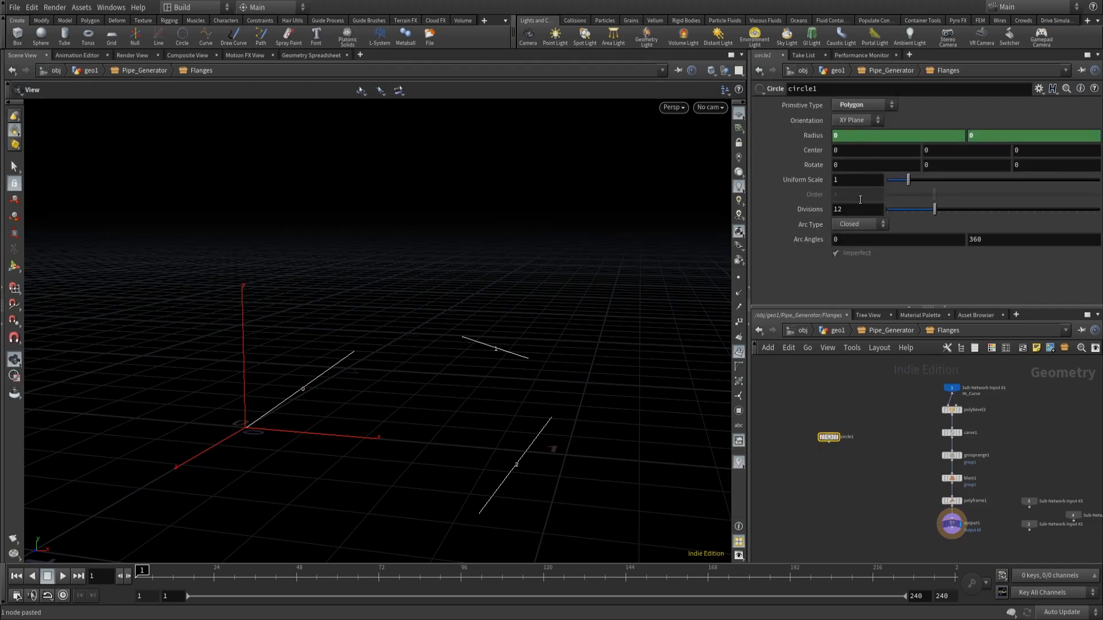
Correct both radius expressions of the pasted circle to ch("../../p_diameter")*0.5 so they reference the asset's diameter parameter.
{"action": "left_click", "coordinate": [814, 137]}
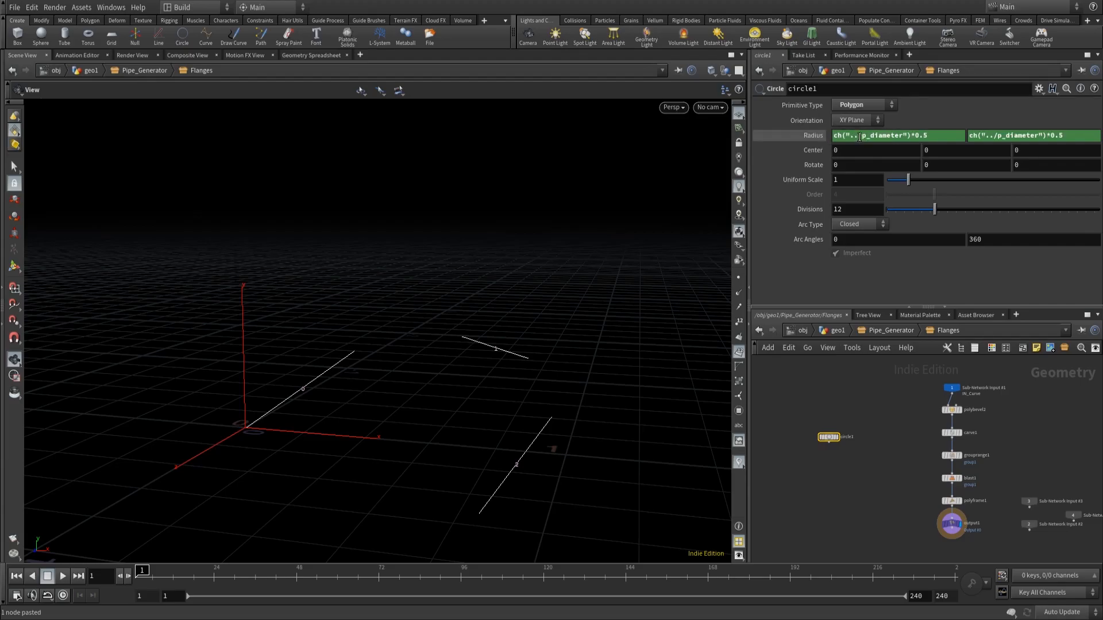
{"action": "left_click", "coordinate": [858, 136]}
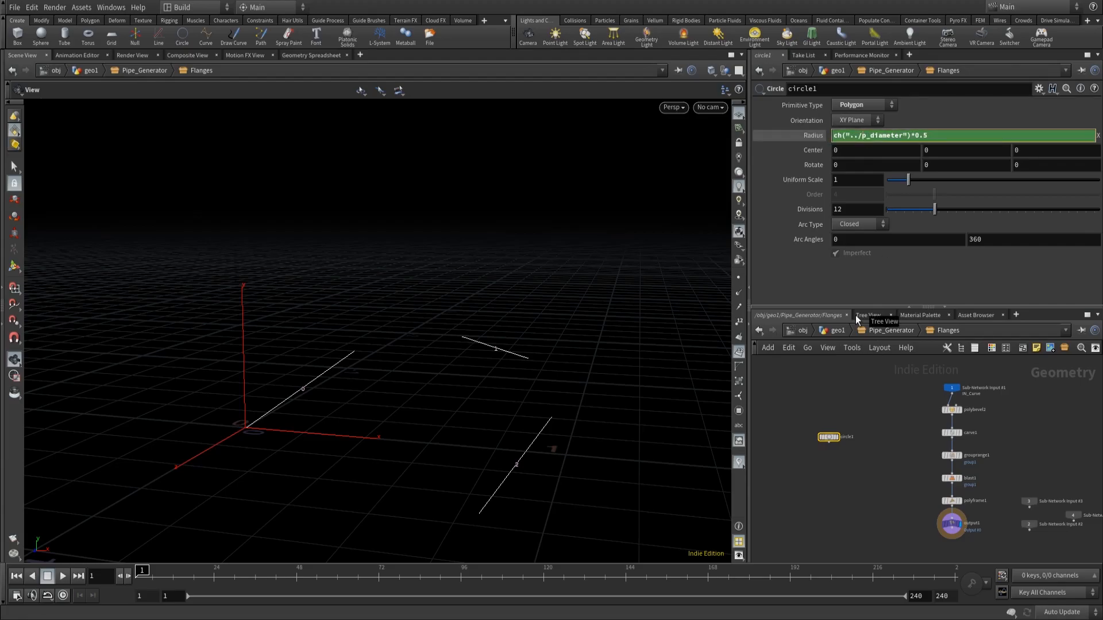
{"action": "key", "text": "shift+Left"}
{"action": "key", "text": "shift+Left"}
{"action": "key", "text": "shift+Left"}
{"action": "type", "text": "../../"}
{"action": "left_click", "coordinate": [886, 381]}
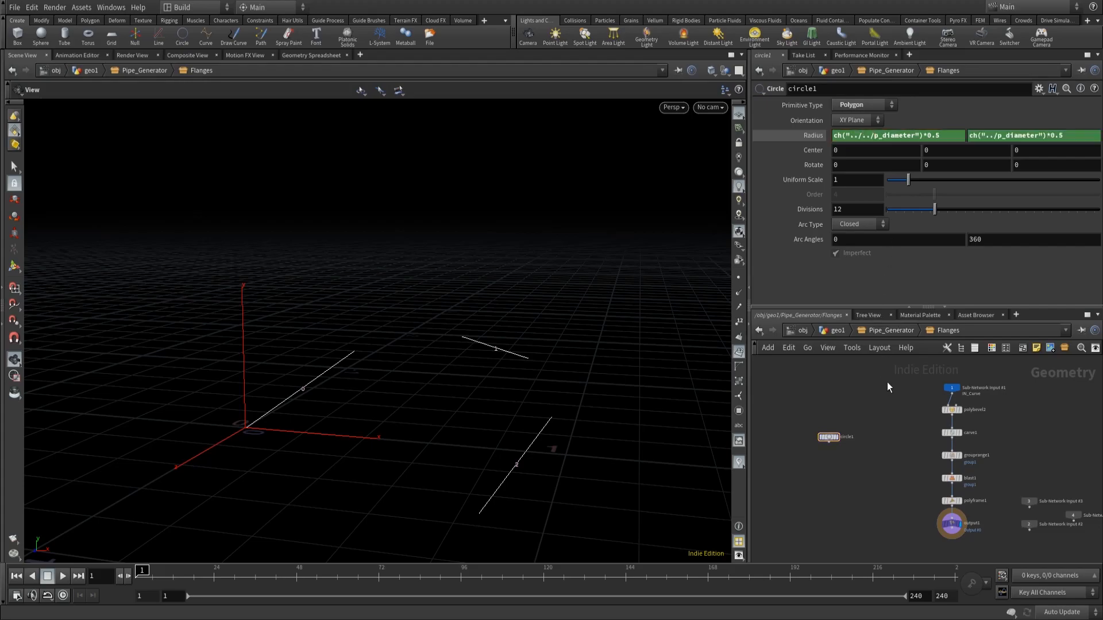
{"action": "left_click", "coordinate": [993, 135]}
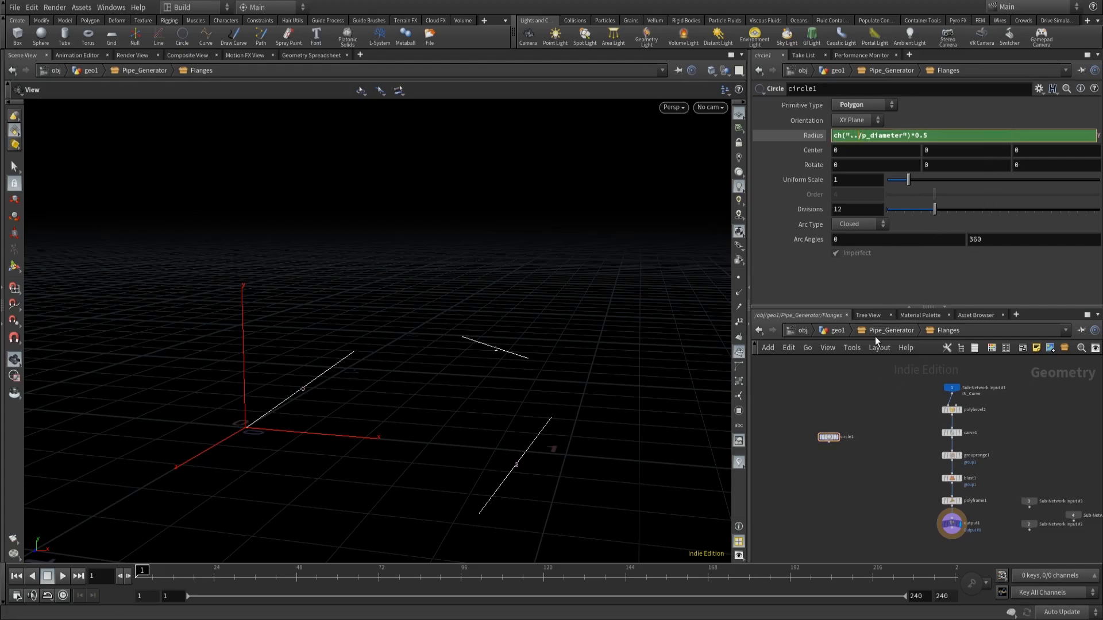
{"action": "type", "text": "../"}
{"action": "left_click", "coordinate": [895, 461]}
{"action": "left_click", "coordinate": [812, 135]}
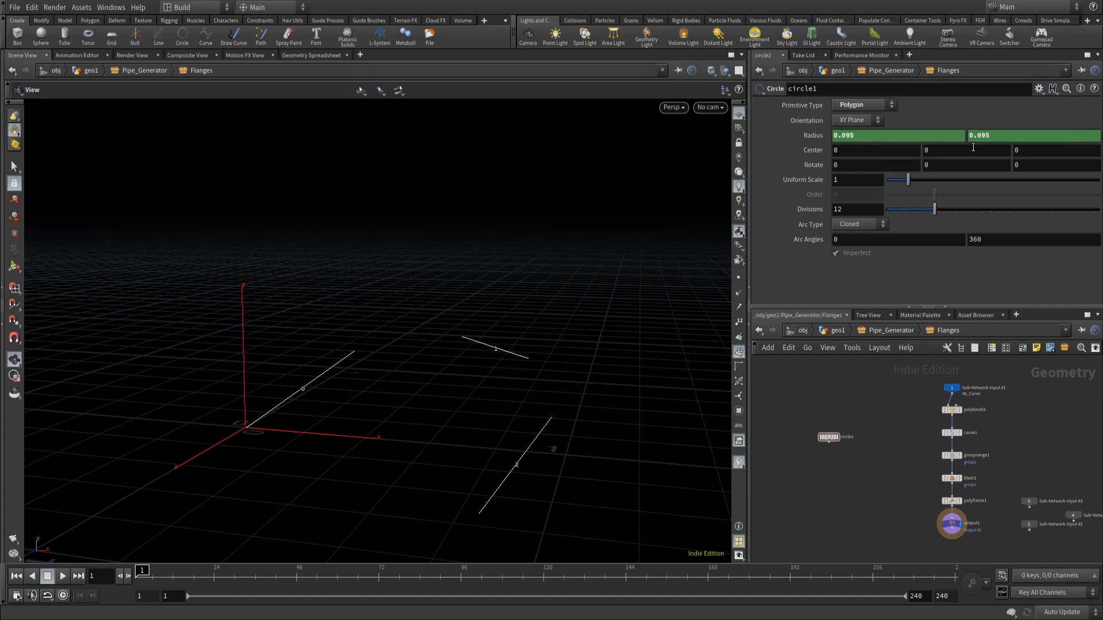
Extend the circle's first radius expression to ch("../../p_diameter")*0.5+0.025.
{"action": "left_click", "coordinate": [821, 139]}
{"action": "left_click", "coordinate": [946, 136]}
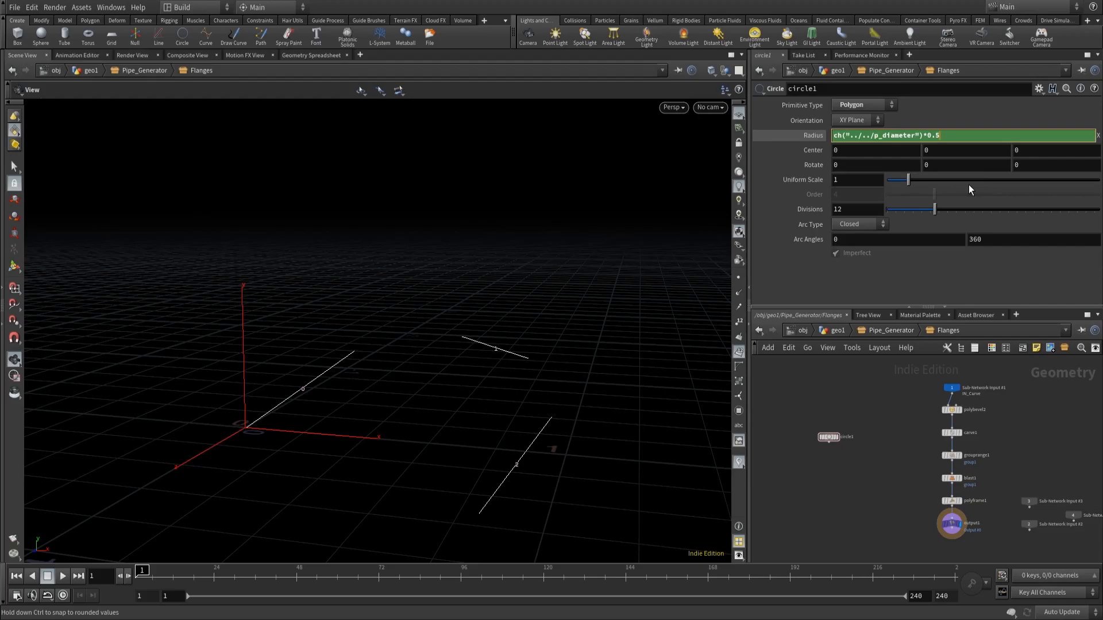
{"action": "type", "text": "+0.025"}
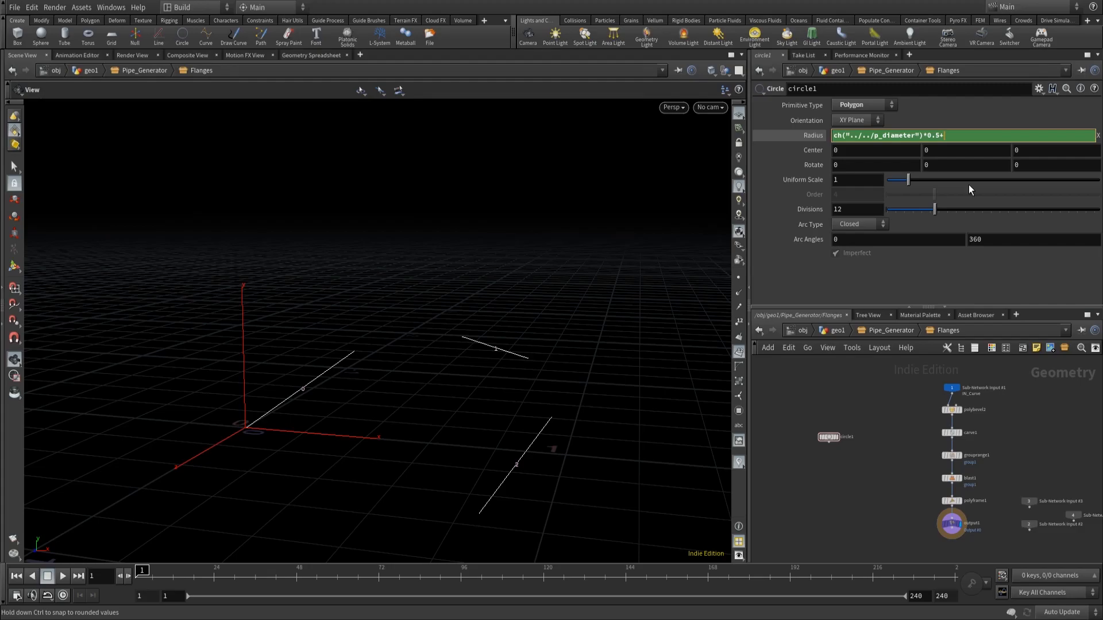
{"action": "type", "text": "0"}
{"action": "type", "text": "."}
{"action": "type", "text": "7"}
{"action": "type", "text": "2"}
{"action": "type", "text": "5"}
{"action": "type", "text": "0"}
Copy the +0.025 offset onto the end of the circle's second radius expression and display circle1.
{"action": "left_click_drag", "start_coordinate": [984, 136], "coordinate": [938, 145]}
{"action": "key", "text": "ctrl+c"}
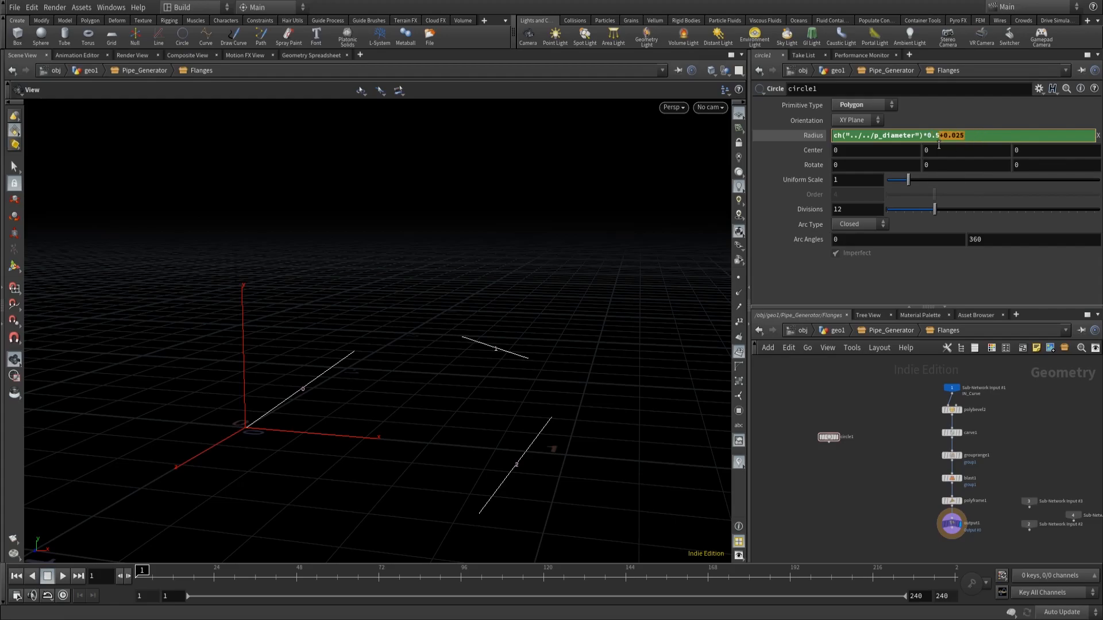
{"action": "key", "text": "Return"}
{"action": "left_click", "coordinate": [1086, 137]}
{"action": "key", "text": "ctrl+v"}
{"action": "key", "text": "Return"}
{"action": "left_click", "coordinate": [837, 437]}
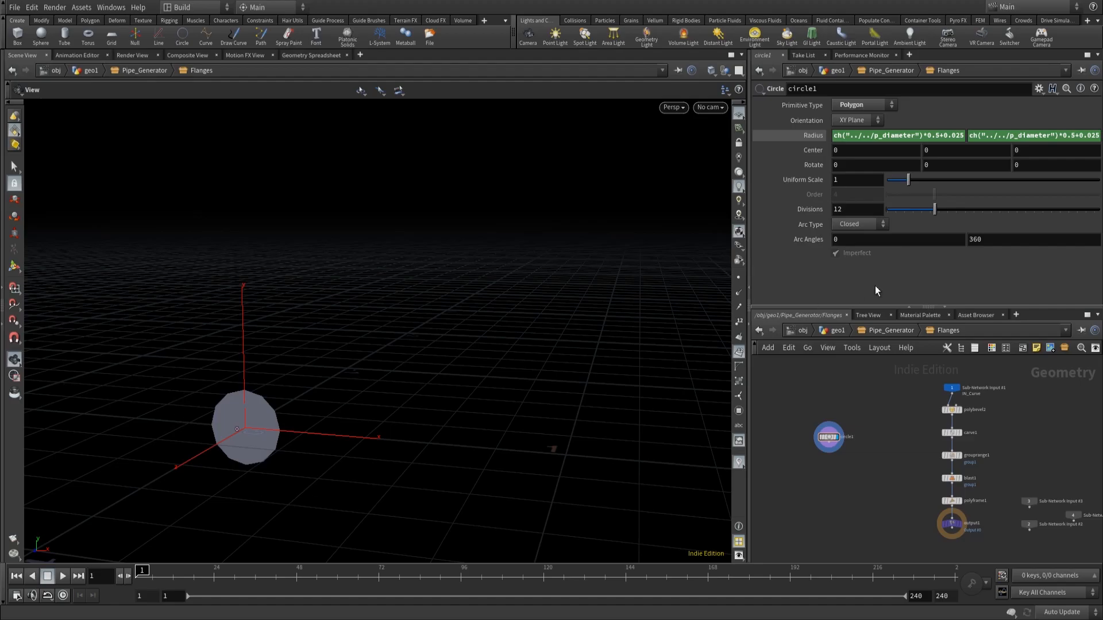
Set the divisions of the flange circle to 16.
{"action": "left_click_drag", "start_coordinate": [935, 209], "coordinate": [947, 210]}
{"action": "left_click_drag", "start_coordinate": [867, 210], "coordinate": [648, 179]}
{"action": "type", "text": "16"}
{"action": "key", "text": "Return"}
Open the type properties of the Pipe_Generator asset and add the circle's Divisions parameter to its existing parameters.
{"action": "scroll", "coordinate": [861, 477], "scroll_direction": "up", "scroll_amount": 2}
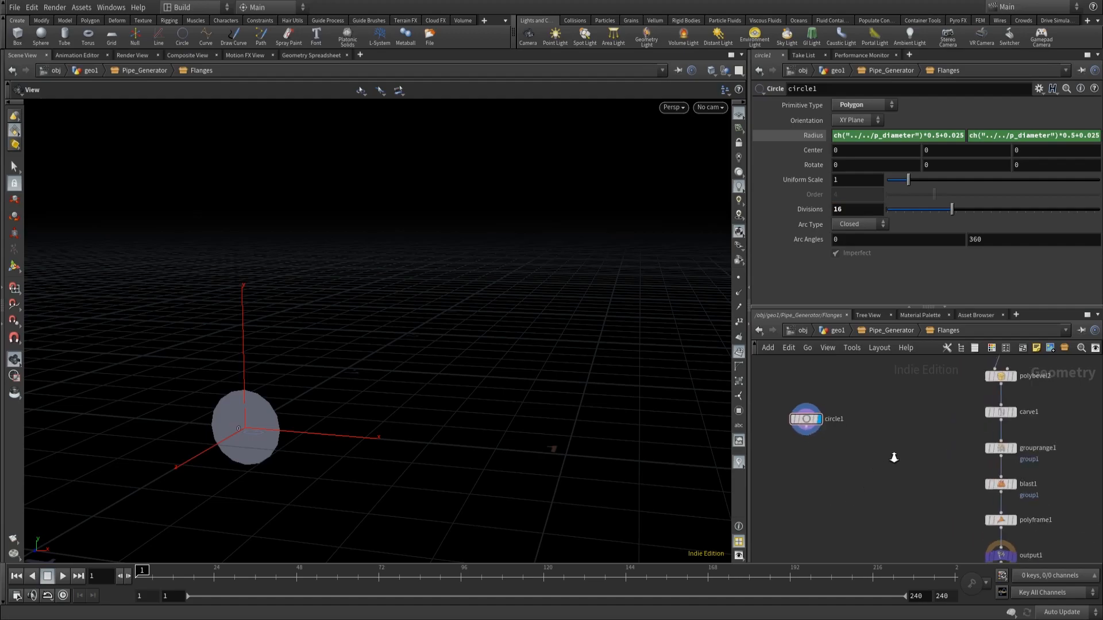
{"action": "middle_click_drag", "start_coordinate": [832, 463], "coordinate": [833, 427]}
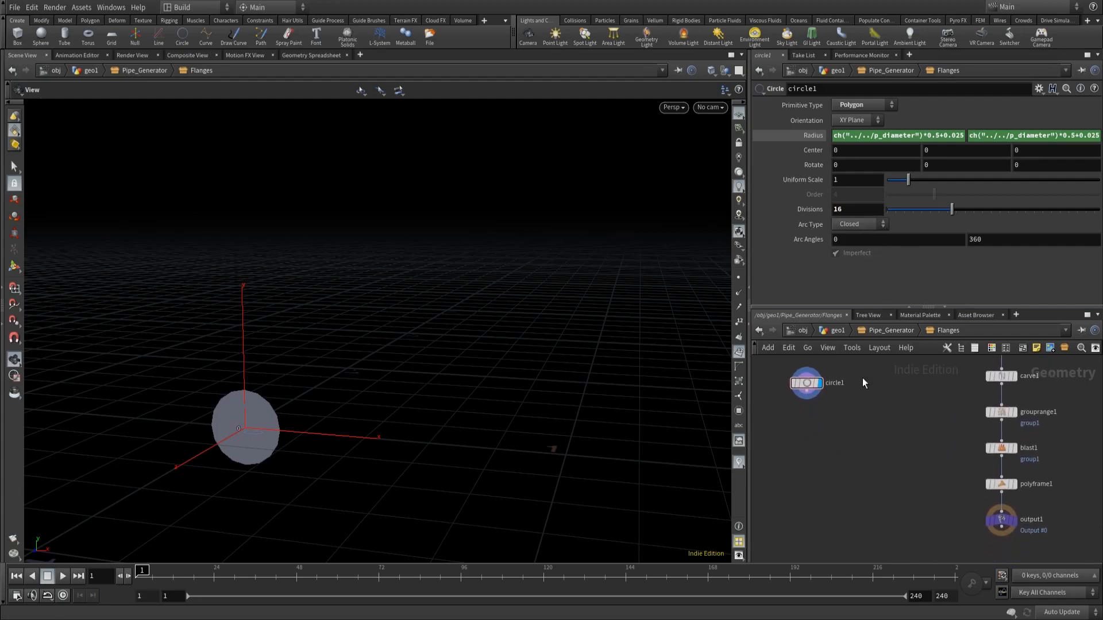
{"action": "right_click", "coordinate": [868, 332]}
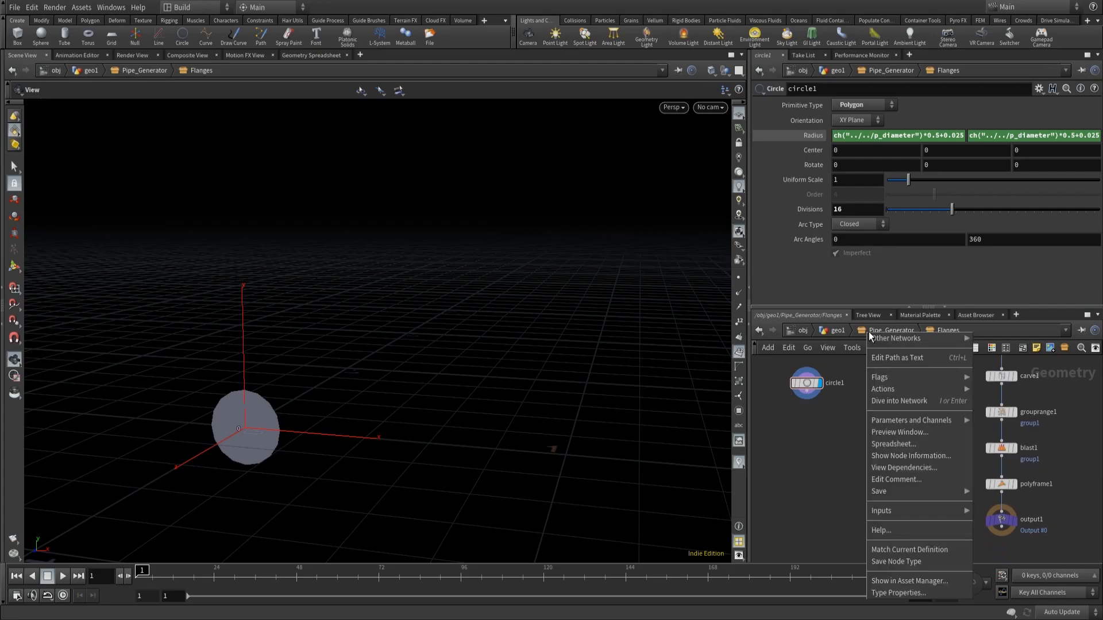
{"action": "left_click", "coordinate": [894, 595]}
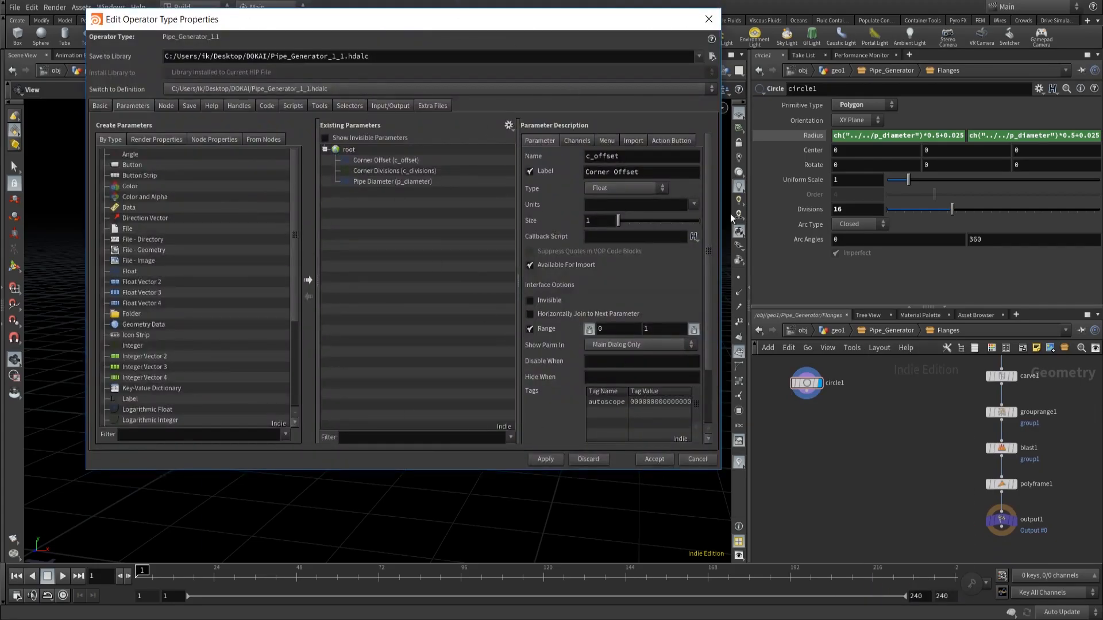
{"action": "left_click_drag", "start_coordinate": [809, 211], "coordinate": [347, 156]}
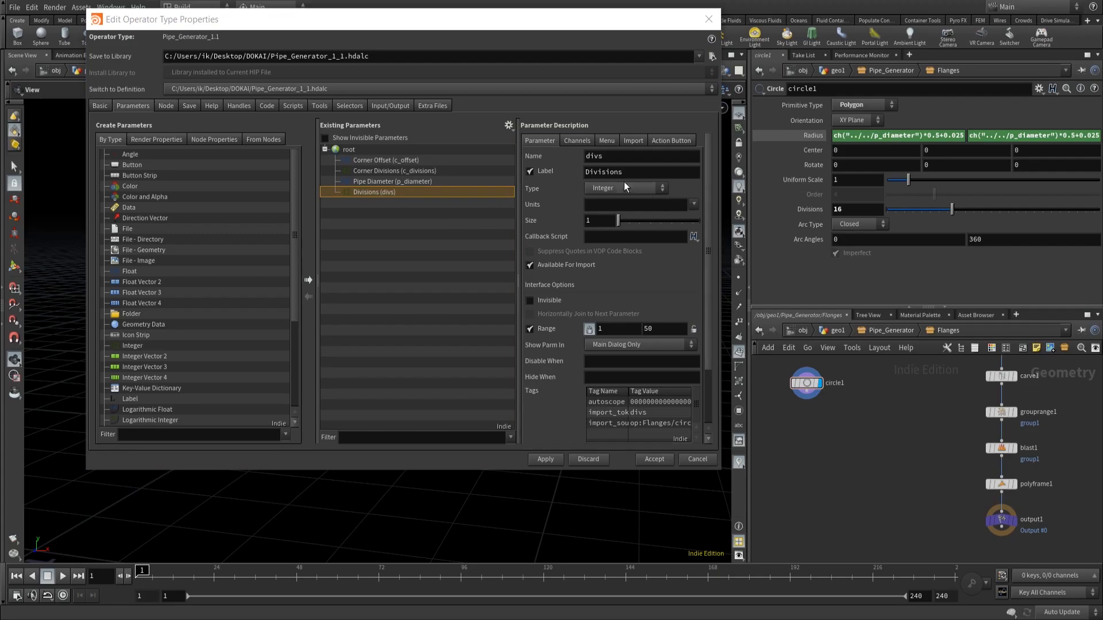
Label the promoted parameter "Flange Divisions", name it f_divisions, and apply the change.
{"action": "left_click", "coordinate": [585, 172]}
{"action": "type", "text": "Flange"}
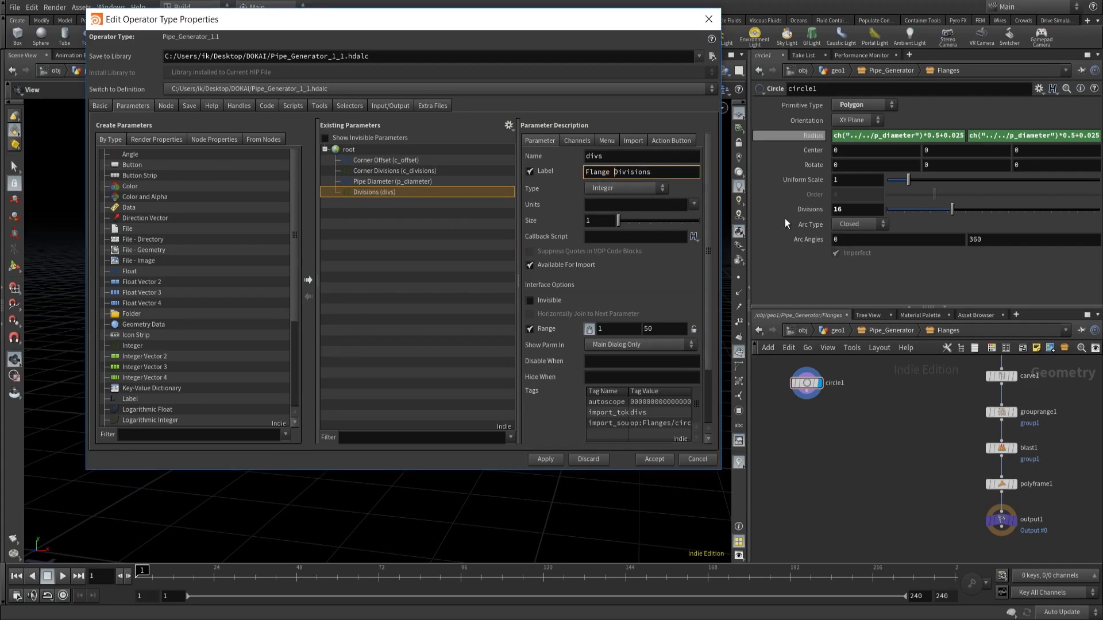
{"action": "double_click", "coordinate": [598, 156]}
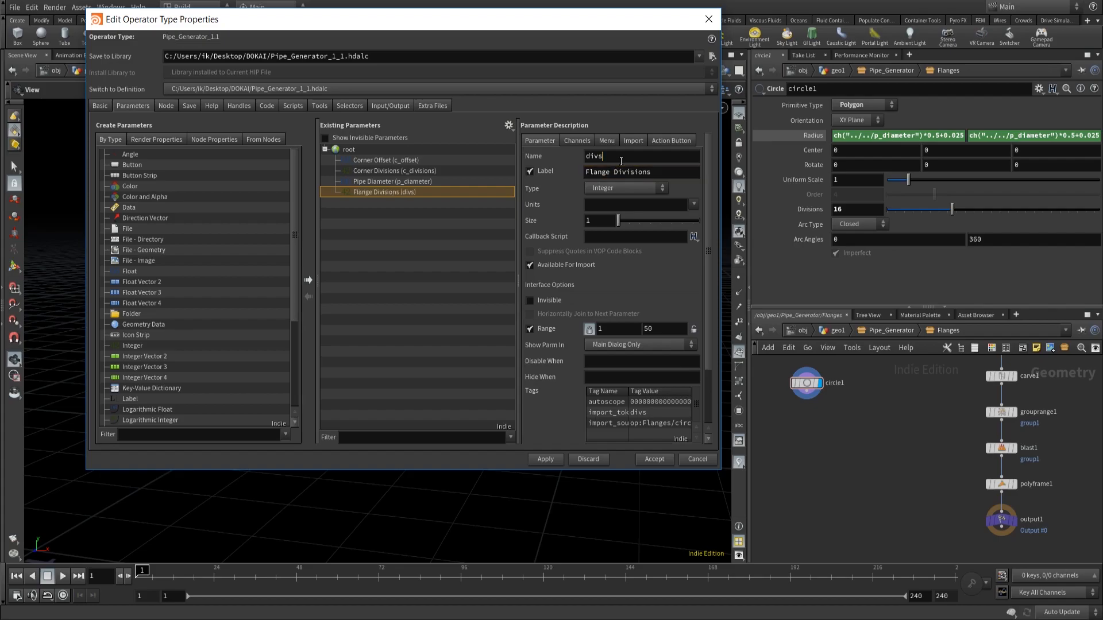
{"action": "type", "text": "f_divisions"}
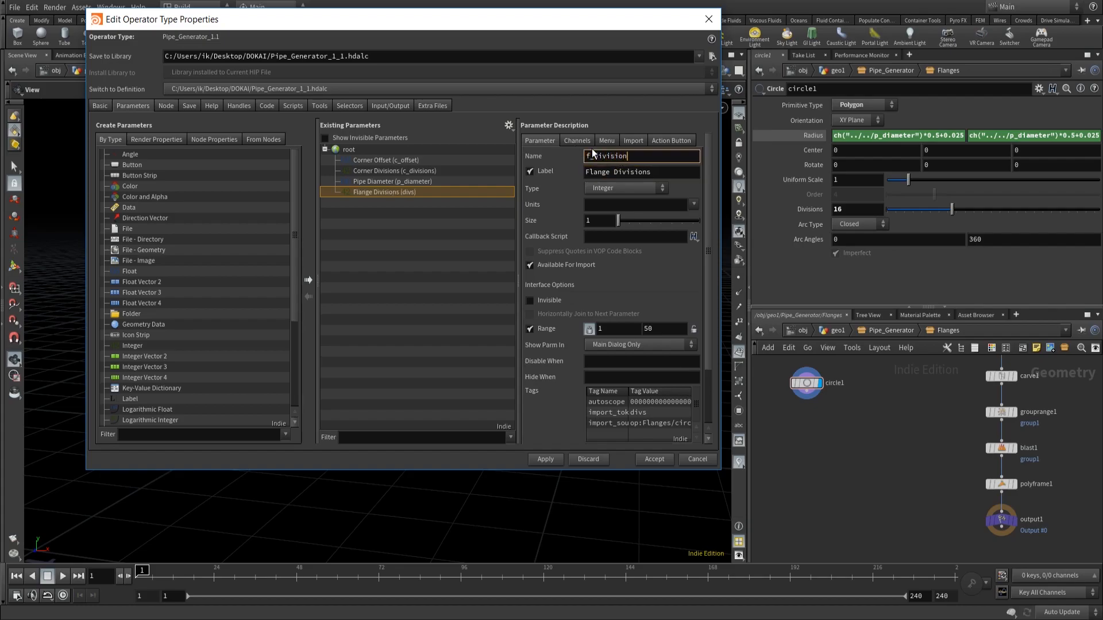
{"action": "left_click", "coordinate": [548, 461]}
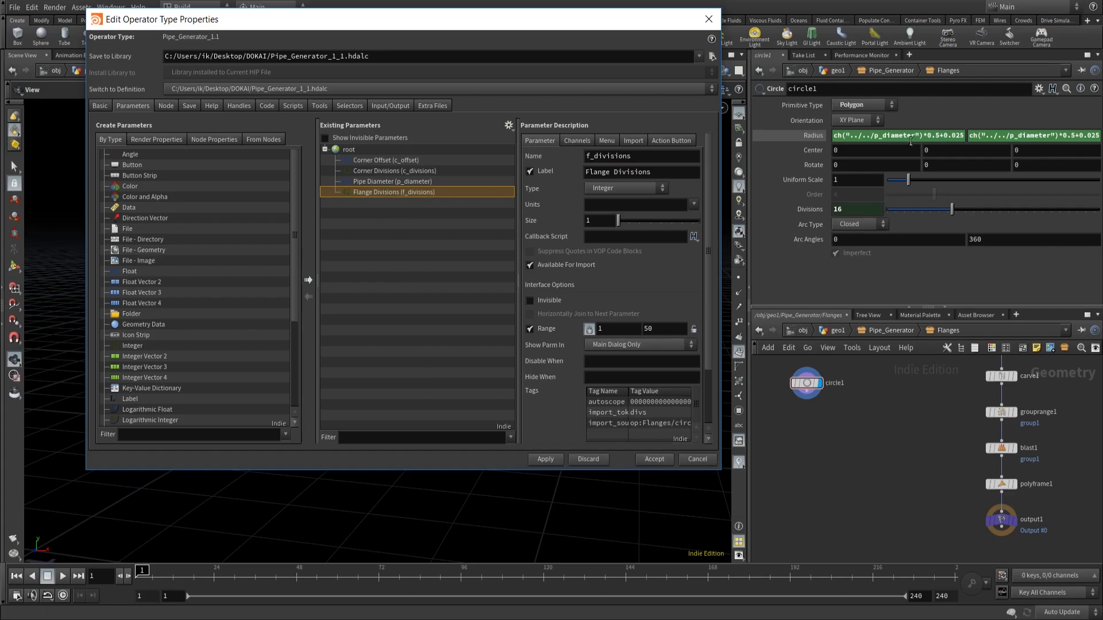
Set the Flange Divisions range minimum to 5, accept the asset properties, and lower the circle's divisions to 5.
{"action": "left_click", "coordinate": [626, 326]}
{"action": "type", "text": "5"}
{"action": "left_click", "coordinate": [653, 460]}
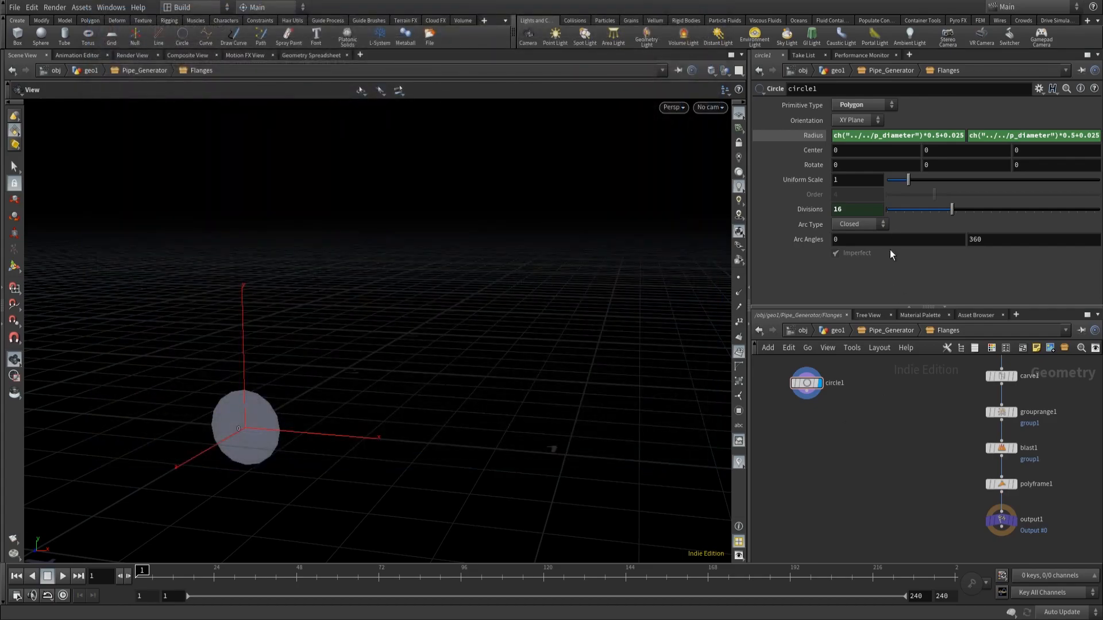
{"action": "left_click_drag", "start_coordinate": [942, 211], "coordinate": [900, 212]}
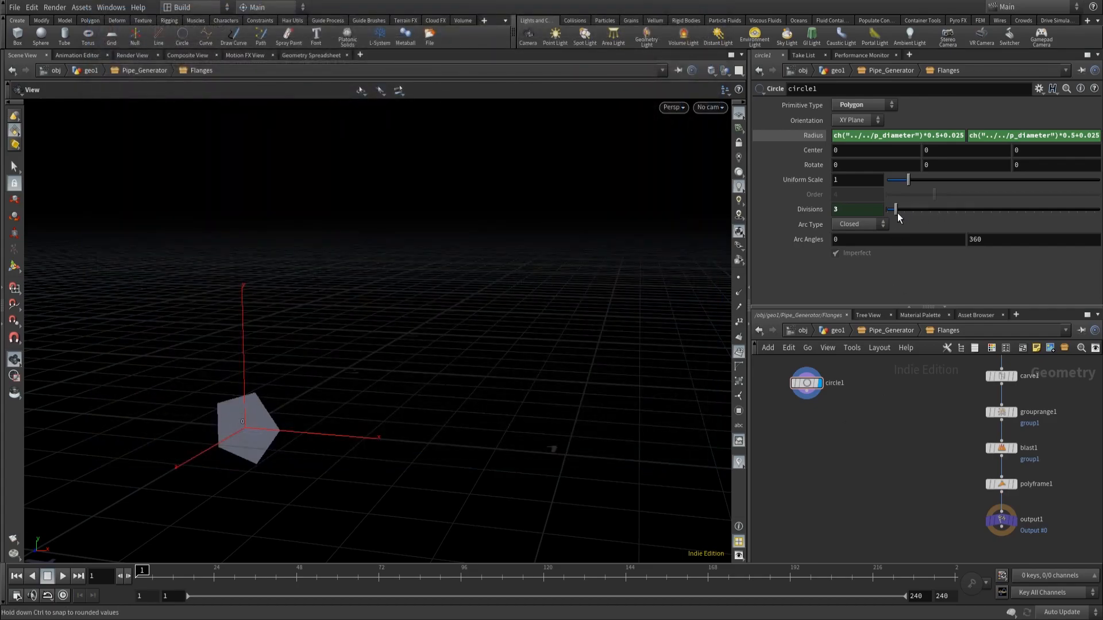
{"action": "mouse_move", "coordinate": [902, 213]}
{"action": "left_mouse_down"}
{"action": "mouse_move", "coordinate": [912, 213]}
{"action": "mouse_move", "coordinate": [886, 216]}
{"action": "mouse_move", "coordinate": [904, 215]}
{"action": "left_mouse_up"}
Add a Copy to Points node fed by the output of circle1.
{"action": "mouse_move", "coordinate": [811, 386]}
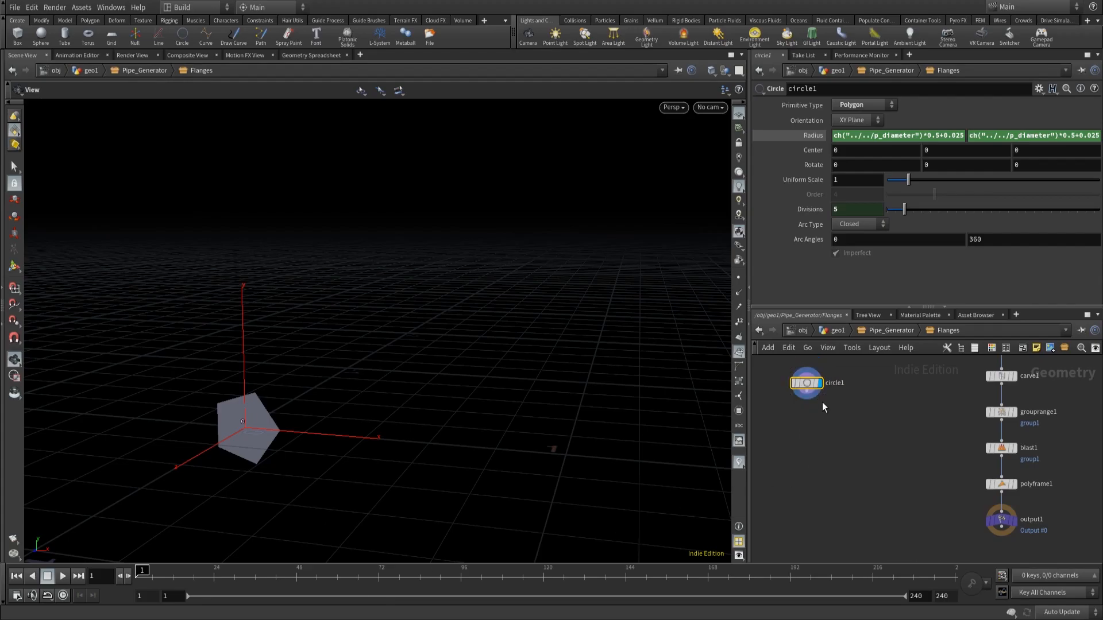
{"action": "left_click", "coordinate": [807, 398]}
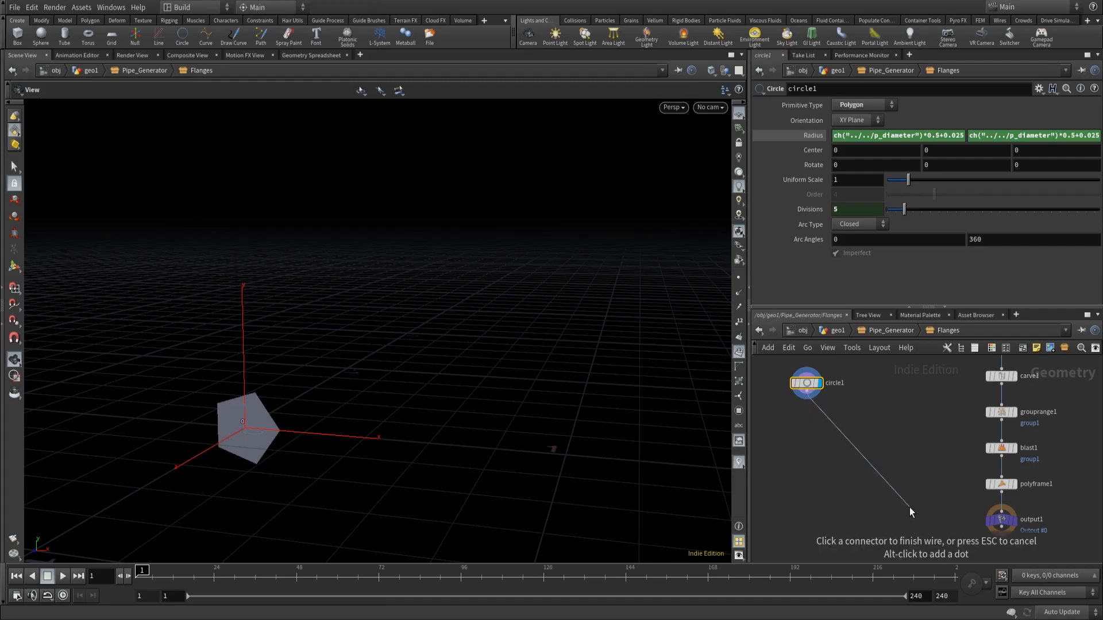
{"action": "key", "text": "Tab"}
{"action": "type", "text": "copy"}
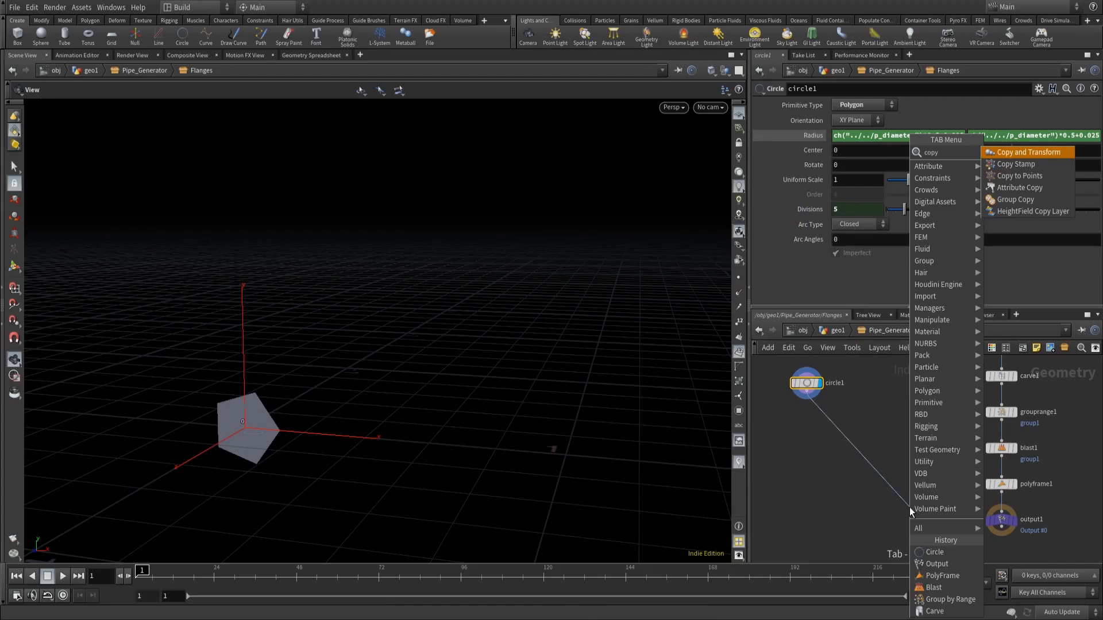
{"action": "key", "text": "Down"}
{"action": "key", "text": "Down"}
{"action": "key", "text": "Return"}
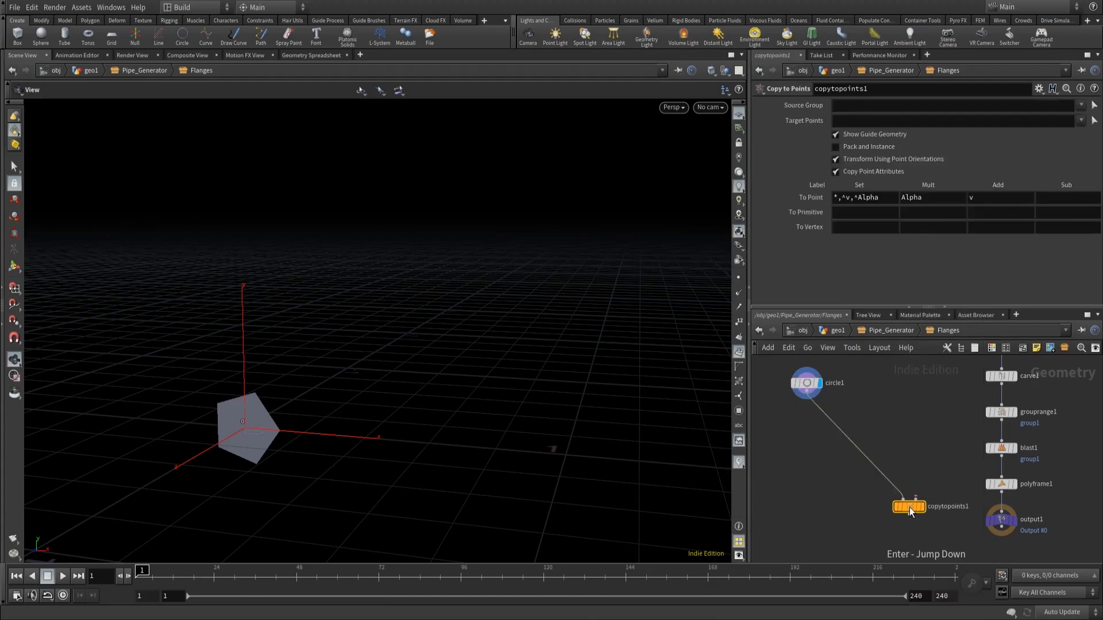
Wire polyframe1 into the second input of copytopoints1 and display the copied flange discs.
{"action": "left_click", "coordinate": [916, 499]}
{"action": "left_click", "coordinate": [1001, 493]}
{"action": "left_click", "coordinate": [922, 508]}
{"action": "left_click_drag", "start_coordinate": [402, 354], "coordinate": [386, 438]}
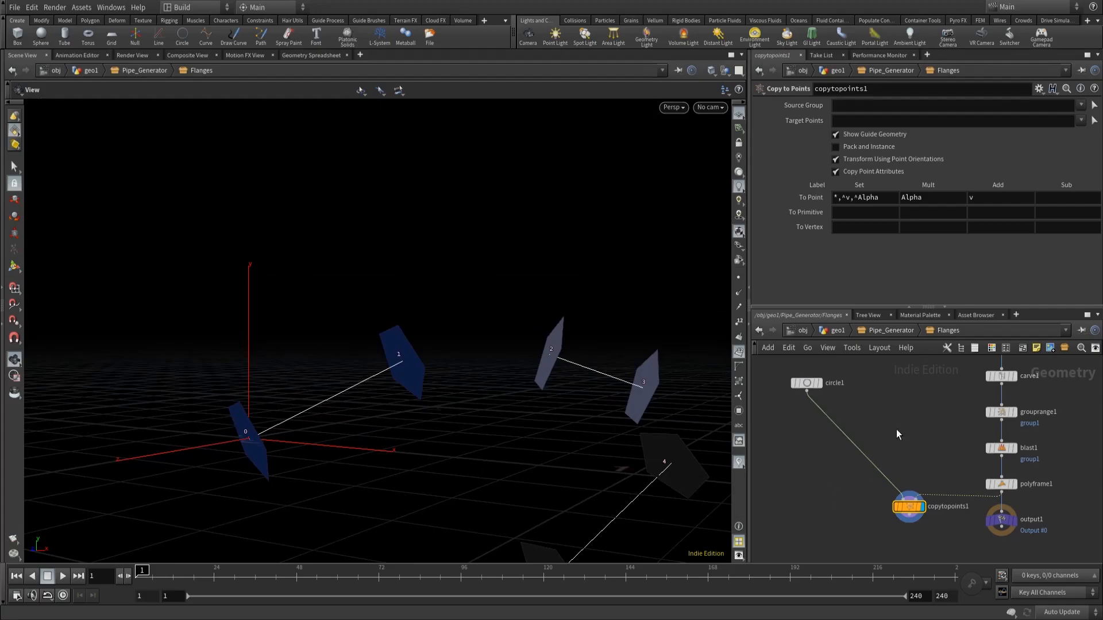
{"action": "middle_click_drag", "start_coordinate": [905, 549], "coordinate": [844, 458]}
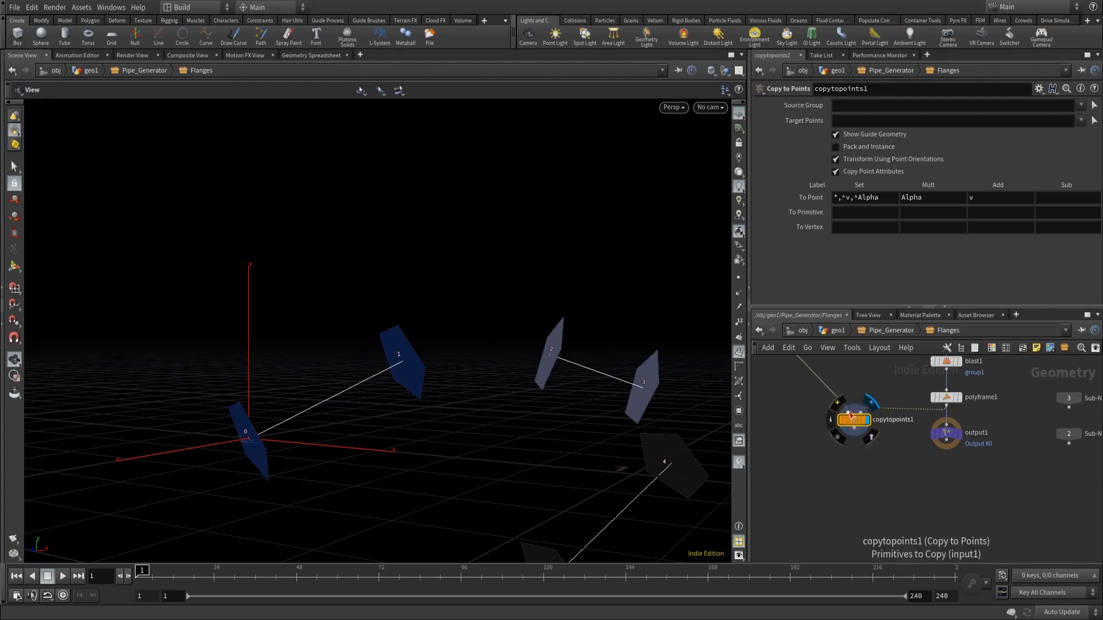
{"action": "left_click_drag", "start_coordinate": [852, 423], "coordinate": [843, 423]}
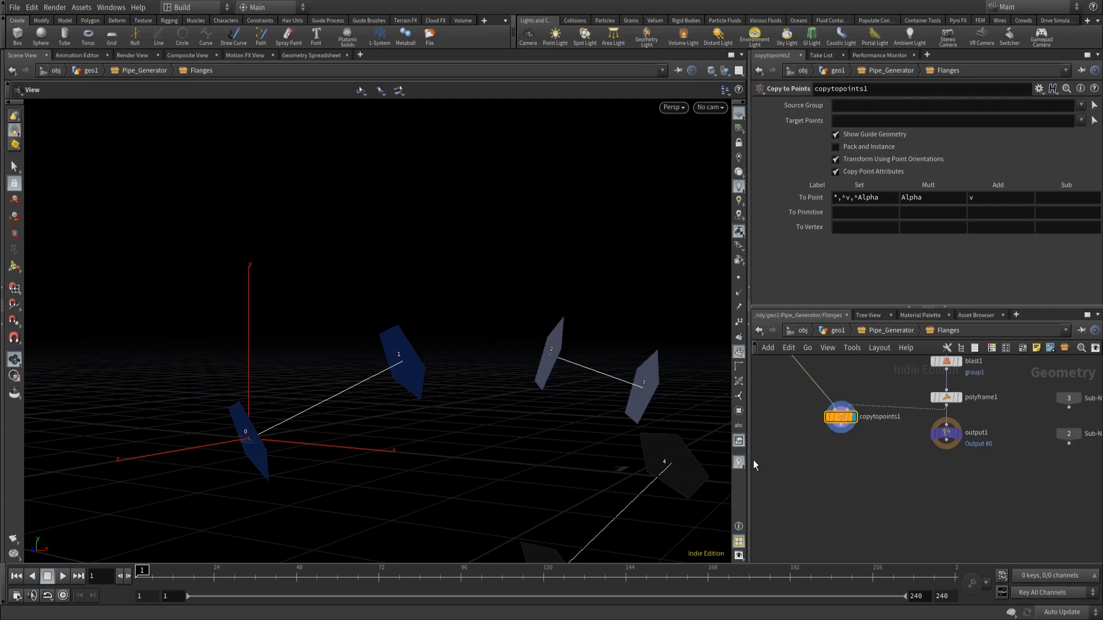
Insert a PolyExtrude node on the wire between circle1 and copytopoints1.
{"action": "middle_click_drag", "start_coordinate": [899, 502], "coordinate": [954, 616]}
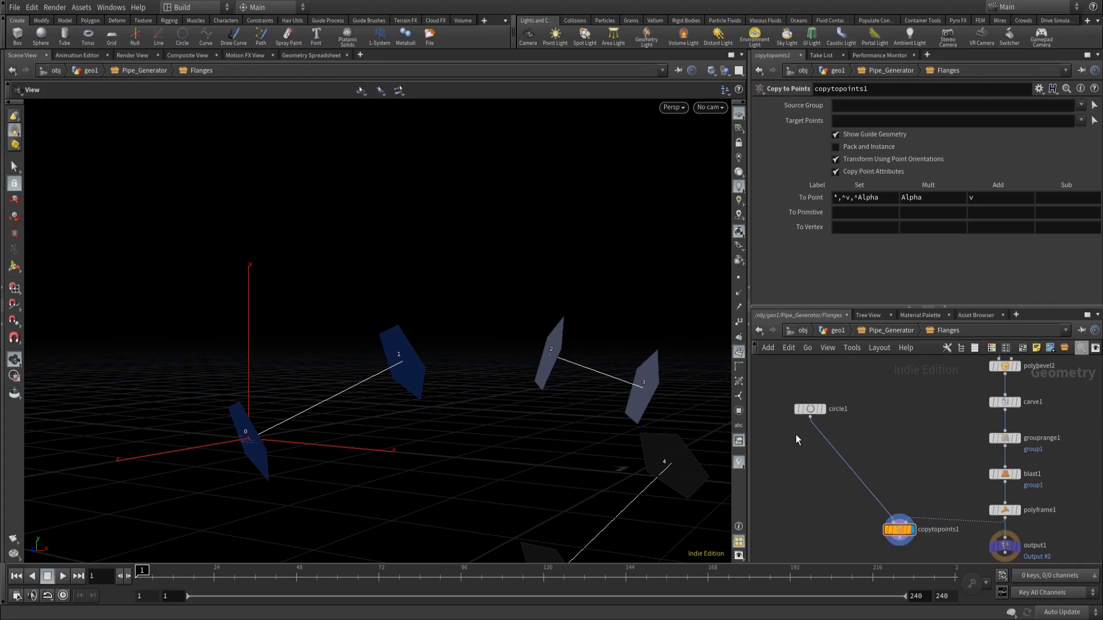
{"action": "key", "text": "Tab"}
{"action": "type", "text": "polyex"}
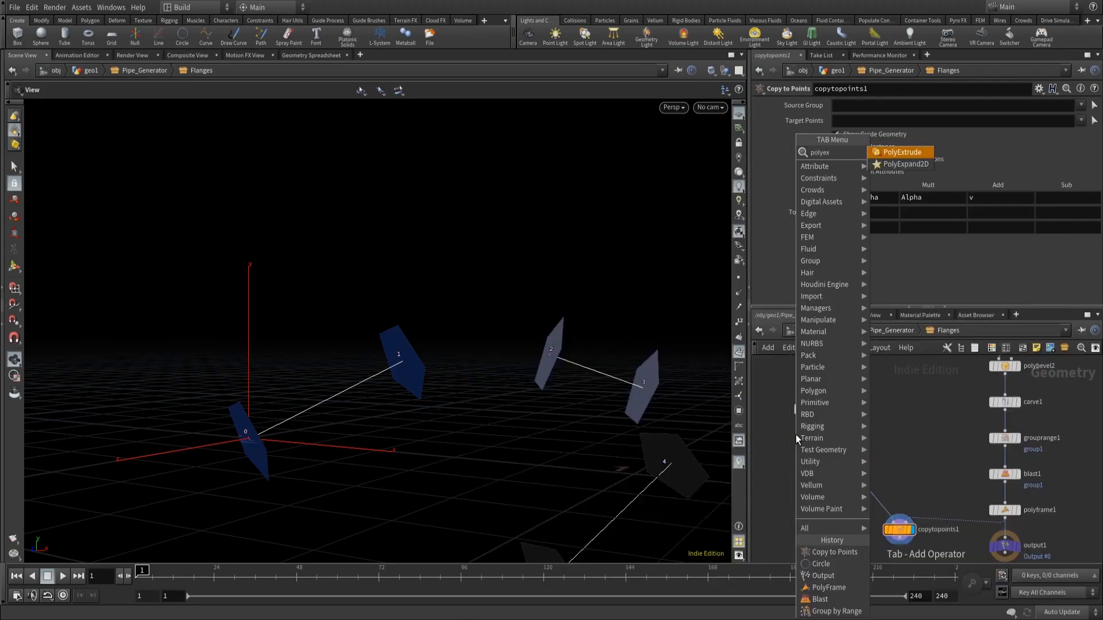
{"action": "key", "text": "Return"}
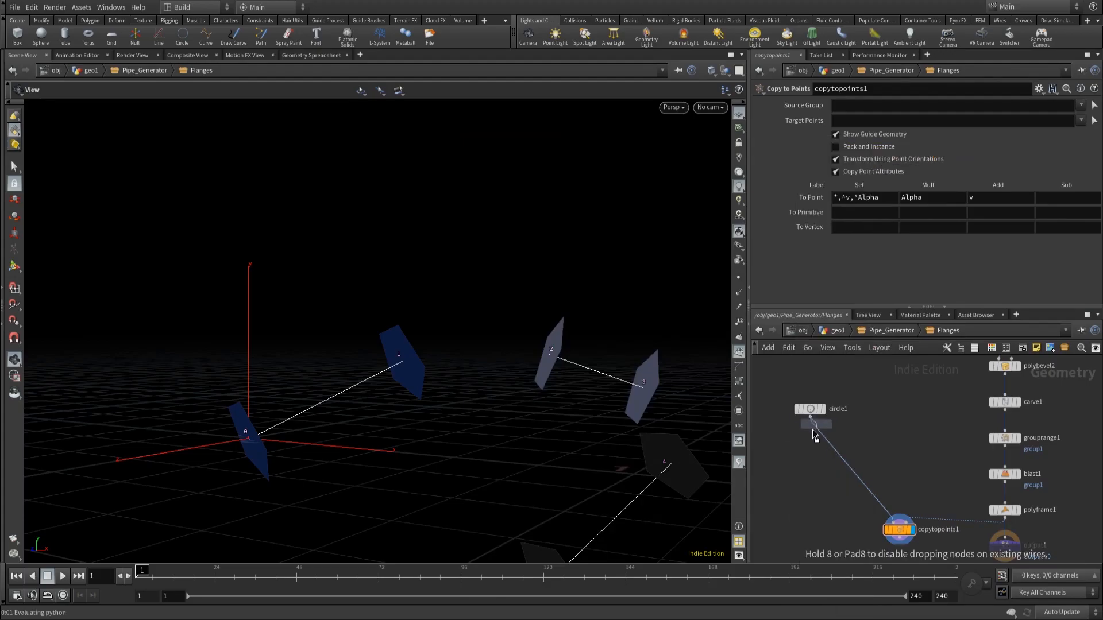
{"action": "left_click", "coordinate": [814, 434]}
{"action": "mouse_move", "coordinate": [816, 445]}
{"action": "left_mouse_down"}
{"action": "mouse_move", "coordinate": [802, 437]}
{"action": "mouse_move", "coordinate": [812, 442]}
{"action": "left_mouse_up"}
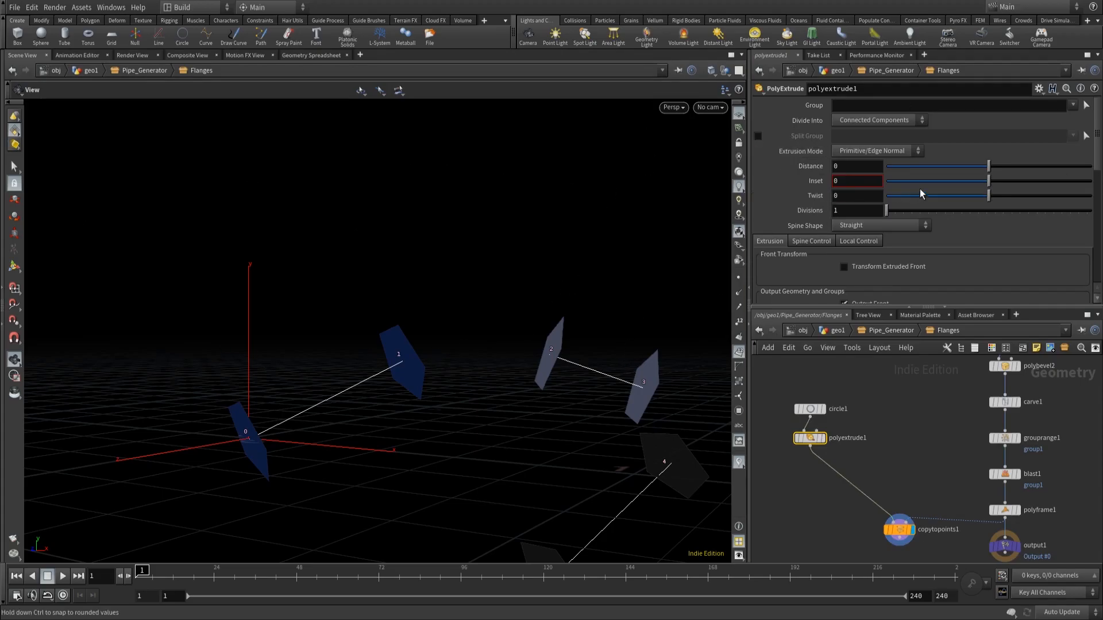
Try an extrusion distance of 0.039 on the flange discs and reset it to 0.
{"action": "mouse_move", "coordinate": [988, 171]}
{"action": "left_mouse_down"}
{"action": "mouse_move", "coordinate": [1014, 170]}
{"action": "mouse_move", "coordinate": [983, 171]}
{"action": "mouse_move", "coordinate": [993, 168]}
{"action": "left_mouse_up"}
{"action": "middle_click_drag", "start_coordinate": [498, 448], "coordinate": [487, 363]}
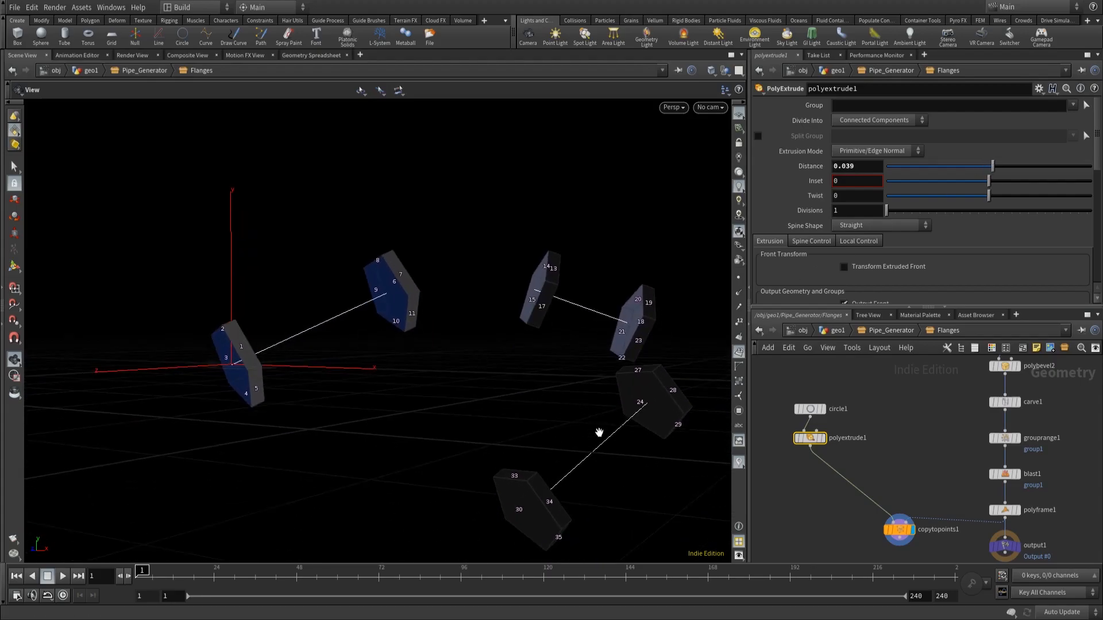
{"action": "mouse_move", "coordinate": [990, 164]}
{"action": "left_mouse_down"}
{"action": "mouse_move", "coordinate": [1001, 169]}
{"action": "mouse_move", "coordinate": [989, 167]}
{"action": "left_mouse_up"}
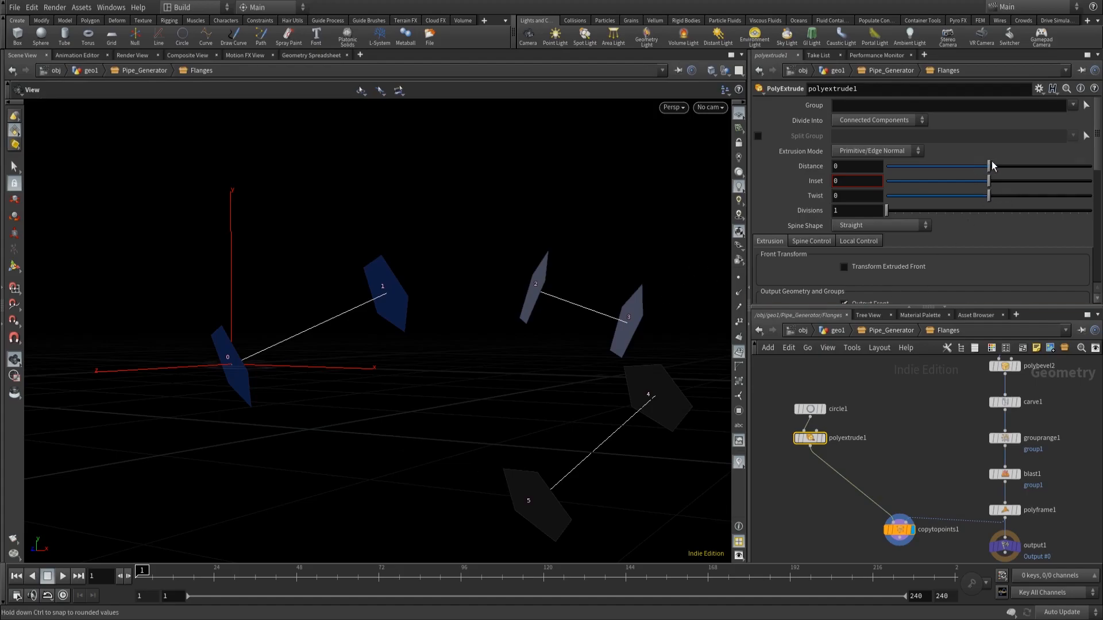
Display the polyextrude1 node on its own and raise the source circle's divisions to 16.
{"action": "scroll", "coordinate": [791, 476], "scroll_direction": "up", "scroll_amount": 3}
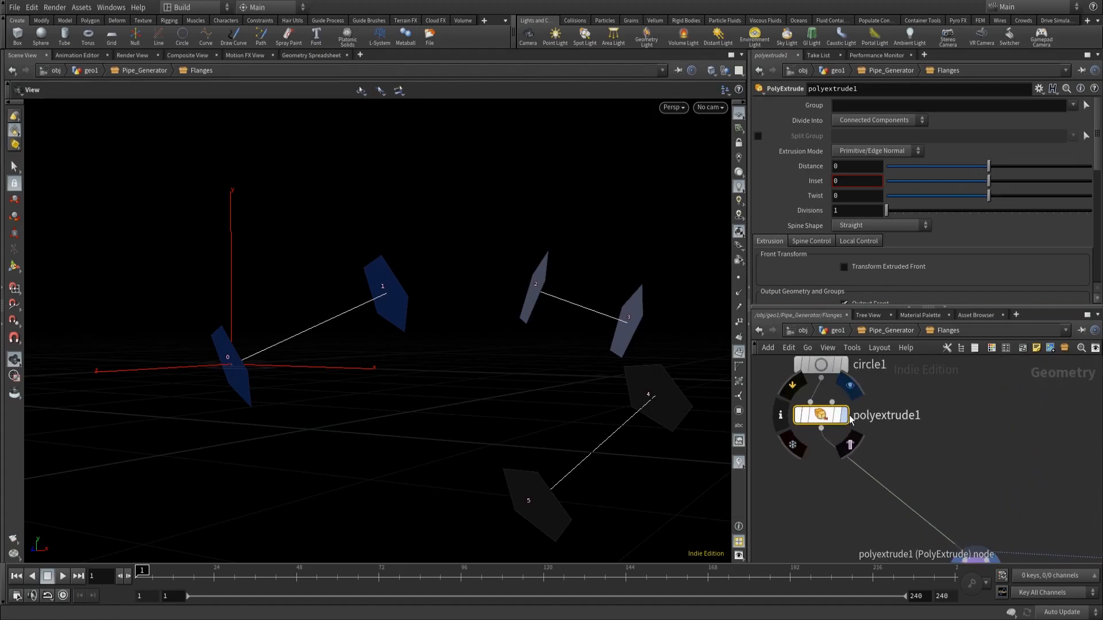
{"action": "left_click", "coordinate": [842, 414]}
{"action": "key", "text": "f"}
{"action": "left_click_drag", "start_coordinate": [298, 372], "coordinate": [505, 402]}
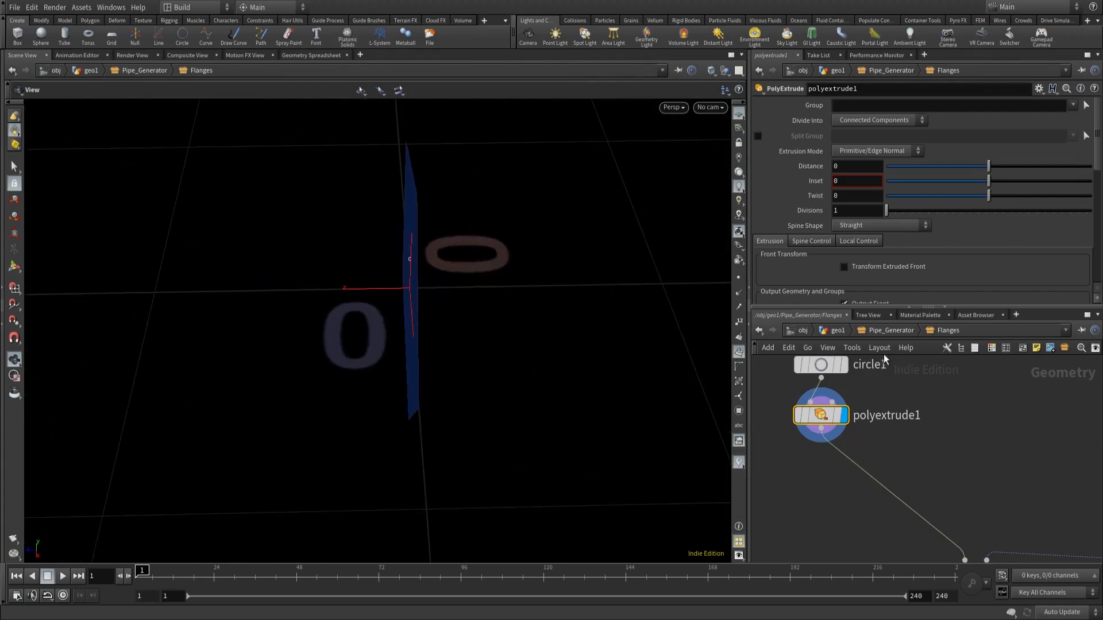
{"action": "left_click", "coordinate": [821, 365]}
{"action": "left_click_drag", "start_coordinate": [905, 210], "coordinate": [943, 211]}
{"action": "left_click_drag", "start_coordinate": [436, 337], "coordinate": [553, 288]}
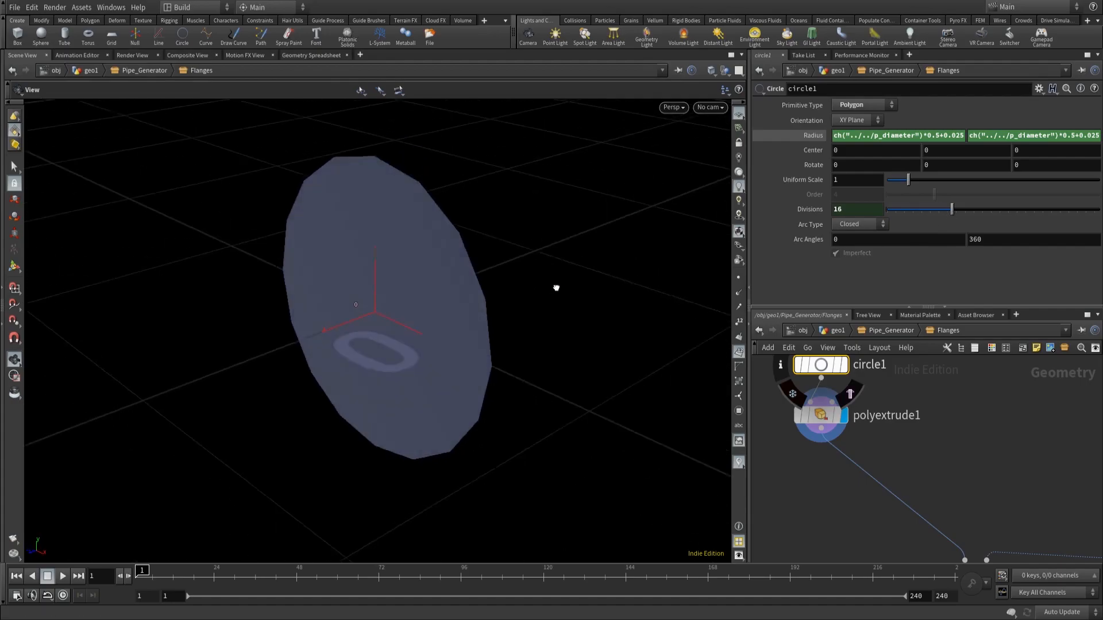
Extrude the disc by a distance of -0.017 and enable Output Back on polyextrude1.
{"action": "left_click", "coordinate": [820, 414]}
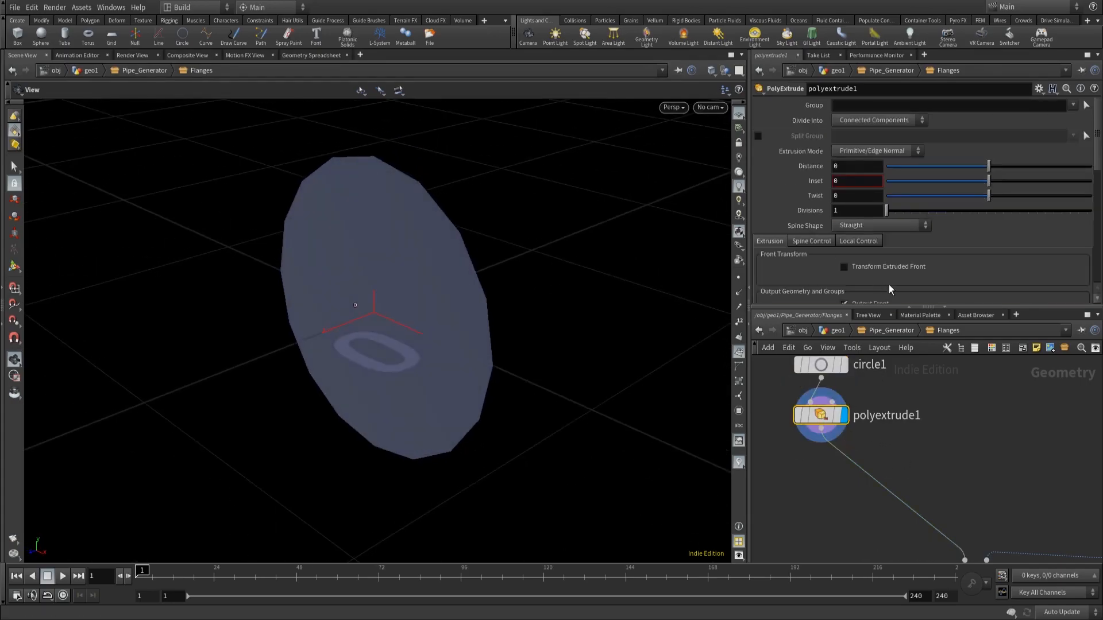
{"action": "mouse_move", "coordinate": [988, 168]}
{"action": "left_mouse_down"}
{"action": "mouse_move", "coordinate": [1011, 168]}
{"action": "mouse_move", "coordinate": [986, 168]}
{"action": "left_mouse_up"}
{"action": "scroll", "coordinate": [903, 291], "scroll_direction": "down", "scroll_amount": 2}
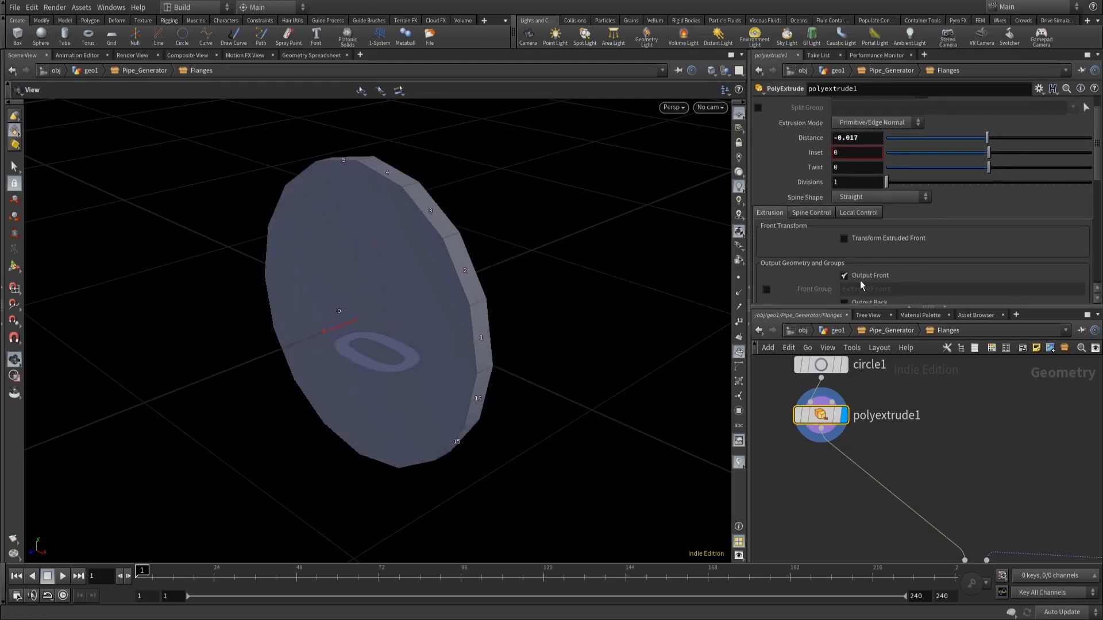
{"action": "scroll", "coordinate": [871, 282], "scroll_direction": "down", "scroll_amount": 1}
{"action": "left_click", "coordinate": [844, 289]}
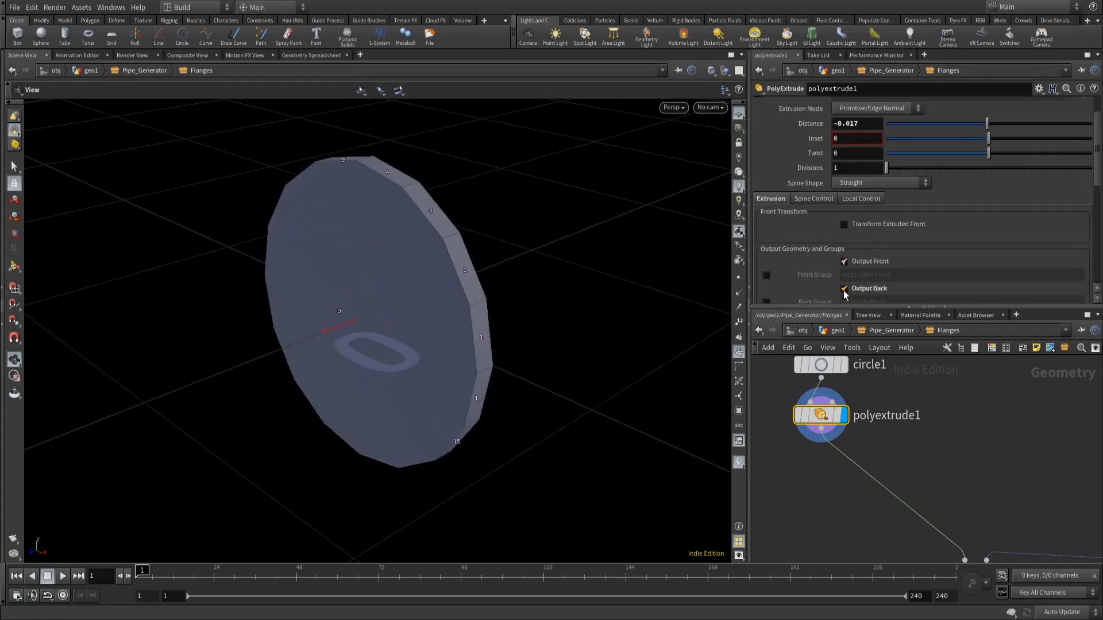
{"action": "left_click_drag", "start_coordinate": [553, 307], "coordinate": [500, 299]}
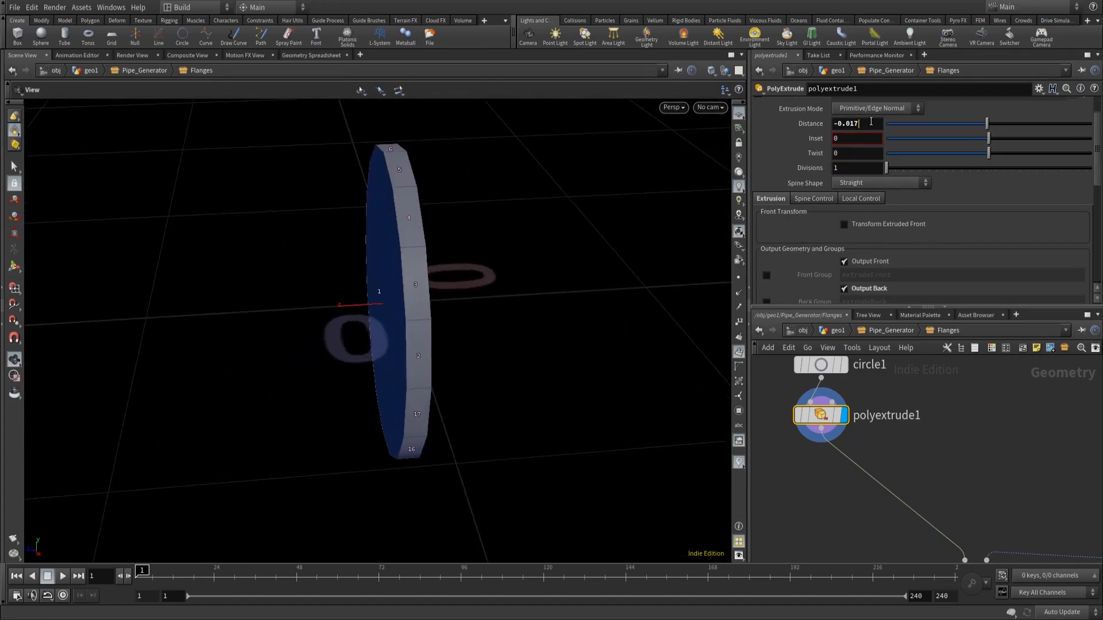
Set the extrusion distance of the flange disc to -0.005.
{"action": "key", "text": "BackSpace"}
{"action": "key", "text": "BackSpace"}
{"action": "type", "text": "05"}
{"action": "key", "text": "Return"}
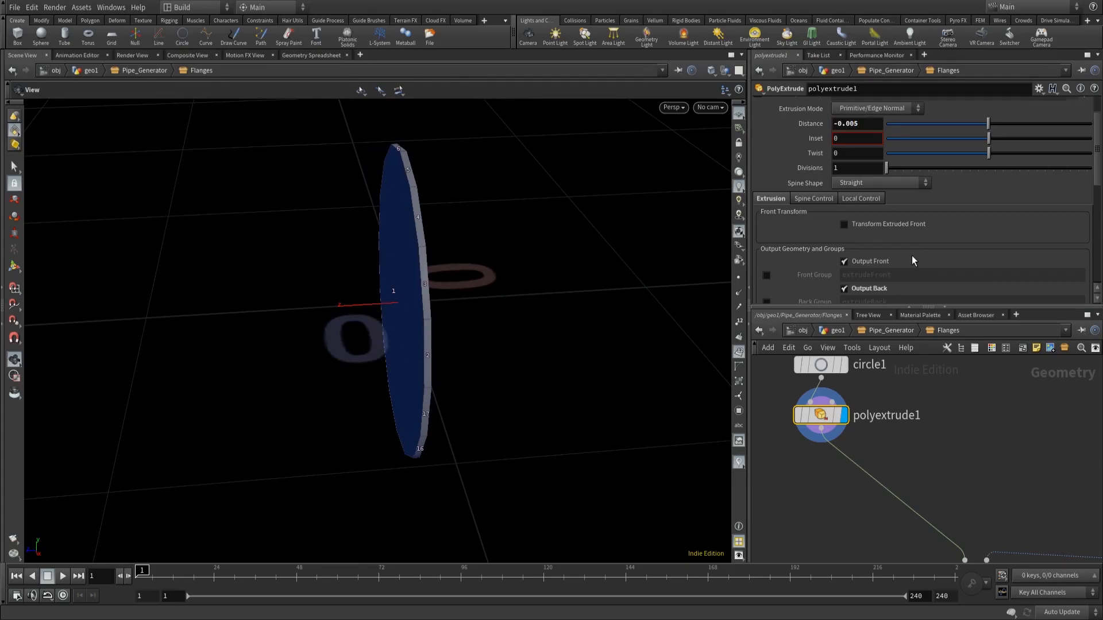
Add a PolyBevel node between polyextrude1 and copytopoints1 and display its result.
{"action": "left_click_drag", "start_coordinate": [425, 344], "coordinate": [456, 335]}
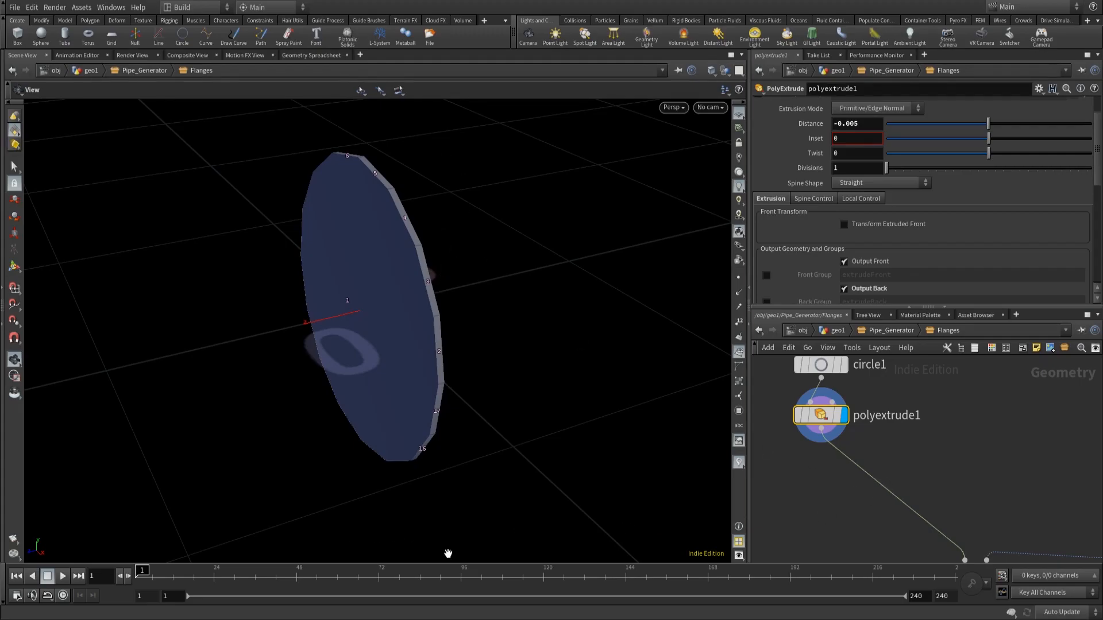
{"action": "middle_click_drag", "start_coordinate": [727, 485], "coordinate": [733, 450]}
{"action": "left_click", "coordinate": [820, 471]}
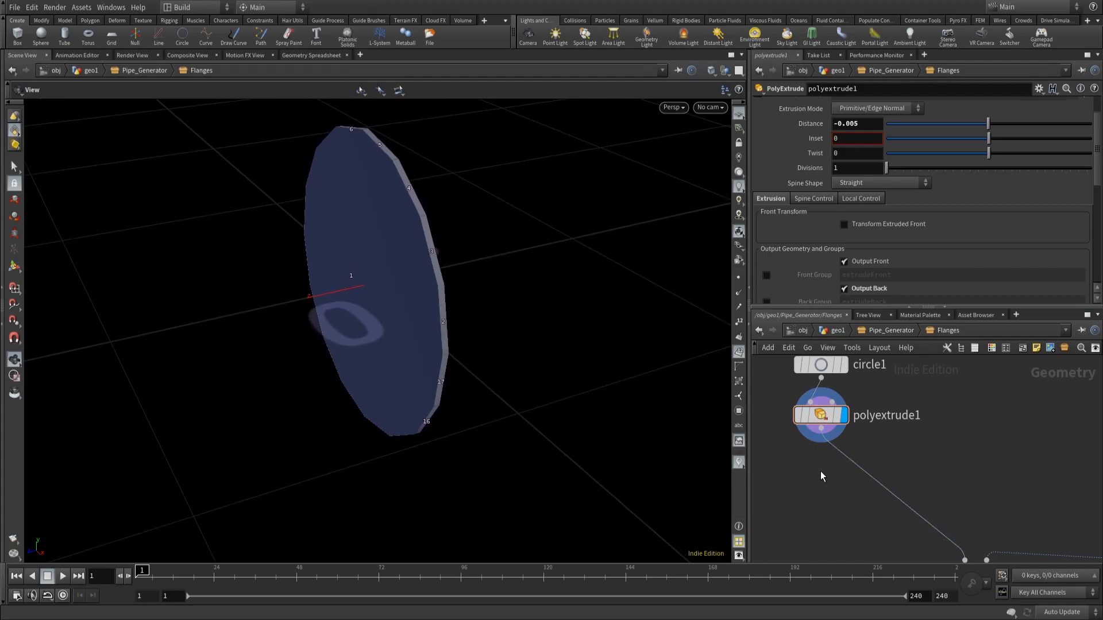
{"action": "key", "text": "Tab"}
{"action": "type", "text": "poly"}
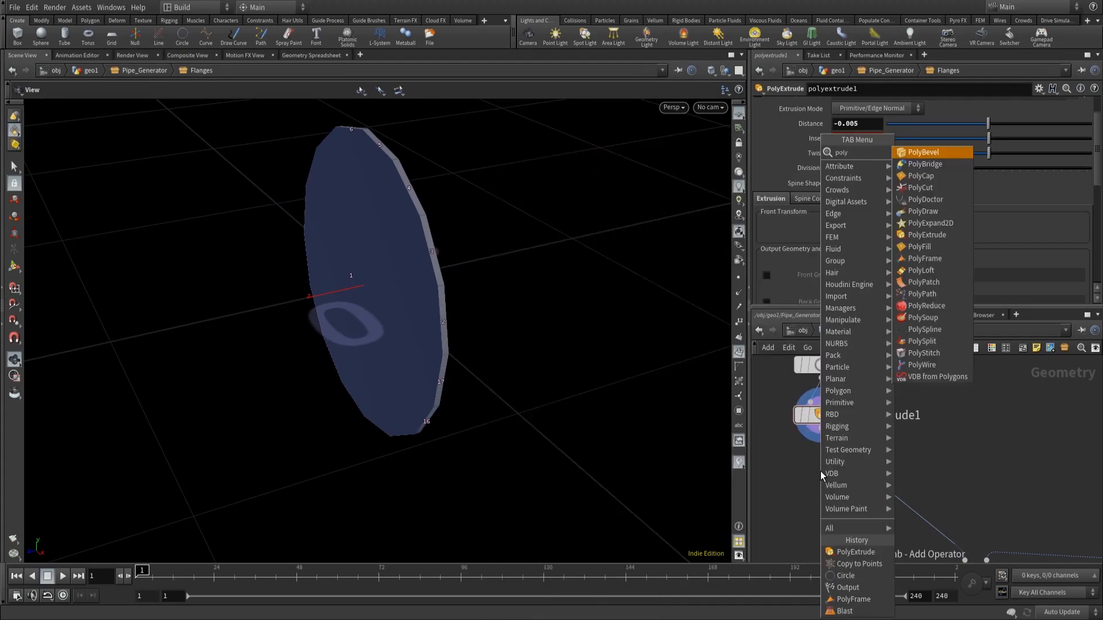
{"action": "key", "text": "Return"}
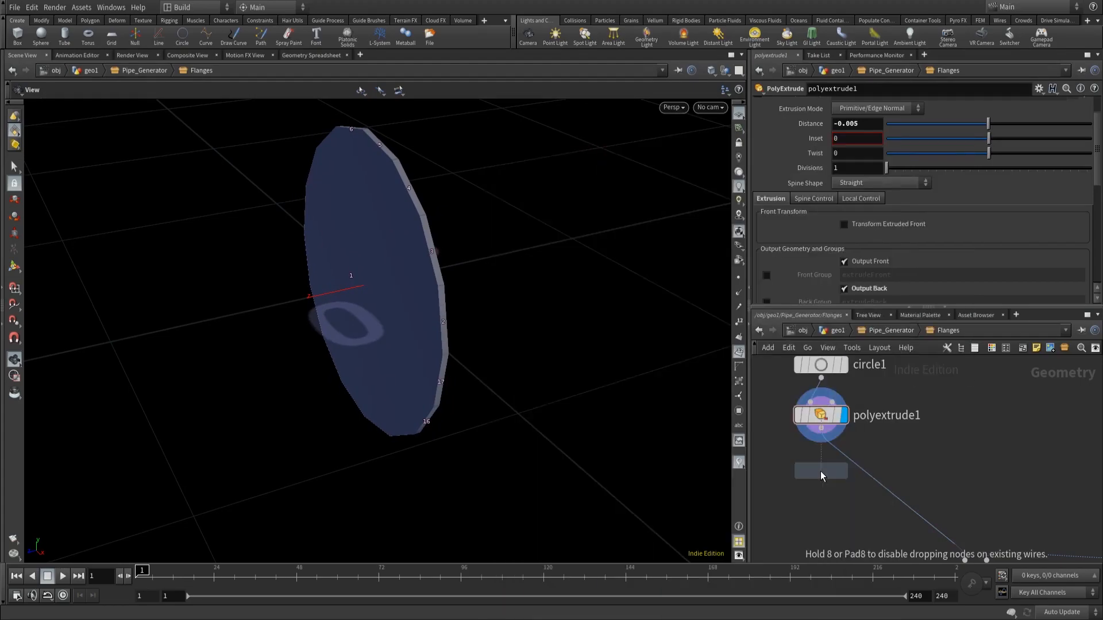
{"action": "mouse_move", "coordinate": [820, 471]}
{"action": "left_mouse_down"}
{"action": "mouse_move", "coordinate": [809, 452]}
{"action": "mouse_move", "coordinate": [823, 470]}
{"action": "mouse_move", "coordinate": [813, 471]}
{"action": "left_mouse_up"}
{"action": "left_click", "coordinate": [845, 471]}
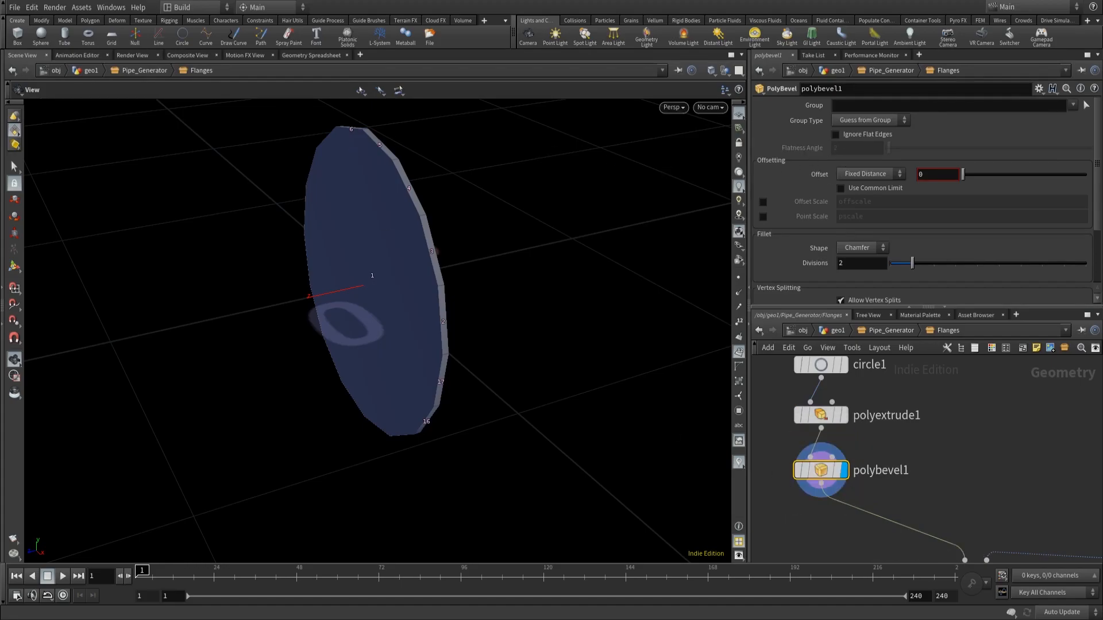
Set the bevel offset of polybevel1 to 0.001 and enable Ignore Flat Edges.
{"action": "left_click", "coordinate": [936, 172]}
{"action": "type", "text": "0.00"}
{"action": "key", "text": "Return"}
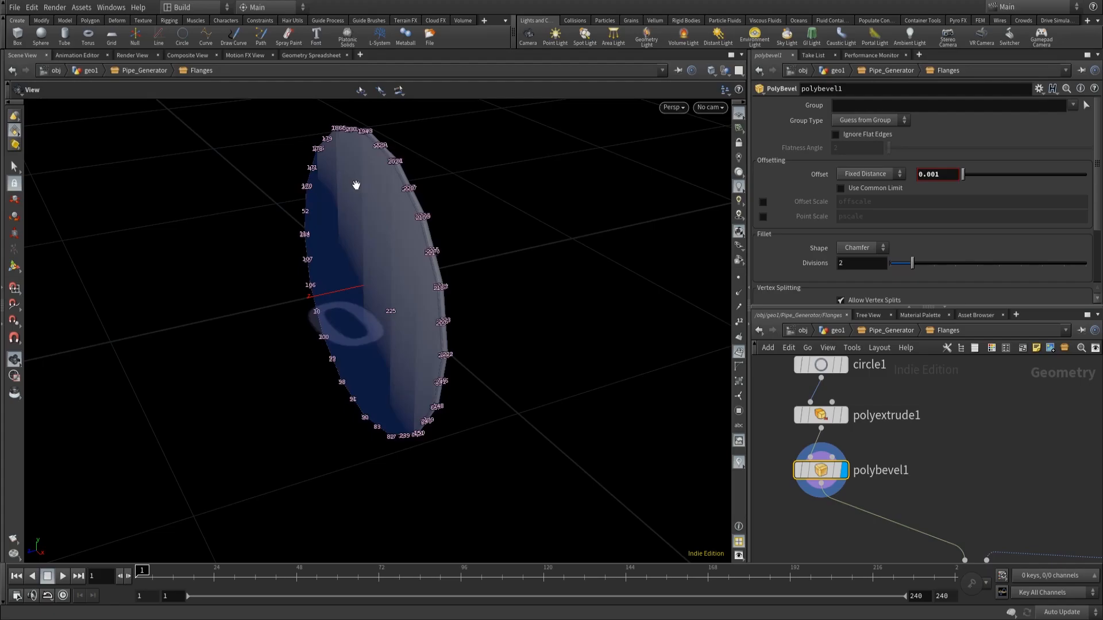
{"action": "left_click", "coordinate": [835, 134]}
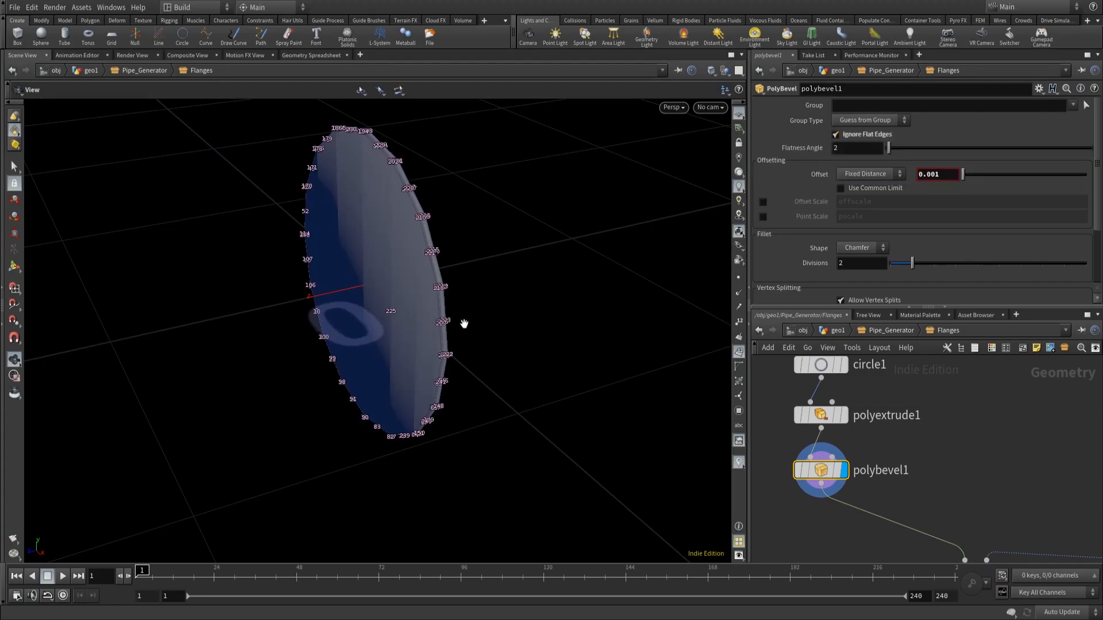
{"action": "scroll", "coordinate": [408, 218], "scroll_direction": "up", "scroll_amount": 5}
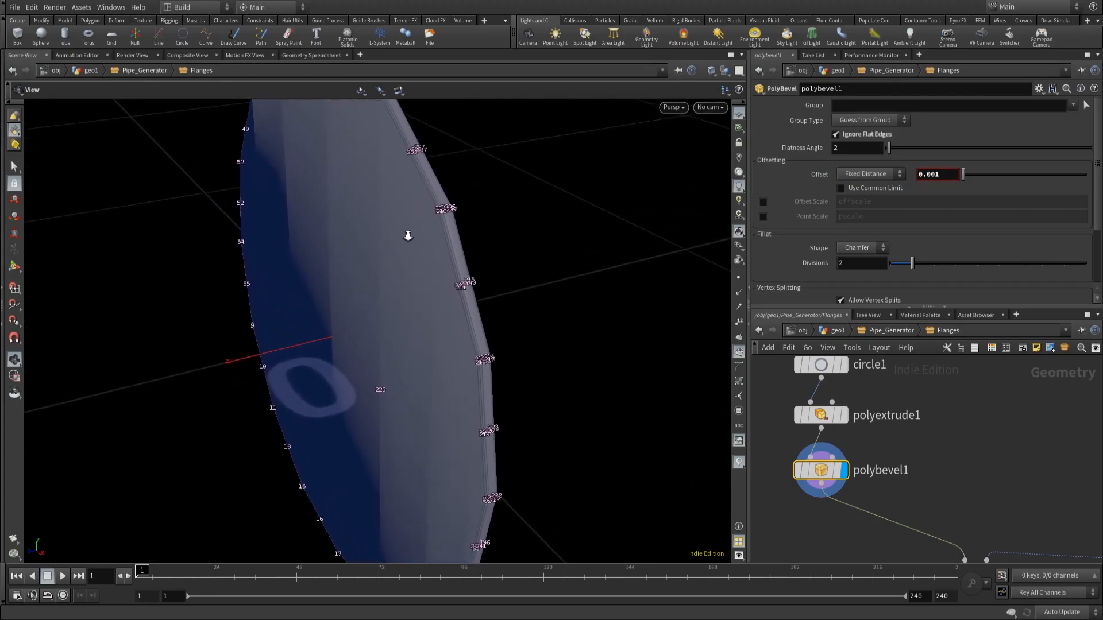
{"action": "scroll", "coordinate": [405, 237], "scroll_direction": "up", "scroll_amount": 2}
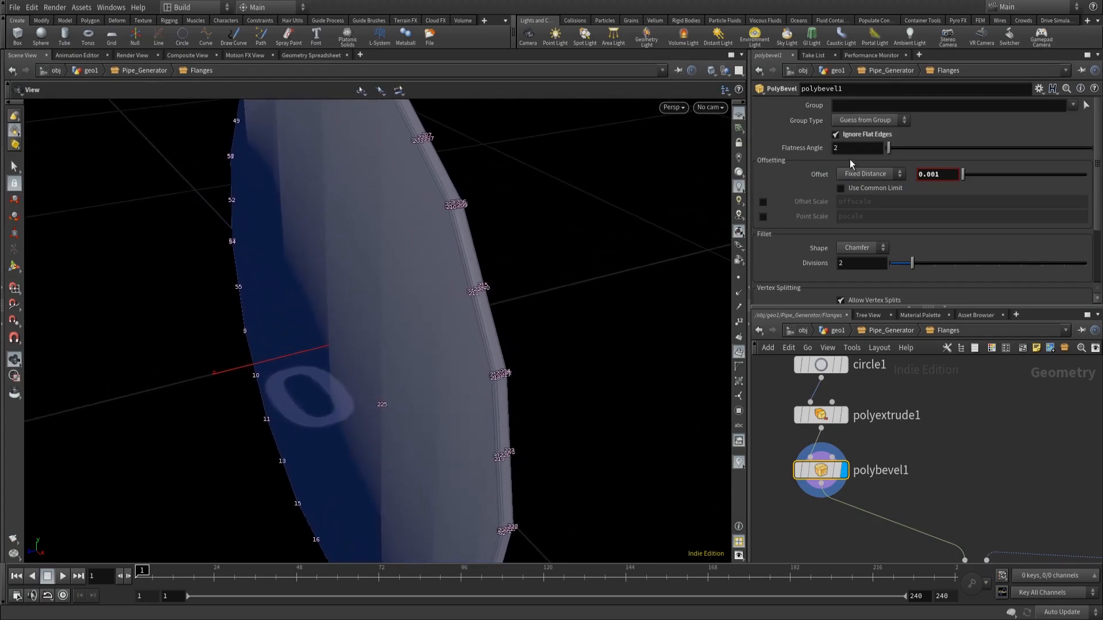
Set the flatness angle of polybevel1 to 70 and inspect the disc's bevelled rim from both sides.
{"action": "left_click_drag", "start_coordinate": [888, 148], "coordinate": [639, 142]}
{"action": "type", "text": "70"}
{"action": "key", "text": "Return"}
{"action": "left_click_drag", "start_coordinate": [406, 189], "coordinate": [330, 150]}
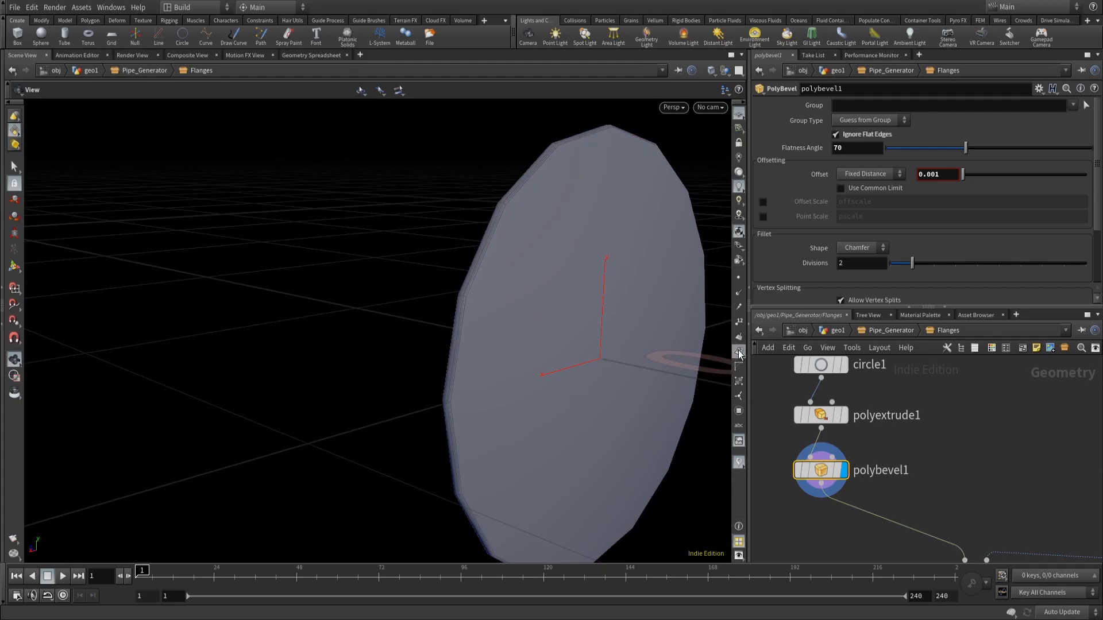
{"action": "left_click_drag", "start_coordinate": [394, 408], "coordinate": [507, 320]}
{"action": "left_click_drag", "start_coordinate": [628, 391], "coordinate": [628, 407]}
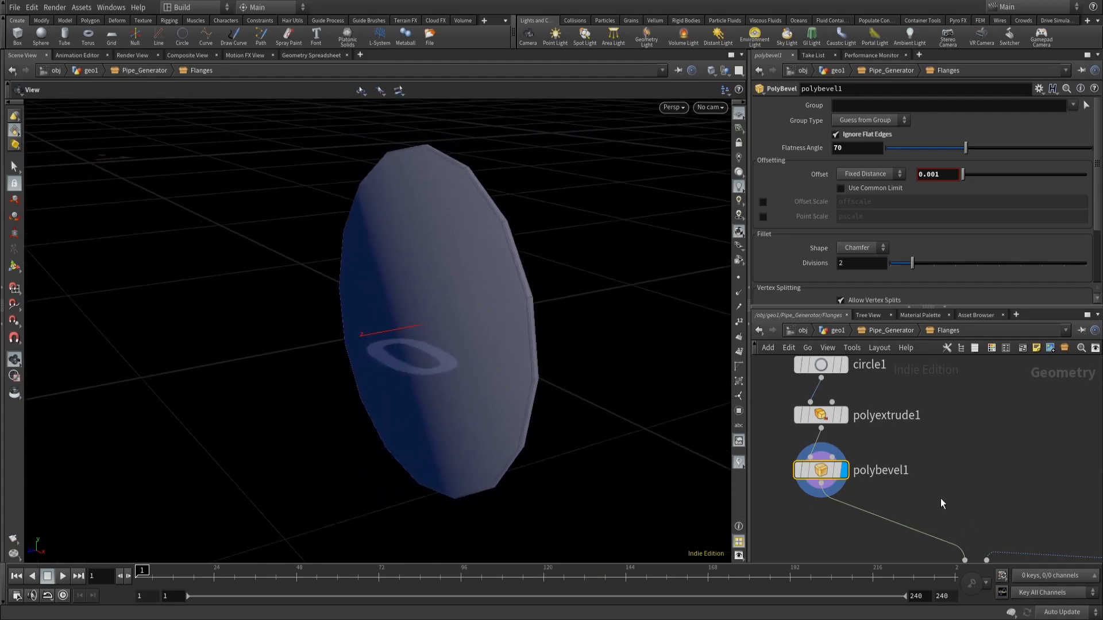
Insert a UV Project node between polybevel1 and copytopoints1 and display its result.
{"action": "middle_click_drag", "start_coordinate": [972, 487], "coordinate": [975, 430]}
{"action": "left_click", "coordinate": [844, 475]}
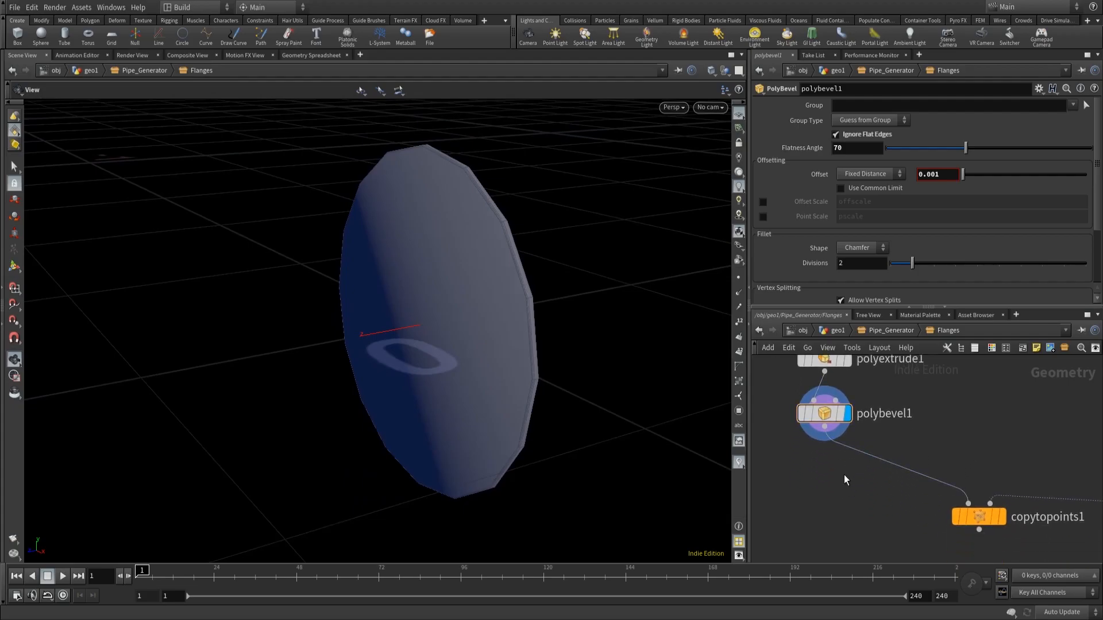
{"action": "key", "text": "Tab"}
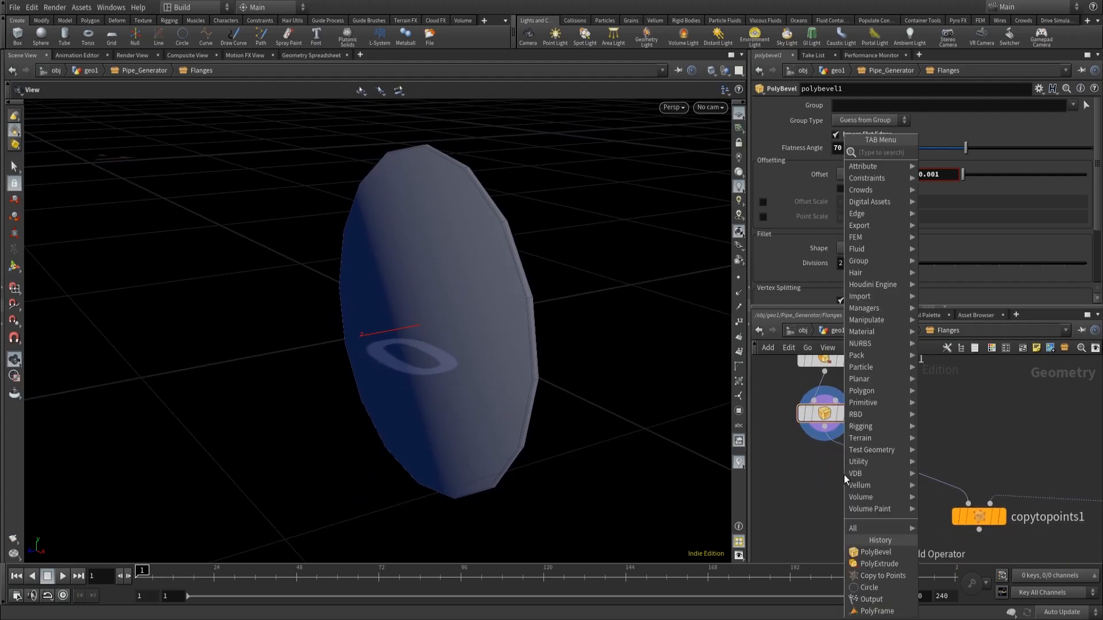
{"action": "type", "text": "uv p"}
{"action": "key", "text": "Return"}
{"action": "mouse_move", "coordinate": [843, 474]}
{"action": "left_mouse_down"}
{"action": "mouse_move", "coordinate": [870, 465]}
{"action": "mouse_move", "coordinate": [797, 468]}
{"action": "mouse_move", "coordinate": [825, 465]}
{"action": "left_mouse_up"}
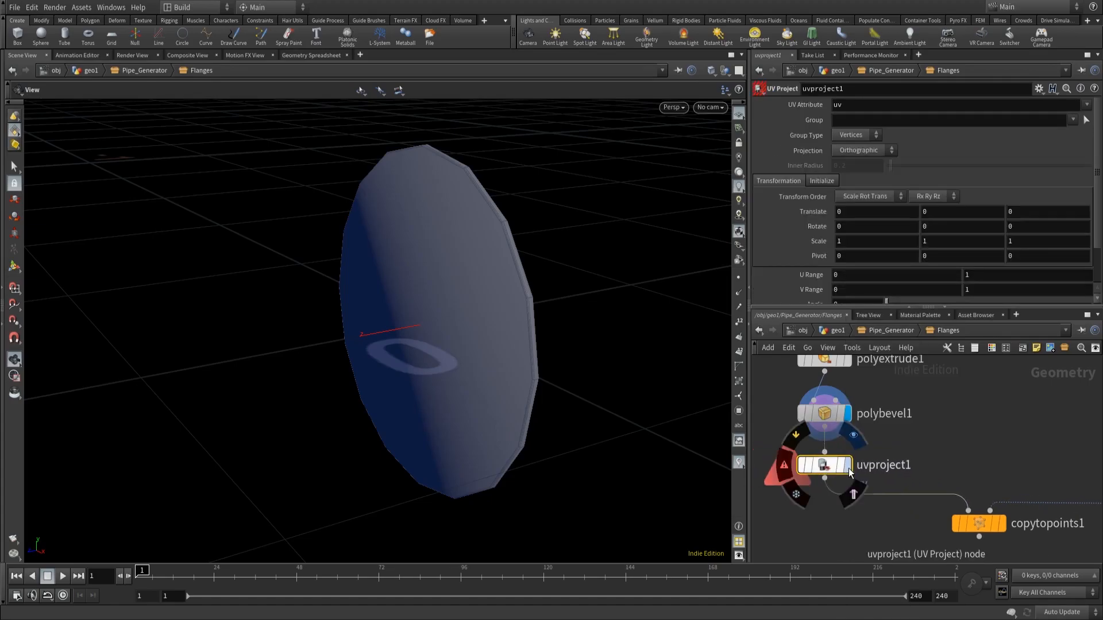
{"action": "left_click", "coordinate": [849, 467]}
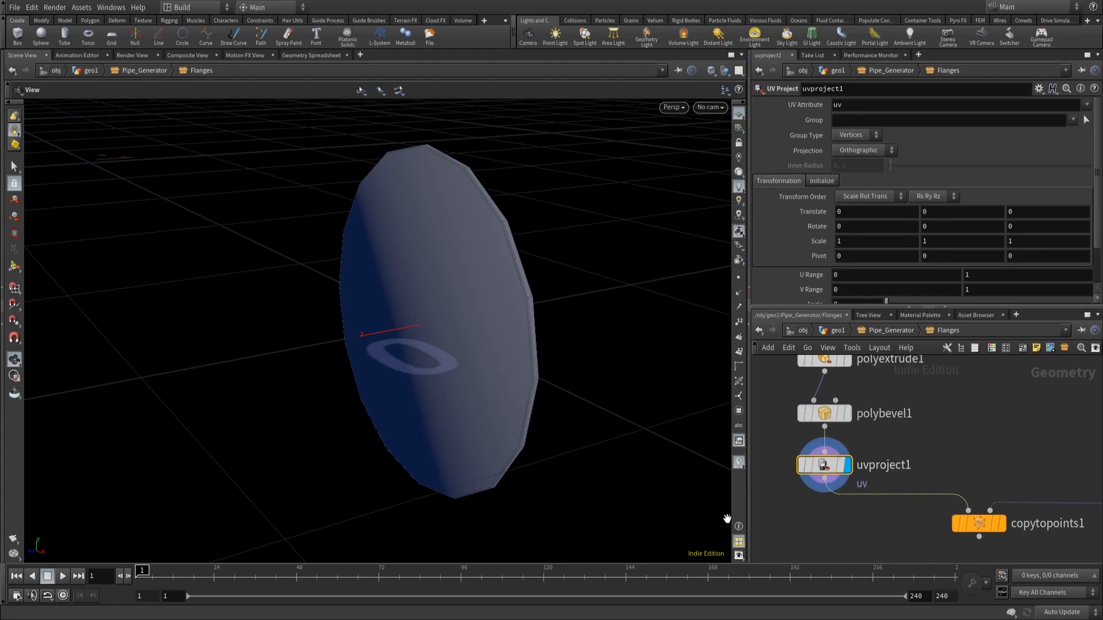
Add a UV Quick Shade node fed by uvproject1 and display it to check the disc's UVs.
{"action": "middle_click_drag", "start_coordinate": [855, 536], "coordinate": [874, 488]}
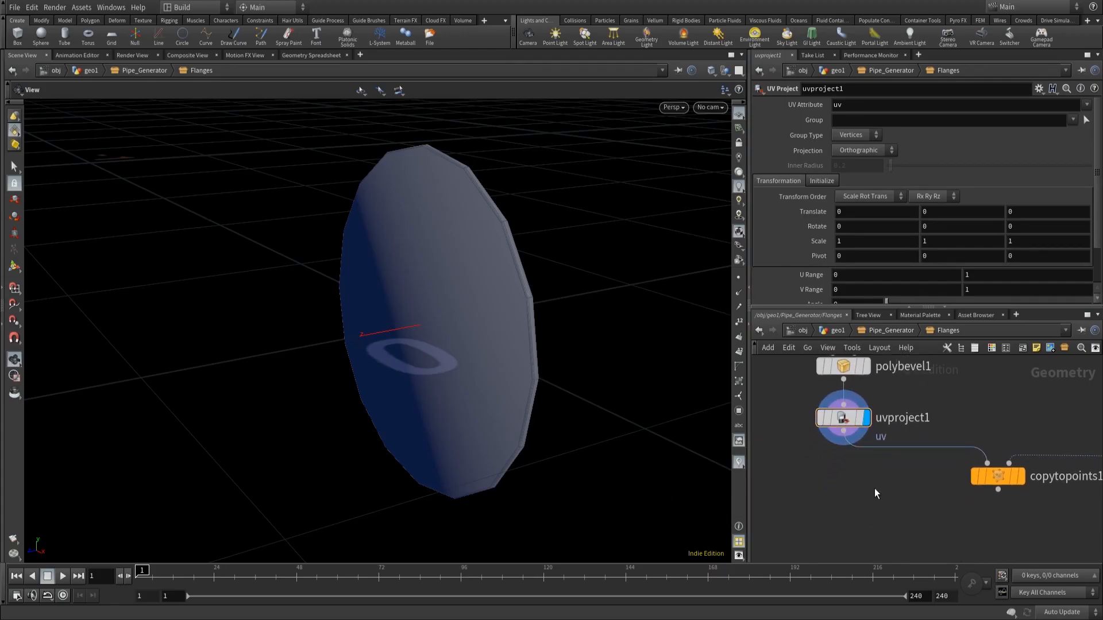
{"action": "key", "text": "Tab"}
{"action": "type", "text": "qu"}
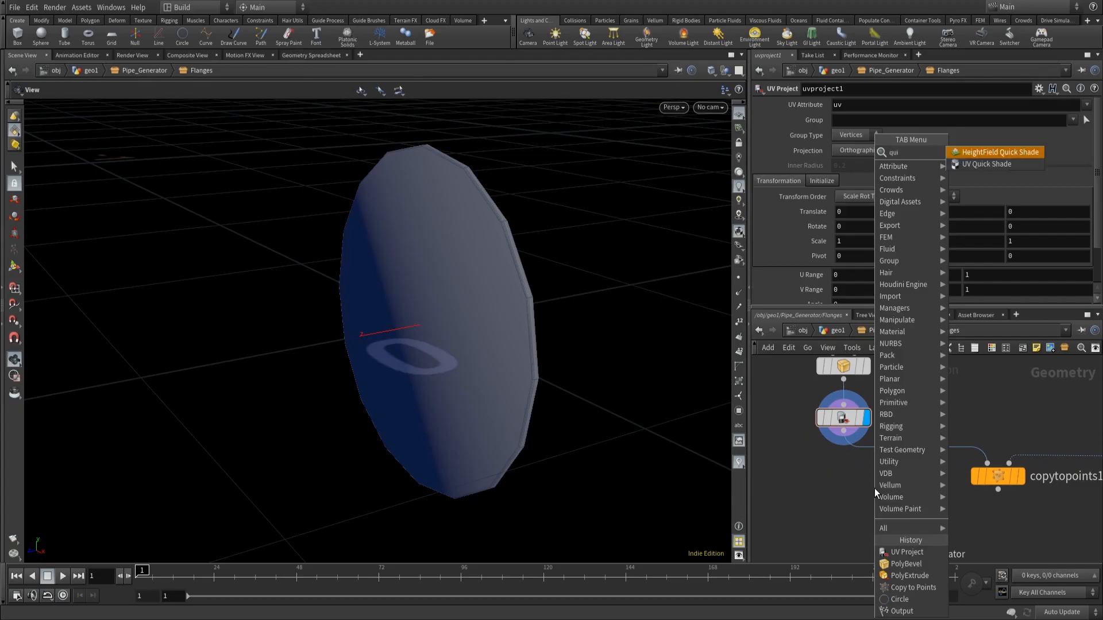
{"action": "type", "text": "ic"}
{"action": "key", "text": "Down"}
{"action": "key", "text": "Return"}
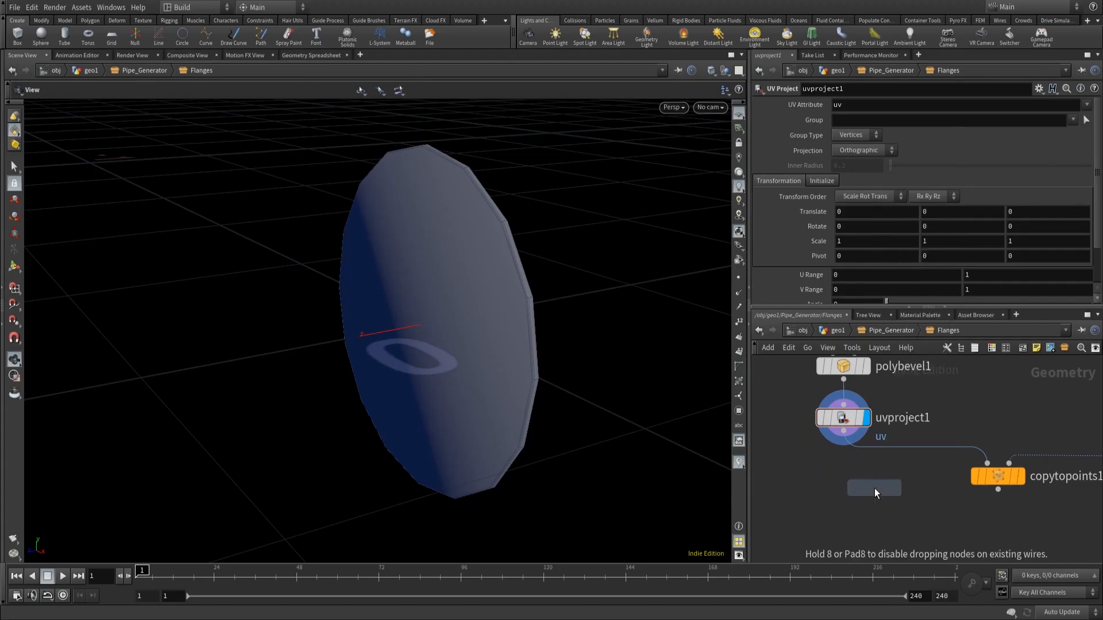
{"action": "left_click", "coordinate": [874, 488]}
{"action": "left_click_drag", "start_coordinate": [843, 432], "coordinate": [874, 477]}
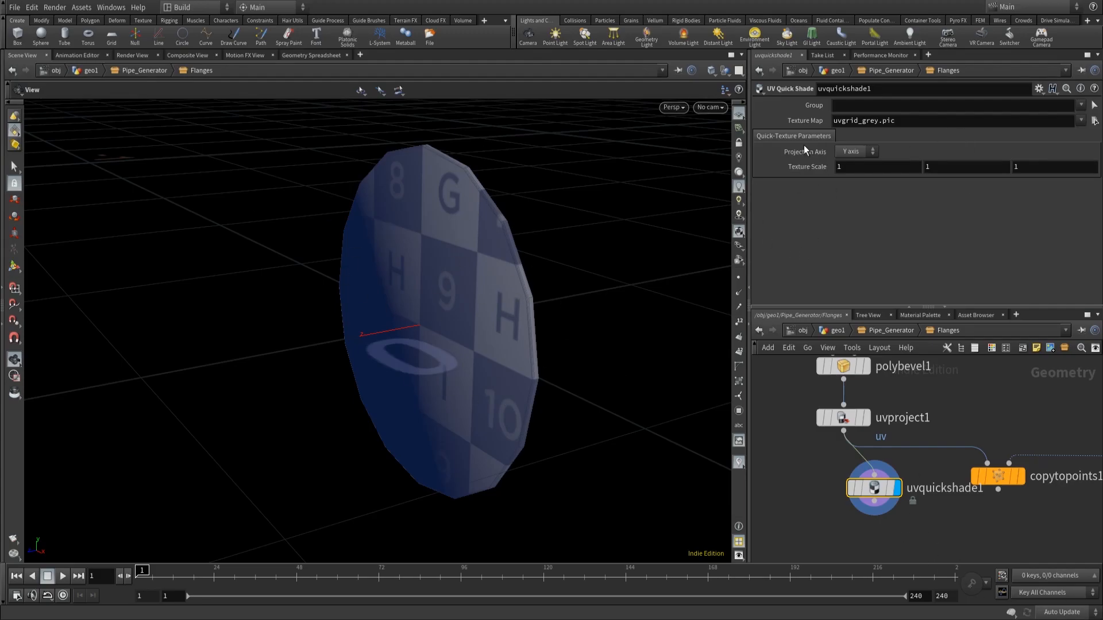
Review the UV Project settings and delete the uvquickshade1 node.
{"action": "left_click", "coordinate": [860, 420]}
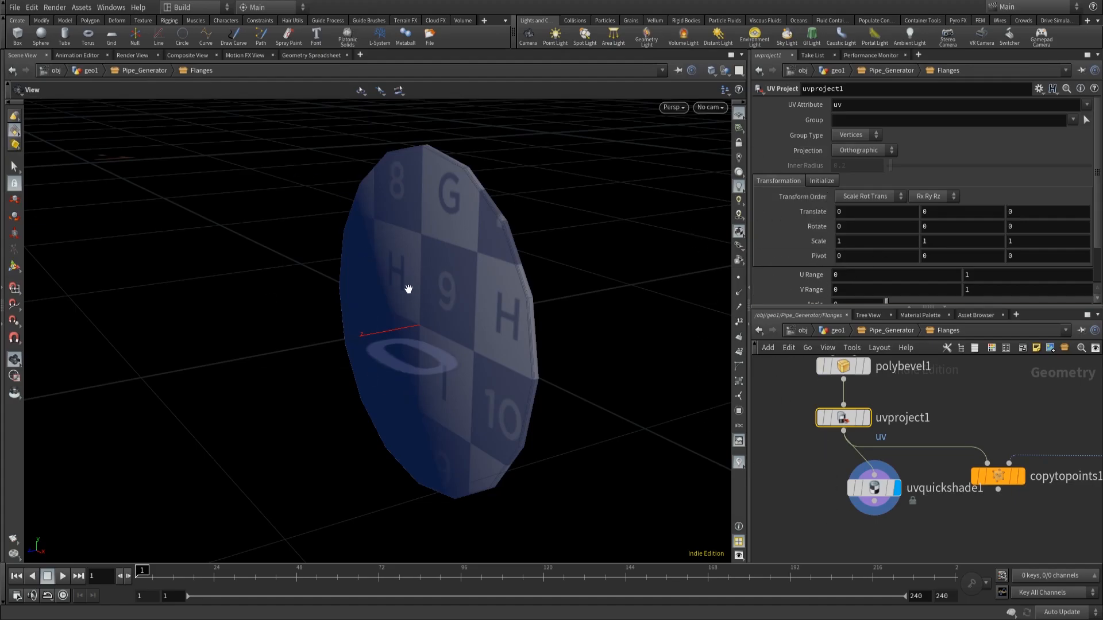
{"action": "scroll", "coordinate": [976, 528], "scroll_direction": "down", "scroll_amount": 4}
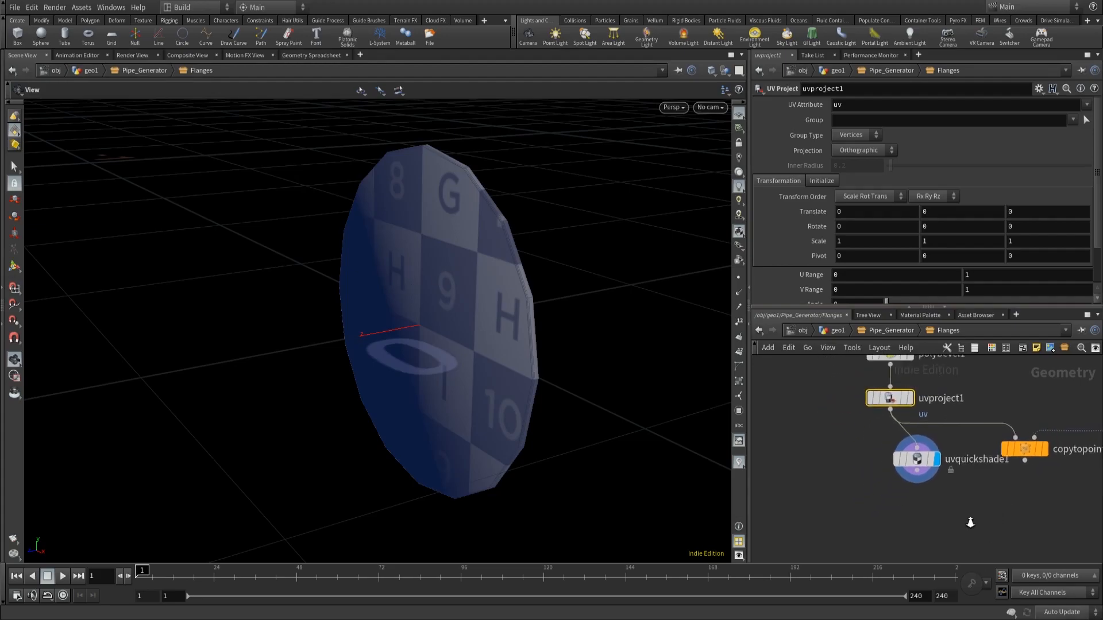
{"action": "left_click_drag", "start_coordinate": [914, 419], "coordinate": [940, 501]}
{"action": "left_click", "coordinate": [939, 497]}
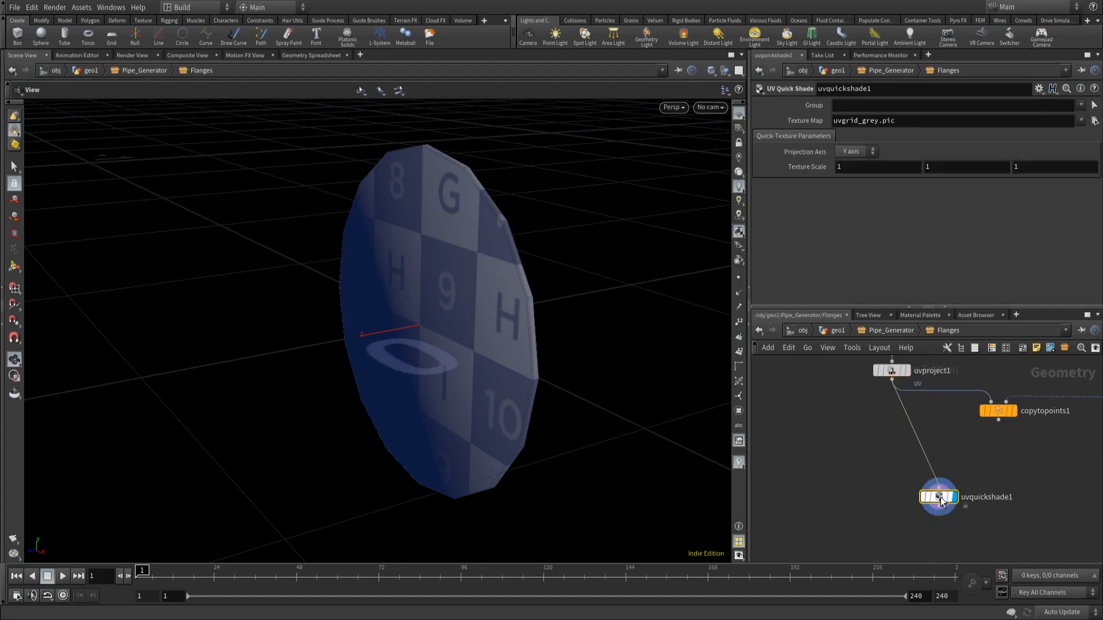
{"action": "key", "text": "Delete"}
Add a Transform node branching off uvproject1 and place it beside copytopoints1.
{"action": "left_click_drag", "start_coordinate": [555, 314], "coordinate": [493, 325]}
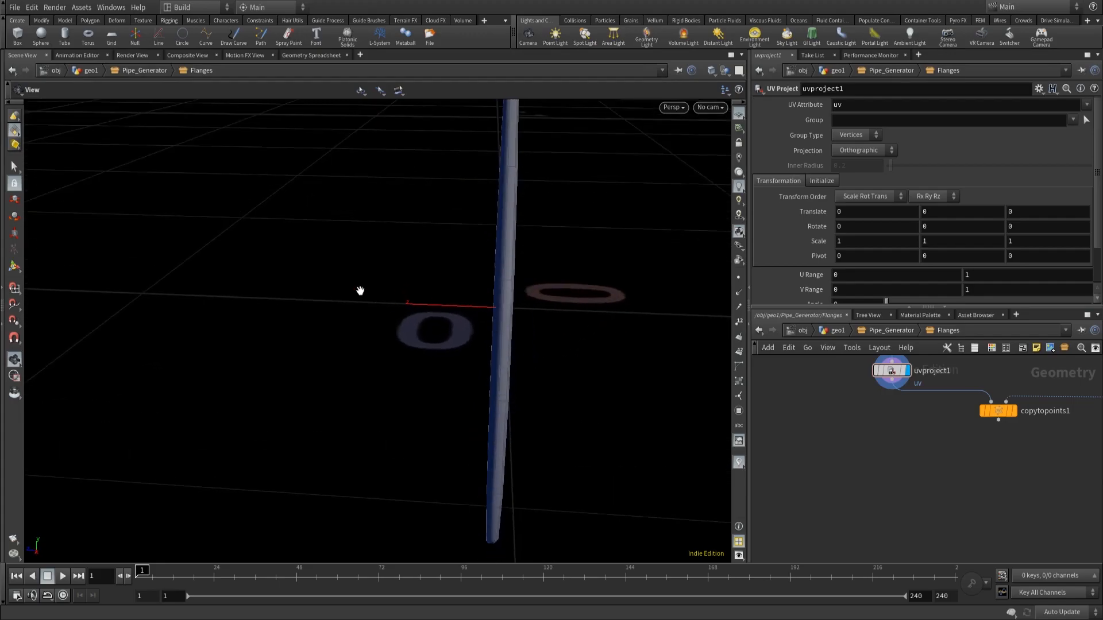
{"action": "scroll", "coordinate": [569, 377], "scroll_direction": "down", "scroll_amount": 1}
{"action": "middle_click_drag", "start_coordinate": [868, 455], "coordinate": [862, 446]}
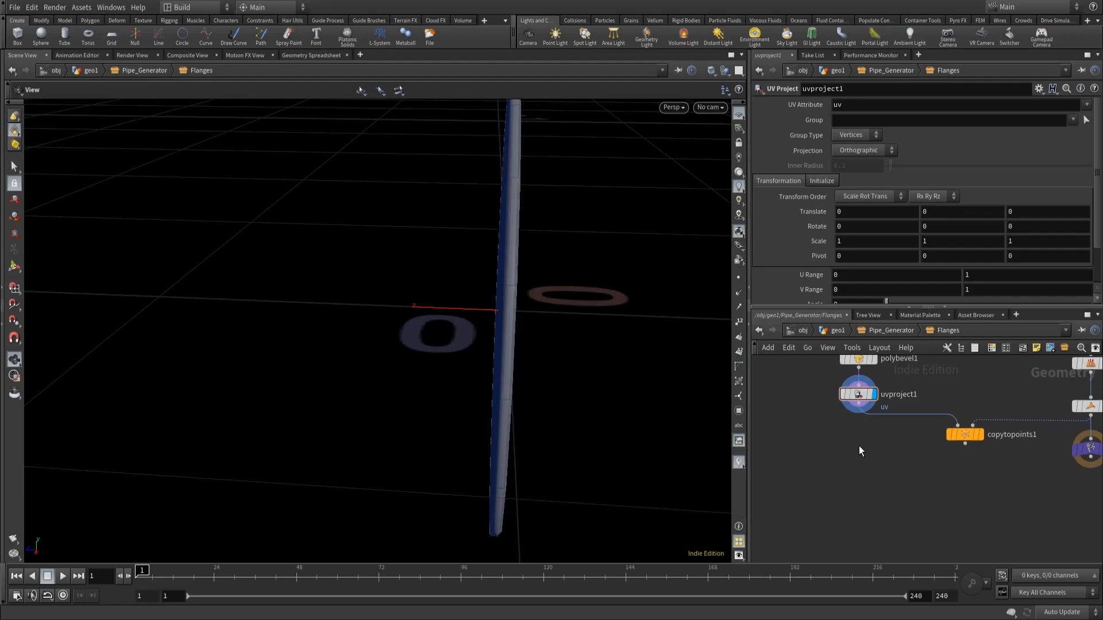
{"action": "key", "text": "Tab"}
{"action": "type", "text": "transf"}
{"action": "key", "text": "Return"}
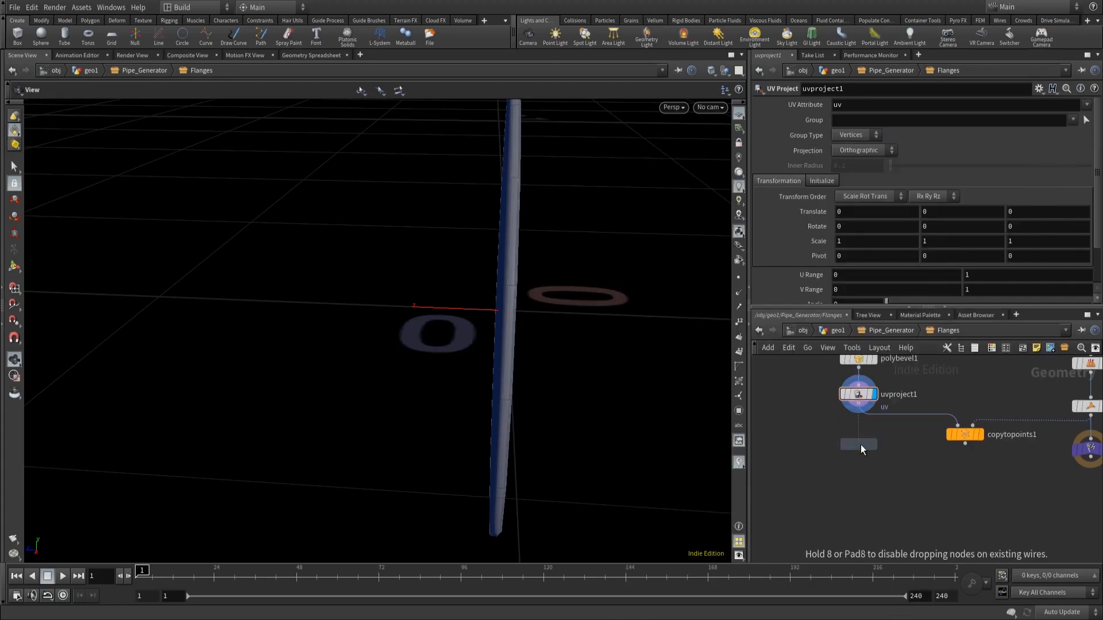
{"action": "left_click", "coordinate": [860, 445]}
{"action": "mouse_move", "coordinate": [835, 439]}
{"action": "left_mouse_down"}
{"action": "mouse_move", "coordinate": [842, 419]}
{"action": "mouse_move", "coordinate": [825, 426]}
{"action": "left_mouse_up"}
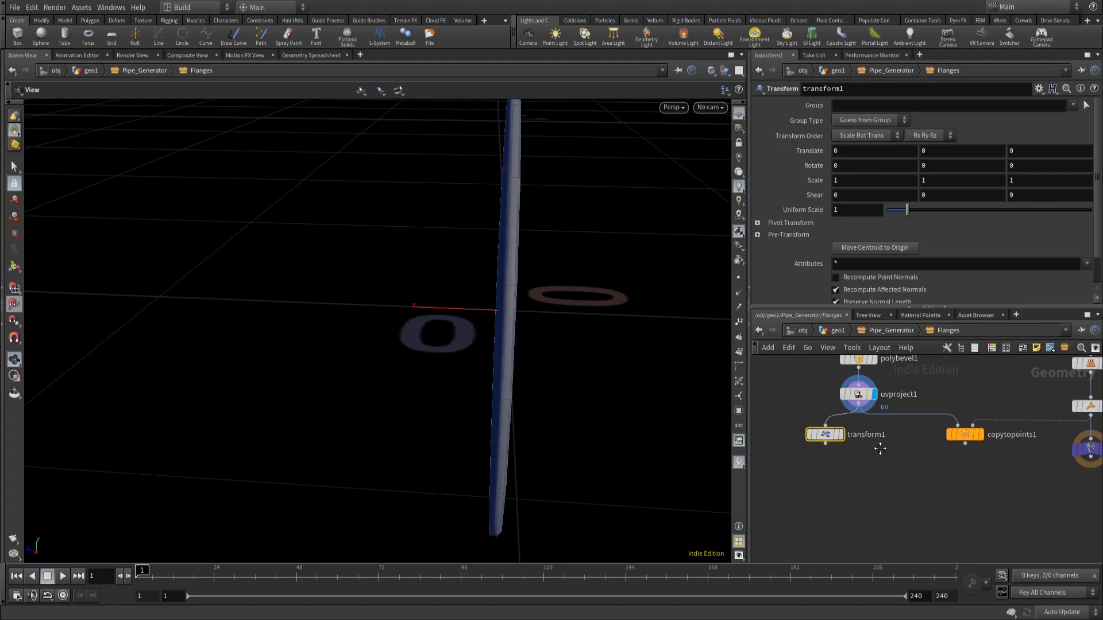
Copy the Distance parameter of polyextrude1 for use as a reference.
{"action": "middle_click_drag", "start_coordinate": [892, 384], "coordinate": [878, 445]}
{"action": "left_click", "coordinate": [847, 381]}
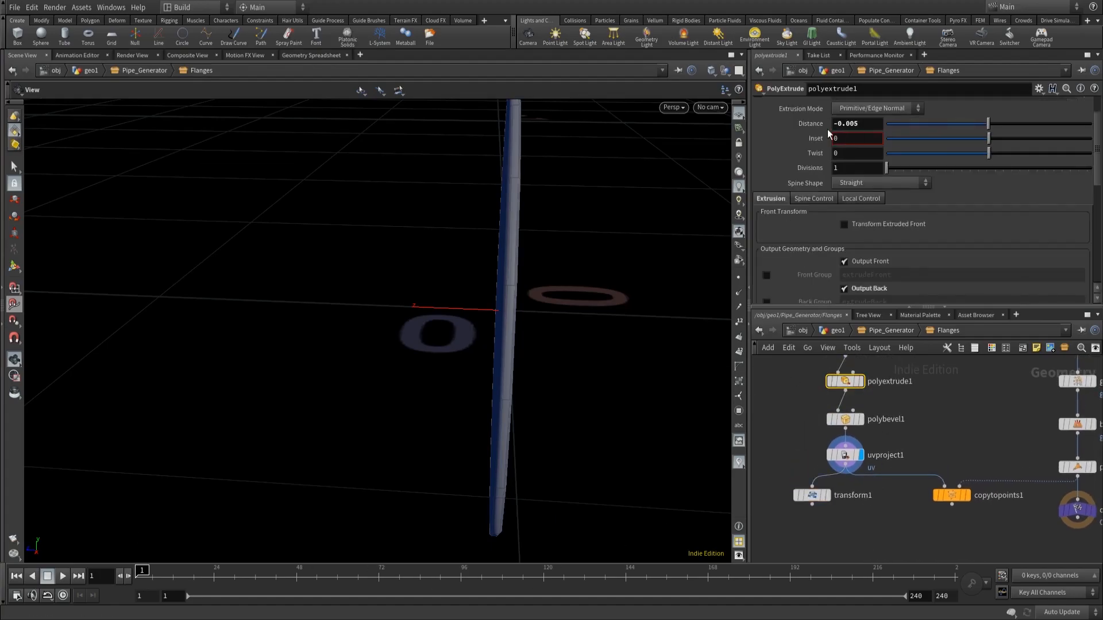
{"action": "right_click", "coordinate": [877, 123]}
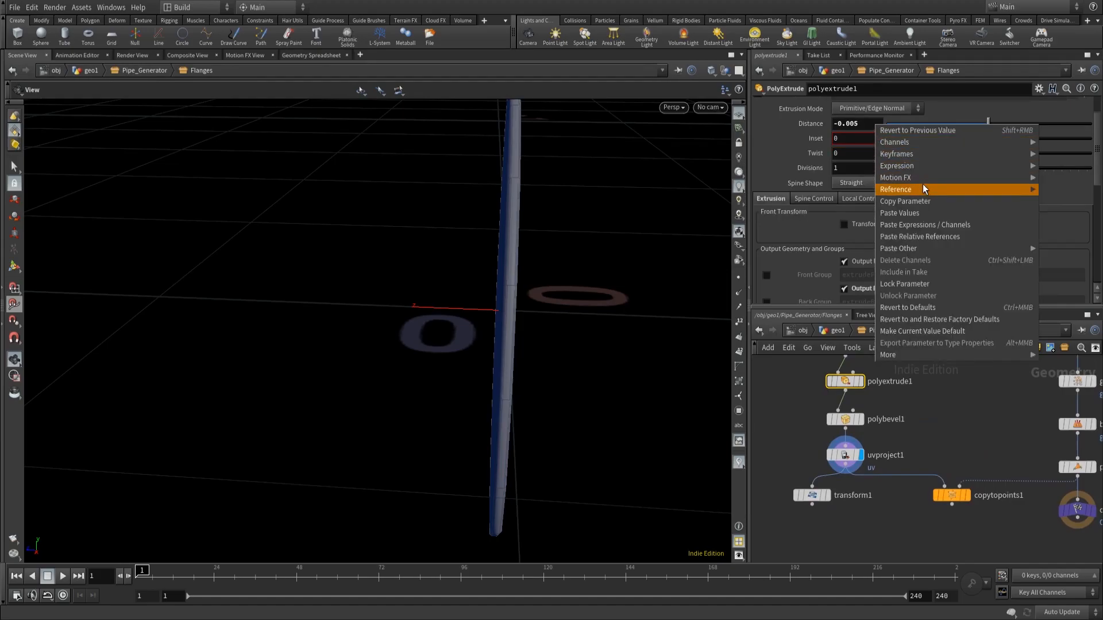
{"action": "left_click", "coordinate": [905, 201]}
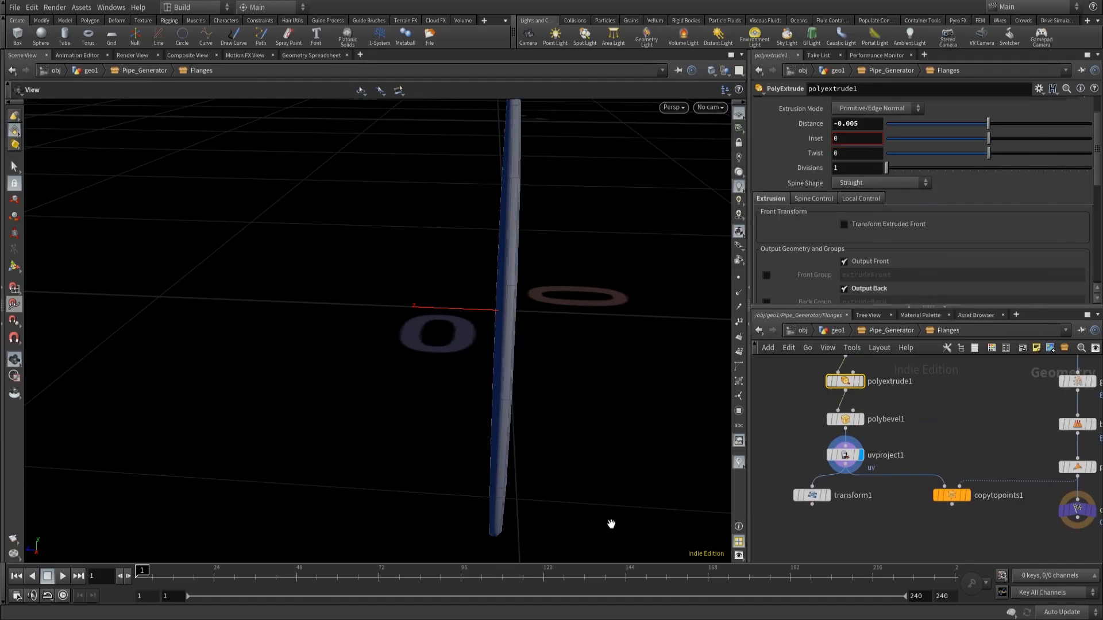
Try an X translation of 2.3 on transform1 and display that node.
{"action": "left_click_drag", "start_coordinate": [794, 466], "coordinate": [826, 523]}
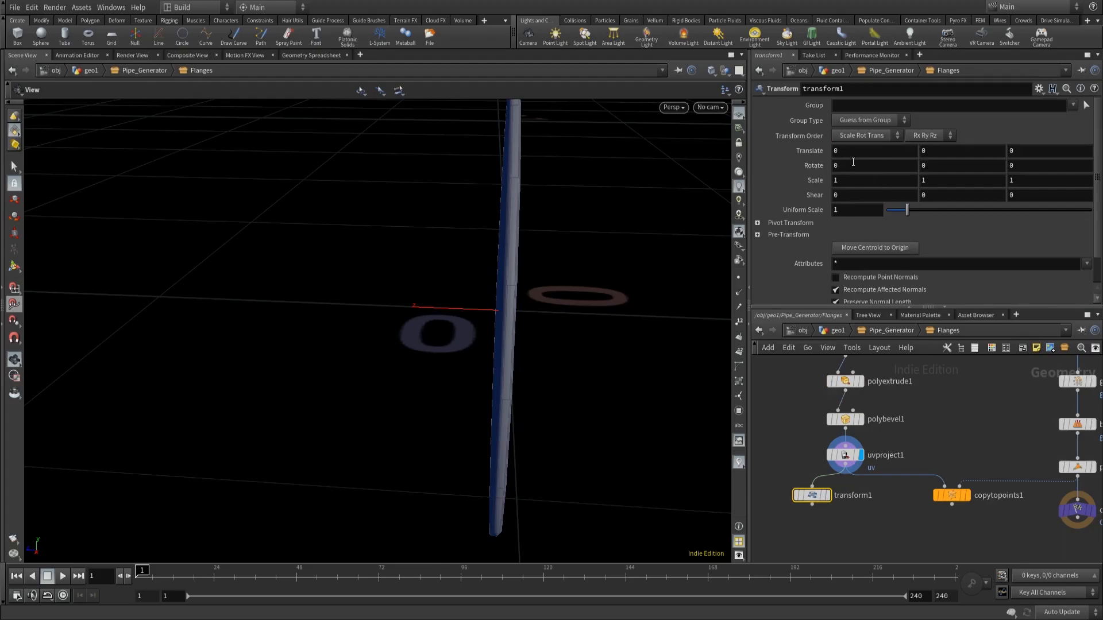
{"action": "middle_click_drag", "start_coordinate": [873, 151], "coordinate": [999, 154]}
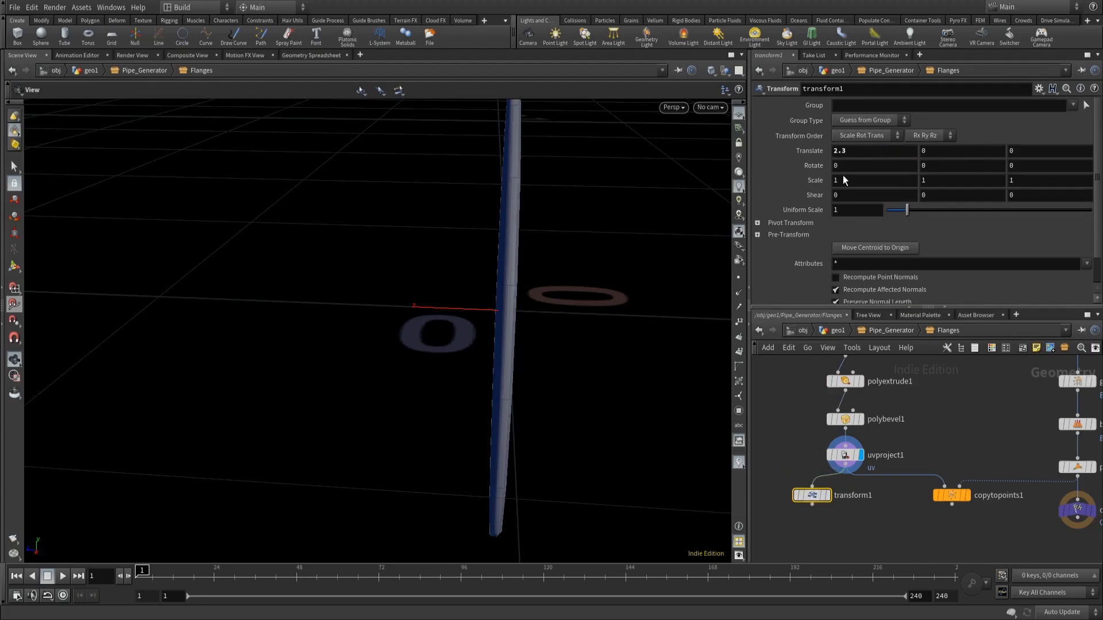
{"action": "left_click", "coordinate": [827, 496]}
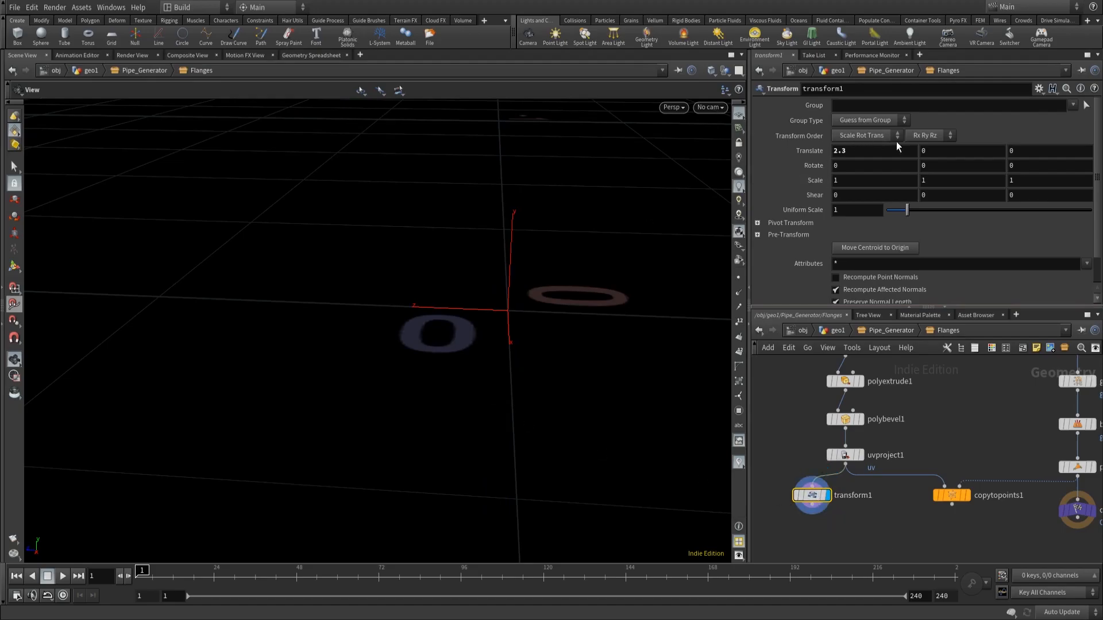
Reset transform1's X translation to 0 and link its Z translation to polyextrude1's distance with a relative reference.
{"action": "left_click", "coordinate": [844, 150]}
{"action": "type", "text": "0"}
{"action": "key", "text": "Return"}
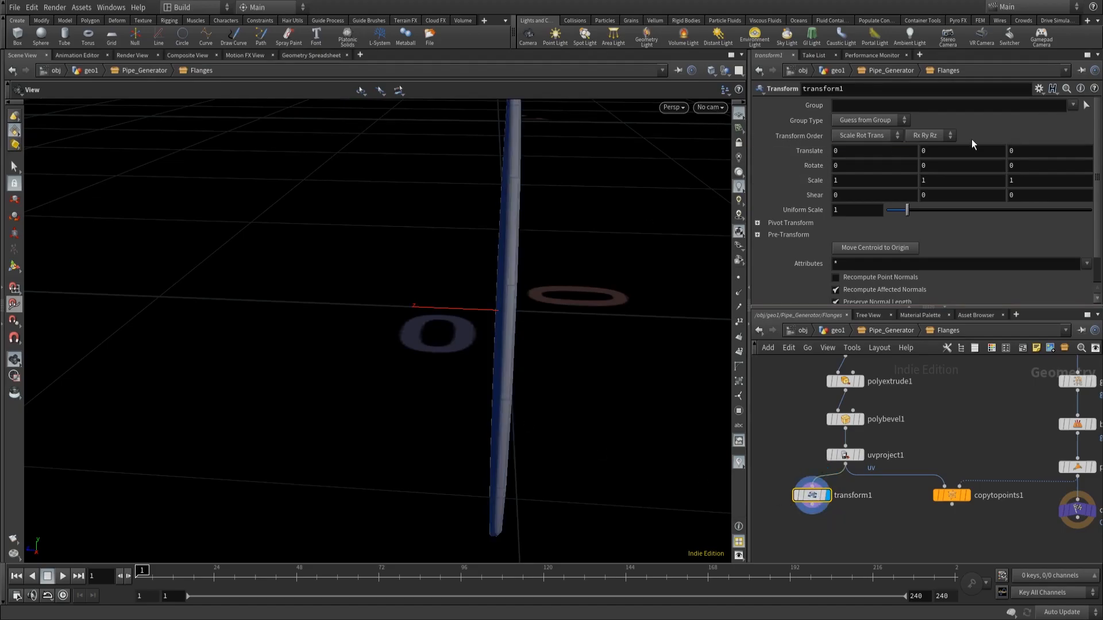
{"action": "right_click", "coordinate": [1044, 154]}
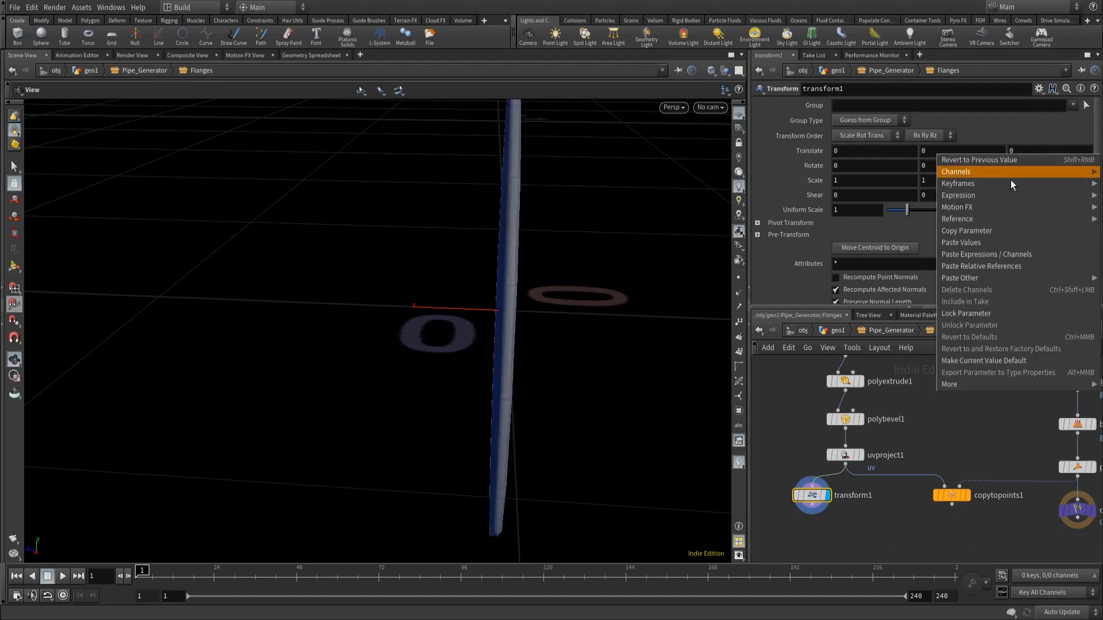
{"action": "left_click", "coordinate": [978, 267]}
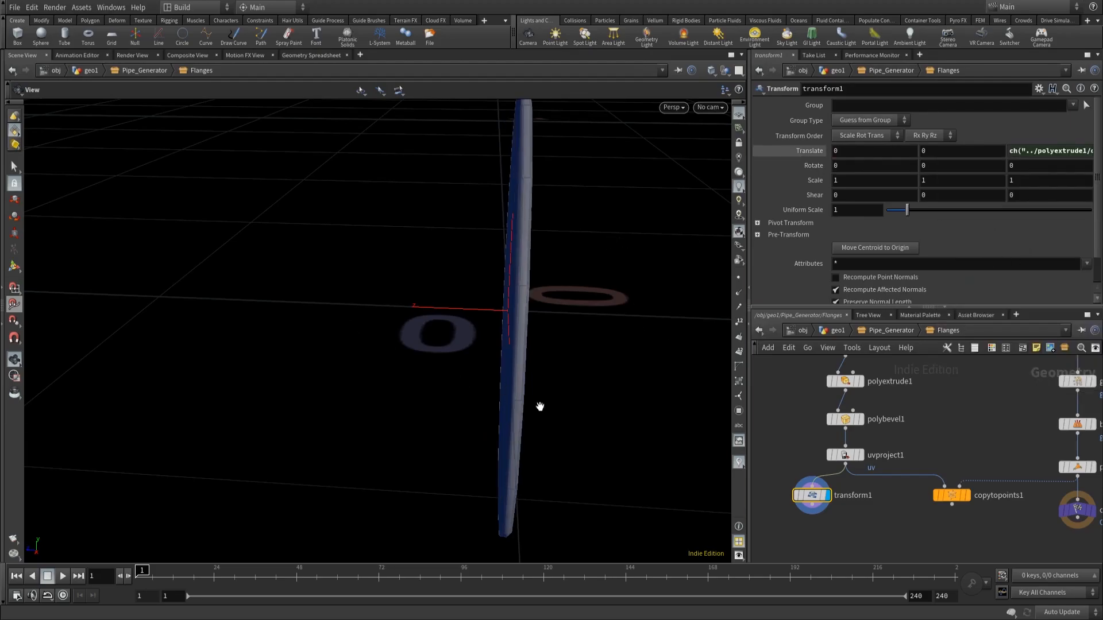
Compare the original disc with its offset copy by displaying uvproject1 and transform1 in turn.
{"action": "mouse_move", "coordinate": [620, 299]}
{"action": "left_mouse_down"}
{"action": "mouse_move", "coordinate": [612, 271]}
{"action": "mouse_move", "coordinate": [611, 285]}
{"action": "left_mouse_up"}
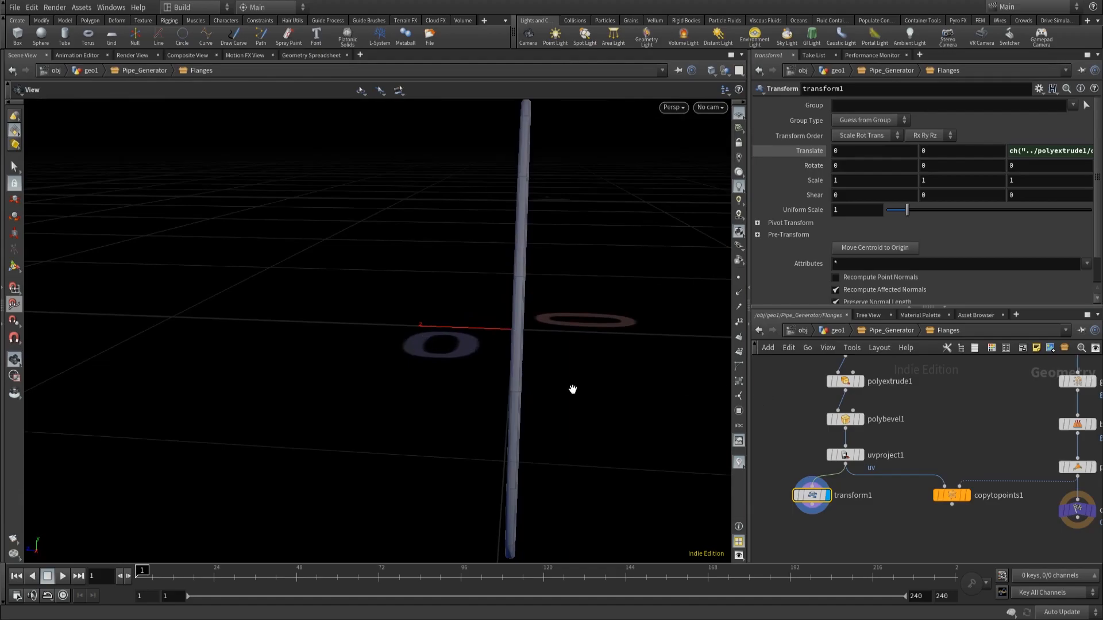
{"action": "left_click", "coordinate": [862, 456]}
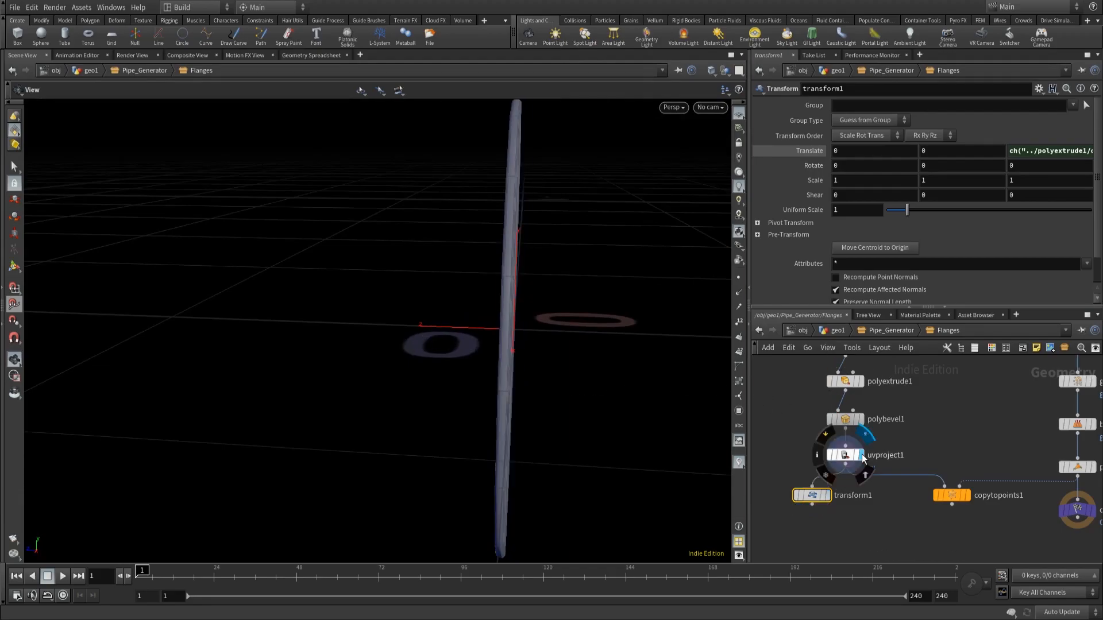
{"action": "left_click", "coordinate": [828, 496]}
Add a Merge node fed by transform1 and uvproject1, and display the combined pair of discs.
{"action": "left_click", "coordinate": [890, 516]}
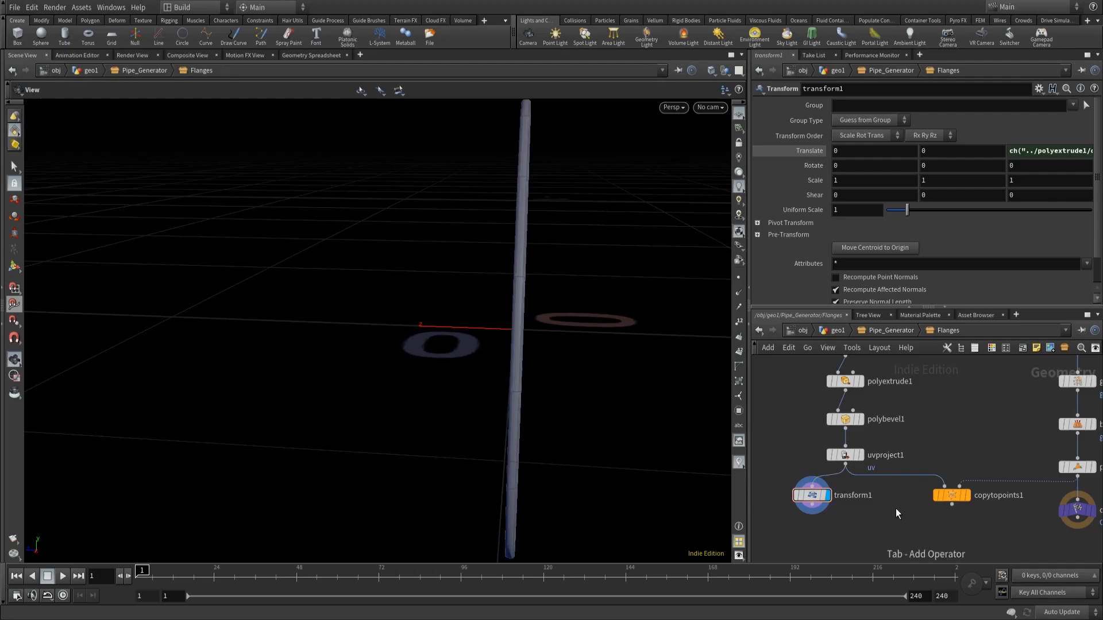
{"action": "key", "text": "Tab"}
{"action": "type", "text": "merge"}
{"action": "key", "text": "Return"}
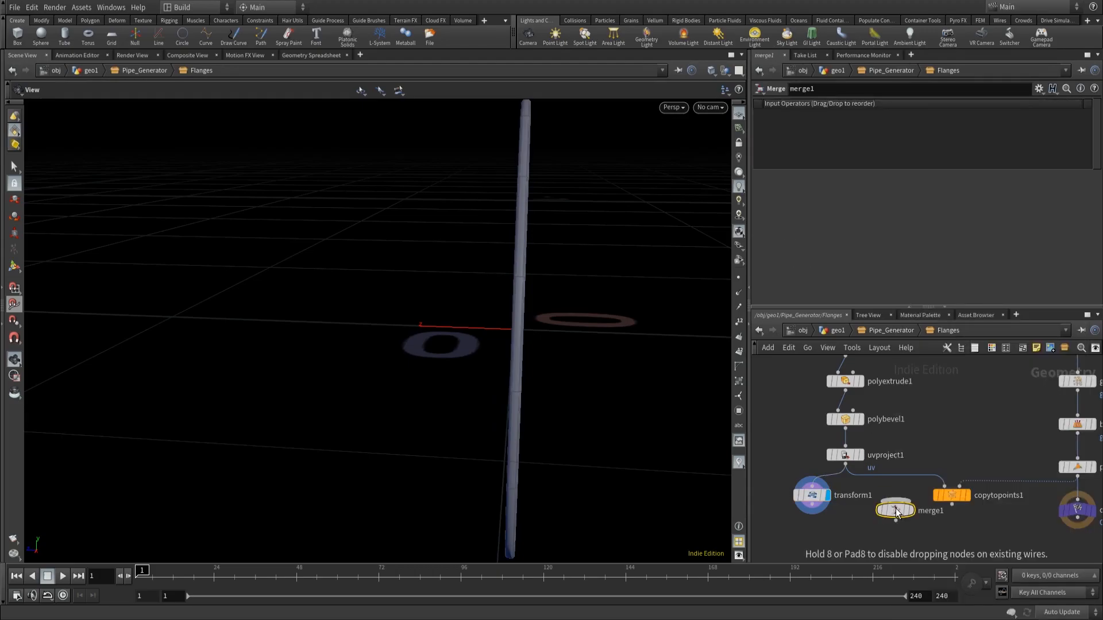
{"action": "left_click", "coordinate": [844, 511]}
{"action": "left_click_drag", "start_coordinate": [813, 480], "coordinate": [844, 505]}
{"action": "left_click_drag", "start_coordinate": [844, 431], "coordinate": [867, 513]}
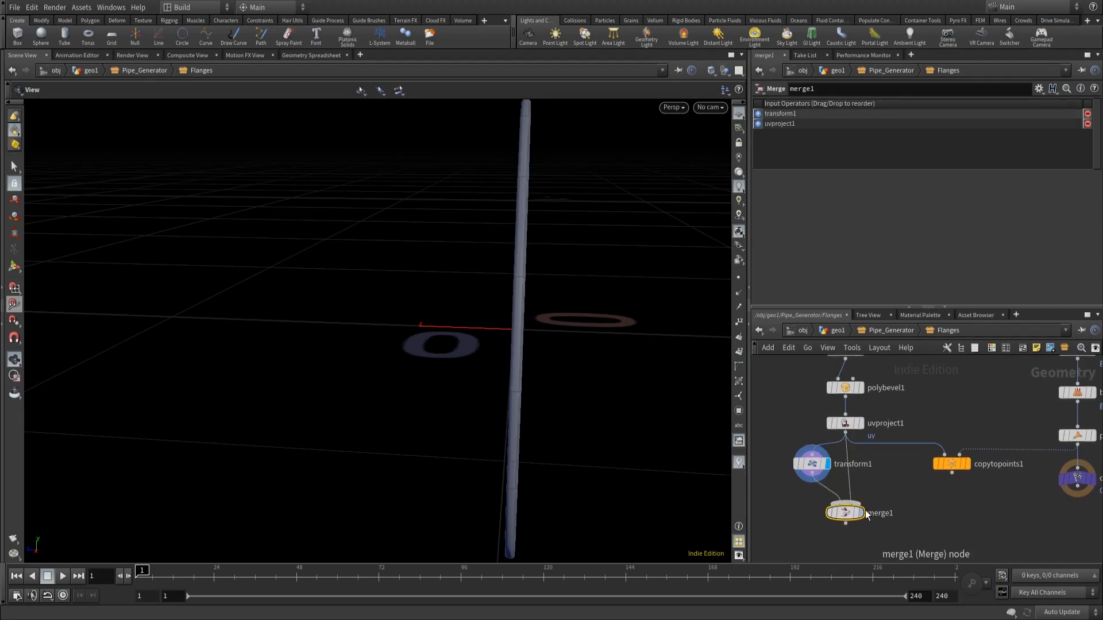
{"action": "left_click", "coordinate": [861, 512]}
{"action": "scroll", "coordinate": [513, 261], "scroll_direction": "up", "scroll_amount": 5}
{"action": "left_click_drag", "start_coordinate": [513, 261], "coordinate": [493, 253]}
{"action": "right_click_drag", "start_coordinate": [492, 253], "coordinate": [511, 368]}
{"action": "left_click_drag", "start_coordinate": [511, 368], "coordinate": [445, 308]}
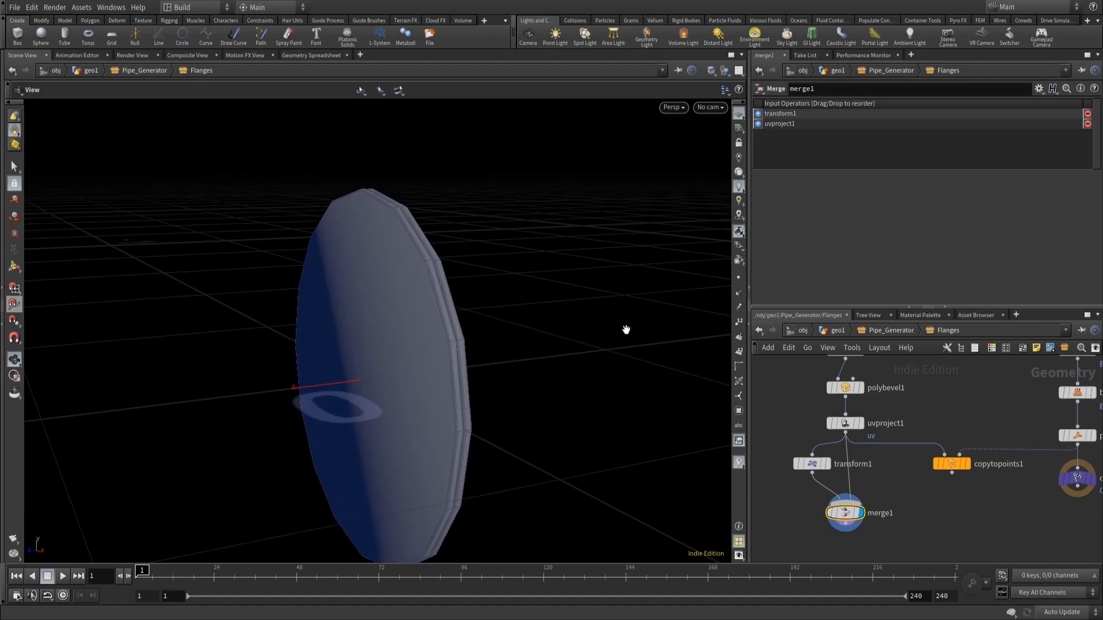
Connect merge1 to the first input of copytopoints1, display that node and frame the copied flanges.
{"action": "middle_click_drag", "start_coordinate": [873, 487], "coordinate": [810, 404]}
{"action": "left_click_drag", "start_coordinate": [819, 386], "coordinate": [883, 420]}
{"action": "left_click", "coordinate": [880, 410]}
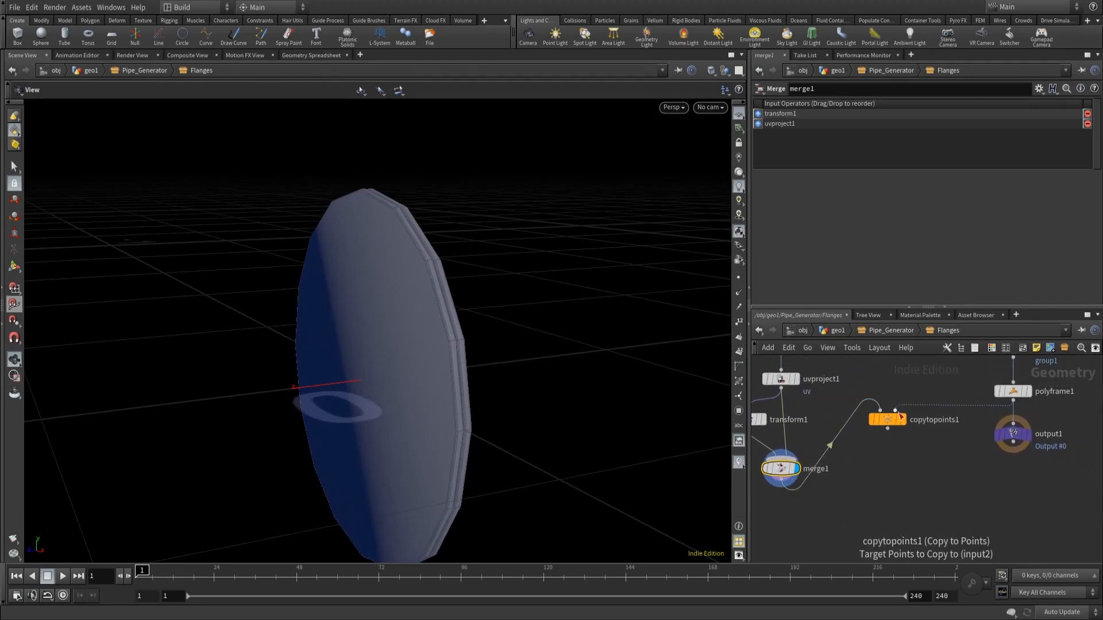
{"action": "left_click", "coordinate": [899, 414]}
{"action": "key", "text": "space+f"}
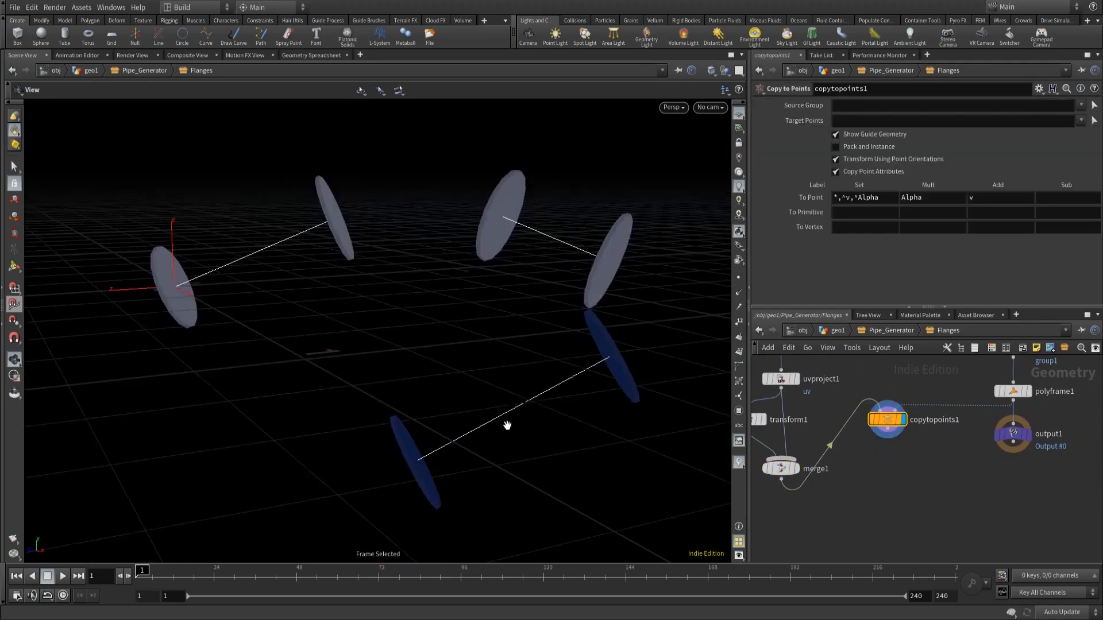
Examine the doubled flanges at the pipe's points up close and review the flange node chain.
{"action": "left_click_drag", "start_coordinate": [453, 344], "coordinate": [576, 365]}
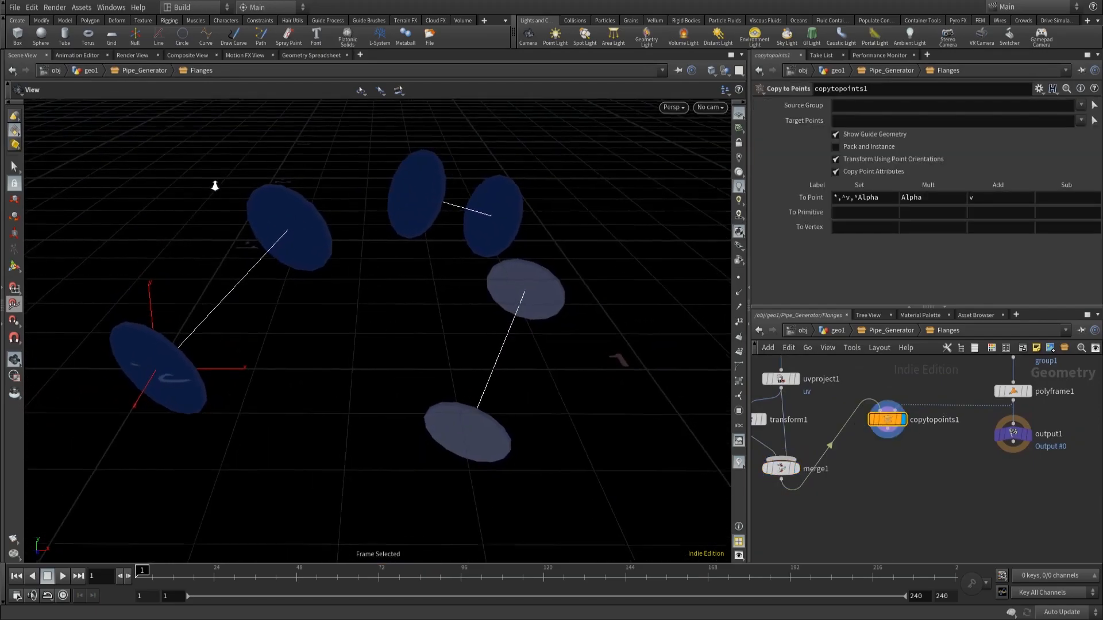
{"action": "right_click_drag", "start_coordinate": [208, 188], "coordinate": [411, 205]}
{"action": "right_click_drag", "start_coordinate": [131, 480], "coordinate": [282, 389]}
{"action": "left_click_drag", "start_coordinate": [282, 389], "coordinate": [176, 378]}
{"action": "middle_click_drag", "start_coordinate": [841, 458], "coordinate": [955, 522]}
{"action": "mouse_move", "coordinate": [981, 425]}
{"action": "middle_mouse_down"}
{"action": "mouse_move", "coordinate": [964, 484]}
{"action": "mouse_move", "coordinate": [969, 443]}
{"action": "middle_mouse_up"}
{"action": "scroll", "coordinate": [965, 450], "scroll_direction": "down", "scroll_amount": 3}
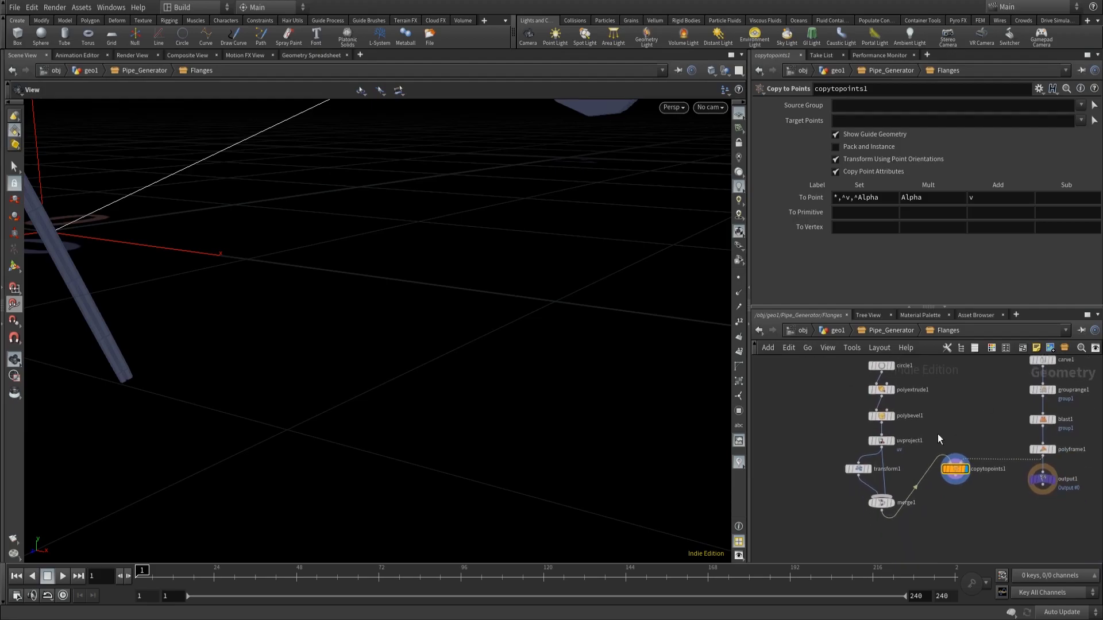
{"action": "middle_click_drag", "start_coordinate": [870, 502], "coordinate": [853, 428]}
{"action": "scroll", "coordinate": [852, 428], "scroll_direction": "up", "scroll_amount": 3}
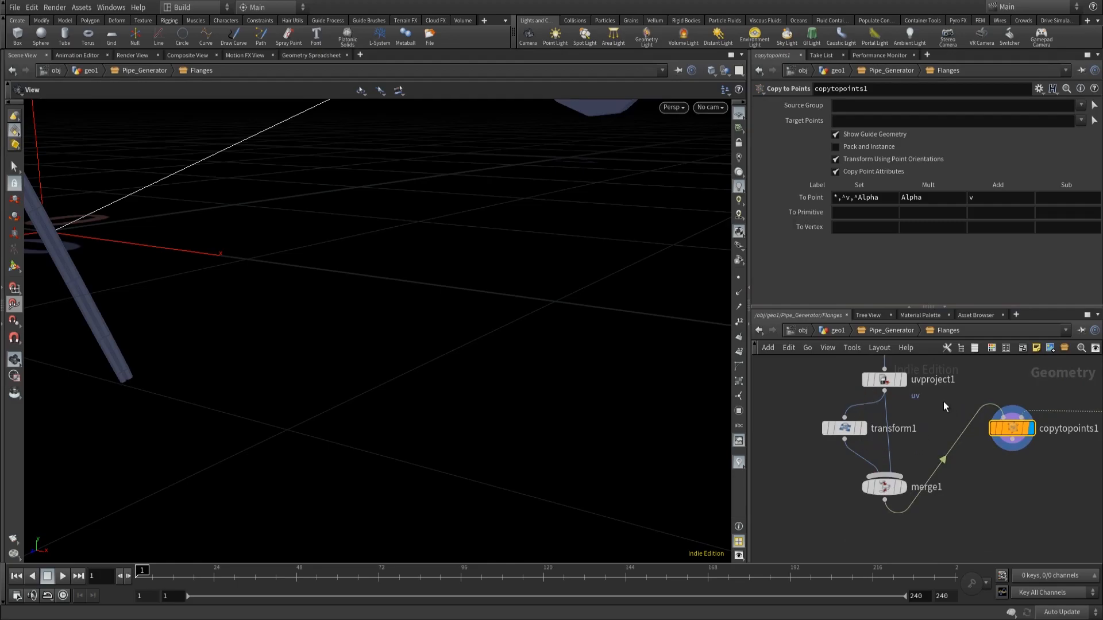
Open the type properties of the Pipe_Generator asset and show the parameters of circle1.
{"action": "right_click", "coordinate": [889, 331]}
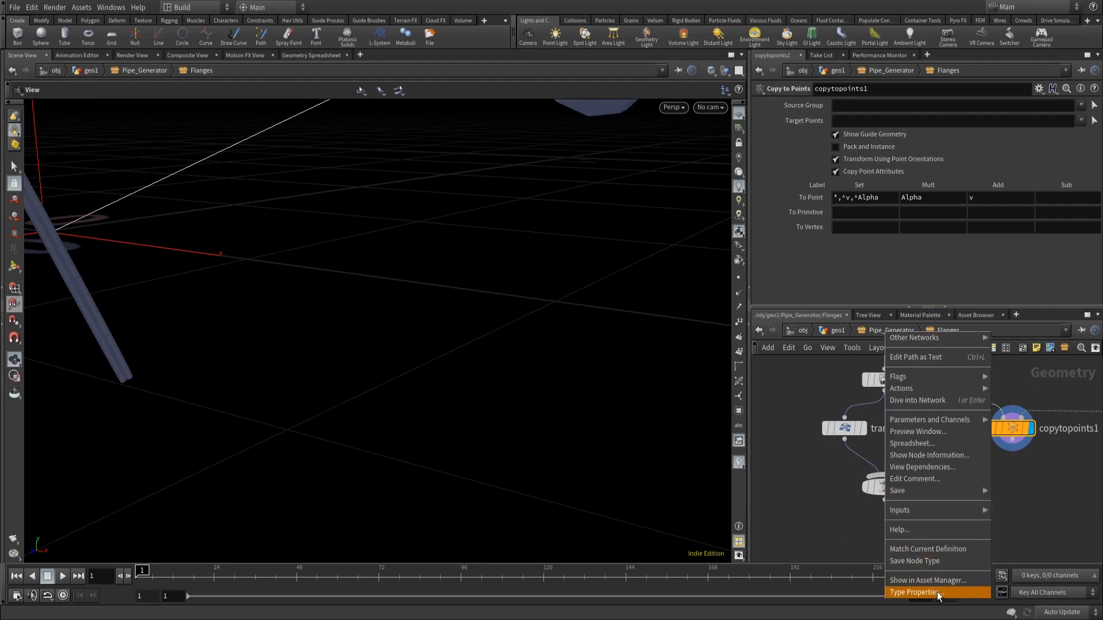
{"action": "left_click", "coordinate": [936, 591]}
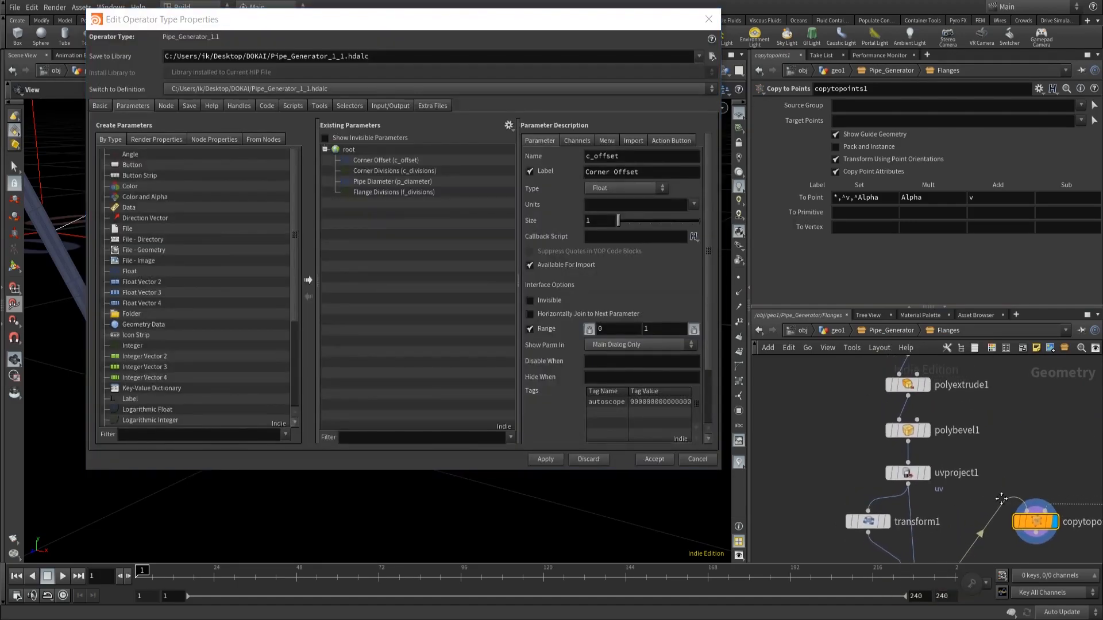
{"action": "scroll", "coordinate": [1047, 433], "scroll_direction": "up", "scroll_amount": 2}
{"action": "middle_click_drag", "start_coordinate": [1033, 426], "coordinate": [1023, 527]}
{"action": "left_click_drag", "start_coordinate": [854, 459], "coordinate": [946, 498]}
{"action": "left_click_drag", "start_coordinate": [837, 411], "coordinate": [964, 456]}
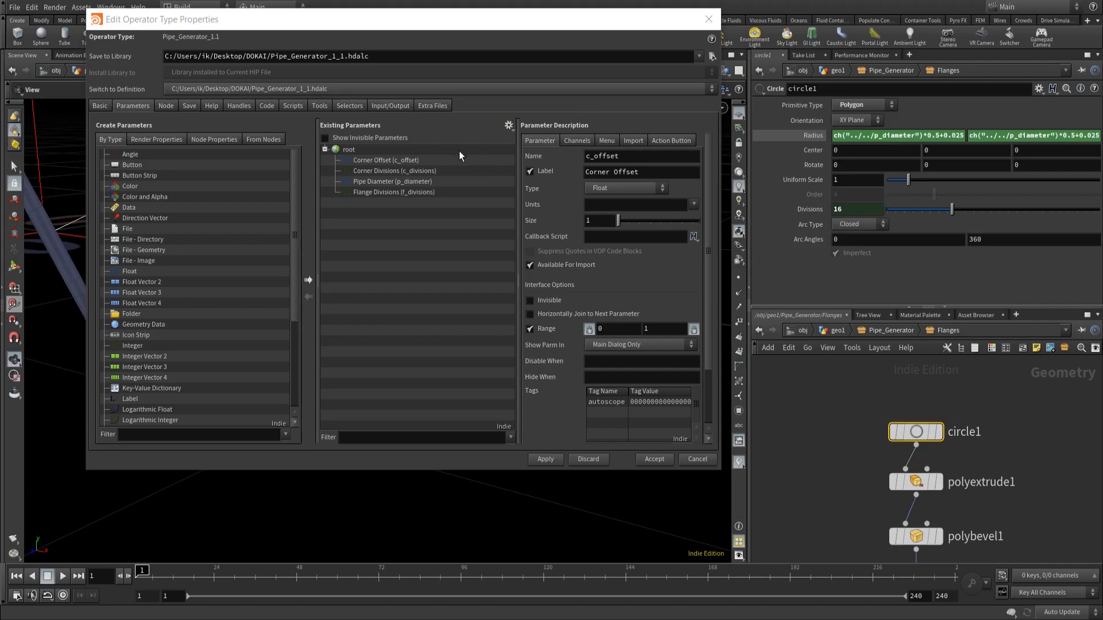
{"action": "left_click", "coordinate": [826, 426]}
Add a float parameter named f_diameter with the label "Flange length (from pipe)" to the asset and apply it.
{"action": "left_click_drag", "start_coordinate": [123, 273], "coordinate": [346, 151]}
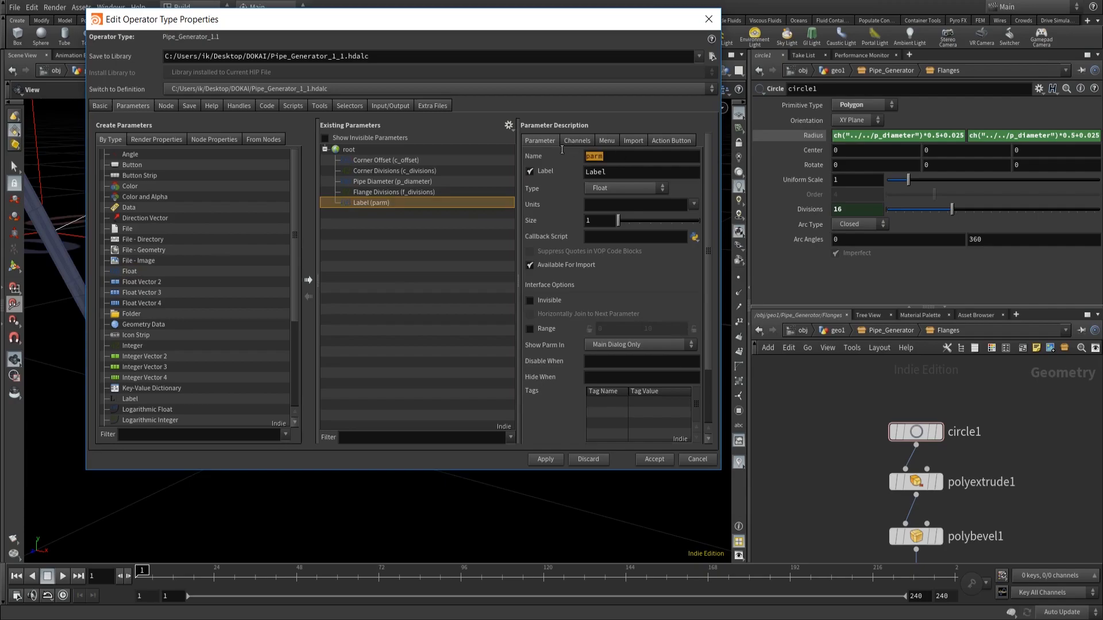
{"action": "type", "text": "F_"}
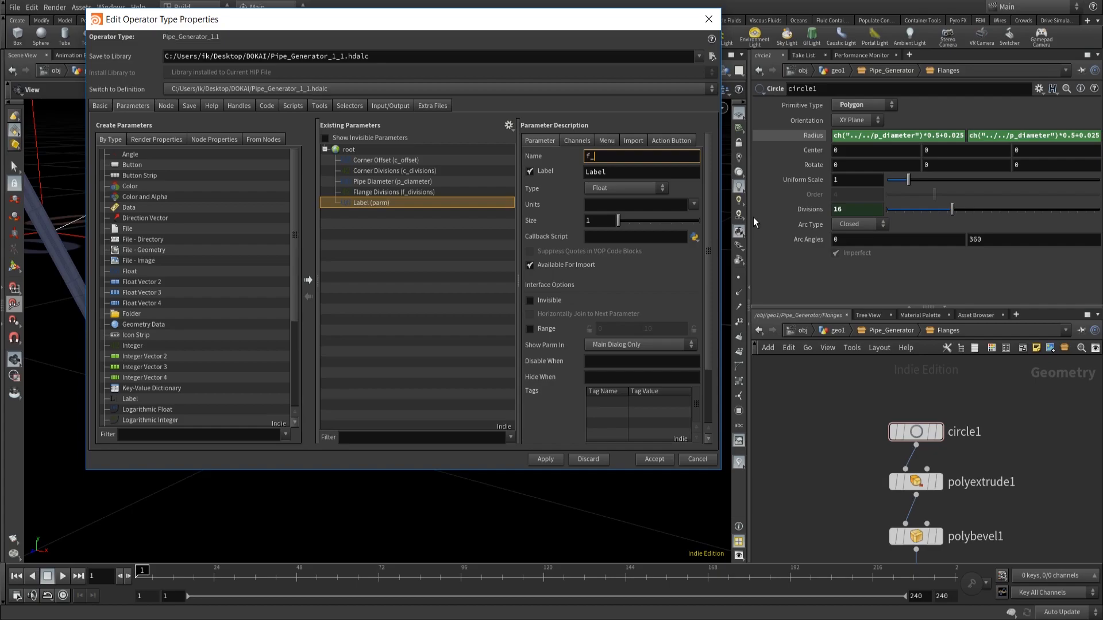
{"action": "type", "text": "diameter"}
{"action": "key", "text": "Tab"}
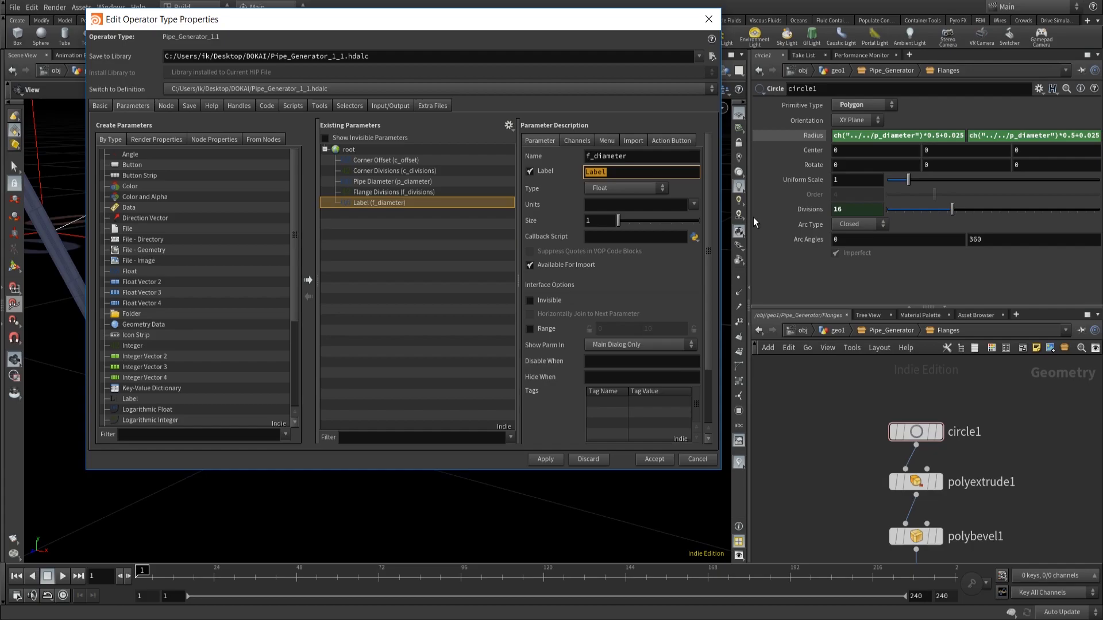
{"action": "type", "text": "Flange length (from pipe)"}
{"action": "left_click", "coordinate": [551, 462]}
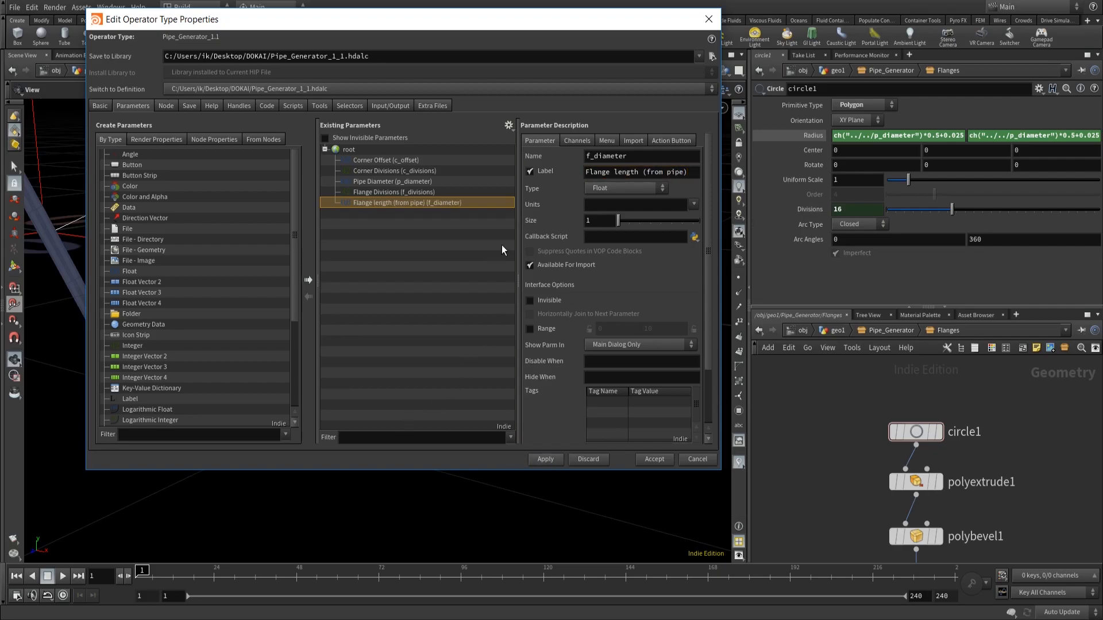
{"action": "left_click", "coordinate": [574, 140]}
{"action": "left_click_drag", "start_coordinate": [613, 196], "coordinate": [549, 197]}
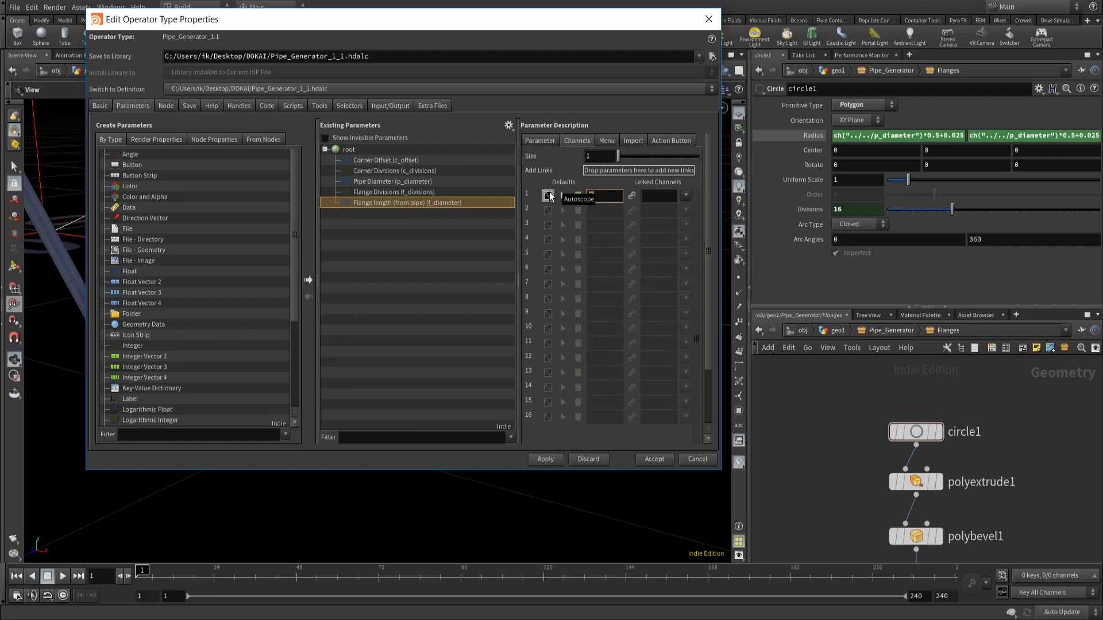
{"action": "left_click", "coordinate": [536, 140]}
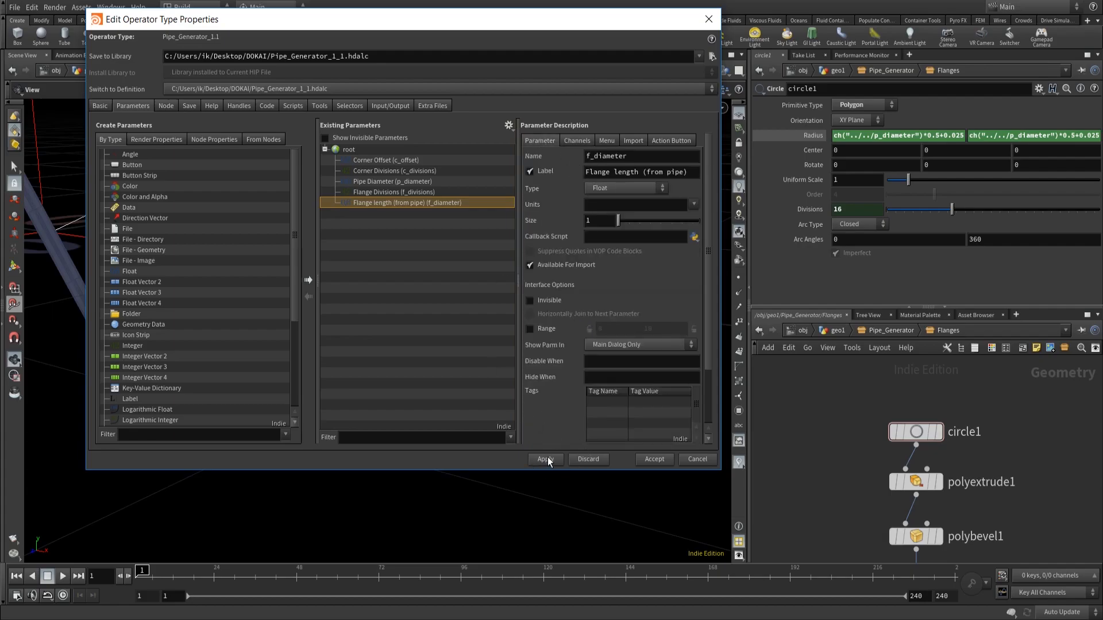
Open the Pipe_Generator parameters in a separate floating window.
{"action": "right_click", "coordinate": [904, 333]}
{"action": "mouse_move", "coordinate": [932, 421]}
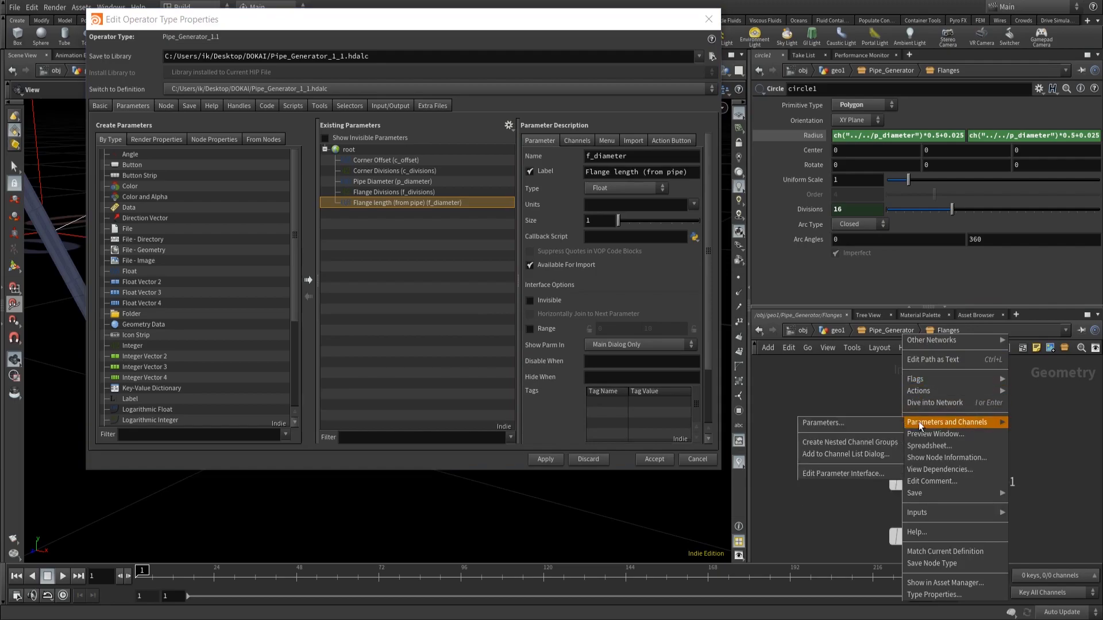
{"action": "left_click", "coordinate": [859, 424]}
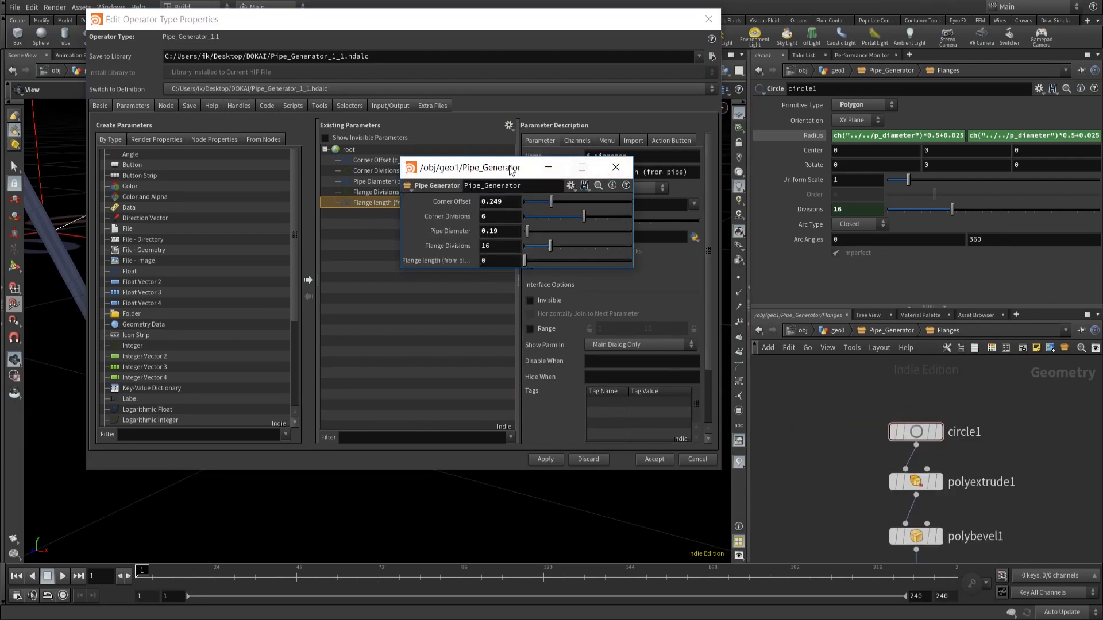
{"action": "left_click_drag", "start_coordinate": [511, 167], "coordinate": [432, 176]}
{"action": "left_click", "coordinate": [536, 176]}
Correct the f_diameter label to "Flange Length (from pipe)", apply it and arrange both windows side by side.
{"action": "left_click", "coordinate": [616, 172]}
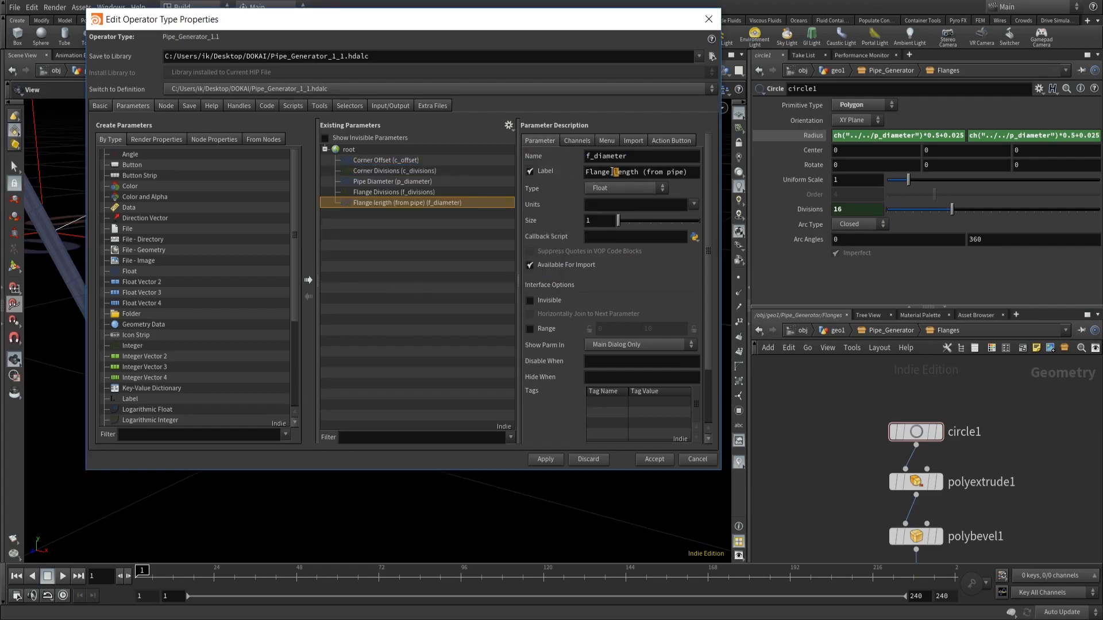
{"action": "type", "text": "L"}
{"action": "left_click", "coordinate": [550, 459]}
{"action": "left_click_drag", "start_coordinate": [510, 19], "coordinate": [484, 258]}
{"action": "left_click_drag", "start_coordinate": [425, 173], "coordinate": [752, 83]}
{"action": "left_click_drag", "start_coordinate": [481, 267], "coordinate": [466, 51]}
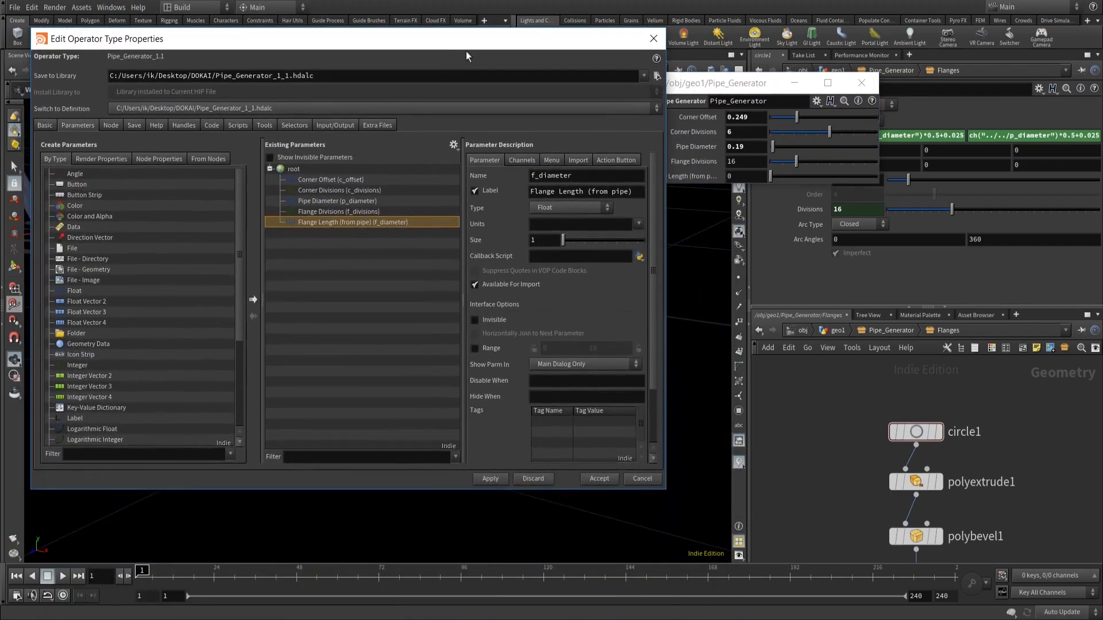
Append a relative reference to the Flange Length parameter, ch("../../f_diameter"), to circle1's X radius expression.
{"action": "right_click", "coordinate": [699, 172]}
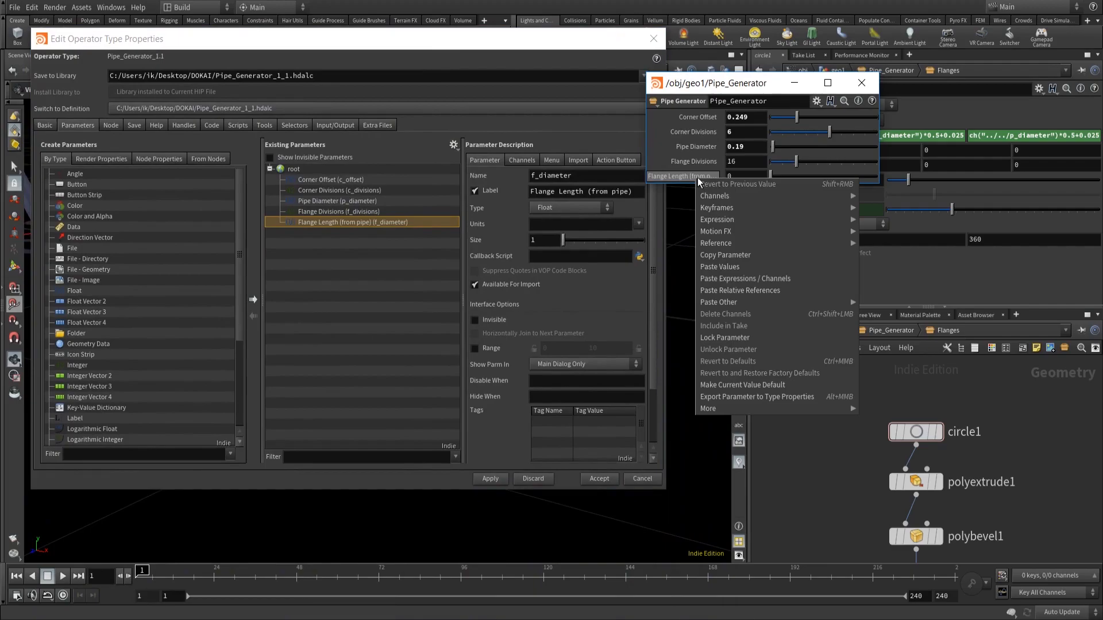
{"action": "left_click", "coordinate": [729, 255]}
{"action": "left_click", "coordinate": [981, 132]}
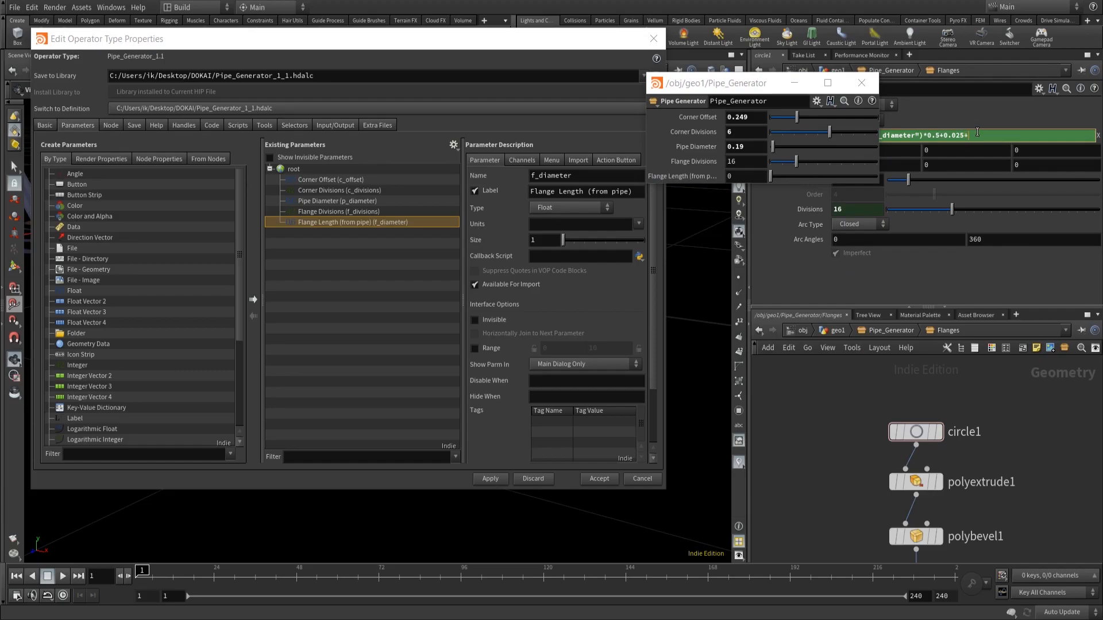
{"action": "right_click", "coordinate": [973, 138]}
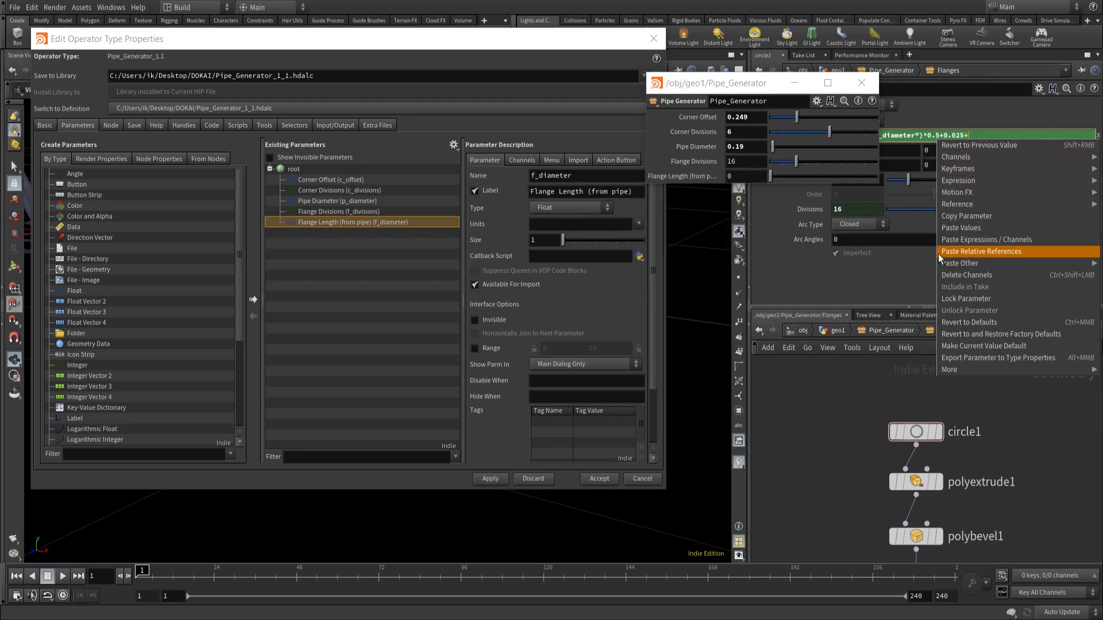
{"action": "left_click", "coordinate": [954, 253]}
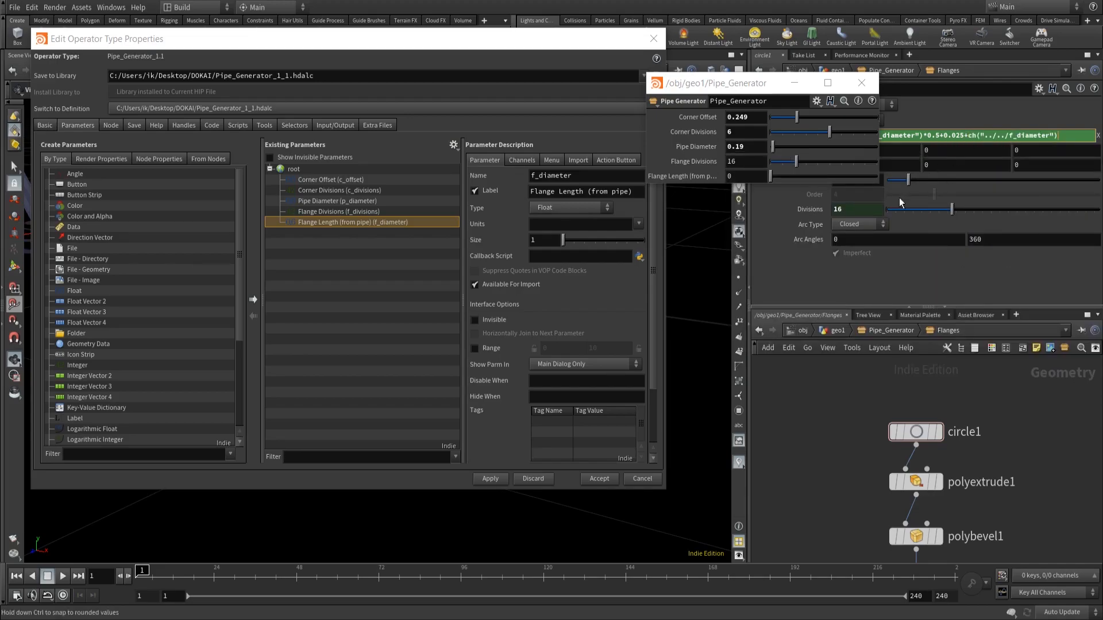
Copy circle1's full X radius expression into its Y radius.
{"action": "left_click", "coordinate": [824, 454]}
{"action": "left_click", "coordinate": [940, 138]}
{"action": "key", "text": "ctrl+a"}
{"action": "key", "text": "Return"}
{"action": "left_click", "coordinate": [1072, 138]}
{"action": "key", "text": "ctrl+a"}
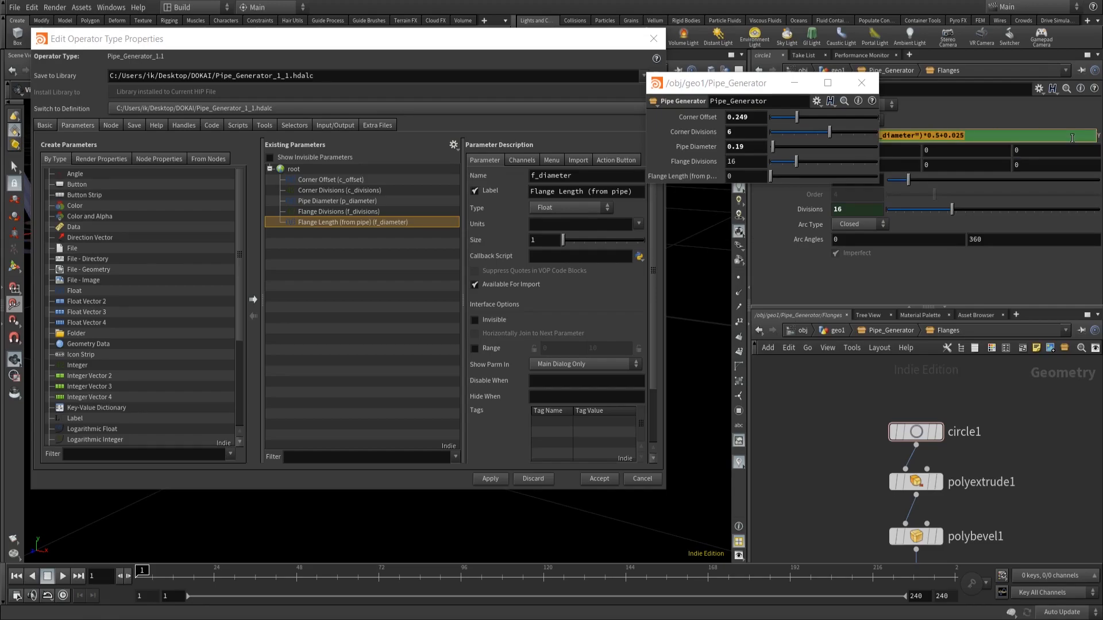
{"action": "key", "text": "ctrl+v"}
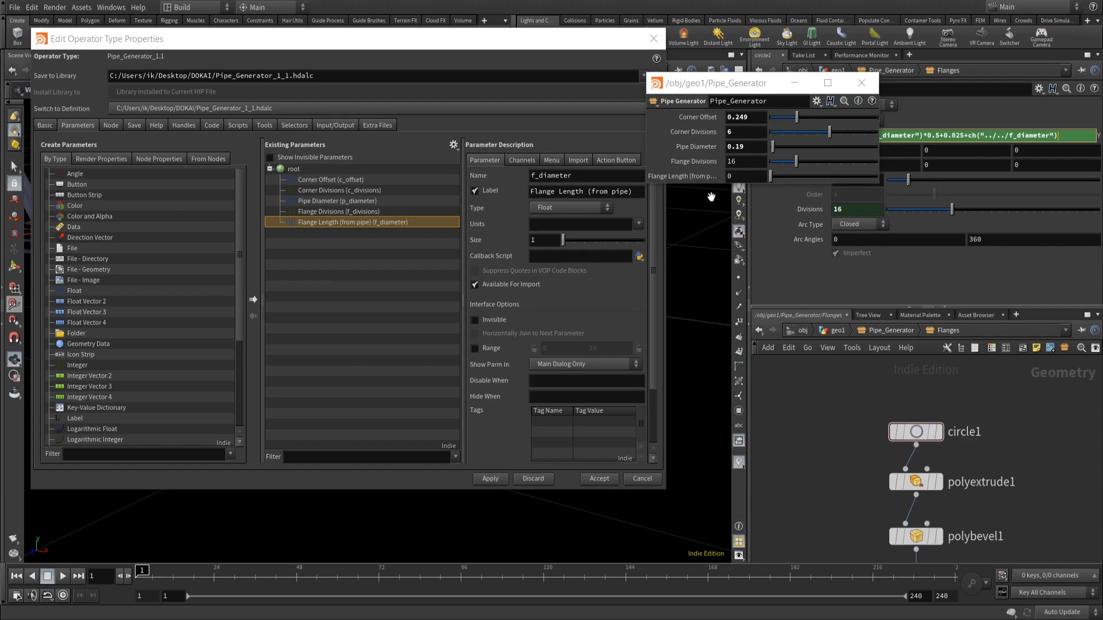
Close the type properties window and try adjusting the asset's Flange Length.
{"action": "left_click", "coordinate": [656, 41]}
{"action": "left_click", "coordinate": [654, 39]}
{"action": "mouse_move", "coordinate": [771, 179]}
{"action": "left_mouse_down"}
{"action": "mouse_move", "coordinate": [781, 180]}
{"action": "mouse_move", "coordinate": [770, 178]}
{"action": "left_mouse_up"}
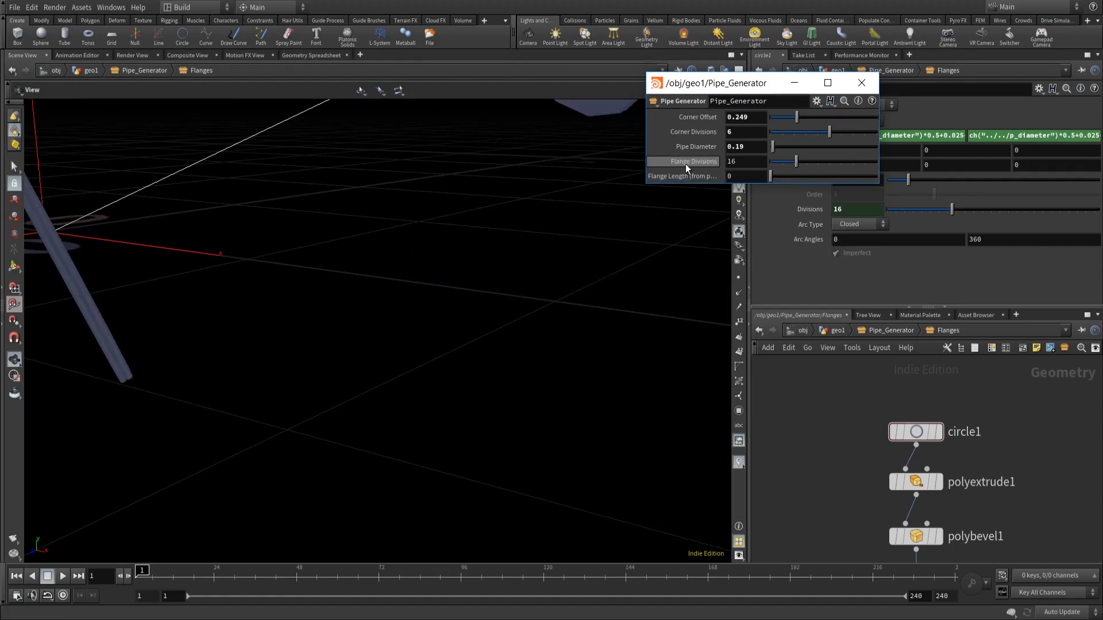
Multiply the Flange Length reference in circle1's X radius expression by 0.001 and dismiss the Save As dialog.
{"action": "right_click", "coordinate": [672, 177]}
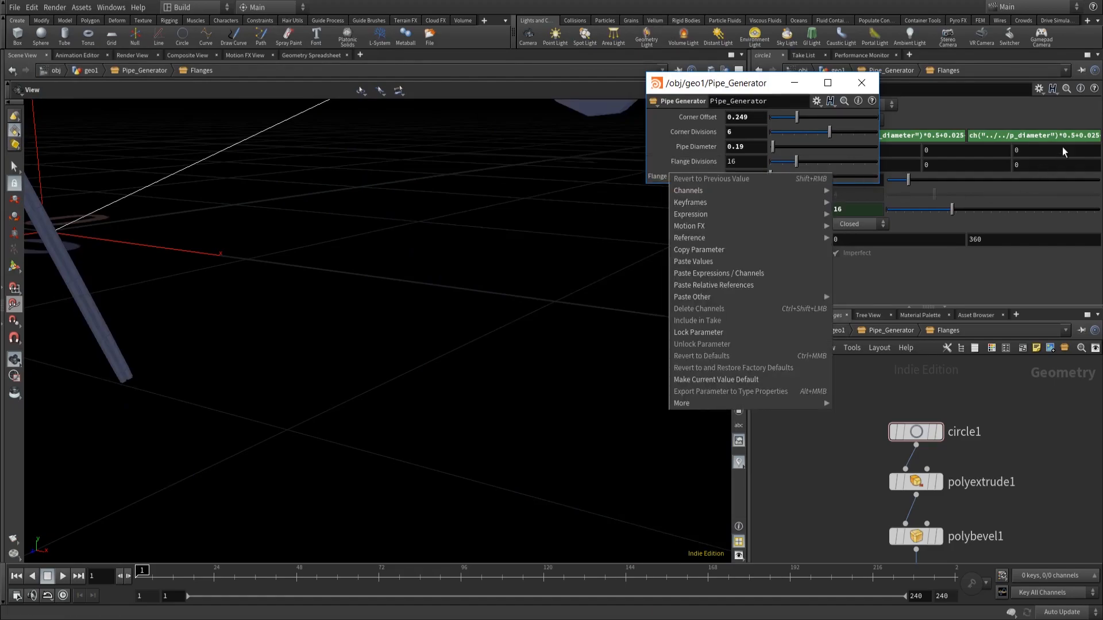
{"action": "left_click", "coordinate": [955, 129]}
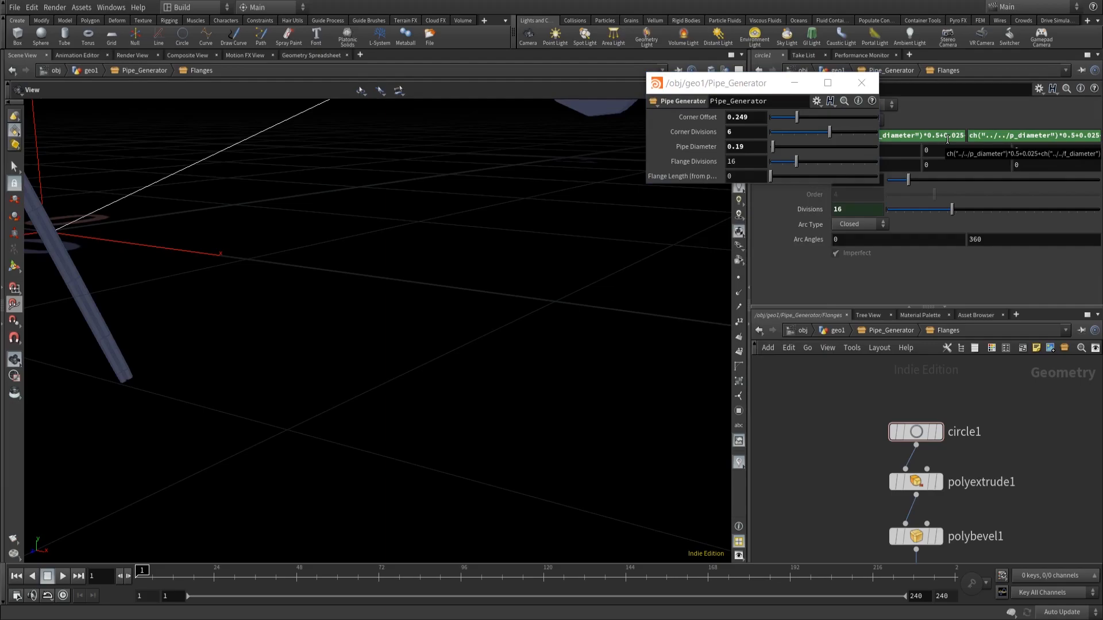
{"action": "left_click", "coordinate": [948, 138]}
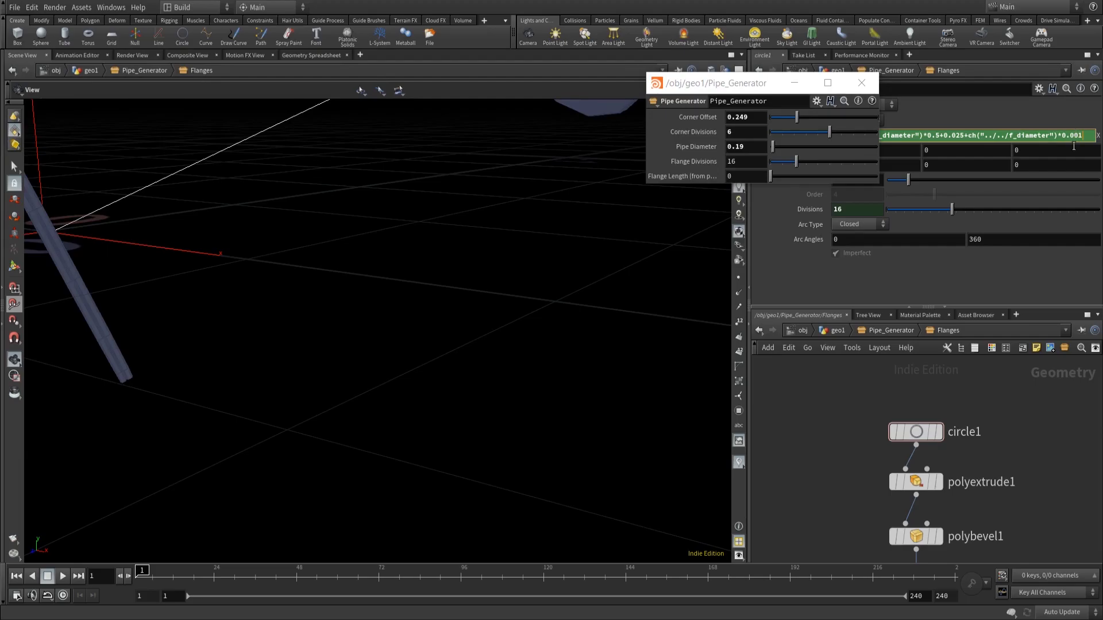
{"action": "key", "text": "ctrl+s"}
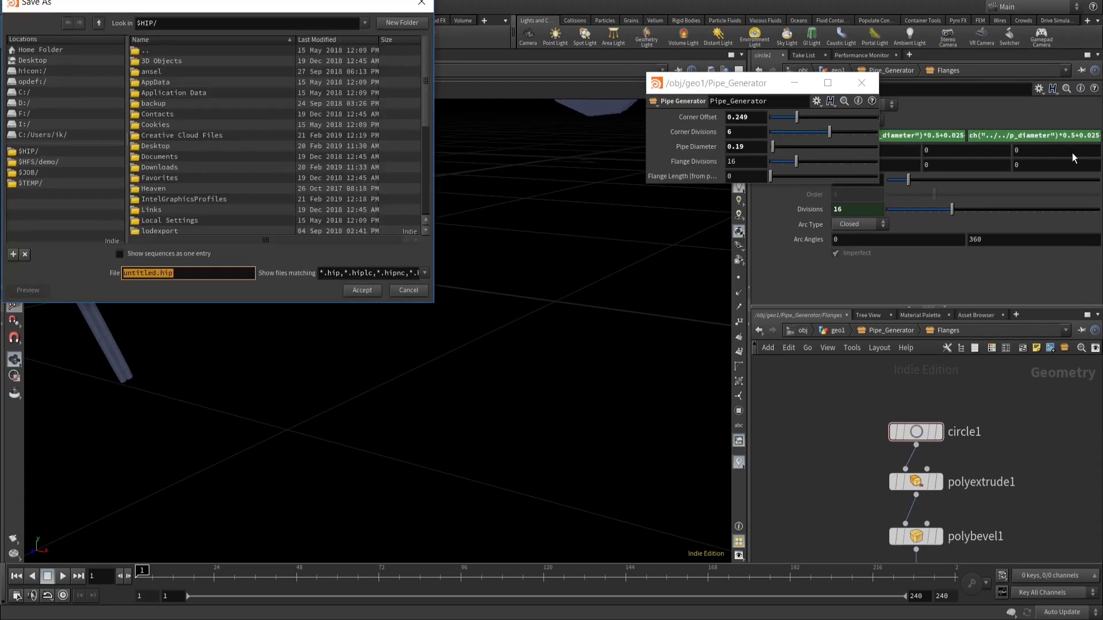
{"action": "left_click", "coordinate": [970, 136]}
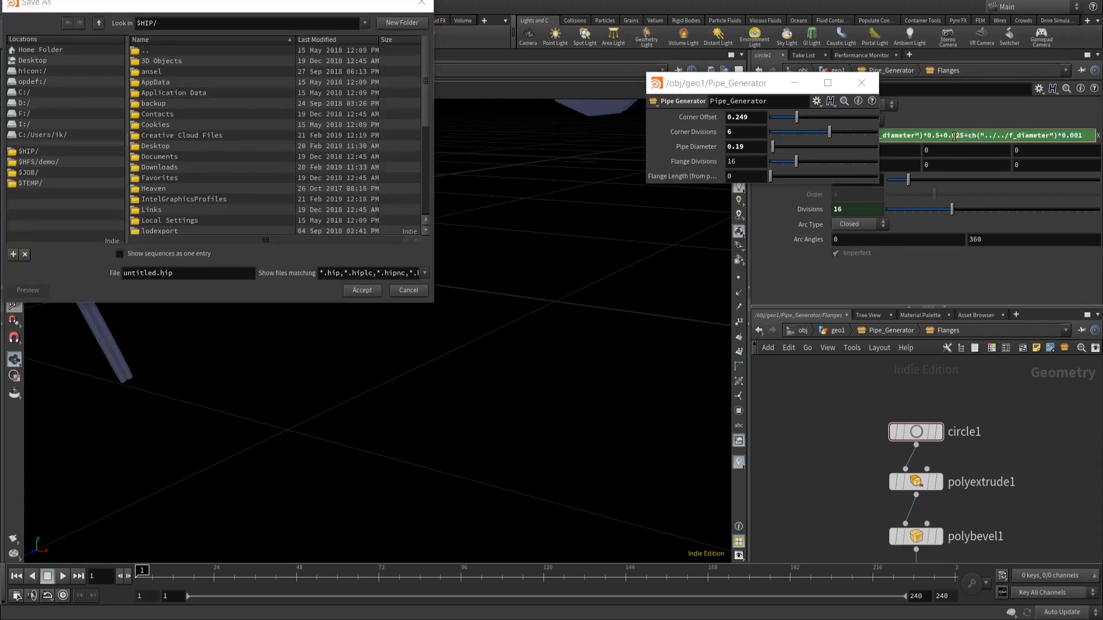
{"action": "left_click", "coordinate": [409, 290]}
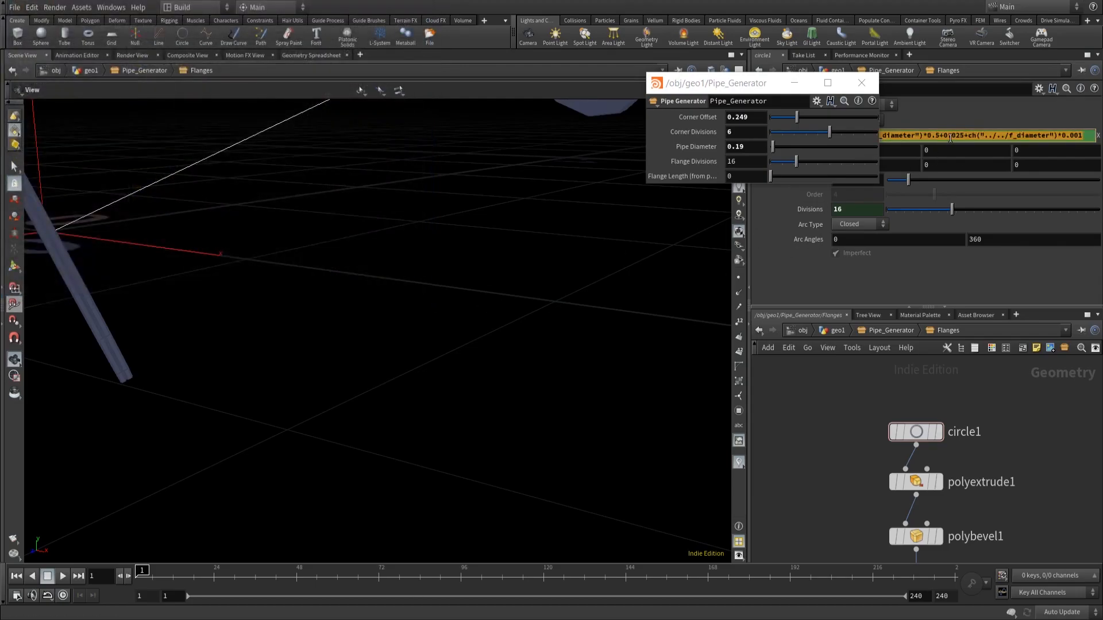
Re-enter the *0.001 factor at the end of circle1's radius expression and confirm it.
{"action": "key", "text": "ctrl+a"}
{"action": "key", "text": "End"}
{"action": "key", "text": "BackSpace"}
{"action": "key", "text": "BackSpace"}
{"action": "key", "text": "BackSpace"}
{"action": "key", "text": "BackSpace"}
{"action": "key", "text": "BackSpace"}
{"action": "key", "text": "BackSpace"}
{"action": "type", "text": "*0.001"}
{"action": "key", "text": "Return"}
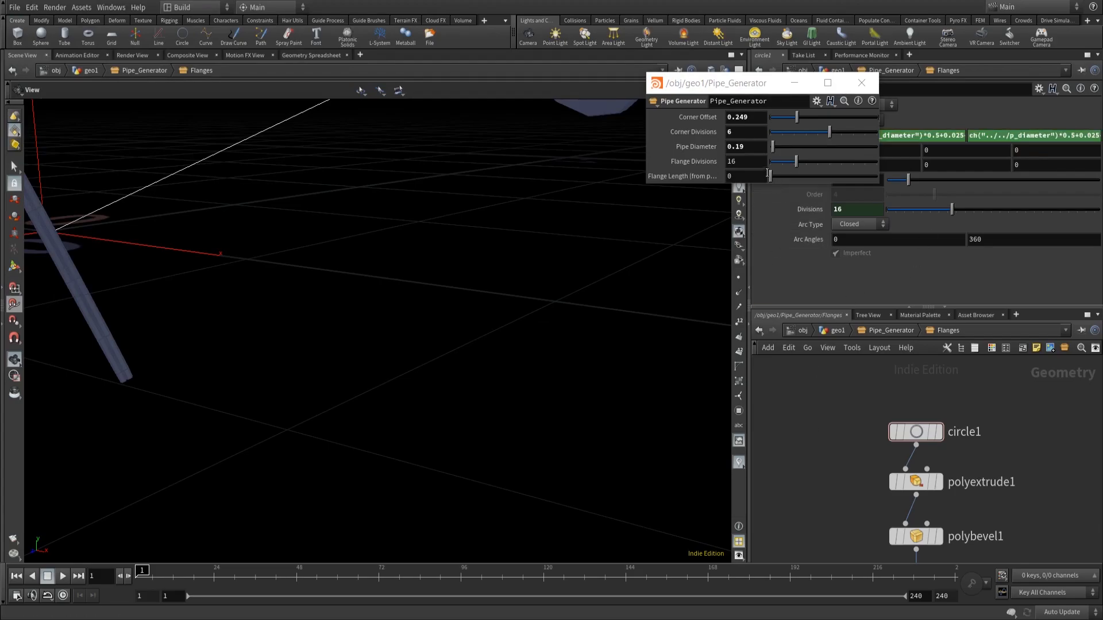
Set the asset's Flange Length to 10, inspect the flange from the side and close the floating parameter window.
{"action": "left_click_drag", "start_coordinate": [770, 174], "coordinate": [995, 205]}
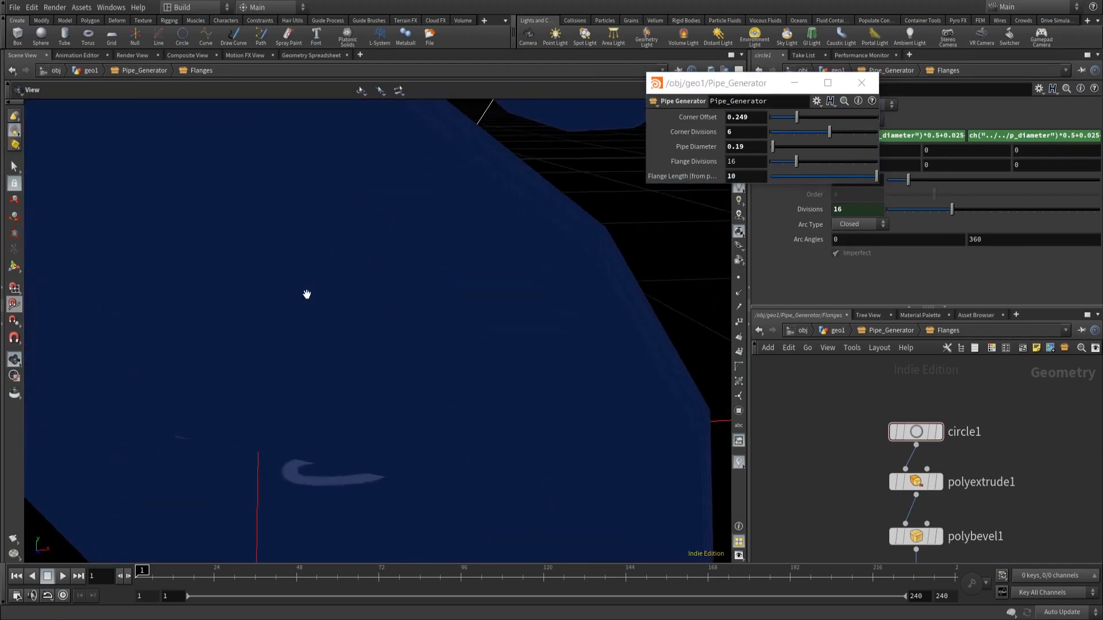
{"action": "scroll", "coordinate": [307, 294], "scroll_direction": "down", "scroll_amount": 5}
{"action": "left_click_drag", "start_coordinate": [557, 256], "coordinate": [202, 383]}
{"action": "right_click_drag", "start_coordinate": [319, 224], "coordinate": [525, 123]}
{"action": "middle_click_drag", "start_coordinate": [326, 156], "coordinate": [356, 364]}
{"action": "scroll", "coordinate": [300, 179], "scroll_direction": "up", "scroll_amount": 3}
{"action": "scroll", "coordinate": [300, 263], "scroll_direction": "up", "scroll_amount": 4}
{"action": "left_click_drag", "start_coordinate": [489, 232], "coordinate": [434, 372]}
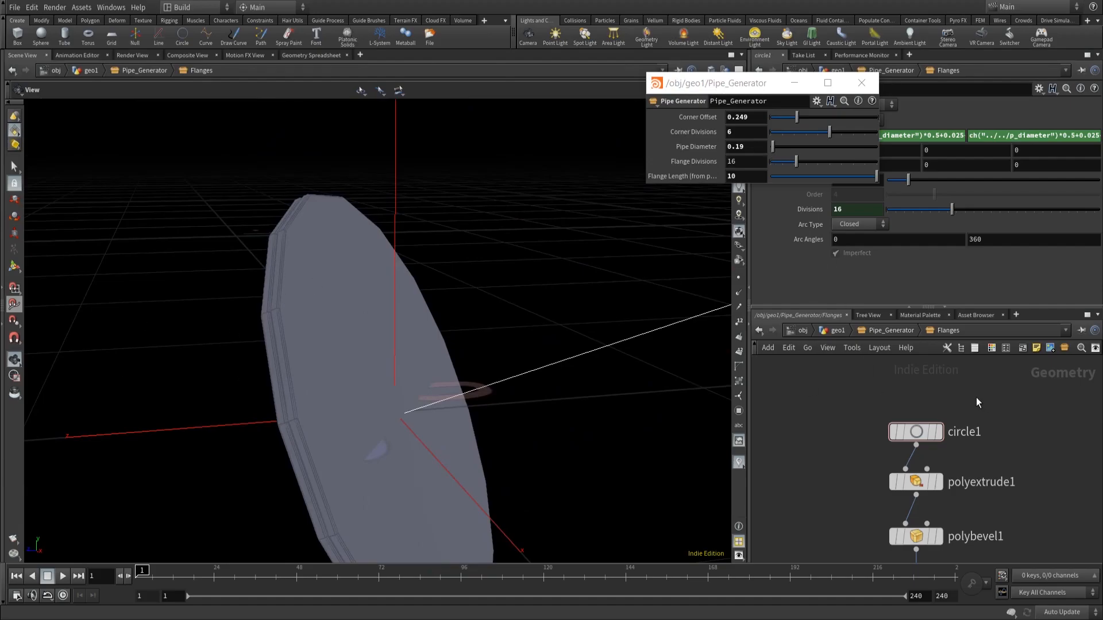
{"action": "left_click", "coordinate": [867, 84]}
Lay out all nodes in the Flanges network automatically.
{"action": "scroll", "coordinate": [1049, 439], "scroll_direction": "down", "scroll_amount": 3}
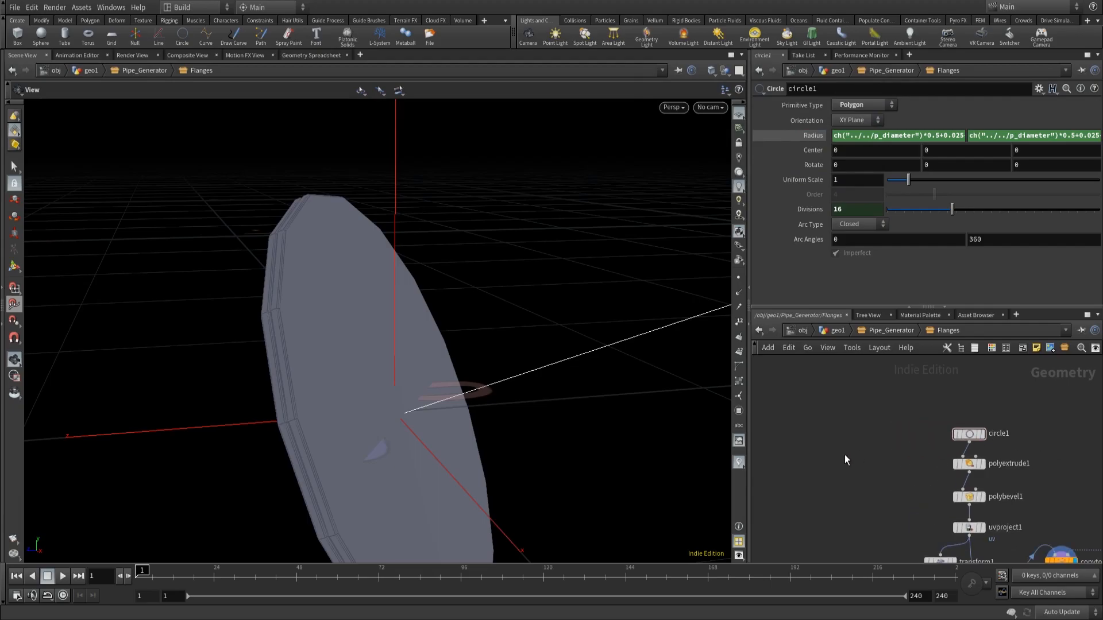
{"action": "scroll", "coordinate": [865, 466], "scroll_direction": "down", "scroll_amount": 4}
{"action": "middle_click_drag", "start_coordinate": [960, 469], "coordinate": [928, 457]}
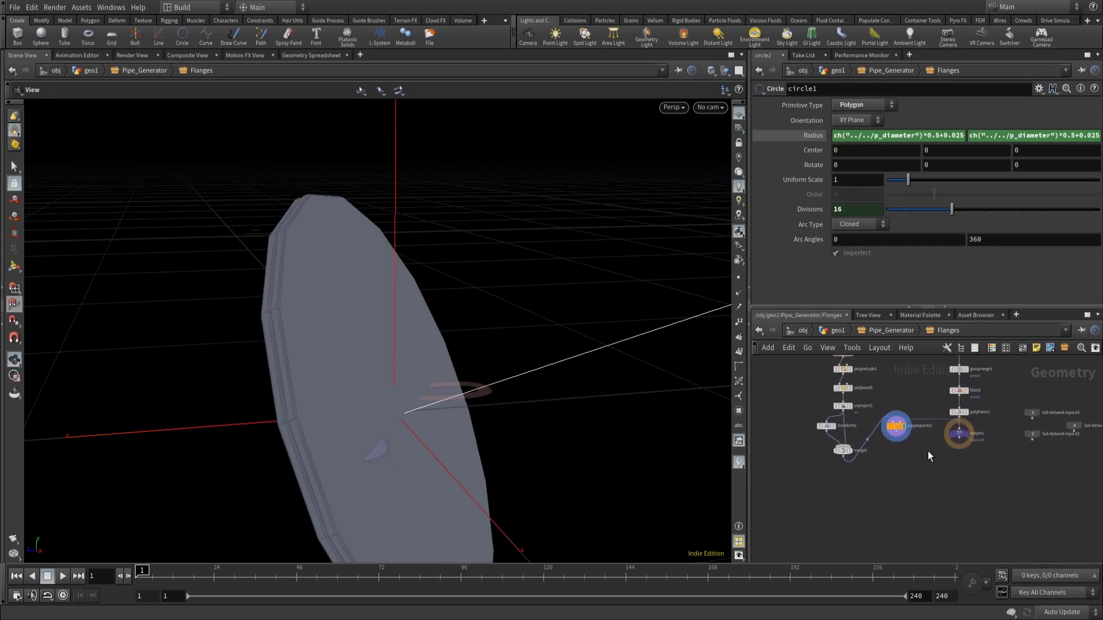
{"action": "scroll", "coordinate": [928, 452], "scroll_direction": "up", "scroll_amount": 3}
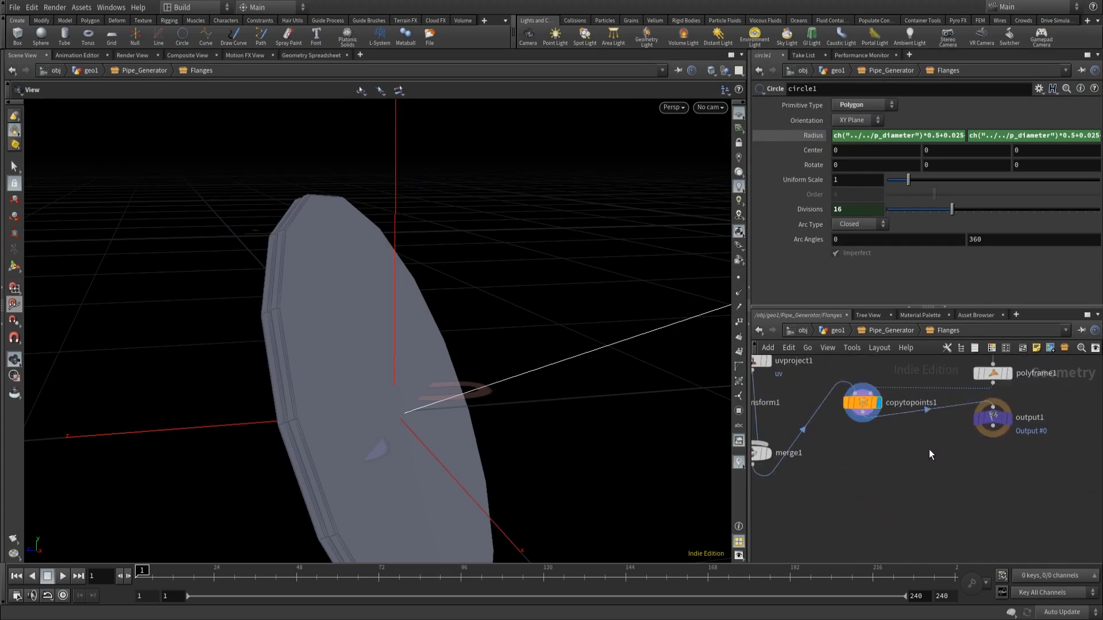
{"action": "key", "text": "l"}
{"action": "scroll", "coordinate": [958, 436], "scroll_direction": "down", "scroll_amount": 5}
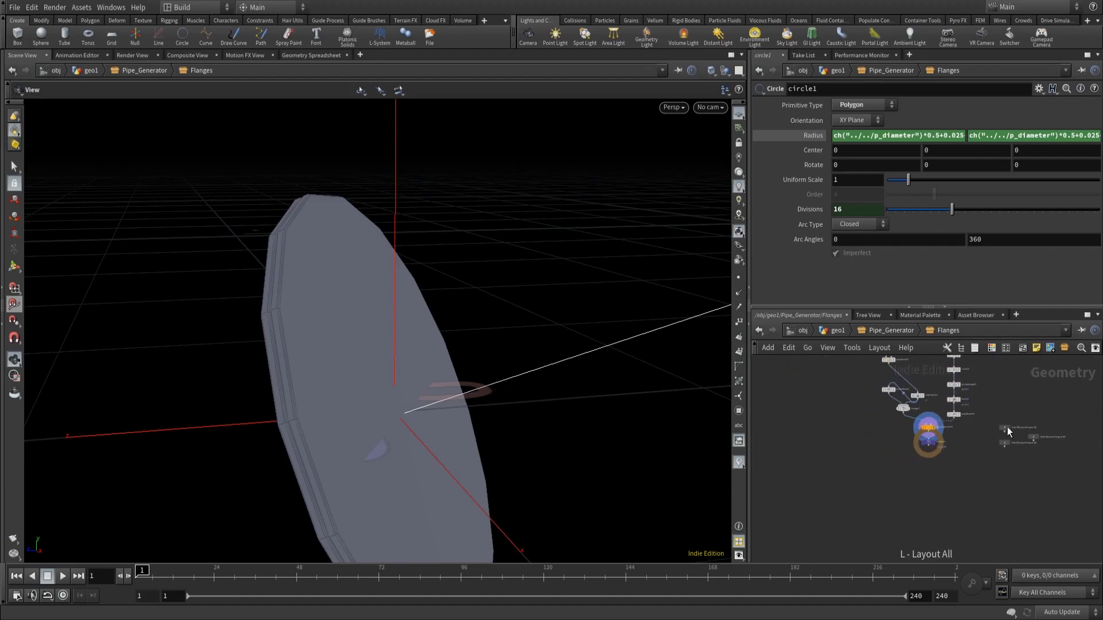
{"action": "middle_click_drag", "start_coordinate": [980, 474], "coordinate": [975, 535]}
{"action": "scroll", "coordinate": [946, 471], "scroll_direction": "up", "scroll_amount": 5}
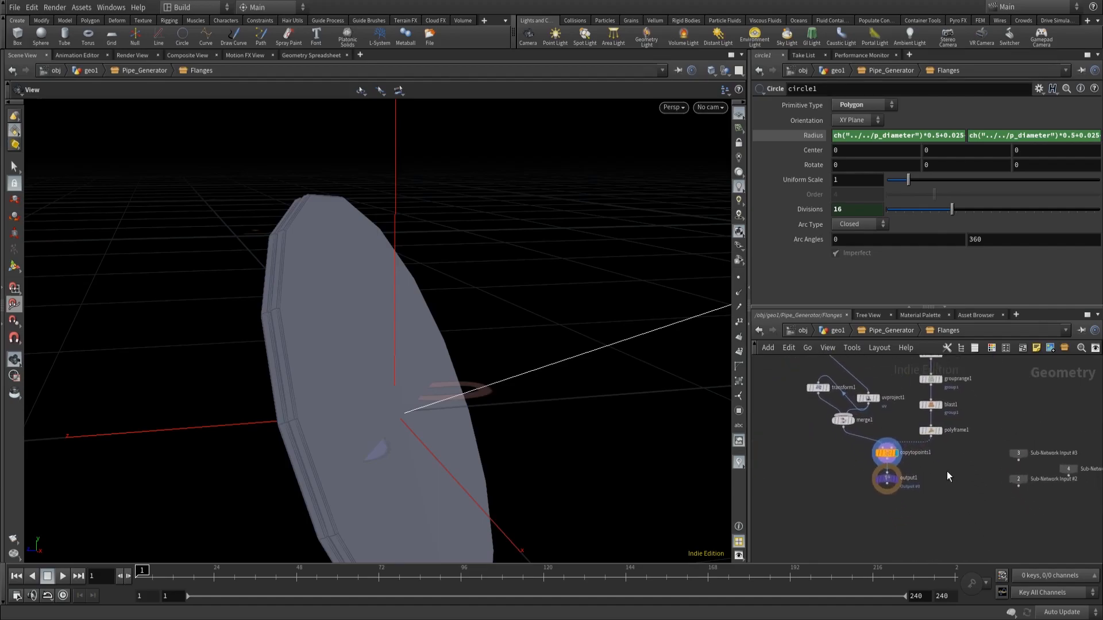
{"action": "scroll", "coordinate": [897, 459], "scroll_direction": "down", "scroll_amount": 5}
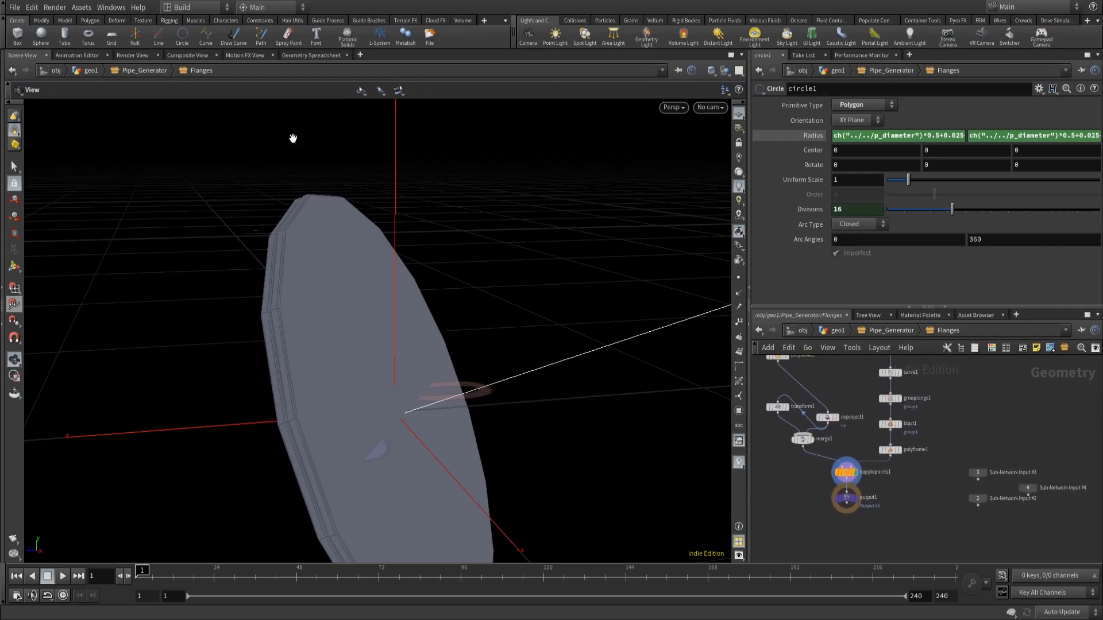
Select circle1 and copy its Divisions parameter.
{"action": "middle_click_drag", "start_coordinate": [833, 496], "coordinate": [845, 523]}
{"action": "scroll", "coordinate": [800, 377], "scroll_direction": "up", "scroll_amount": 1}
{"action": "middle_click_drag", "start_coordinate": [863, 389], "coordinate": [893, 492]}
{"action": "scroll", "coordinate": [832, 438], "scroll_direction": "up", "scroll_amount": 3}
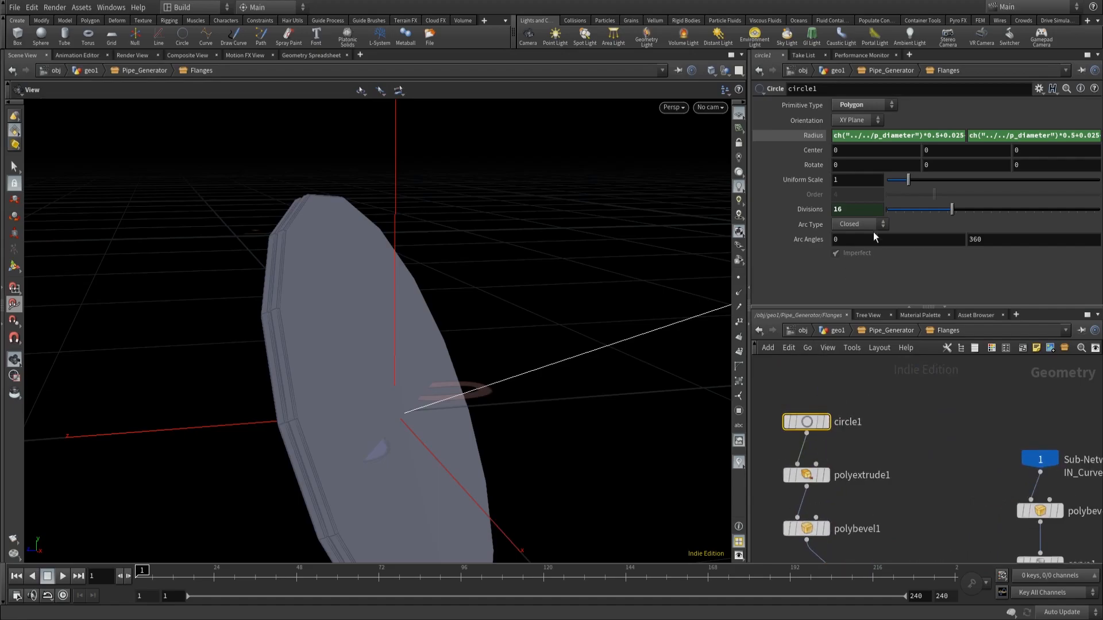
{"action": "right_click", "coordinate": [819, 209]}
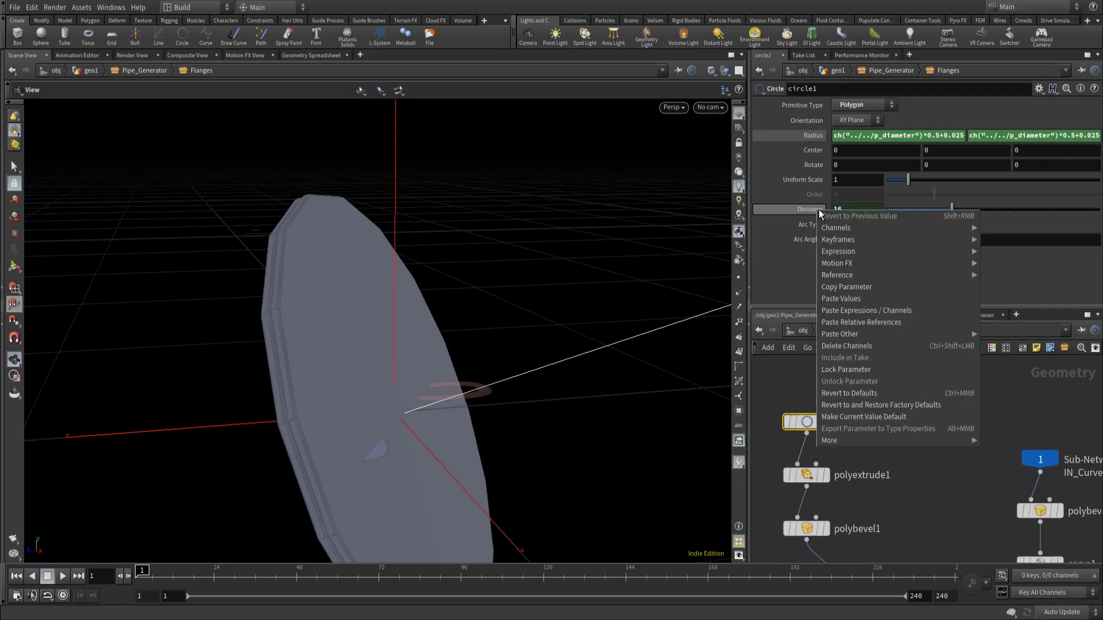
{"action": "left_click", "coordinate": [839, 291]}
Add a new Circle node in the empty area beside the IN_Curve branch.
{"action": "scroll", "coordinate": [1008, 411], "scroll_direction": "down", "scroll_amount": 5}
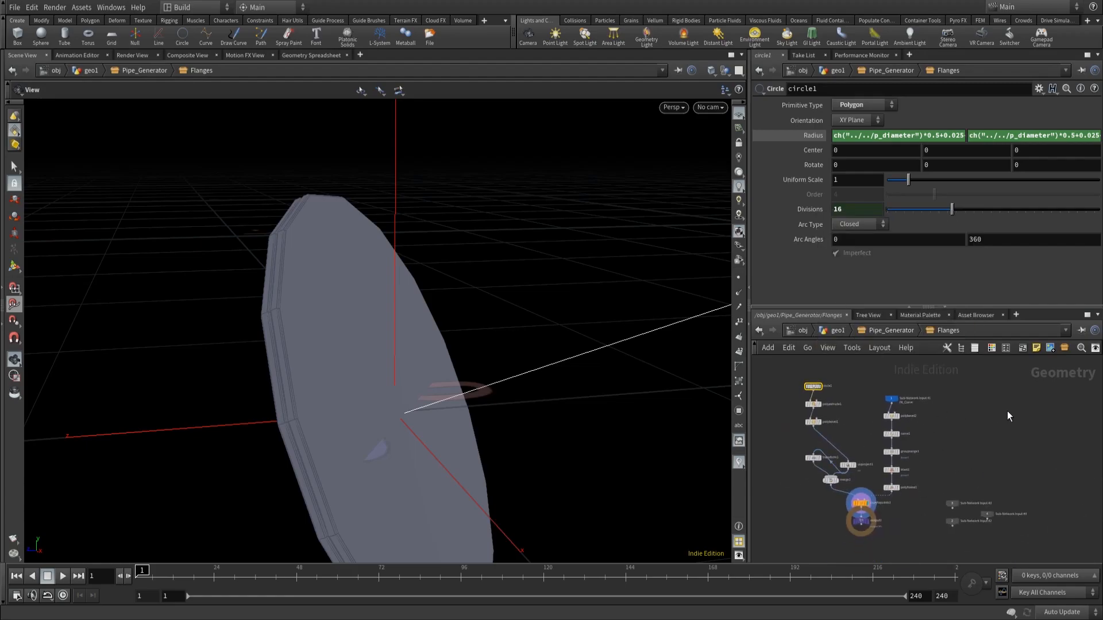
{"action": "key", "text": "Tab"}
{"action": "type", "text": "cir"}
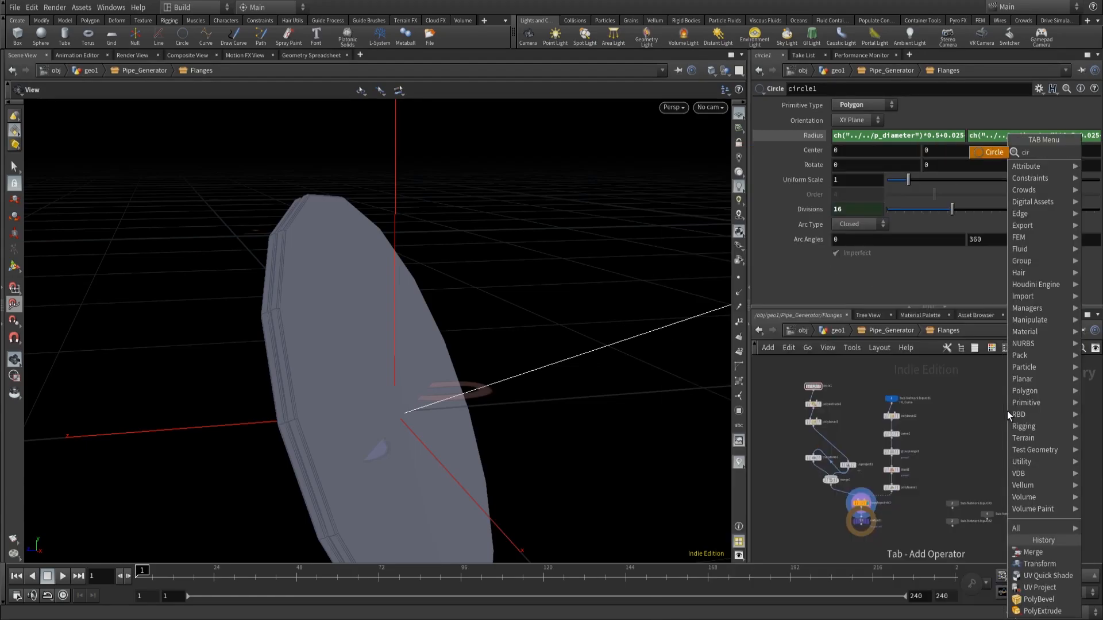
{"action": "type", "text": "cle"}
{"action": "key", "text": "Return"}
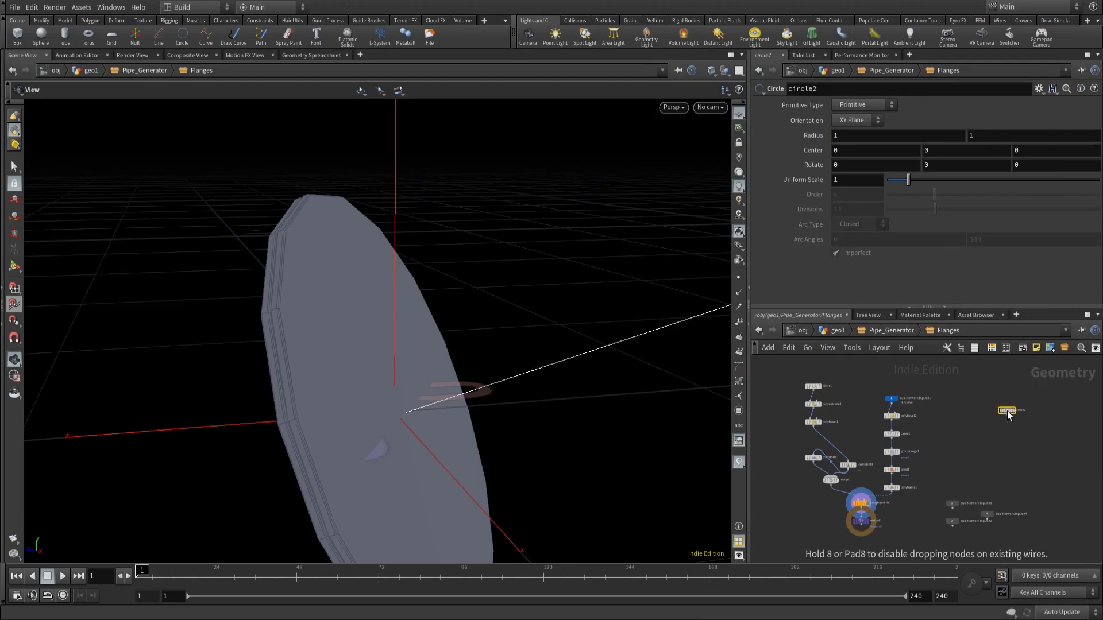
{"action": "left_click", "coordinate": [967, 412]}
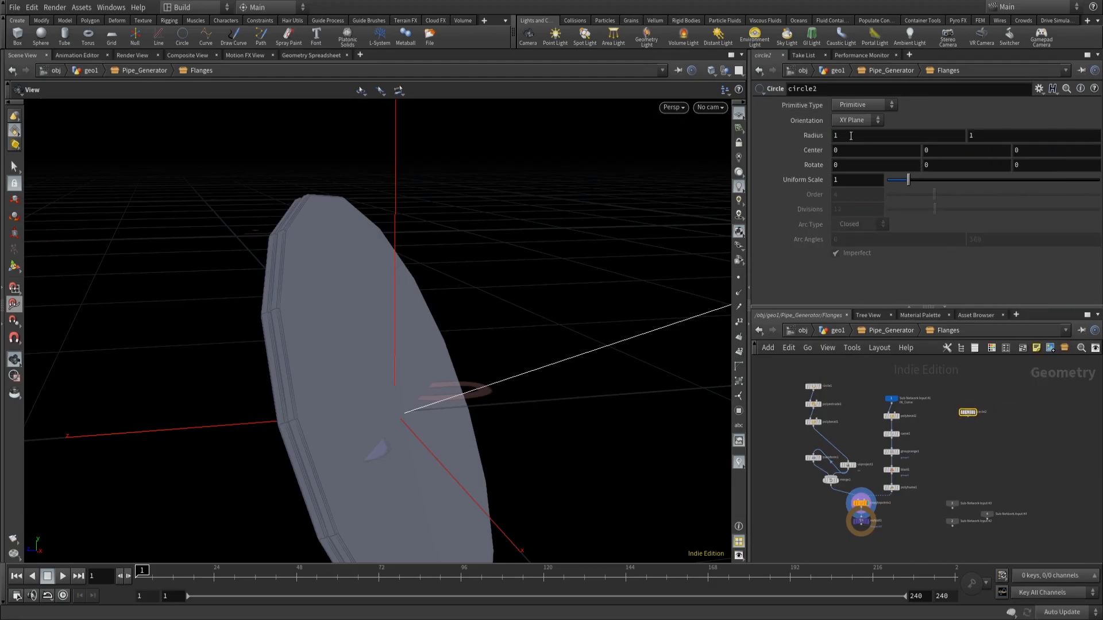
Set the new circle's X and Y radius to 0.005.
{"action": "left_click_drag", "start_coordinate": [850, 136], "coordinate": [818, 135]}
{"action": "type", "text": "0.0"}
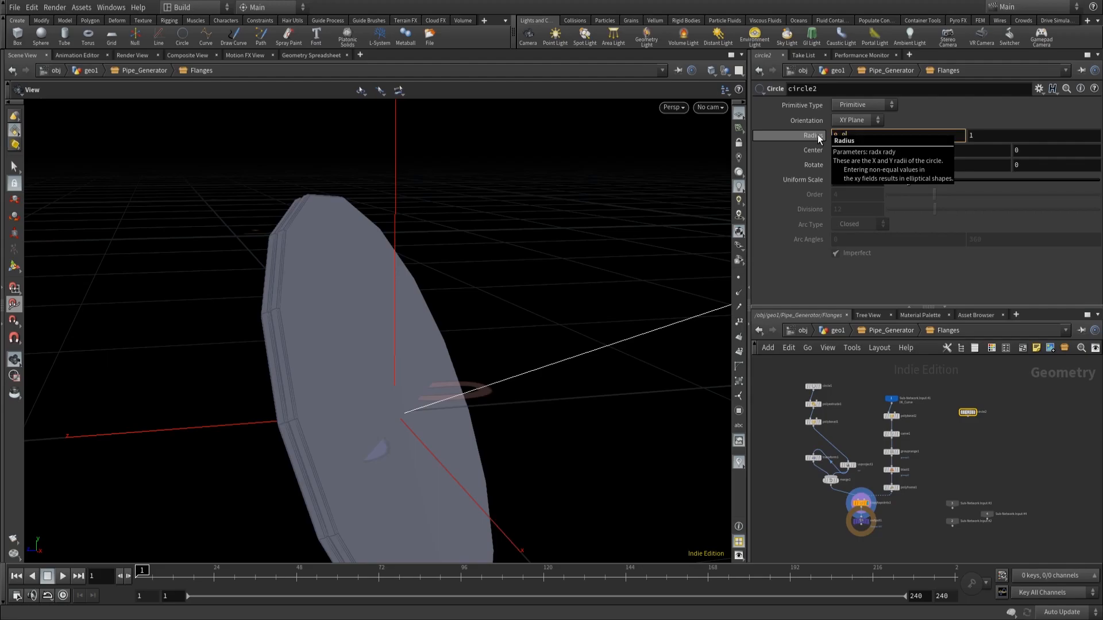
{"action": "type", "text": "05"}
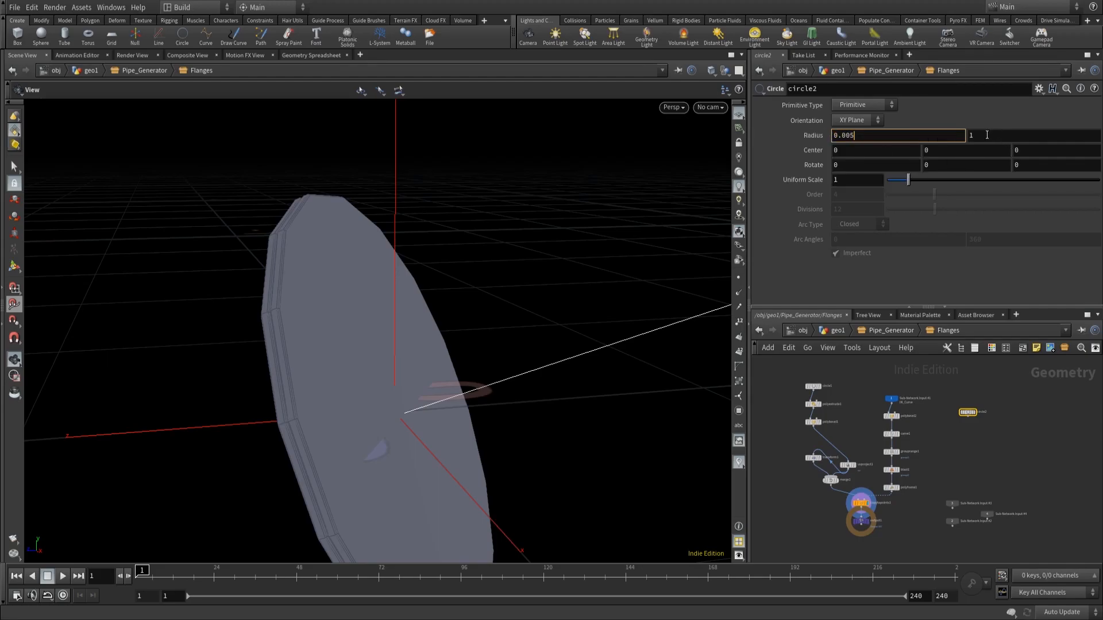
{"action": "key", "text": "Return"}
{"action": "left_click", "coordinate": [1004, 136]}
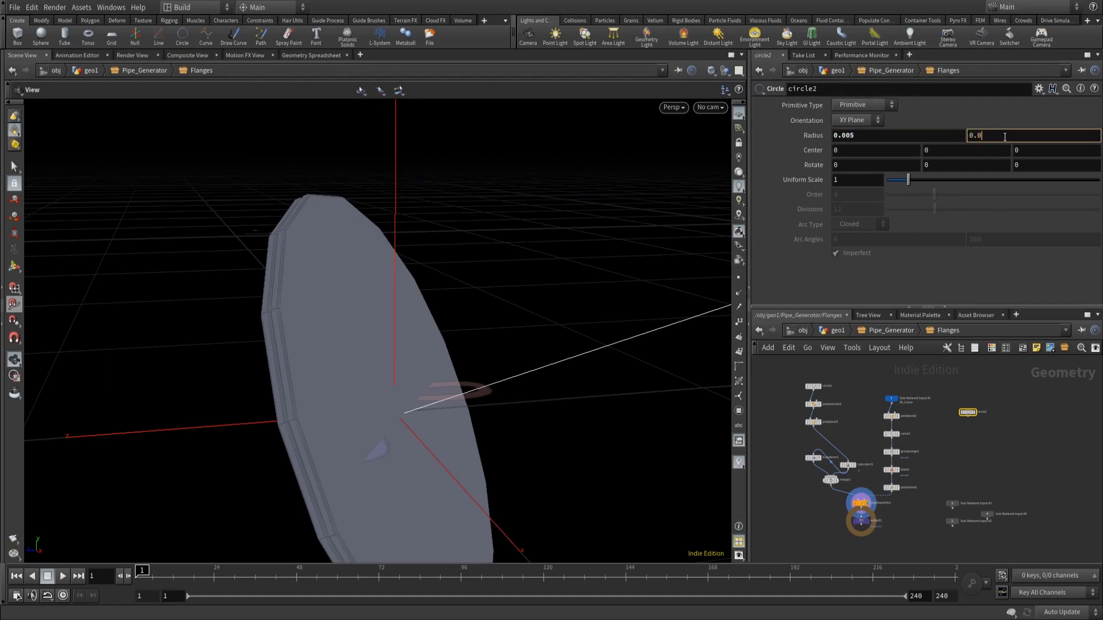
{"action": "key", "text": "Return"}
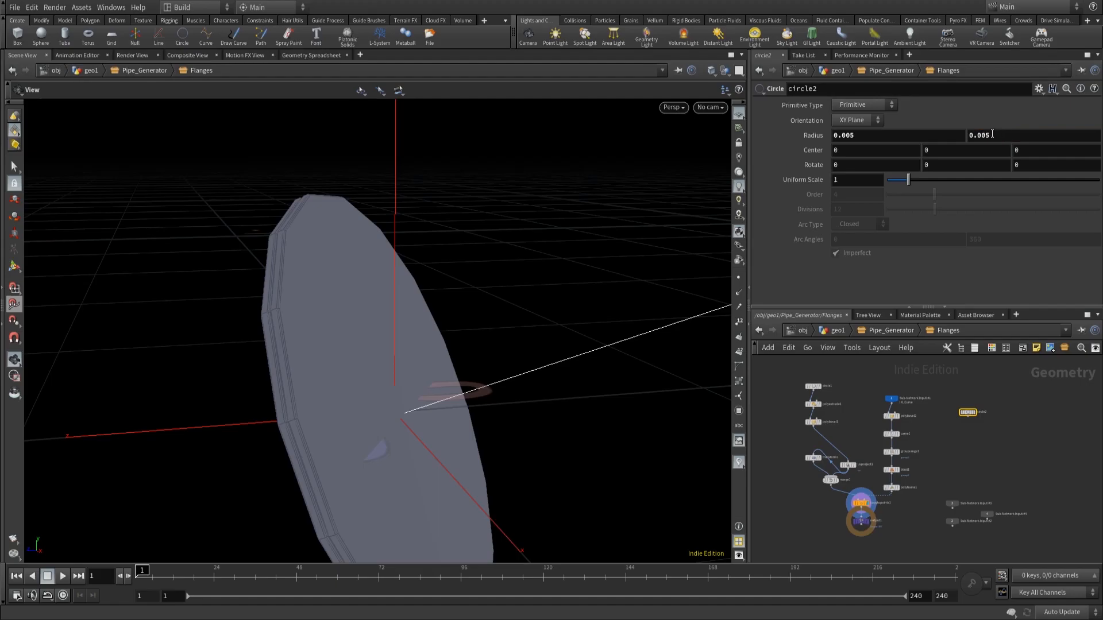
Duplicate circle1, display the copy and place it beside circle2.
{"action": "scroll", "coordinate": [982, 449], "scroll_direction": "up", "scroll_amount": 3}
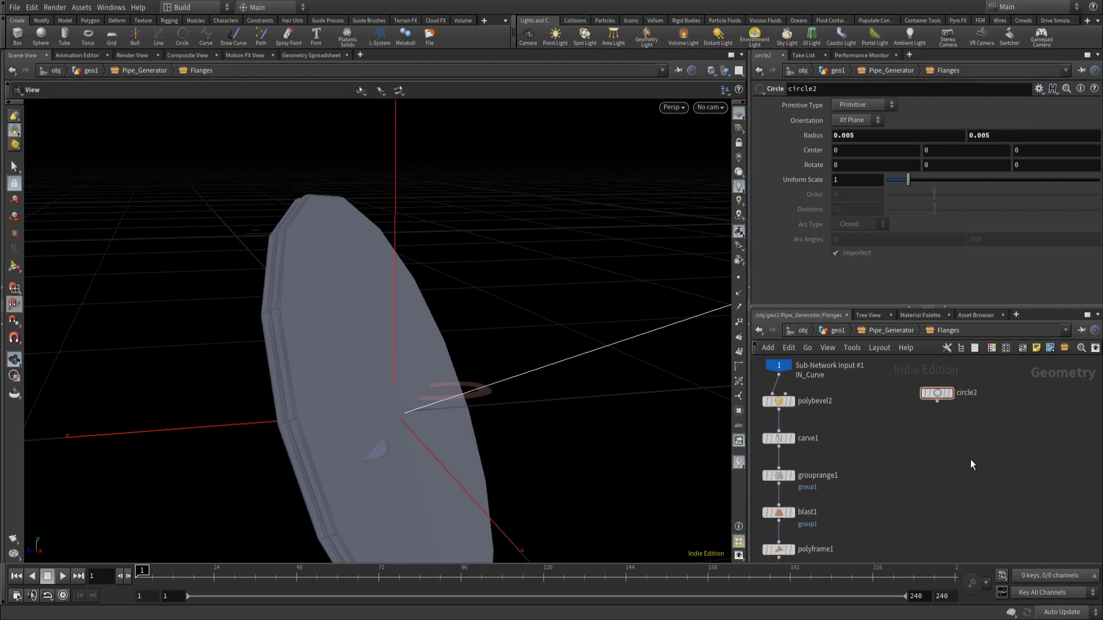
{"action": "scroll", "coordinate": [973, 455], "scroll_direction": "down", "scroll_amount": 3}
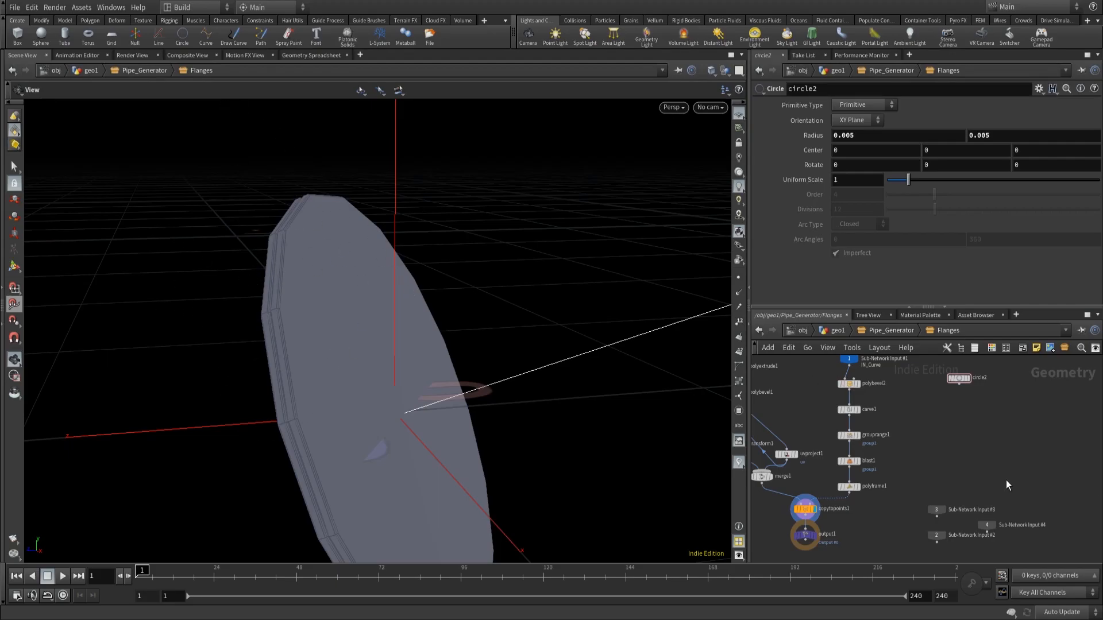
{"action": "middle_click_drag", "start_coordinate": [963, 404], "coordinate": [1012, 448]}
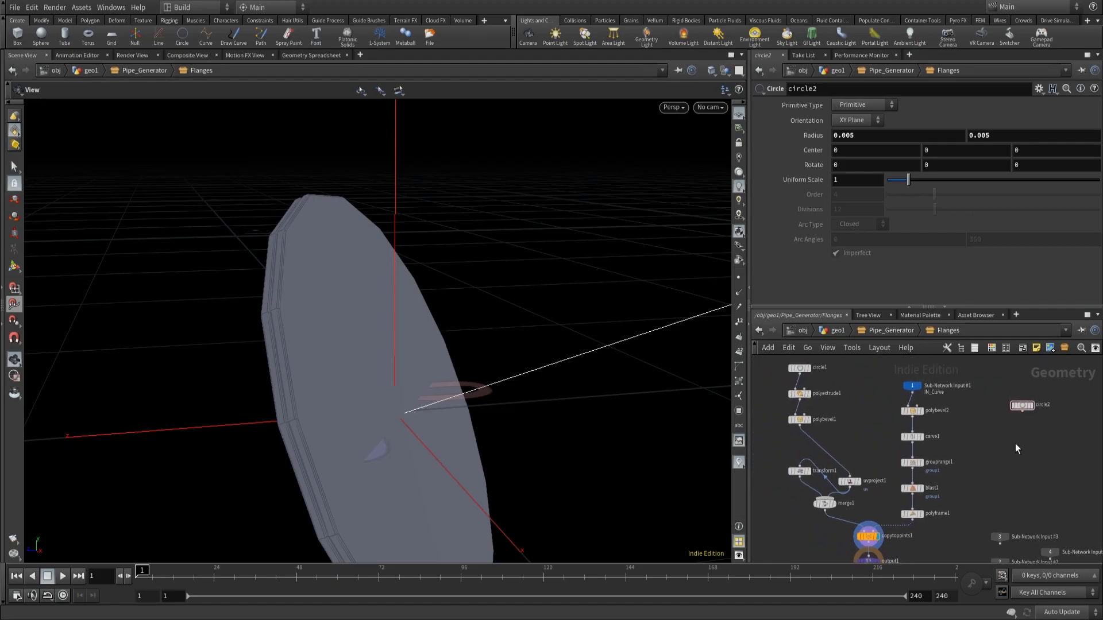
{"action": "left_click", "coordinate": [798, 371]}
{"action": "key", "text": "ctrl+c"}
{"action": "key", "text": "ctrl+v"}
{"action": "key", "text": "f"}
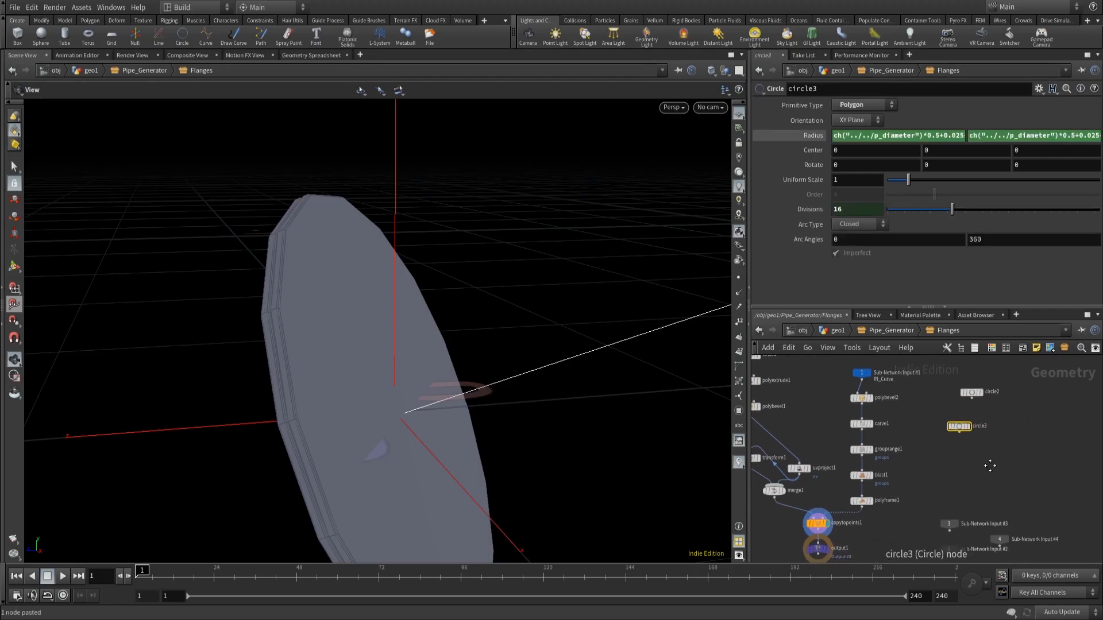
{"action": "scroll", "coordinate": [917, 477], "scroll_direction": "down", "scroll_amount": 3}
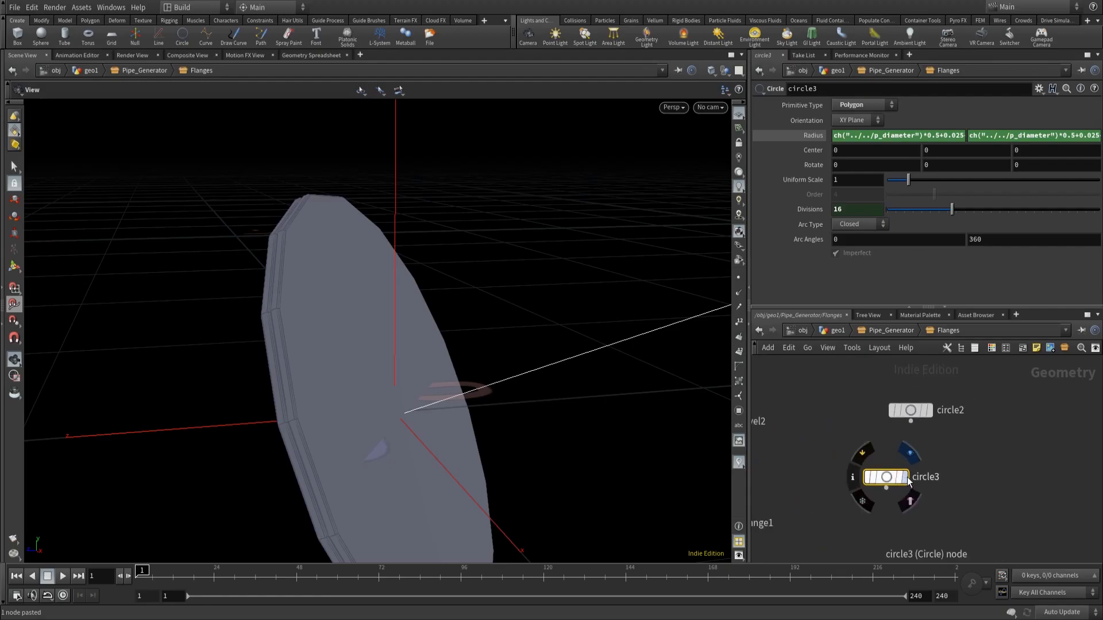
{"action": "left_click", "coordinate": [917, 477]}
{"action": "left_click_drag", "start_coordinate": [891, 477], "coordinate": [1010, 410]}
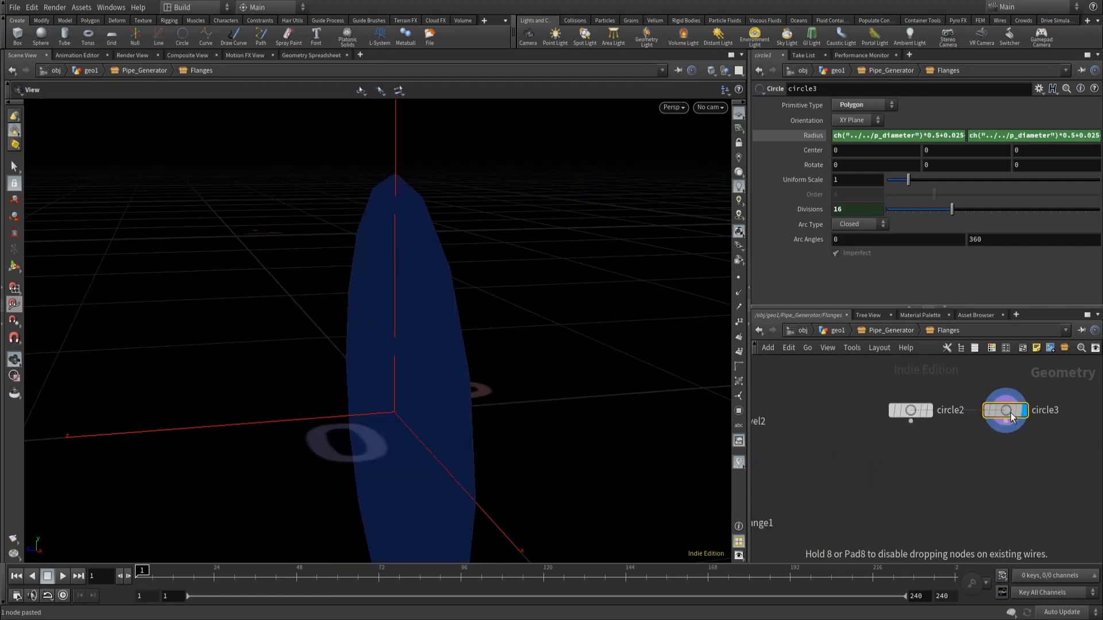
Show circle2 as a template and make it a Polygon circle with 6 divisions.
{"action": "left_click", "coordinate": [925, 410]}
{"action": "left_click_drag", "start_coordinate": [329, 396], "coordinate": [421, 403]}
{"action": "left_click", "coordinate": [911, 410]}
{"action": "left_click", "coordinate": [870, 106]}
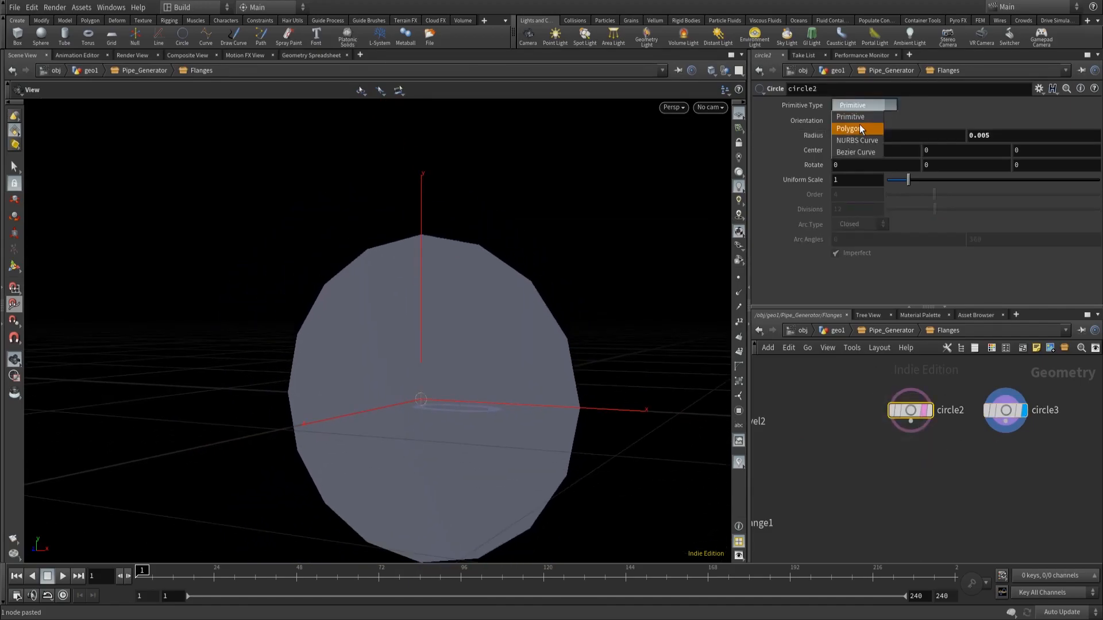
{"action": "left_click", "coordinate": [859, 126]}
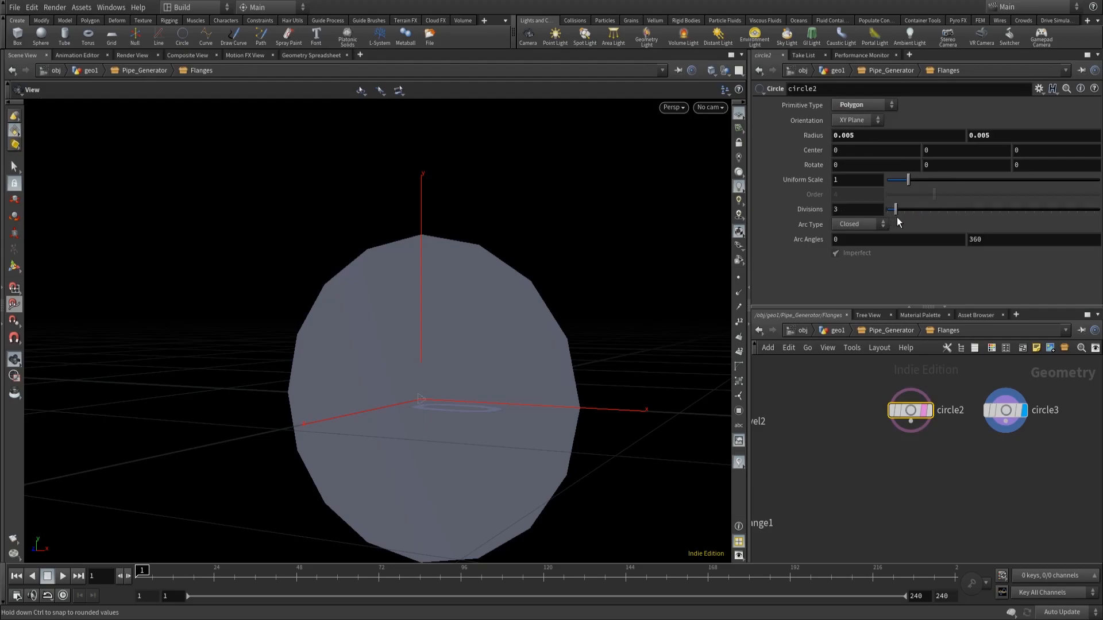
{"action": "left_click_drag", "start_coordinate": [907, 217], "coordinate": [906, 217]}
{"action": "right_click_drag", "start_coordinate": [439, 411], "coordinate": [504, 406]}
{"action": "mouse_move", "coordinate": [504, 407]}
{"action": "left_mouse_down"}
{"action": "mouse_move", "coordinate": [492, 423]}
{"action": "mouse_move", "coordinate": [504, 442]}
{"action": "mouse_move", "coordinate": [508, 409]}
{"action": "left_mouse_up"}
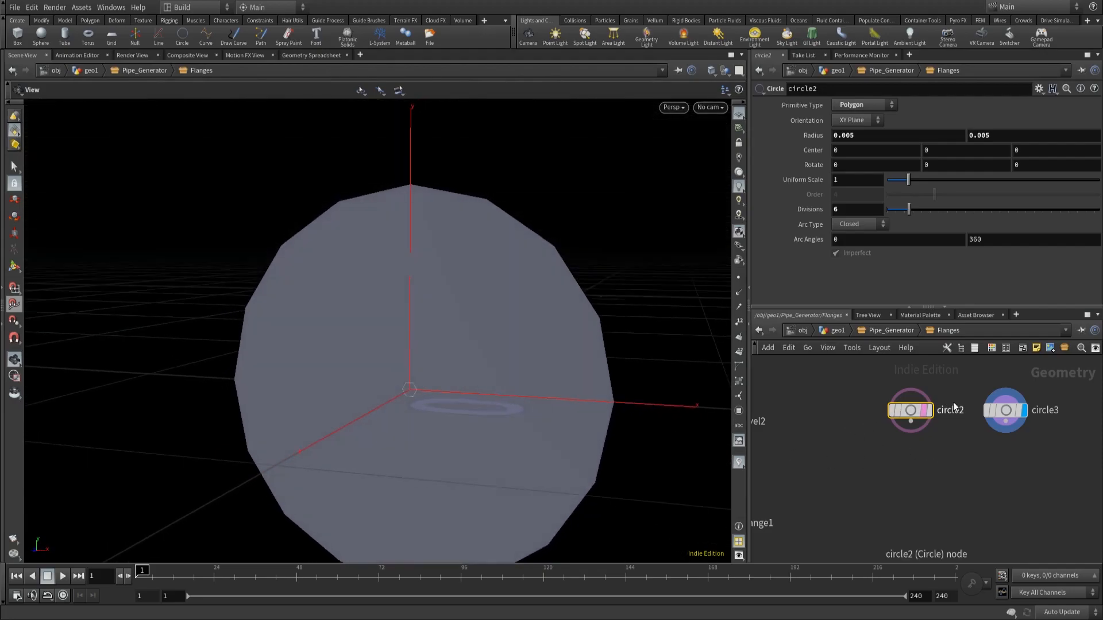
Add a Copy to Points node that copies circle2 onto the points of circle3, and display its result.
{"action": "left_click", "coordinate": [1005, 410]}
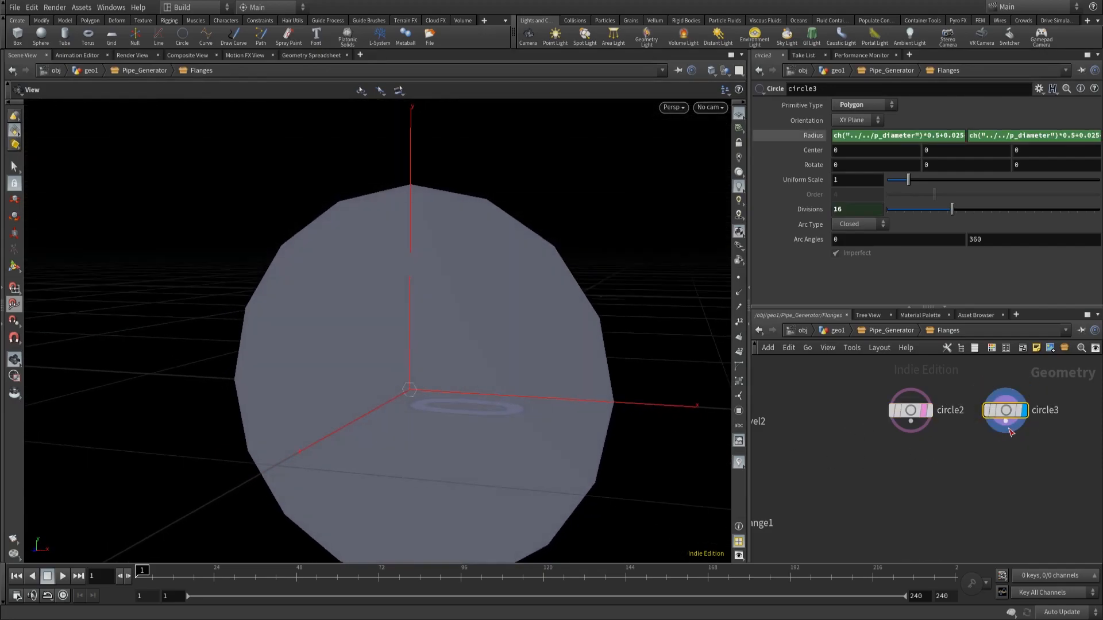
{"action": "left_click", "coordinate": [955, 450]}
{"action": "key", "text": "Tab"}
{"action": "type", "text": "cop"}
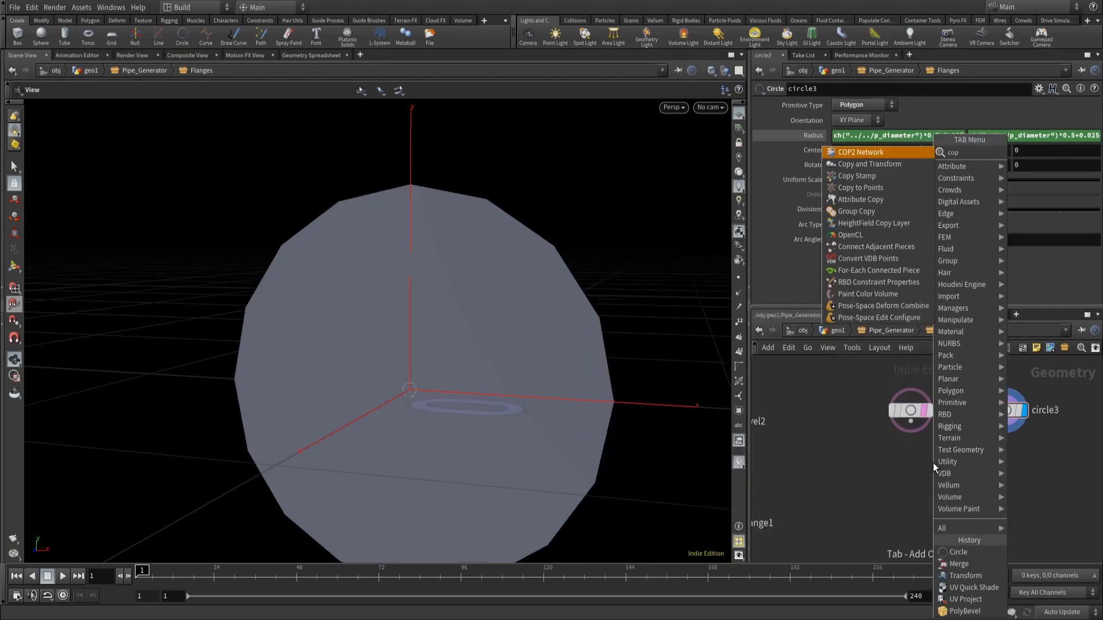
{"action": "key", "text": "Down"}
{"action": "key", "text": "Down"}
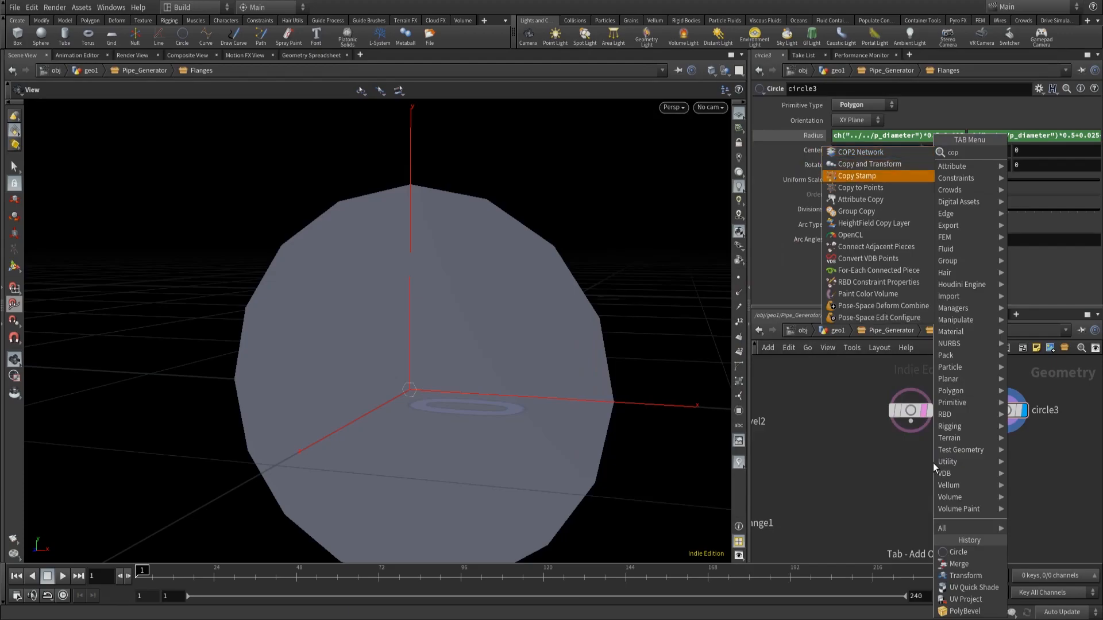
{"action": "key", "text": "Down"}
{"action": "key", "text": "Return"}
{"action": "left_click", "coordinate": [934, 463]}
{"action": "left_click_drag", "start_coordinate": [935, 462], "coordinate": [953, 475]}
{"action": "left_click_drag", "start_coordinate": [910, 422], "coordinate": [1004, 436]}
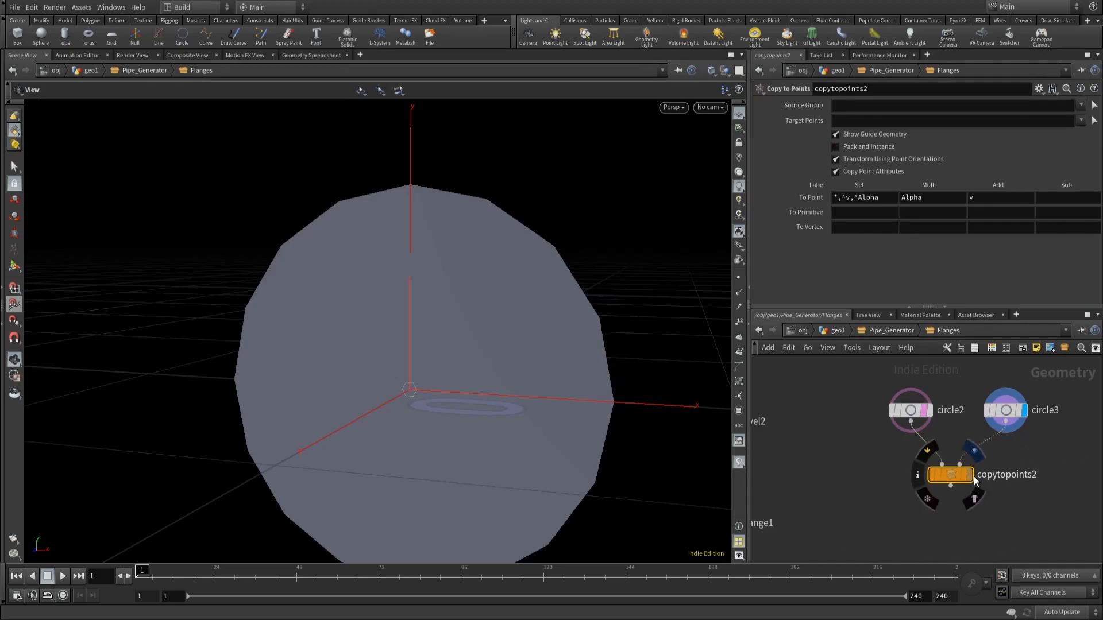
{"action": "left_click", "coordinate": [969, 475]}
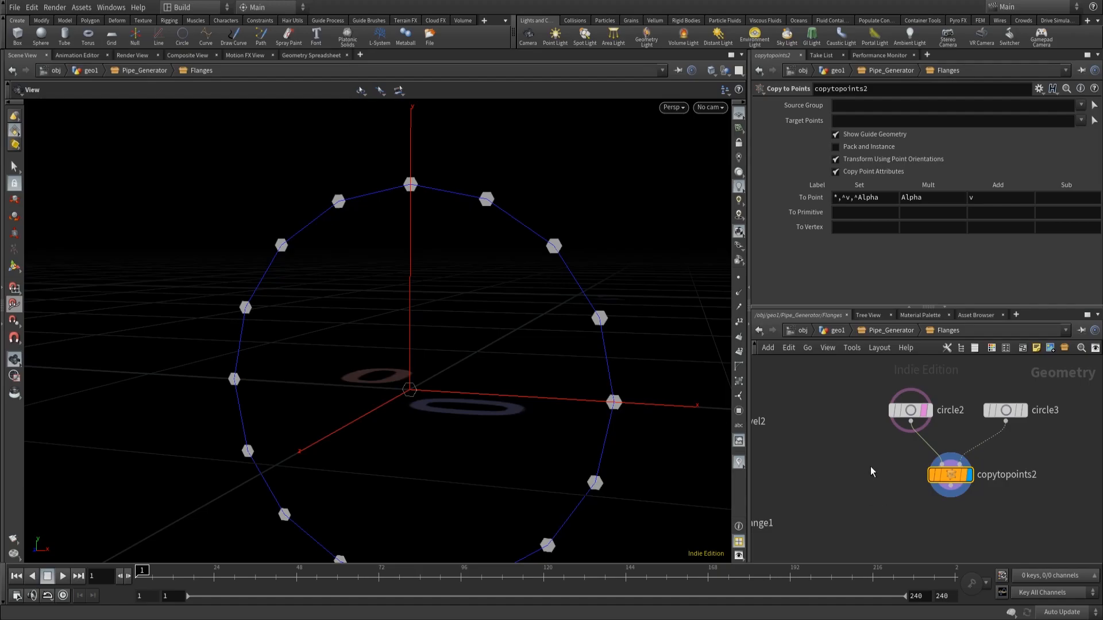
Reduce circle3's uniform scale to 0.89.
{"action": "mouse_move", "coordinate": [1005, 412]}
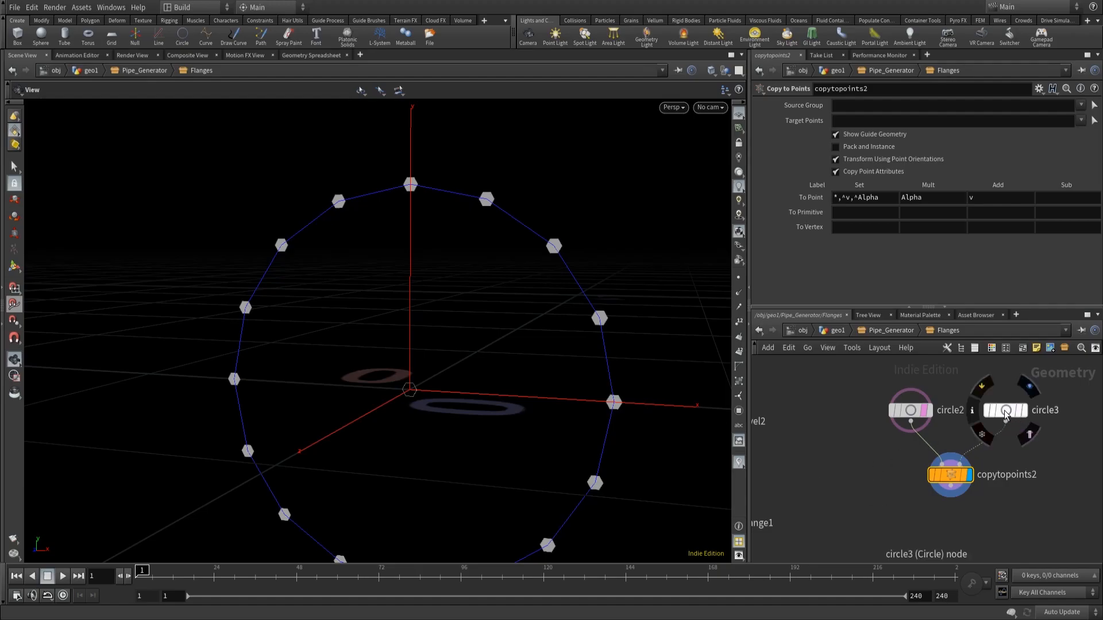
{"action": "left_click", "coordinate": [1005, 411]}
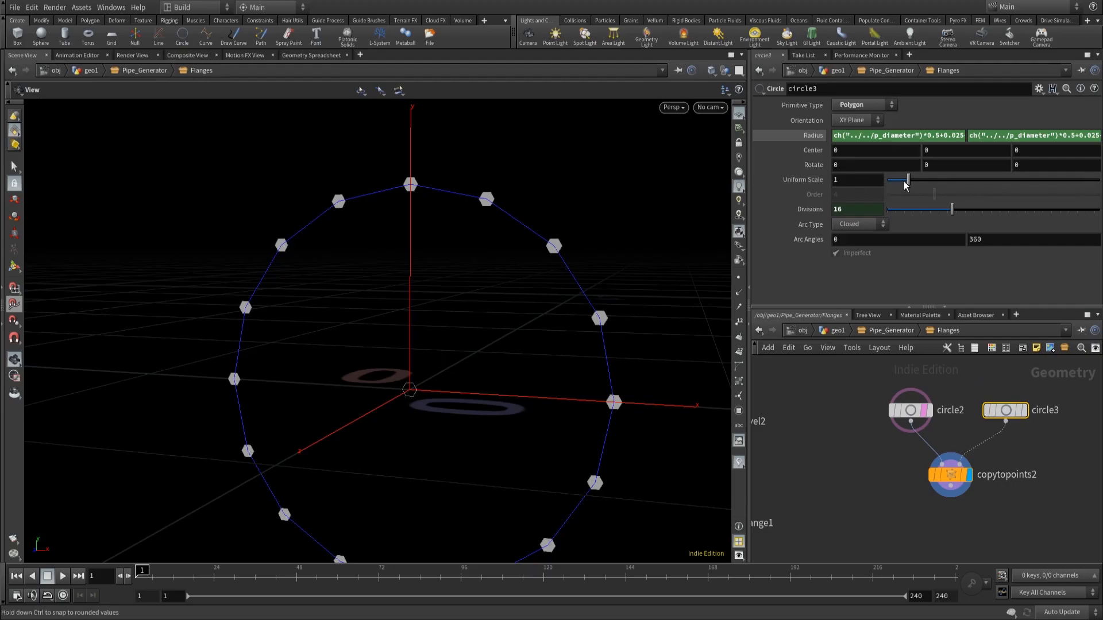
{"action": "left_click_drag", "start_coordinate": [908, 184], "coordinate": [906, 184]}
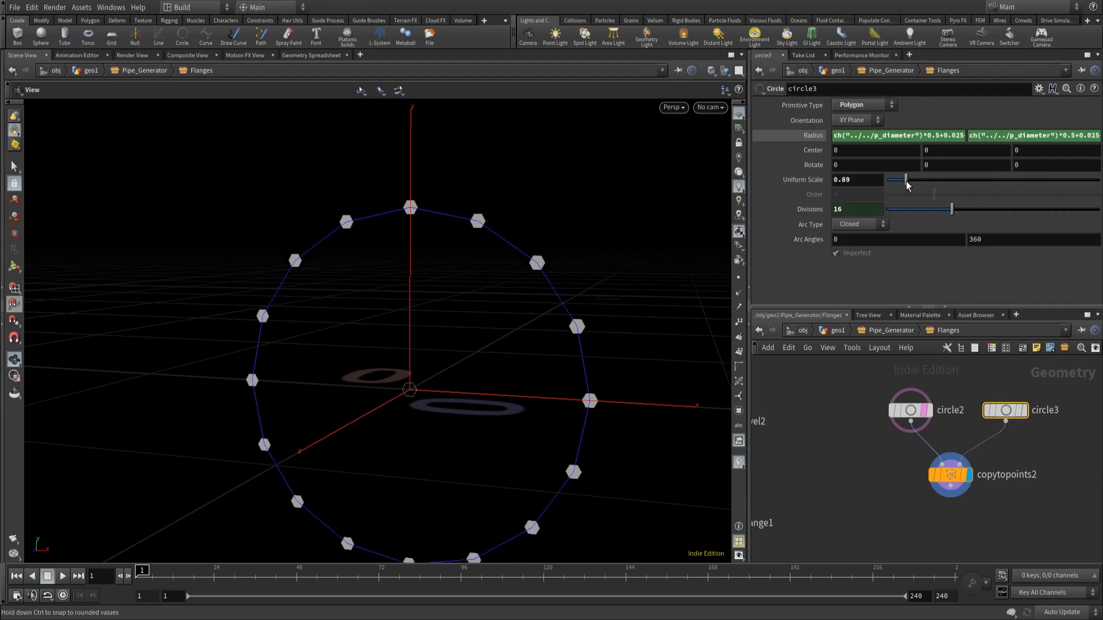
Show circle1 as a template in place of circle2, as a size reference for the ring of small circles.
{"action": "scroll", "coordinate": [892, 467], "scroll_direction": "down", "scroll_amount": 2}
{"action": "scroll", "coordinate": [880, 480], "scroll_direction": "down", "scroll_amount": 1}
{"action": "middle_click_drag", "start_coordinate": [919, 448], "coordinate": [977, 423]}
{"action": "middle_click_drag", "start_coordinate": [803, 485], "coordinate": [935, 480]}
{"action": "middle_click_drag", "start_coordinate": [866, 392], "coordinate": [869, 409]}
{"action": "left_click", "coordinate": [850, 388]}
{"action": "middle_click_drag", "start_coordinate": [1033, 488], "coordinate": [951, 485]}
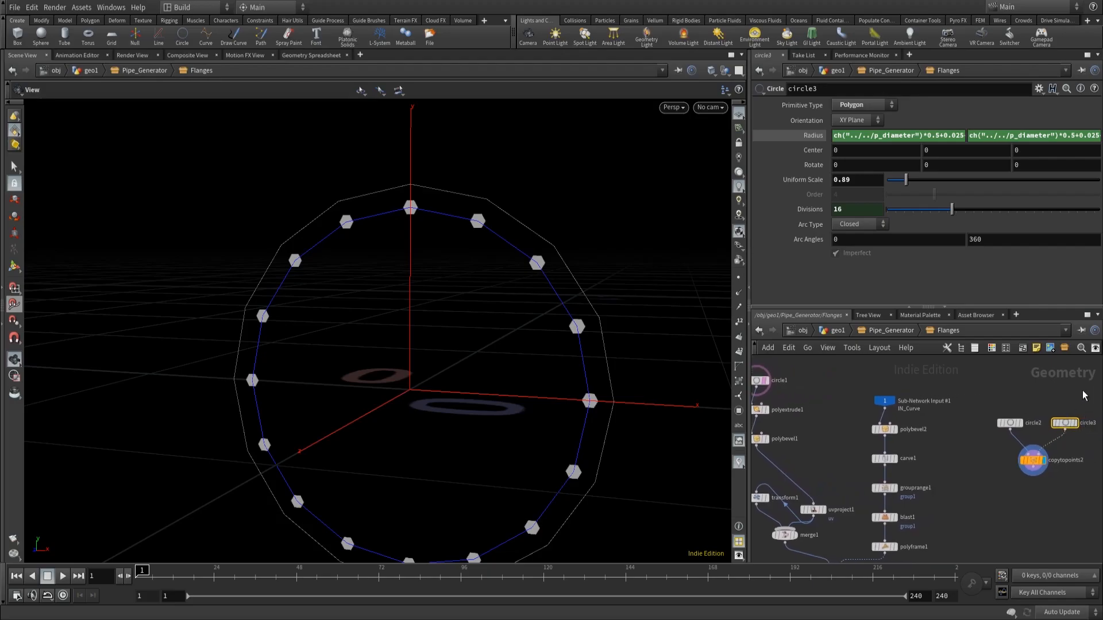
{"action": "scroll", "coordinate": [1005, 437], "scroll_direction": "up", "scroll_amount": 5}
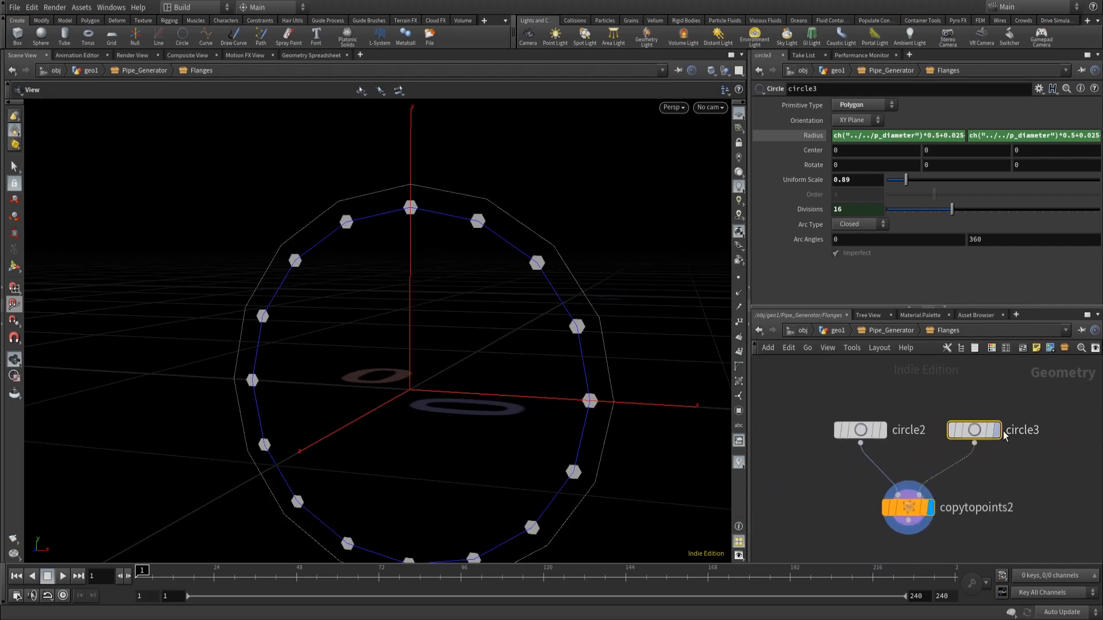
Set circle3's uniform scale to 0.85.
{"action": "left_click", "coordinate": [872, 179]}
{"action": "key", "text": "Return"}
{"action": "left_click", "coordinate": [871, 179]}
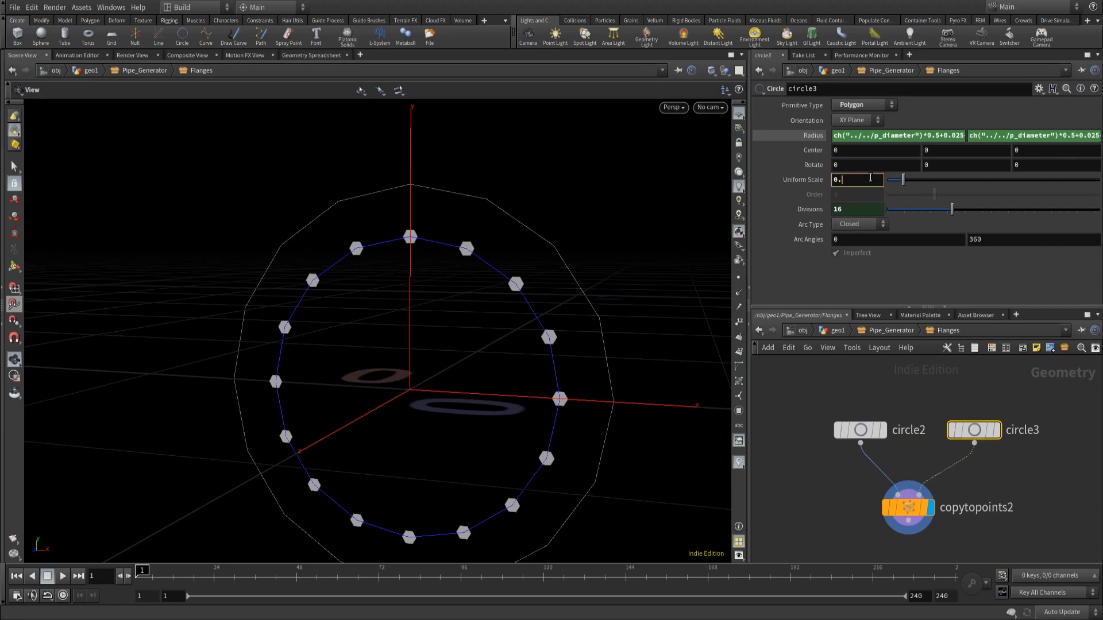
{"action": "key", "text": "Return"}
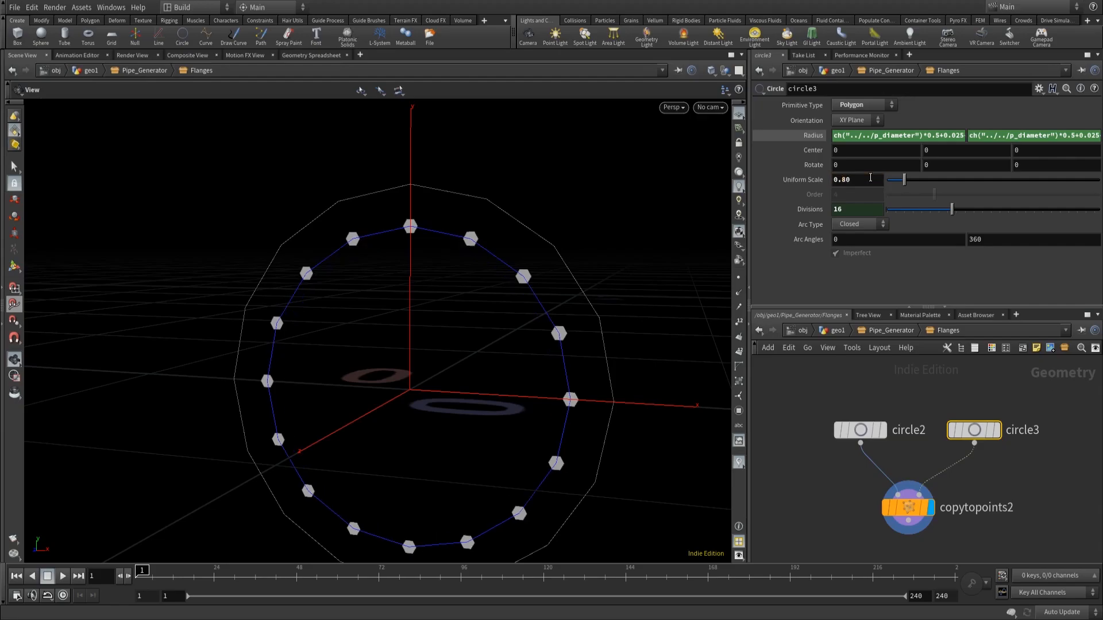
{"action": "left_click", "coordinate": [856, 180]}
{"action": "type", "text": "5"}
{"action": "key", "text": "Return"}
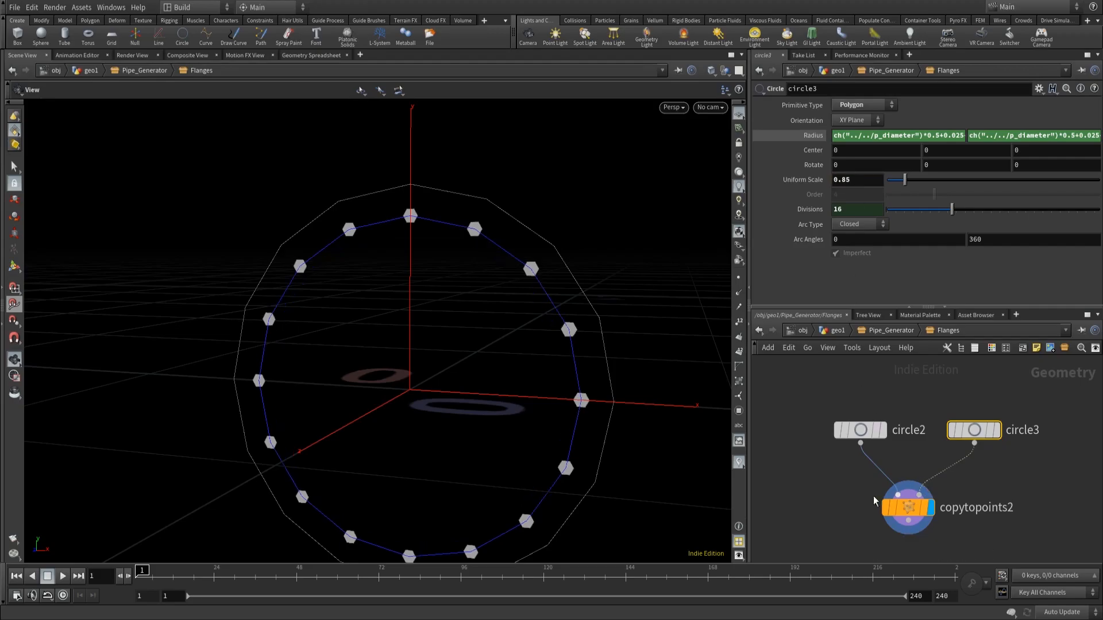
Move circle2 farther from the copytopoints2 node to make room for another node between them.
{"action": "left_click_drag", "start_coordinate": [615, 310], "coordinate": [614, 272]}
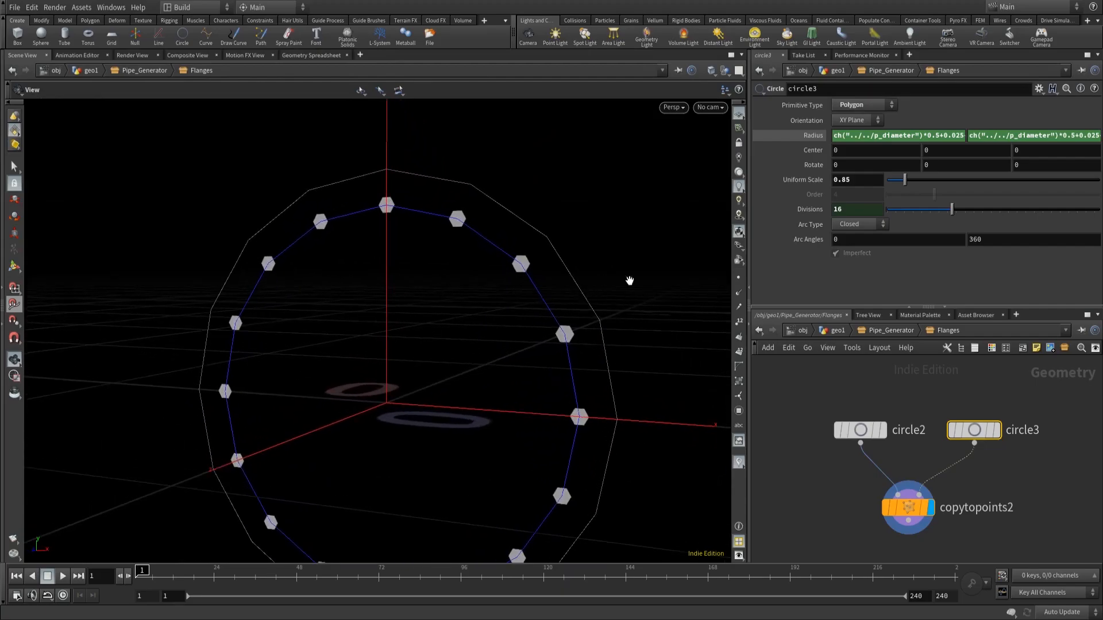
{"action": "middle_click_drag", "start_coordinate": [958, 551], "coordinate": [965, 473]}
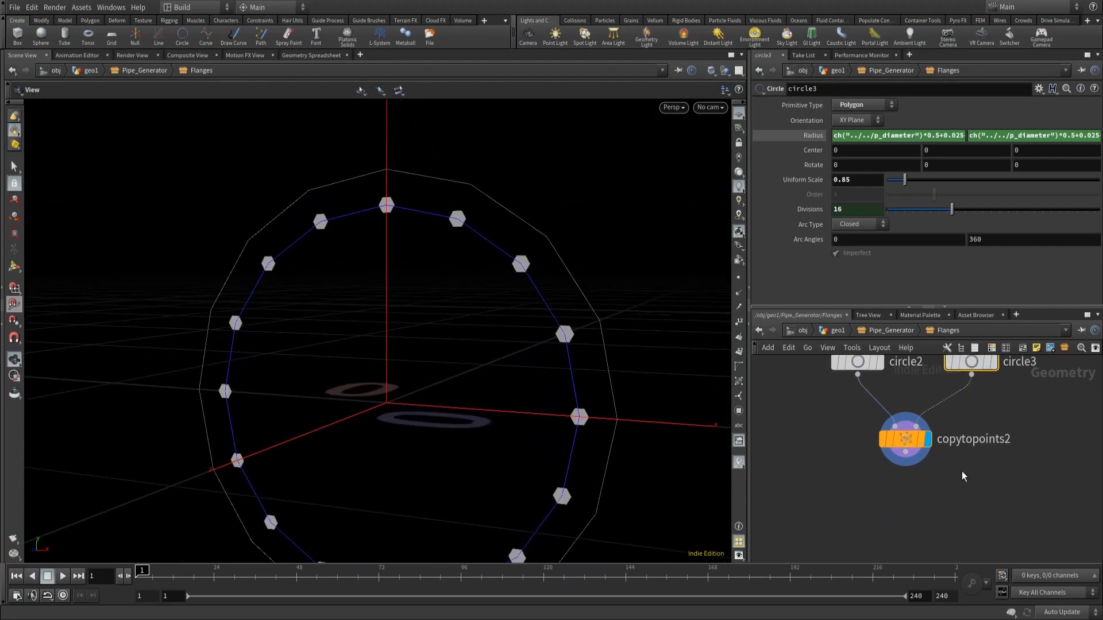
{"action": "left_click_drag", "start_coordinate": [440, 375], "coordinate": [533, 421]}
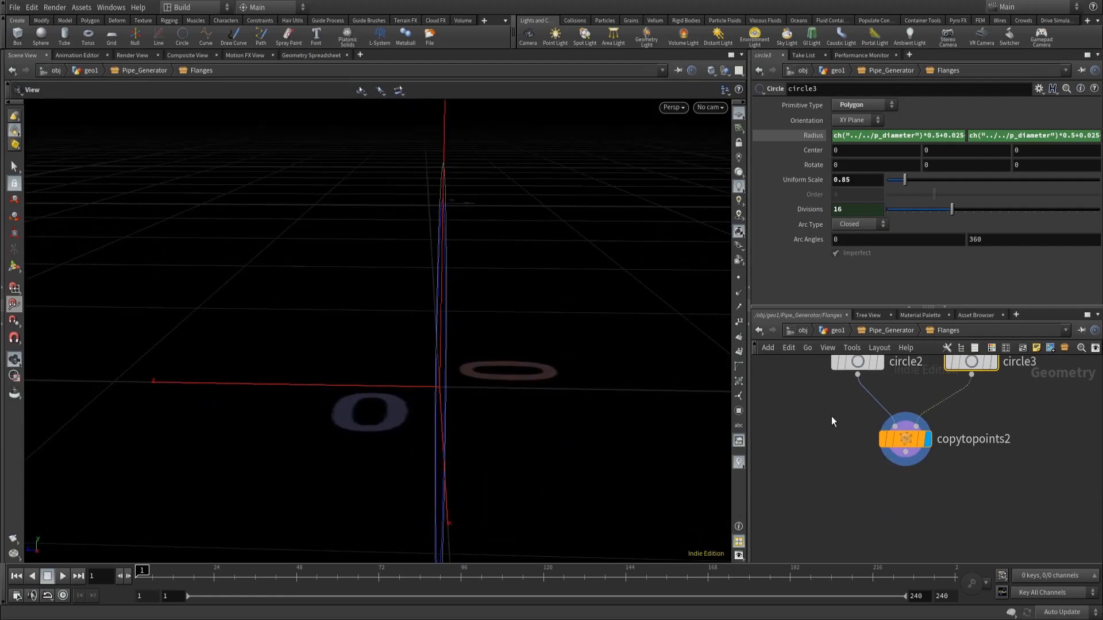
{"action": "middle_click_drag", "start_coordinate": [806, 459], "coordinate": [815, 489]}
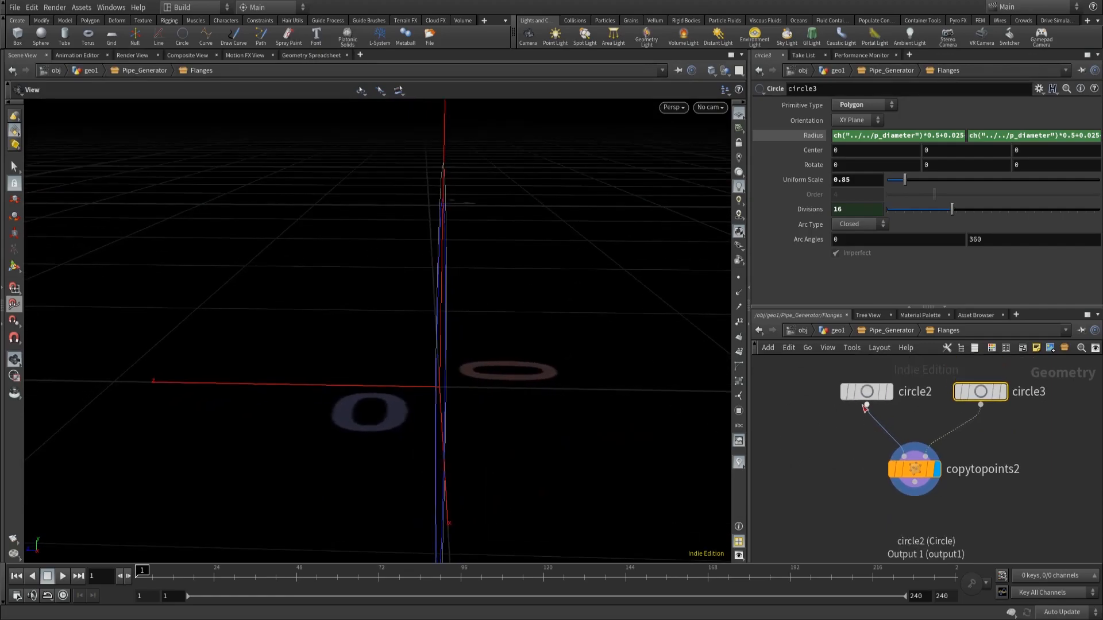
{"action": "left_click", "coordinate": [923, 392]}
{"action": "left_click_drag", "start_coordinate": [868, 394], "coordinate": [832, 371]}
{"action": "middle_click_drag", "start_coordinate": [905, 398], "coordinate": [952, 470]}
{"action": "left_click", "coordinate": [829, 491]}
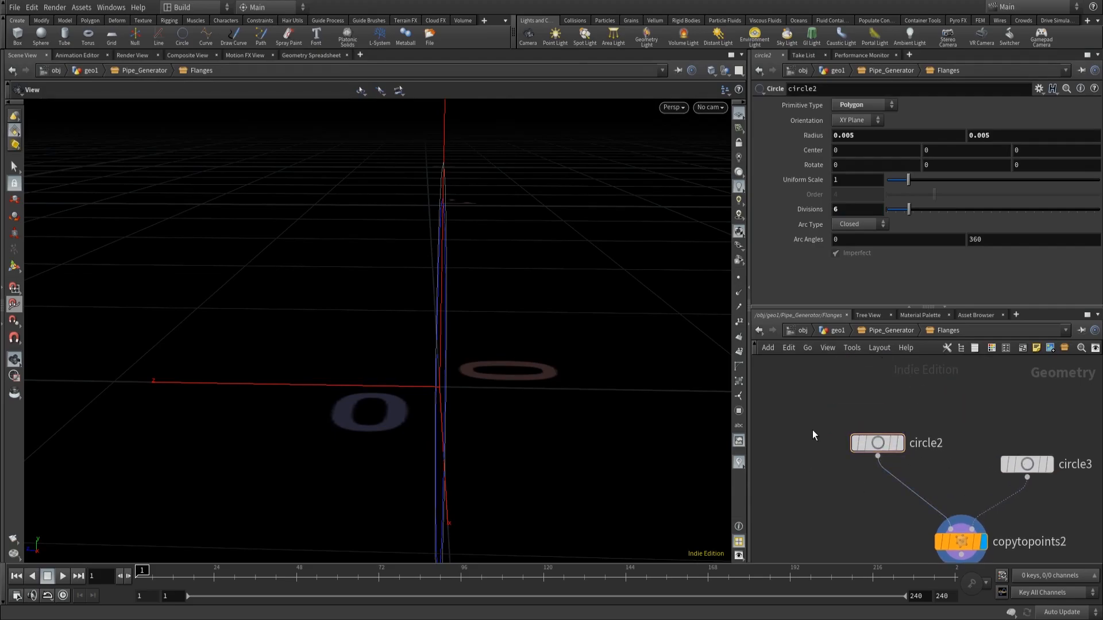
Copy the polyextrude1 node and insert the duplicate between circle2 and copytopoints2.
{"action": "scroll", "coordinate": [824, 453], "scroll_direction": "down", "scroll_amount": 5}
{"action": "scroll", "coordinate": [838, 440], "scroll_direction": "up", "scroll_amount": 5}
{"action": "middle_click_drag", "start_coordinate": [898, 430], "coordinate": [942, 432]}
{"action": "scroll", "coordinate": [948, 429], "scroll_direction": "down", "scroll_amount": 1}
{"action": "left_click_drag", "start_coordinate": [912, 425], "coordinate": [838, 402]}
{"action": "key", "text": "ctrl+c"}
{"action": "middle_click_drag", "start_coordinate": [976, 420], "coordinate": [792, 412]}
{"action": "key", "text": "ctrl+v"}
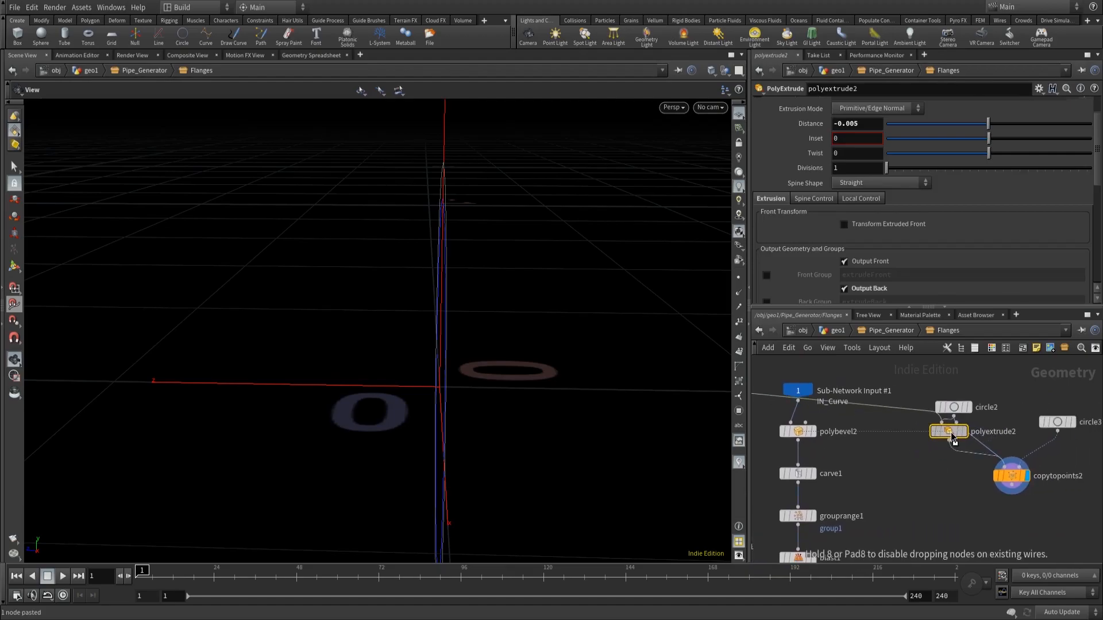
{"action": "left_click", "coordinate": [954, 445]}
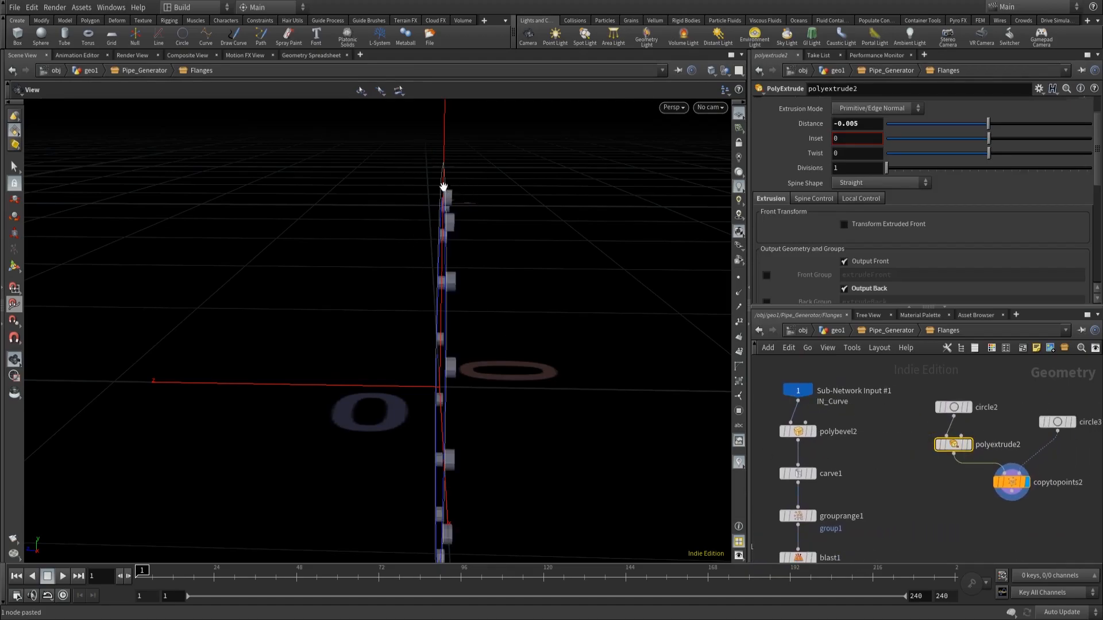
Copy transform1 and merge1 from the flange branch and paste duplicates near copytopoints2.
{"action": "middle_click_drag", "start_coordinate": [918, 492], "coordinate": [908, 456]}
{"action": "scroll", "coordinate": [945, 470], "scroll_direction": "down", "scroll_amount": 3}
{"action": "middle_click_drag", "start_coordinate": [966, 488], "coordinate": [1013, 453]}
{"action": "scroll", "coordinate": [805, 490], "scroll_direction": "up", "scroll_amount": 2}
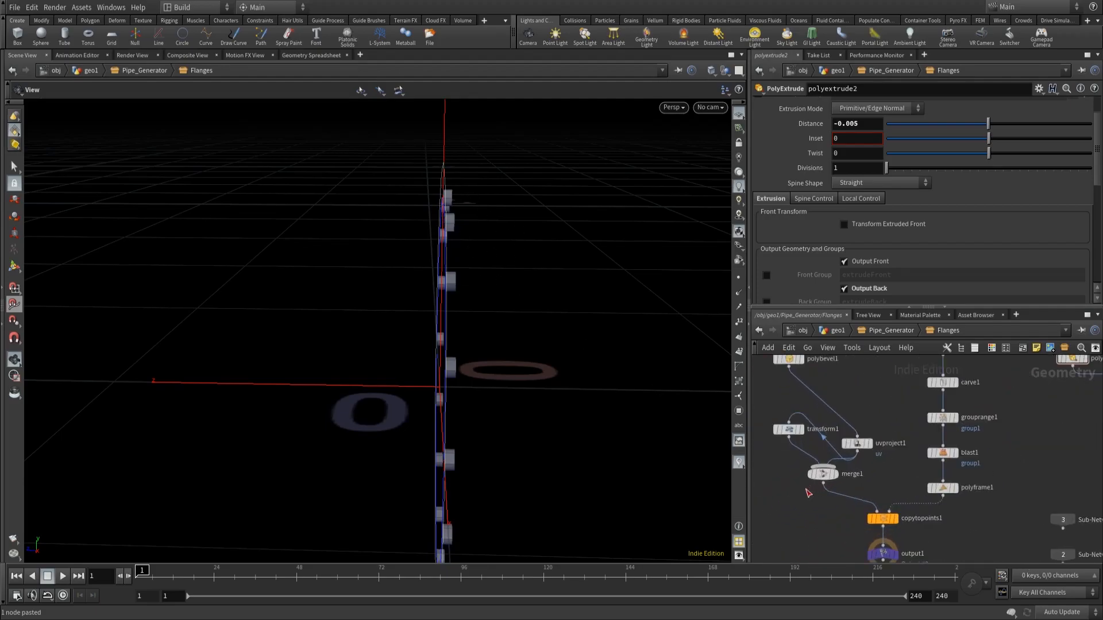
{"action": "middle_click_drag", "start_coordinate": [785, 467], "coordinate": [792, 483]}
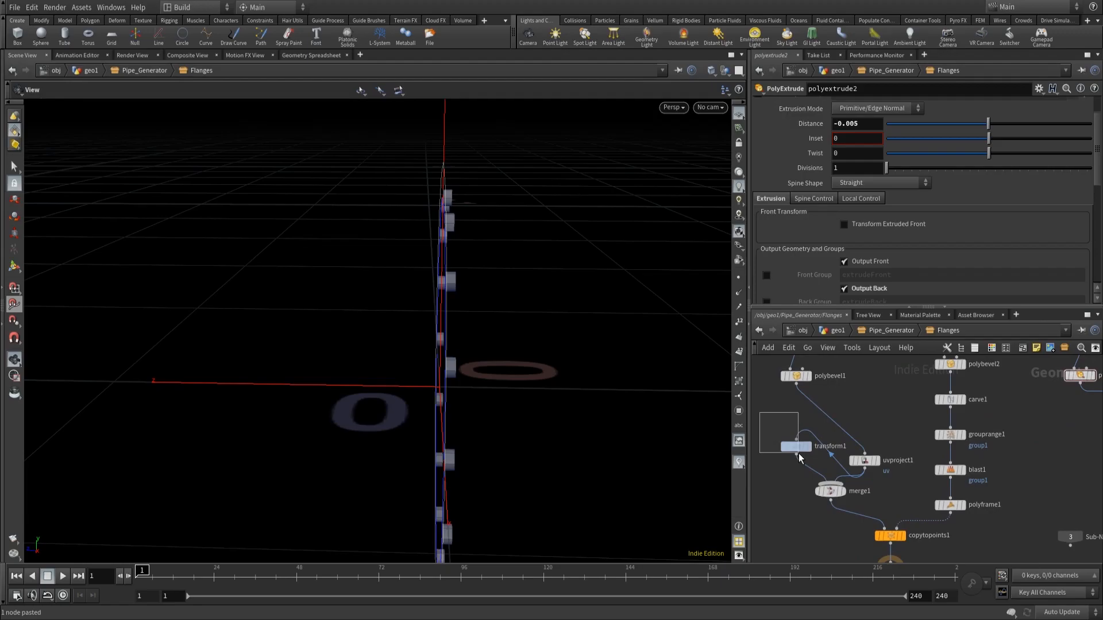
{"action": "left_click", "coordinate": [799, 453]}
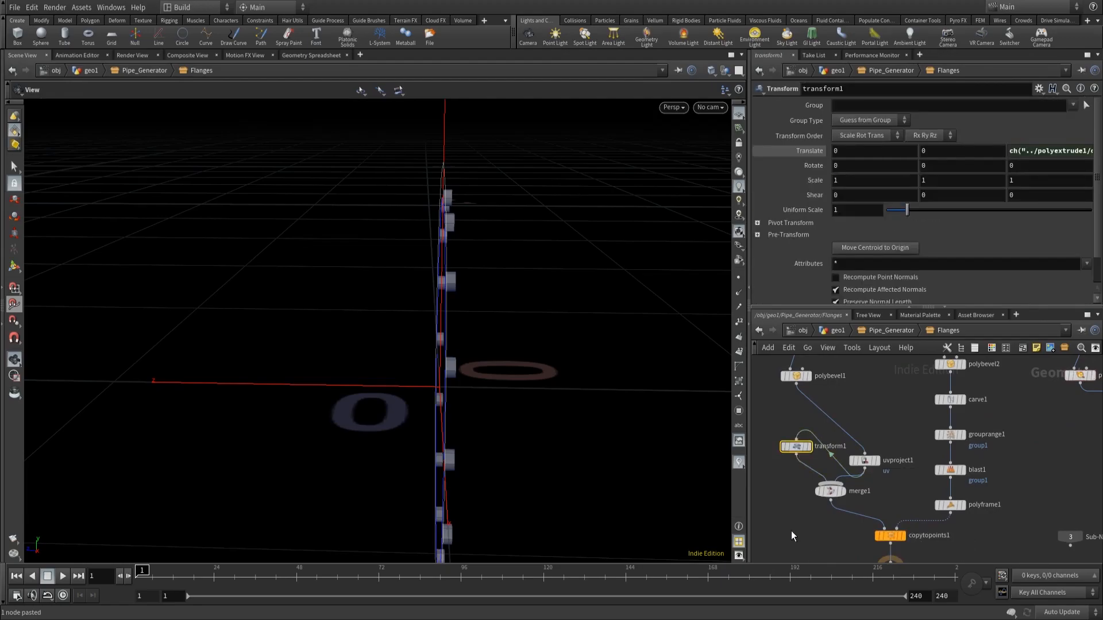
{"action": "left_click", "coordinate": [829, 489], "text": "shift"}
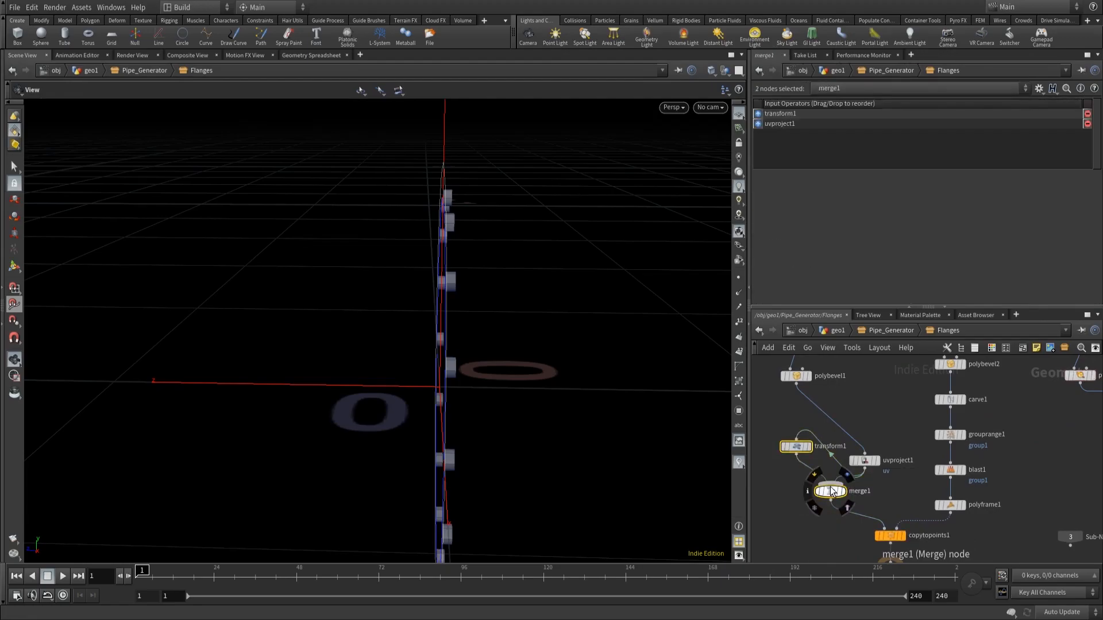
{"action": "key", "text": "ctrl+c"}
{"action": "middle_click_drag", "start_coordinate": [1098, 450], "coordinate": [904, 493]}
{"action": "left_click", "coordinate": [1017, 444]}
{"action": "key", "text": "ctrl+v"}
Try placing transform2 and merge2 between circle3 and copytopoints2, and wire circle3 into merge2.
{"action": "left_click_drag", "start_coordinate": [994, 403], "coordinate": [994, 446]}
{"action": "left_click", "coordinate": [1021, 417]}
{"action": "left_click_drag", "start_coordinate": [971, 407], "coordinate": [989, 441]}
{"action": "left_click_drag", "start_coordinate": [934, 463], "coordinate": [1022, 492]}
{"action": "left_click_drag", "start_coordinate": [567, 281], "coordinate": [688, 302]}
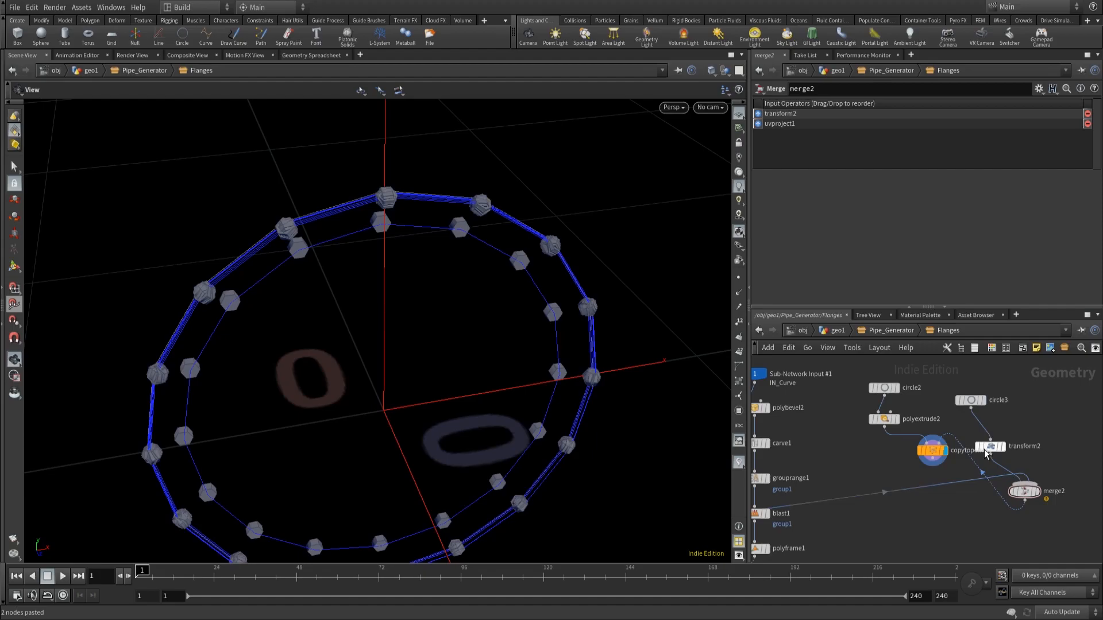
{"action": "left_click_drag", "start_coordinate": [975, 409], "coordinate": [1024, 483]}
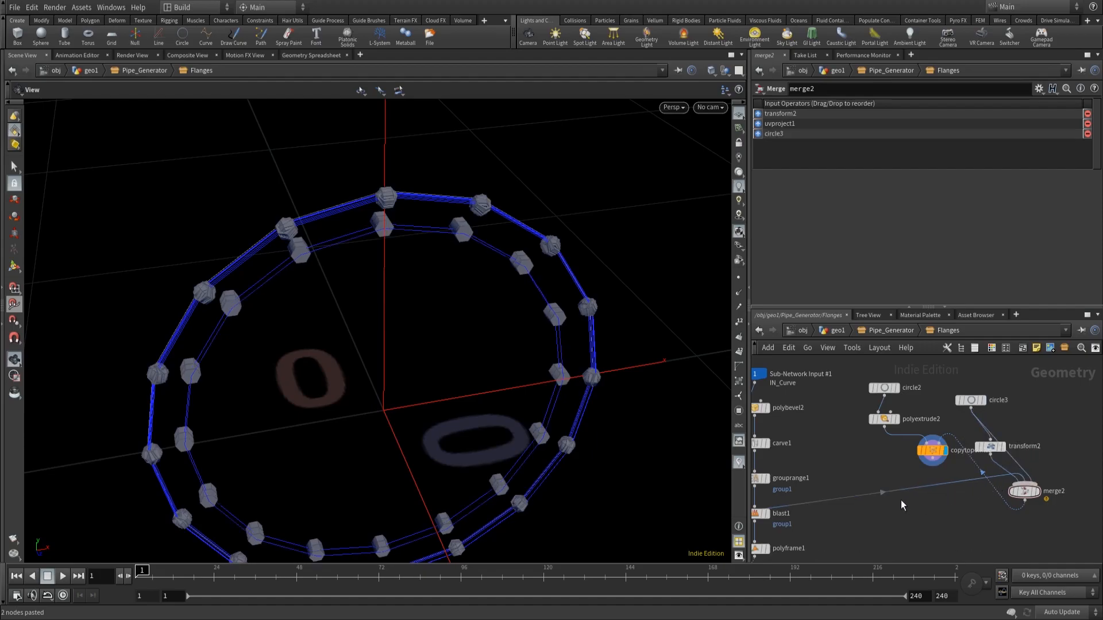
Cut the wire running from uvproject1 into merge2.
{"action": "key", "text": "y"}
{"action": "left_click_drag", "start_coordinate": [901, 507], "coordinate": [862, 471]}
{"action": "left_click_drag", "start_coordinate": [517, 219], "coordinate": [356, 239]}
{"action": "left_click_drag", "start_coordinate": [421, 249], "coordinate": [499, 256]}
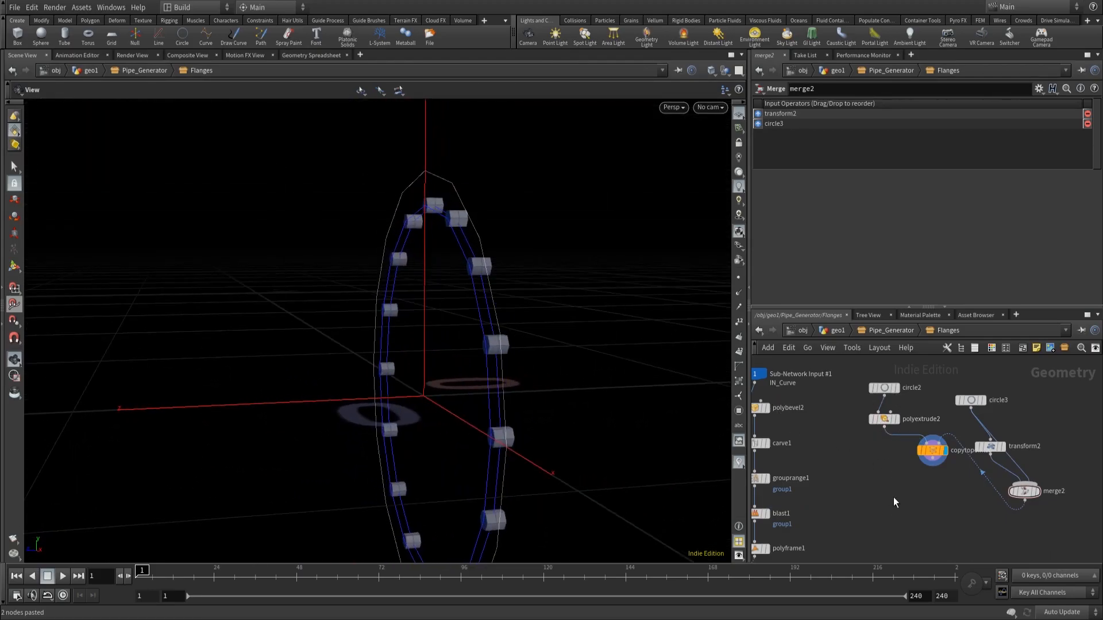
Insert transform2 between polyextrude2 and copytopoints2, and feed polyextrude2 into merge2 in place of circle3.
{"action": "left_click_drag", "start_coordinate": [929, 461], "coordinate": [909, 506]}
{"action": "left_click_drag", "start_coordinate": [991, 450], "coordinate": [886, 455]}
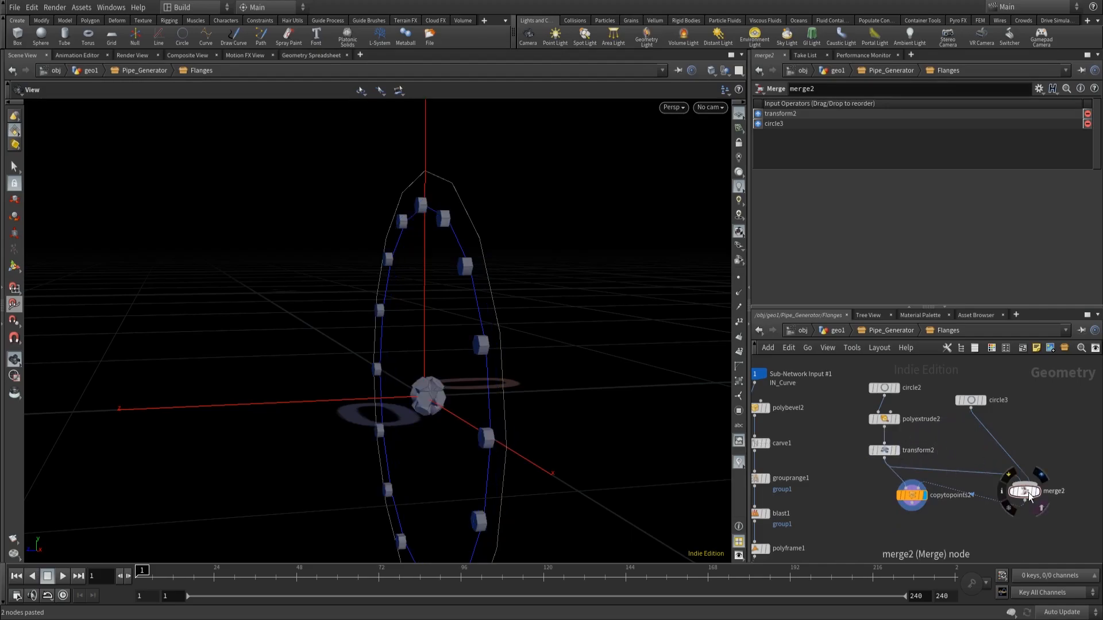
{"action": "mouse_move", "coordinate": [892, 432]}
{"action": "left_click_drag", "start_coordinate": [888, 429], "coordinate": [954, 438]}
{"action": "left_click", "coordinate": [980, 427]}
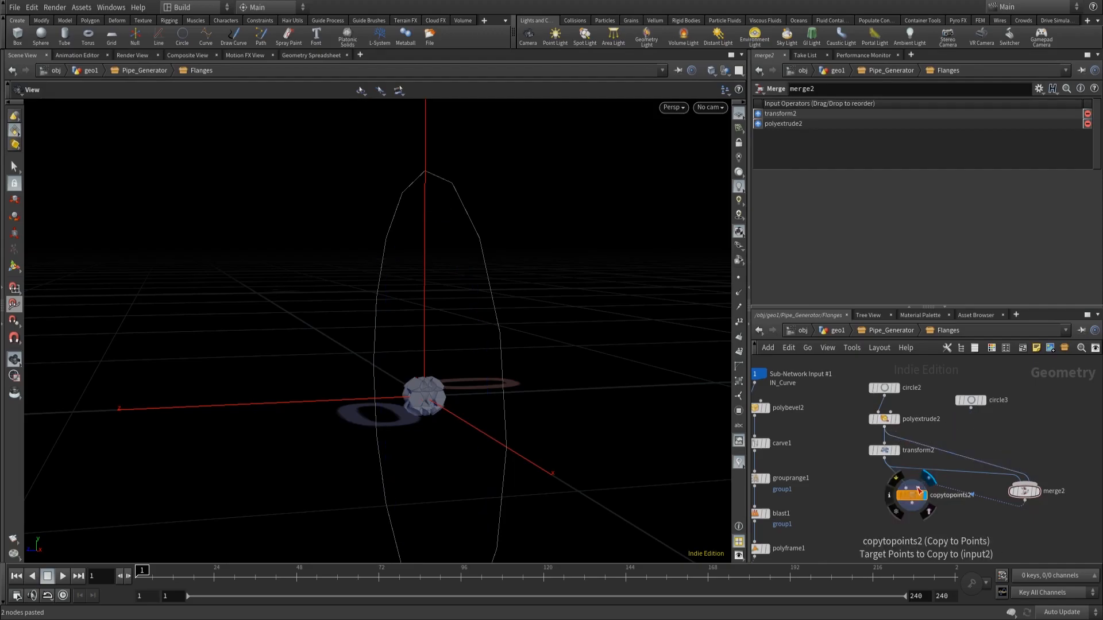
Connect circle3 directly to the target points input of copytopoints2.
{"action": "left_click_drag", "start_coordinate": [927, 483], "coordinate": [956, 407]}
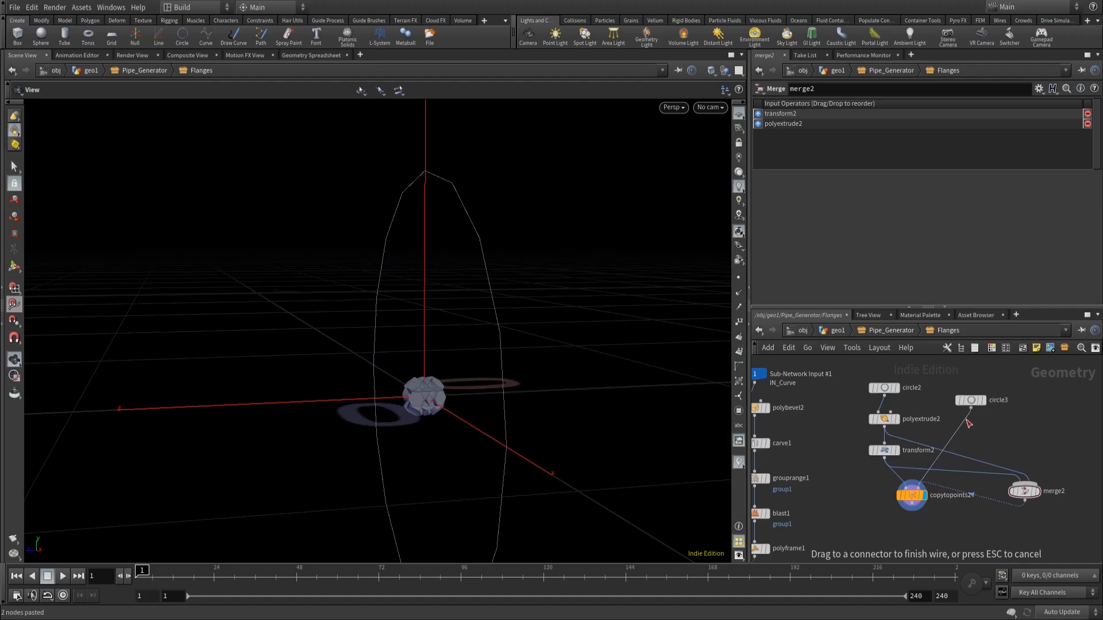
{"action": "left_click", "coordinate": [967, 421]}
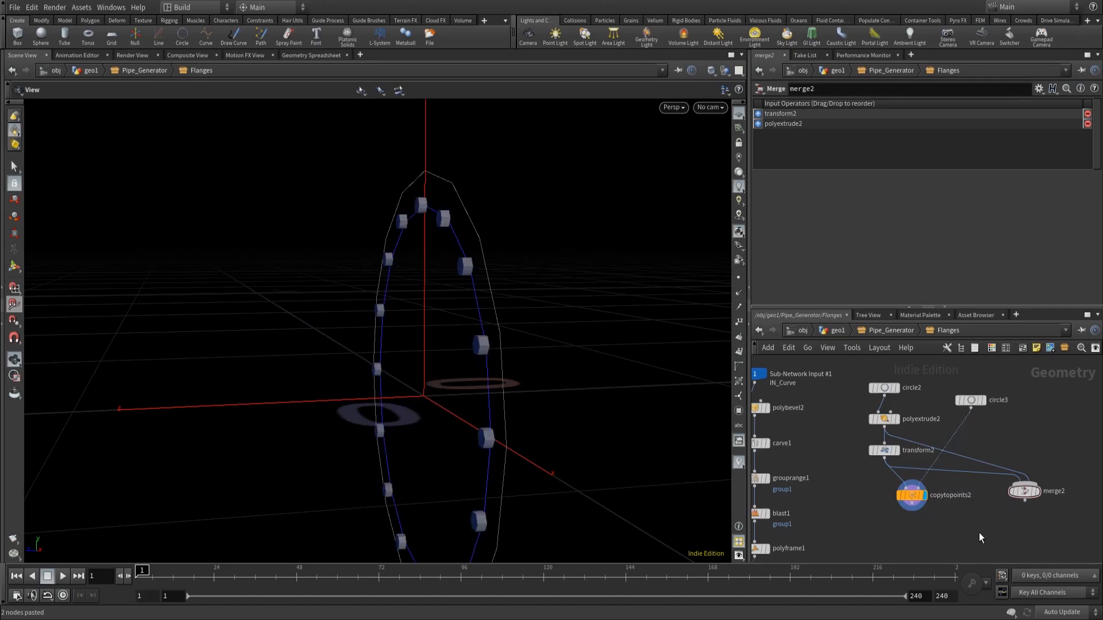
{"action": "left_click_drag", "start_coordinate": [332, 290], "coordinate": [464, 277]}
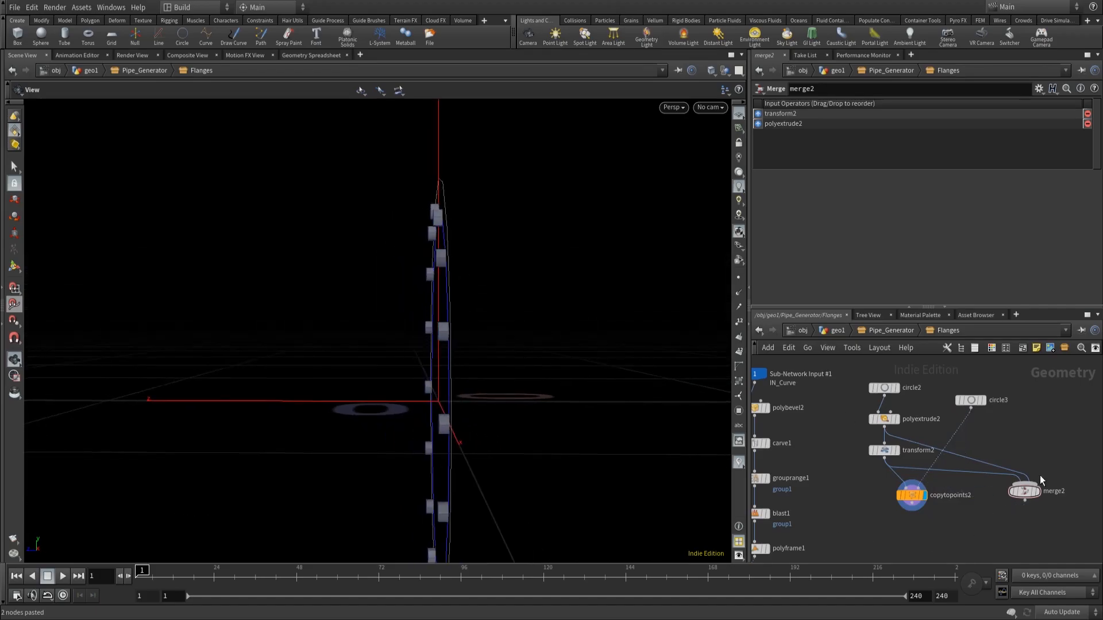
Place merge2 below transform2 and connect its output to the geometry input of copytopoints2.
{"action": "left_click_drag", "start_coordinate": [1030, 497], "coordinate": [853, 488]}
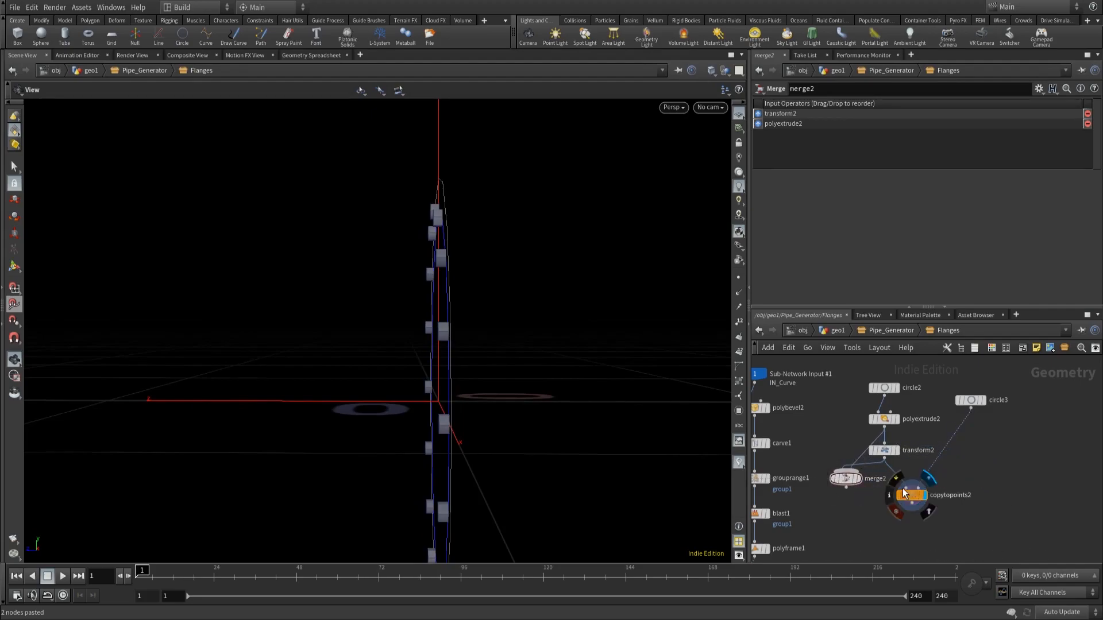
{"action": "left_click", "coordinate": [846, 487]}
{"action": "left_click", "coordinate": [898, 484]}
{"action": "left_click_drag", "start_coordinate": [561, 313], "coordinate": [371, 93]}
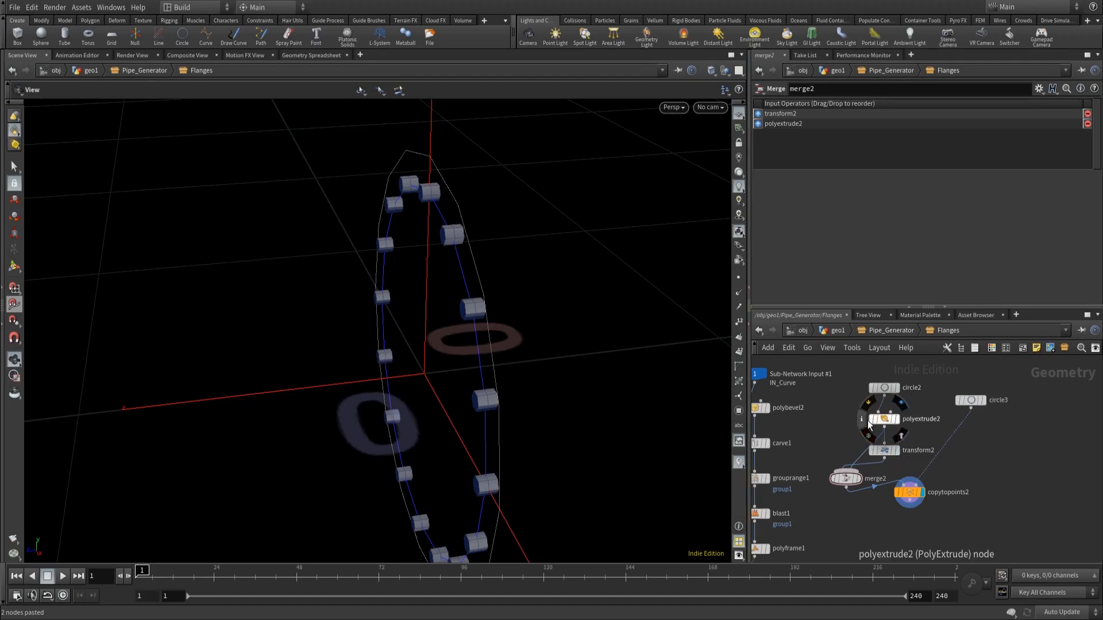
Set transform2's Z translate to the expression ch("../polyextrude1/dist")*2.
{"action": "scroll", "coordinate": [936, 459], "scroll_direction": "down", "scroll_amount": 5}
{"action": "scroll", "coordinate": [843, 488], "scroll_direction": "up", "scroll_amount": 4}
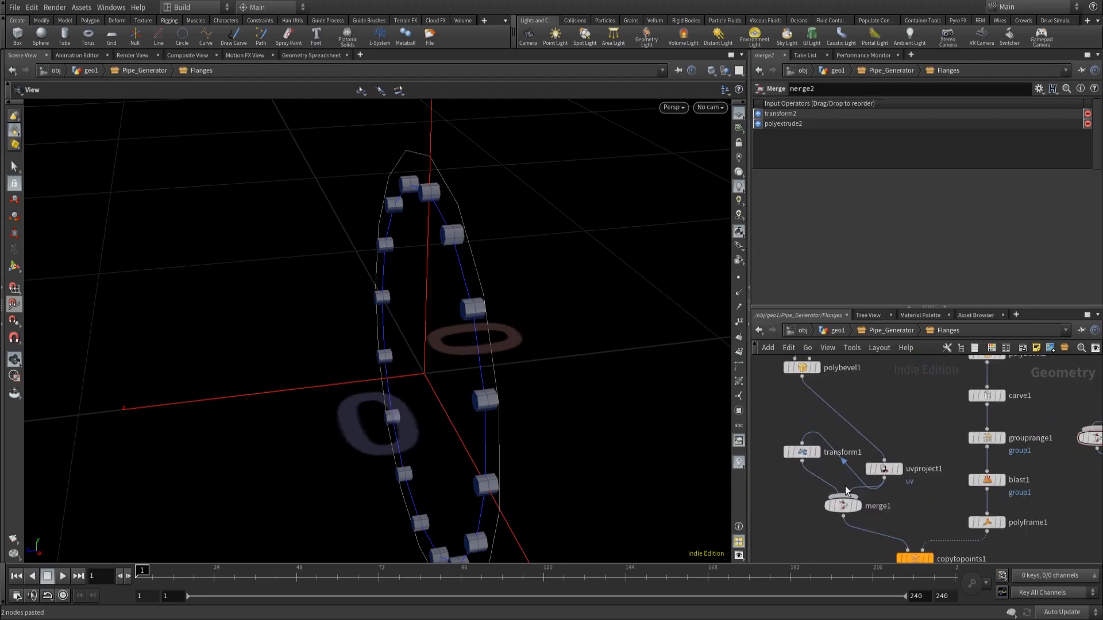
{"action": "scroll", "coordinate": [890, 405], "scroll_direction": "down", "scroll_amount": 2}
{"action": "scroll", "coordinate": [1028, 448], "scroll_direction": "up", "scroll_amount": 5}
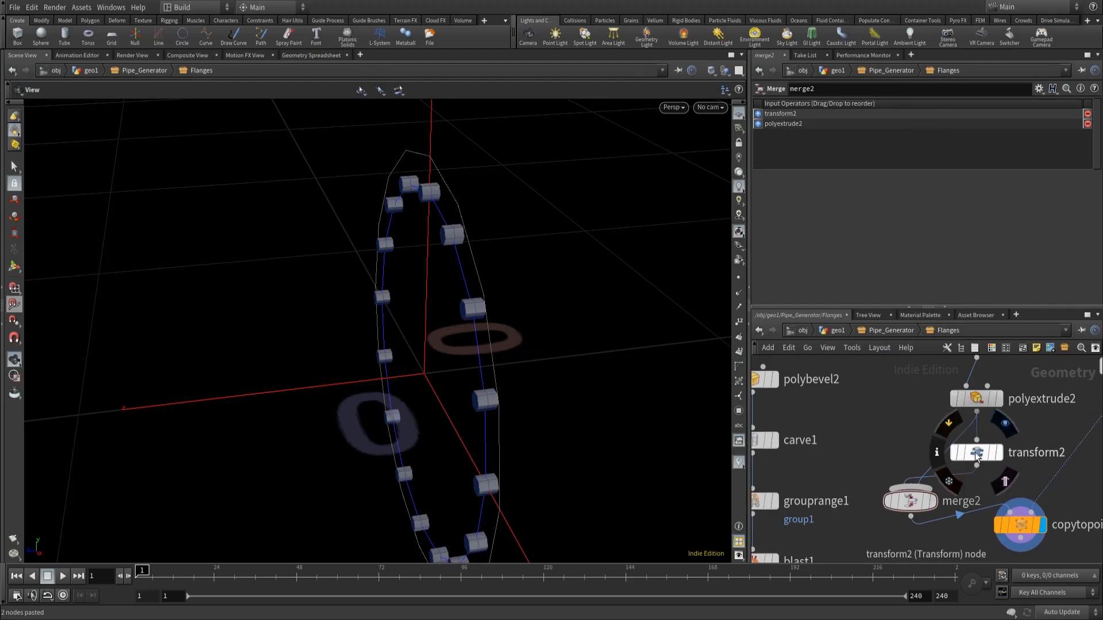
{"action": "left_click", "coordinate": [976, 454]}
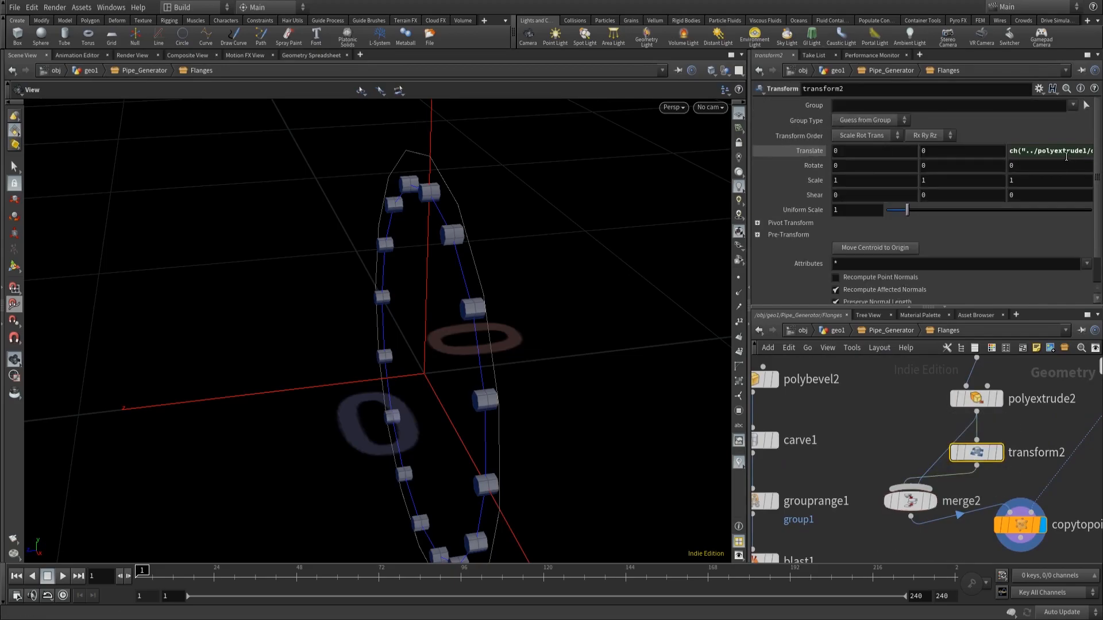
{"action": "left_click", "coordinate": [1067, 152]}
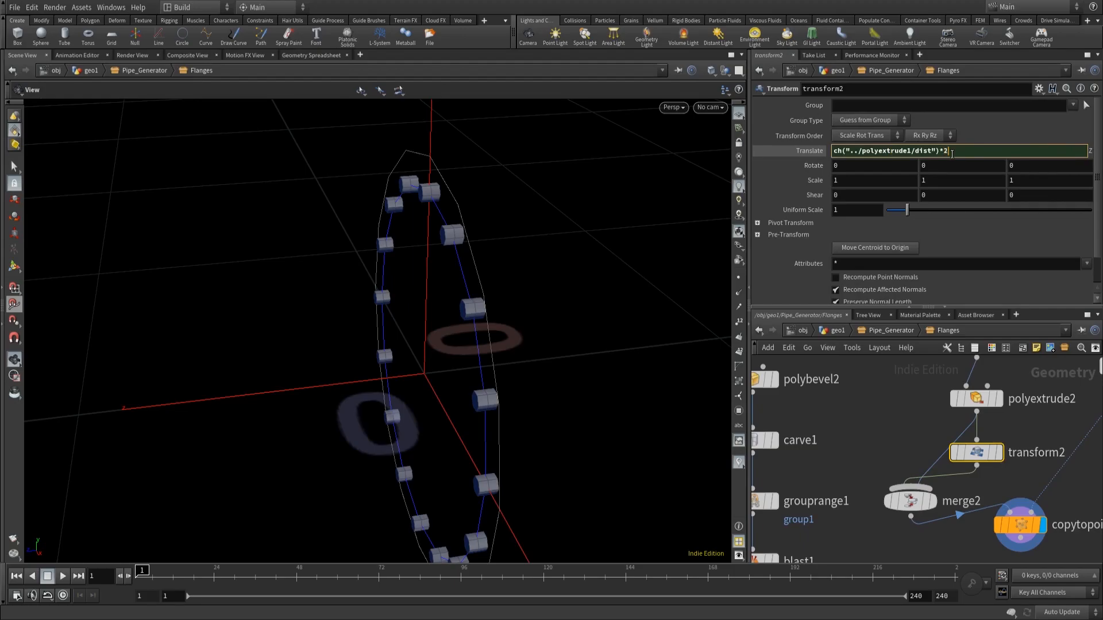
{"action": "key", "text": "Return"}
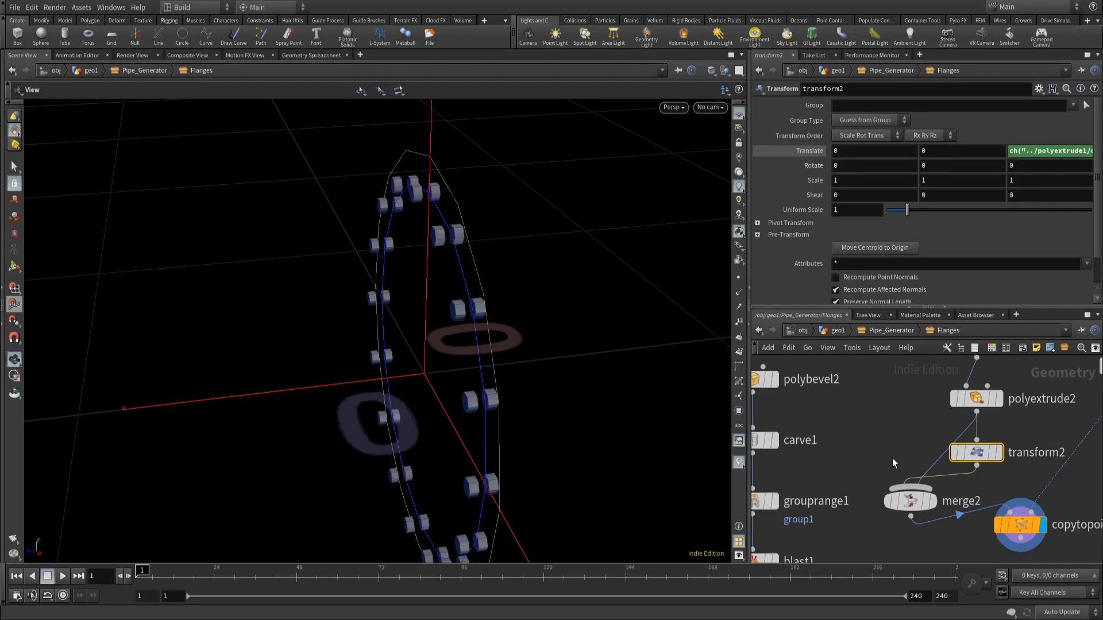
Insert a duplicate of transform2 between polyextrude2 and merge2 and negate its Z translate expression to -ch("../polyextrude1/dist")*2.
{"action": "left_click_drag", "start_coordinate": [977, 454], "coordinate": [850, 436]}
{"action": "key", "text": "ctrl+v"}
{"action": "left_click", "coordinate": [955, 452]}
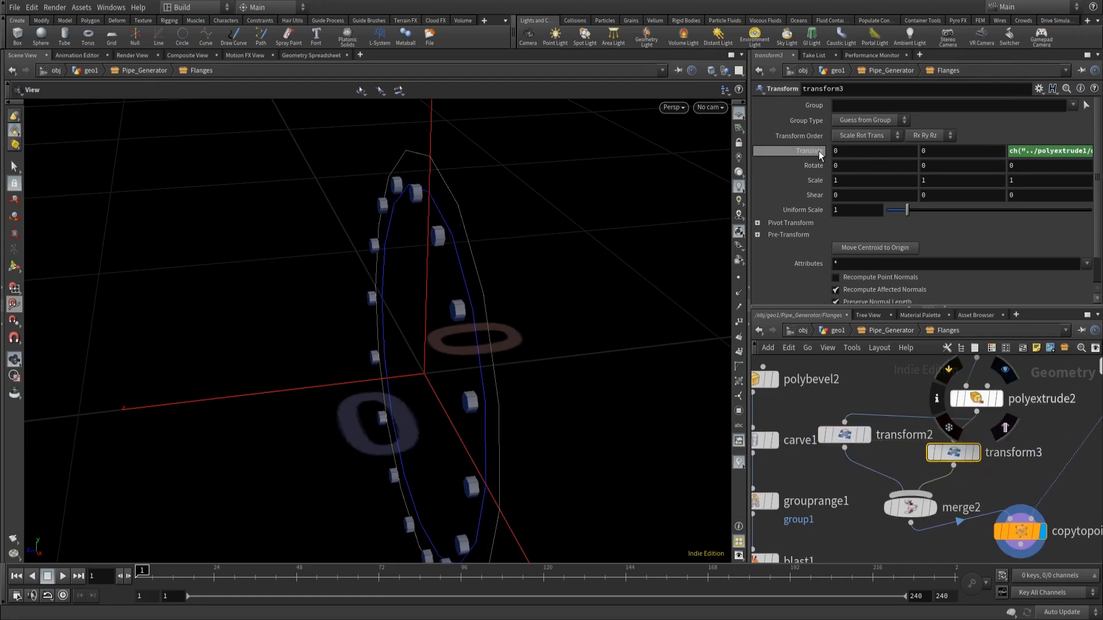
{"action": "left_click", "coordinate": [1019, 152]}
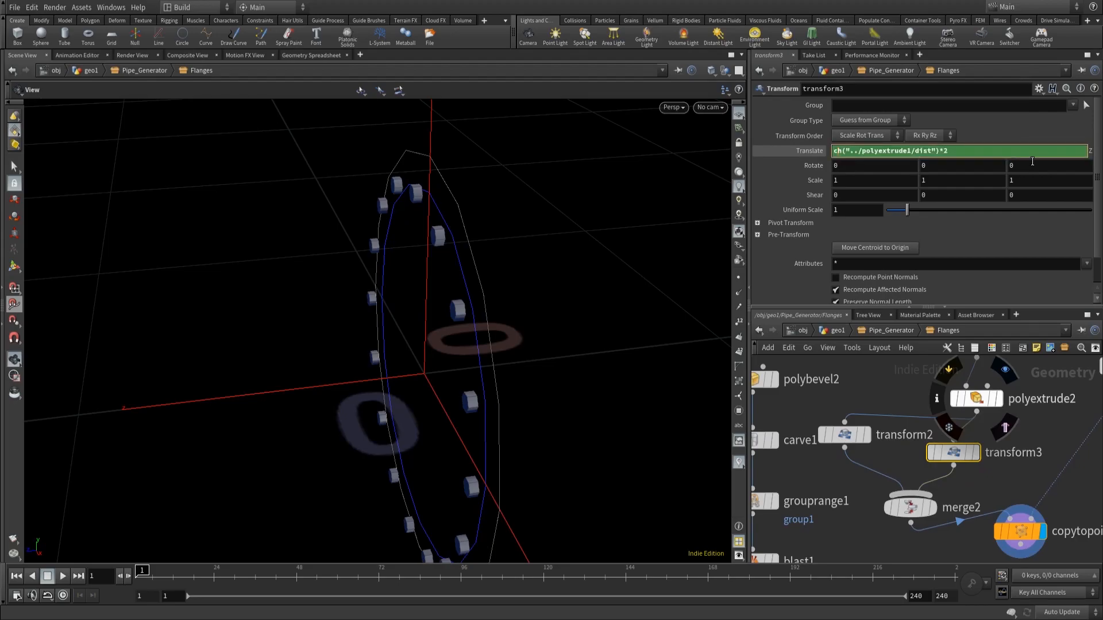
{"action": "type", "text": "-"}
{"action": "key", "text": "Return"}
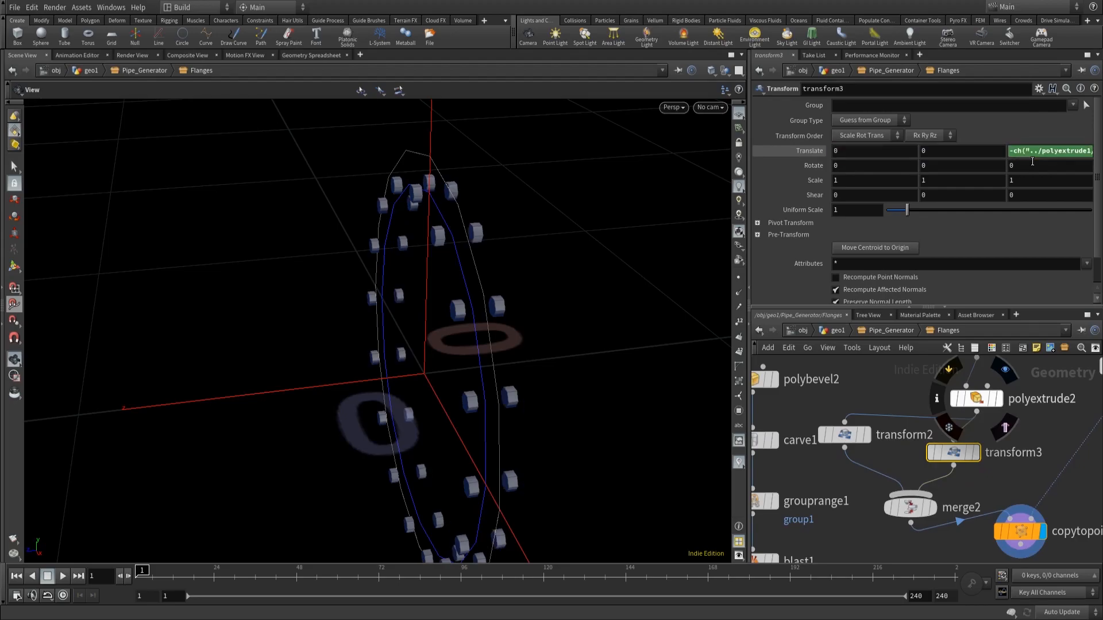
Display merge2 to examine the single bolt pair, and switch the display back to copytopoints2 to check the rings.
{"action": "left_click", "coordinate": [931, 507]}
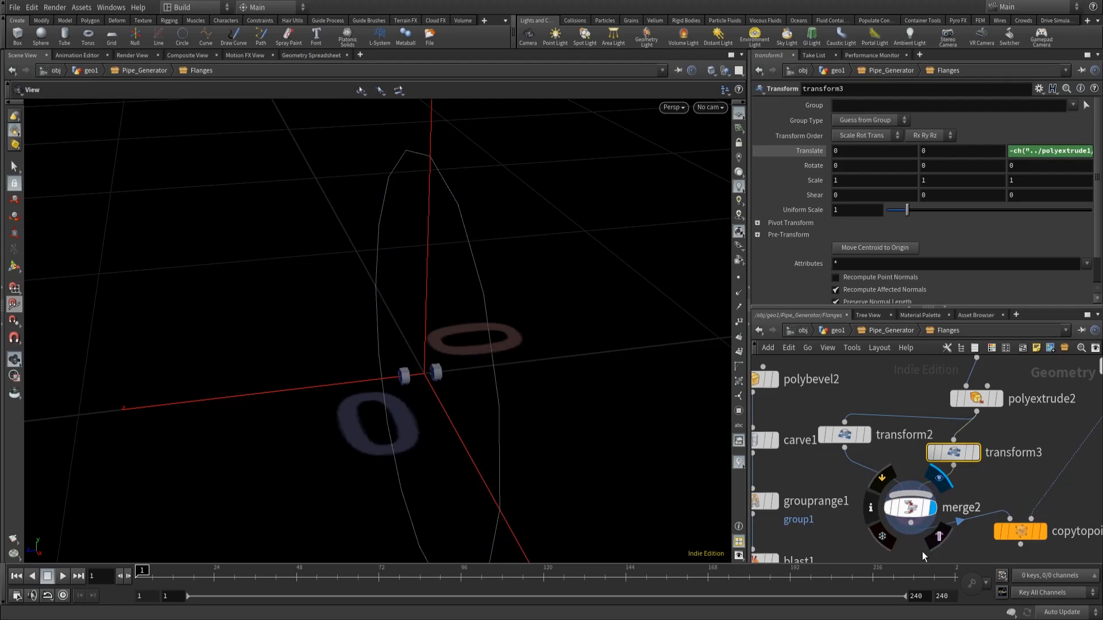
{"action": "left_click_drag", "start_coordinate": [540, 445], "coordinate": [507, 387]}
{"action": "left_click", "coordinate": [1042, 532]}
{"action": "left_click_drag", "start_coordinate": [394, 270], "coordinate": [515, 271]}
Duplicate copytopoints1, feed copytopoints2 into the duplicate's geometry input, and display the duplicate.
{"action": "scroll", "coordinate": [903, 506], "scroll_direction": "down", "scroll_amount": 5}
{"action": "middle_click_drag", "start_coordinate": [918, 532], "coordinate": [945, 443]}
{"action": "scroll", "coordinate": [918, 441], "scroll_direction": "up", "scroll_amount": 2}
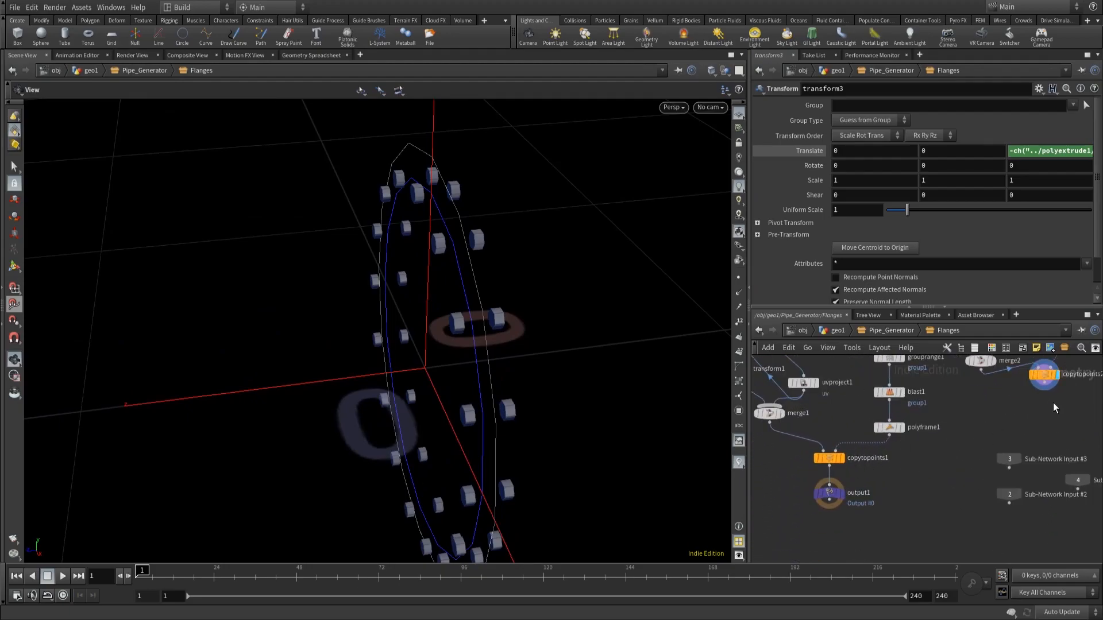
{"action": "left_click", "coordinate": [829, 458]}
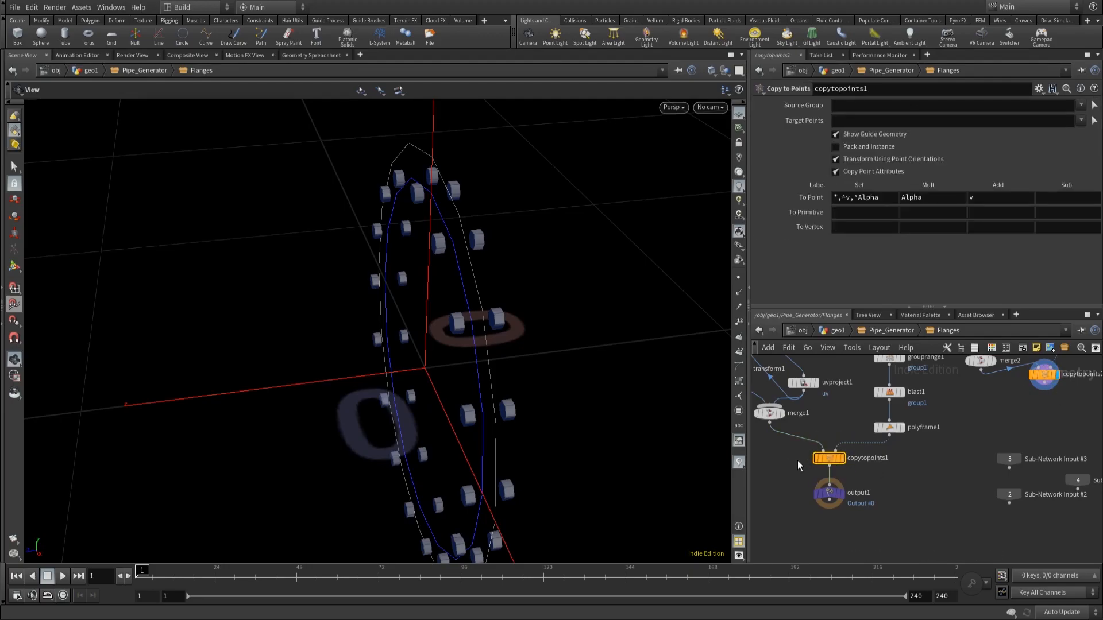
{"action": "key", "text": "ctrl+v"}
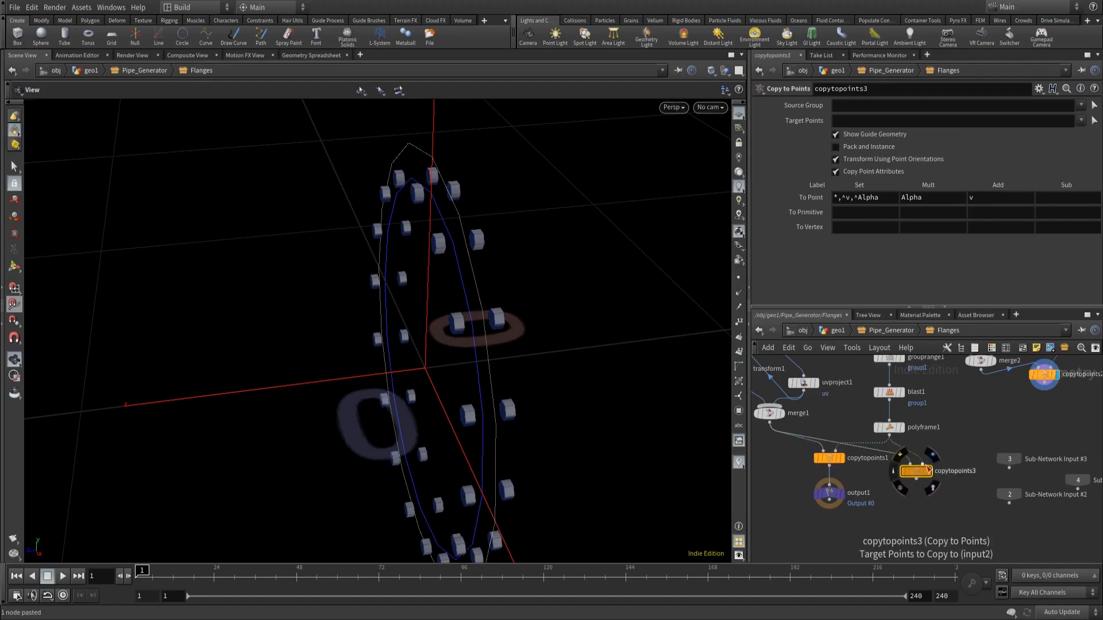
{"action": "left_click_drag", "start_coordinate": [873, 449], "coordinate": [1043, 384]}
{"action": "left_click", "coordinate": [928, 471]}
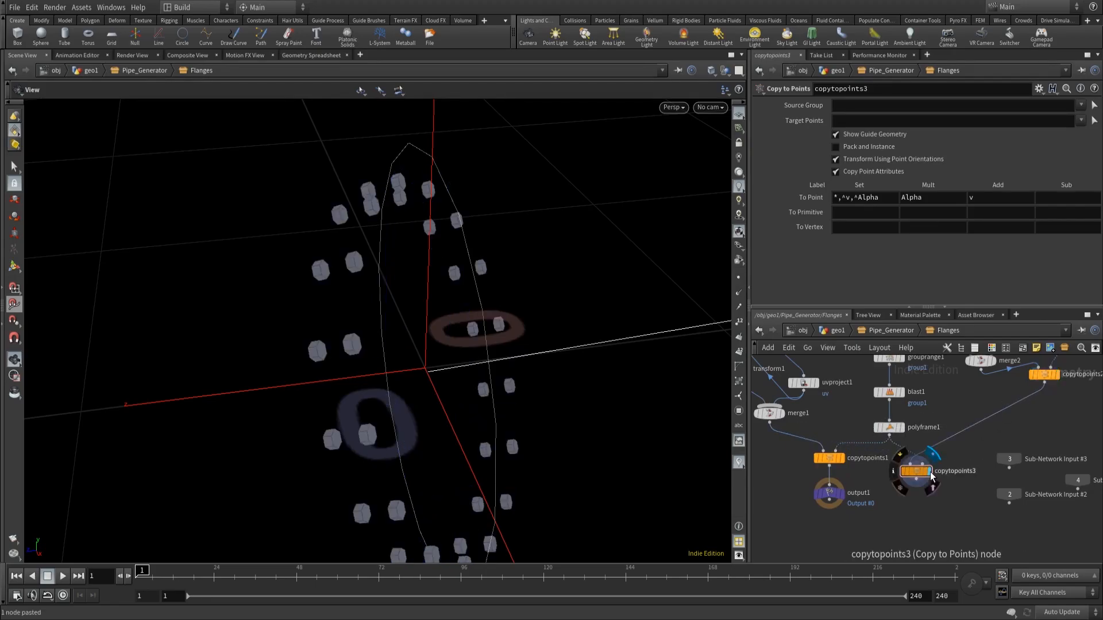
Inspect the copied bolt rings and display copytopoints1 to examine the flanges alone.
{"action": "left_click_drag", "start_coordinate": [488, 374], "coordinate": [529, 333]}
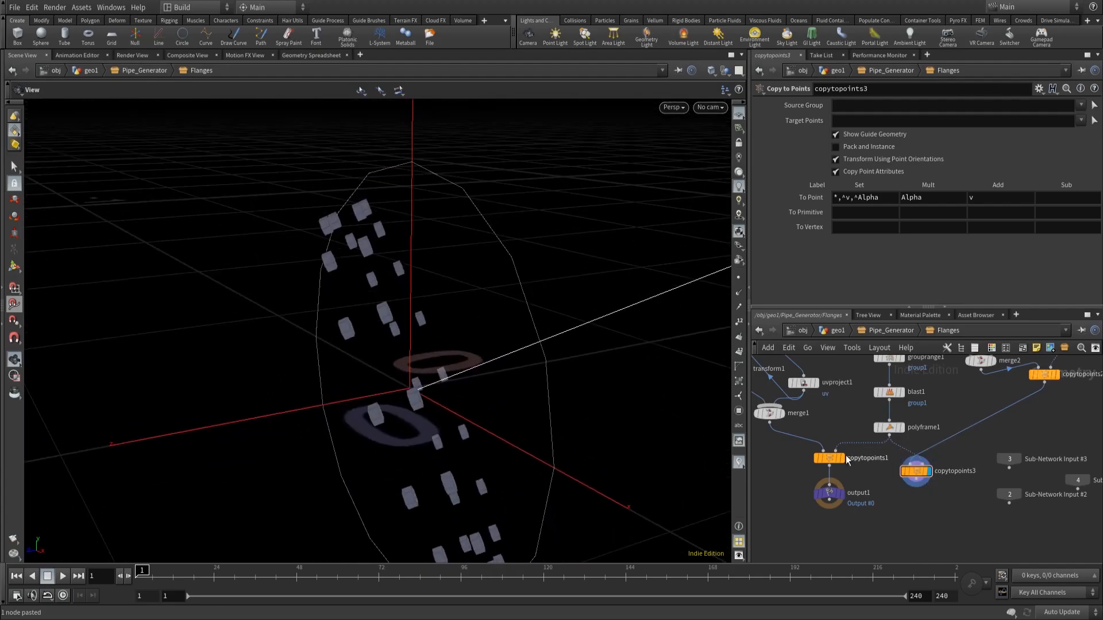
{"action": "left_click", "coordinate": [841, 459]}
{"action": "left_click_drag", "start_coordinate": [397, 296], "coordinate": [370, 273]}
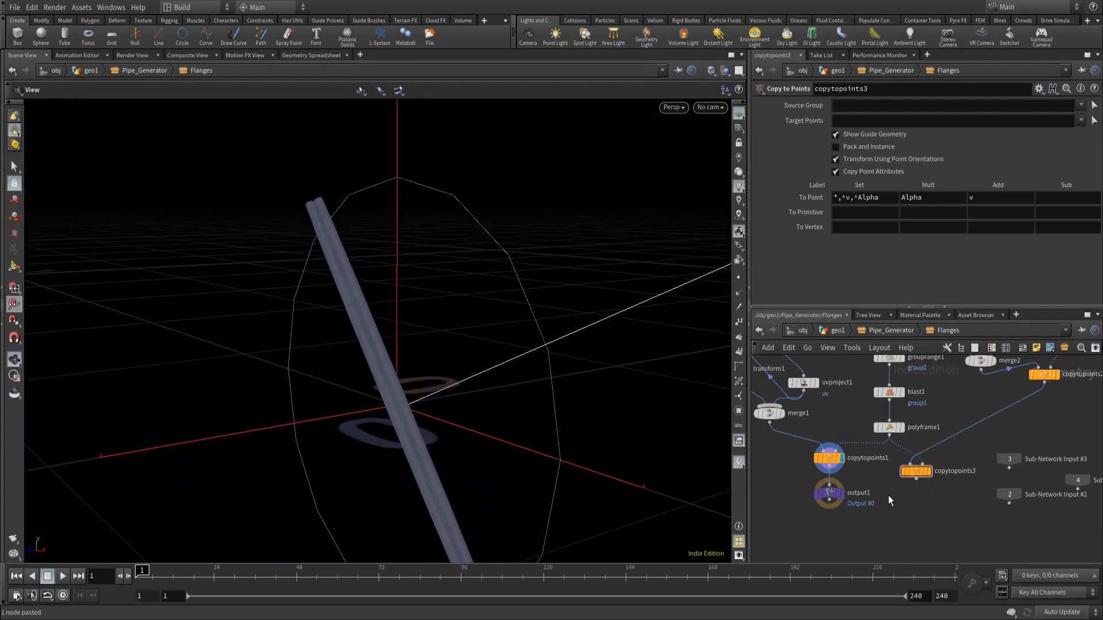
Add a Merge node combining copytopoints1 and copytopoints3 ahead of output1, with copytopoints1 as its first input.
{"action": "left_click_drag", "start_coordinate": [829, 483], "coordinate": [919, 483]}
{"action": "left_click", "coordinate": [917, 480]}
{"action": "key", "text": "Tab"}
{"action": "type", "text": "merge"}
{"action": "key", "text": "Return"}
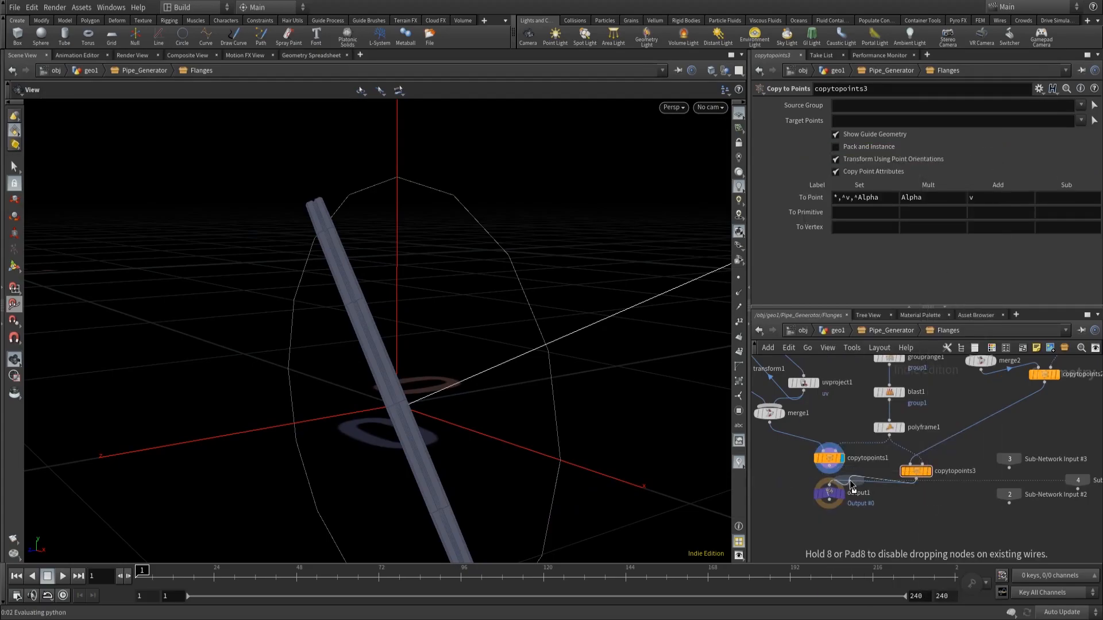
{"action": "left_click", "coordinate": [849, 481]}
{"action": "left_click_drag", "start_coordinate": [830, 472], "coordinate": [848, 496]}
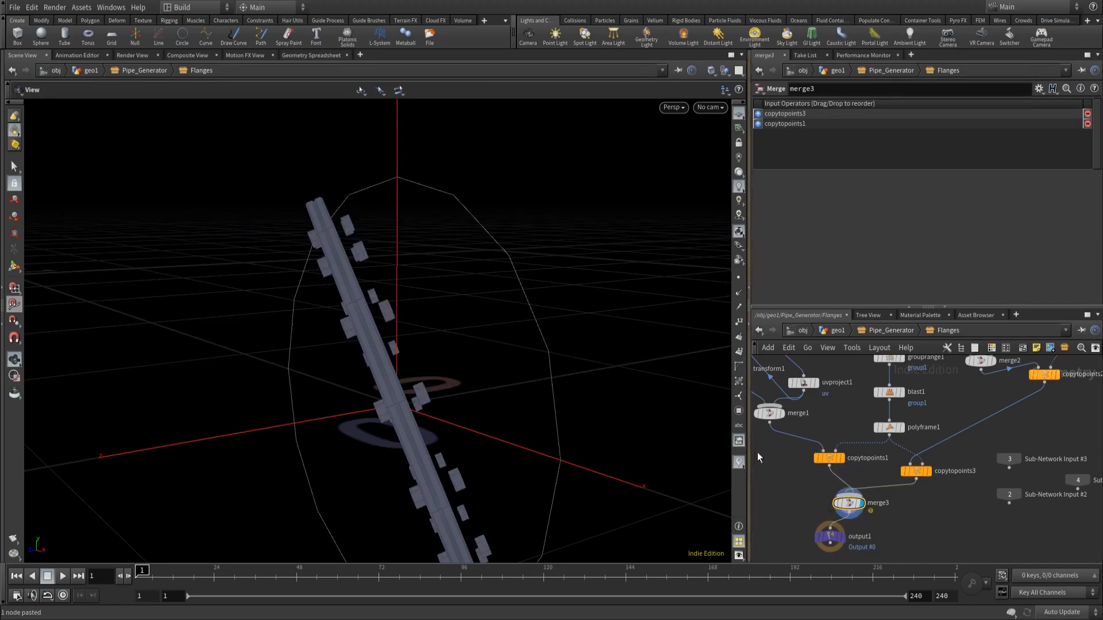
{"action": "key", "text": "shift+r"}
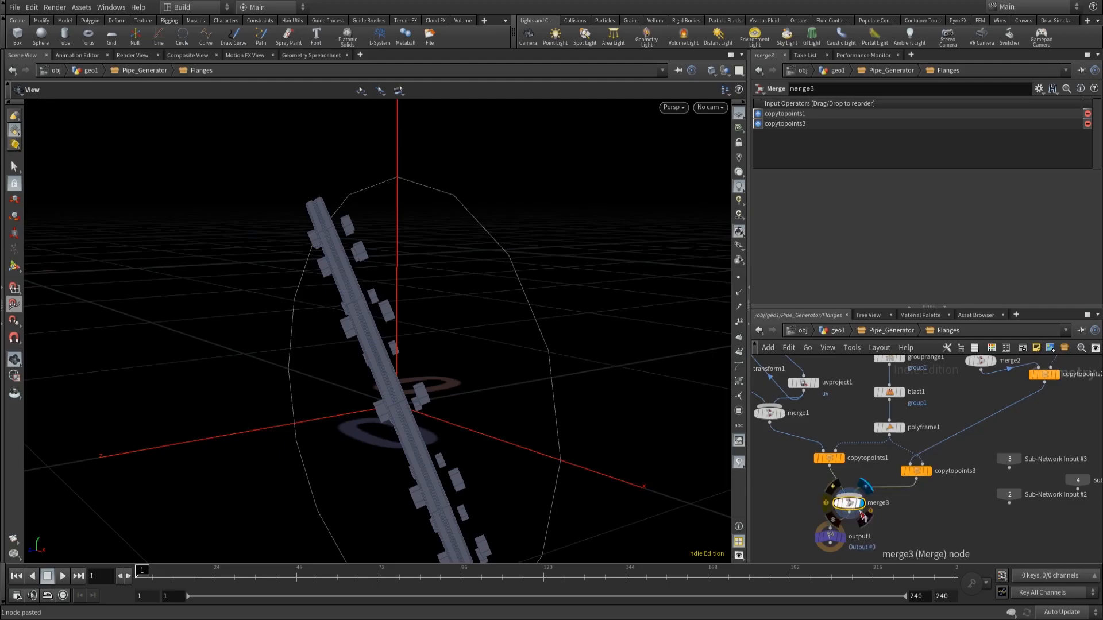
Remove the doubling from transform3's Z translate so the expression reads -ch("../polyextrude1/dist").
{"action": "middle_click_drag", "start_coordinate": [962, 481], "coordinate": [924, 503]}
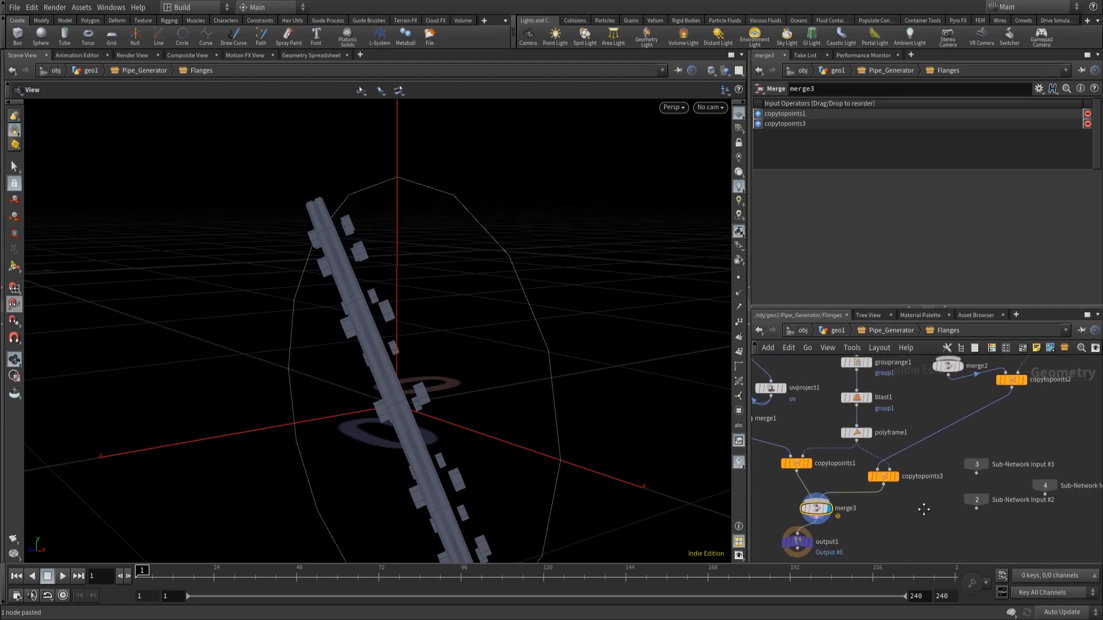
{"action": "left_click", "coordinate": [1013, 401]}
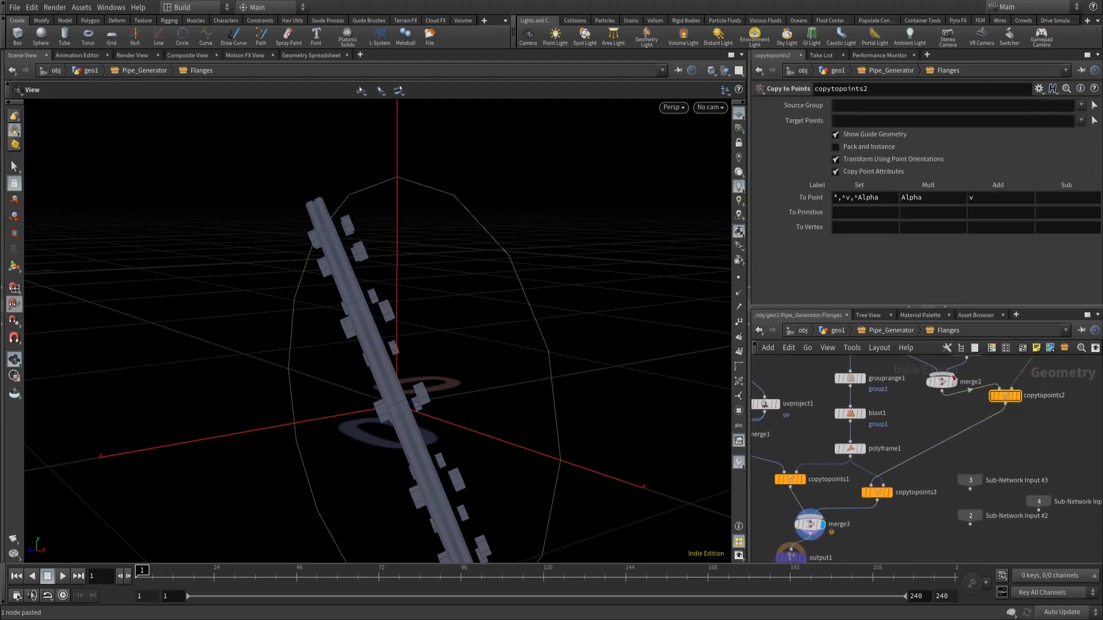
{"action": "middle_click_drag", "start_coordinate": [952, 426], "coordinate": [939, 498]}
{"action": "left_click", "coordinate": [953, 422]}
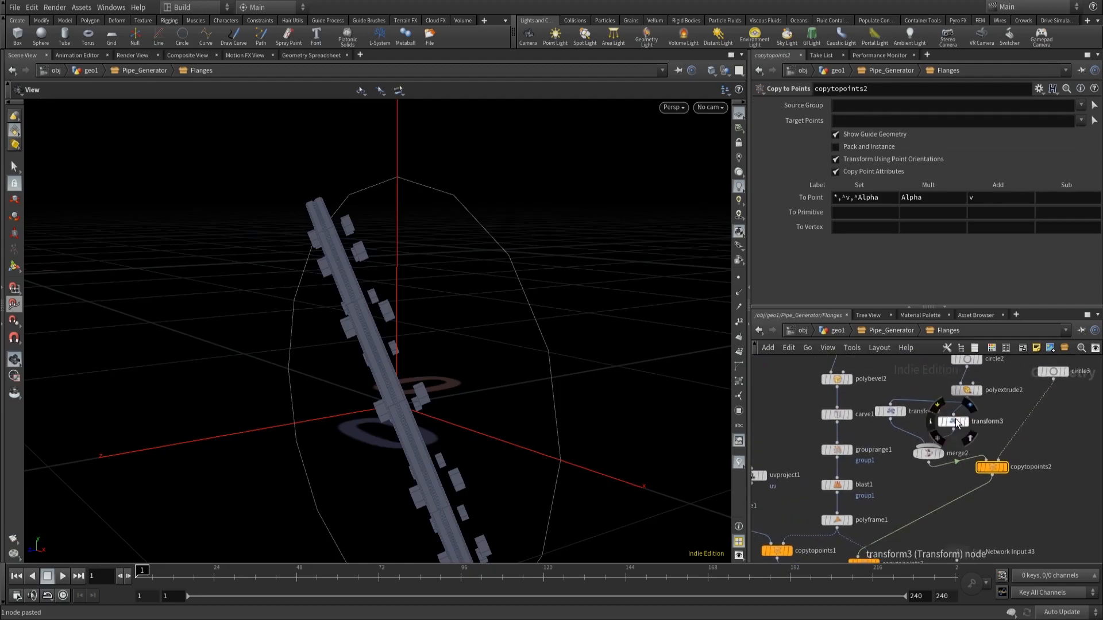
{"action": "left_click", "coordinate": [1048, 151]}
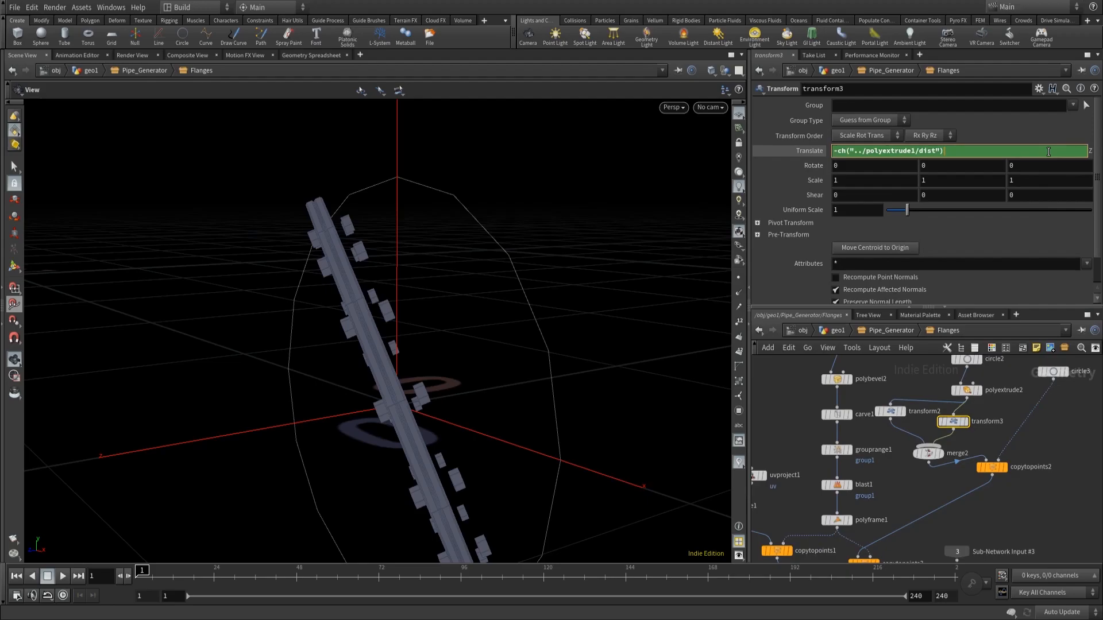
{"action": "key", "text": "Return"}
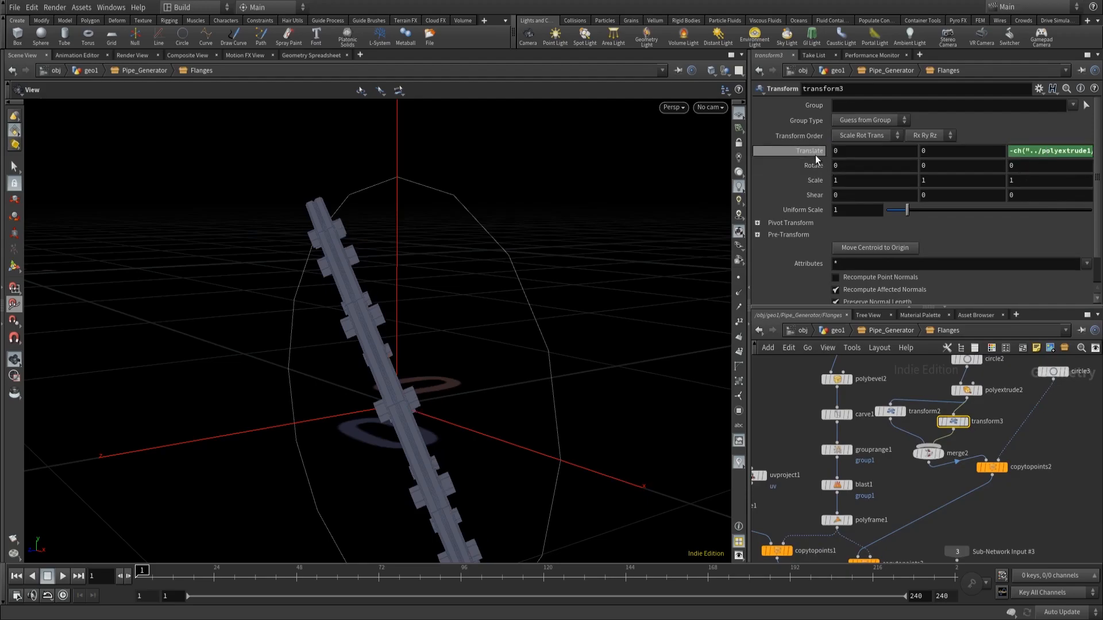
Display output1, frame its geometry and examine the bolted flanges from several angles.
{"action": "middle_click_drag", "start_coordinate": [983, 511], "coordinate": [1030, 429]}
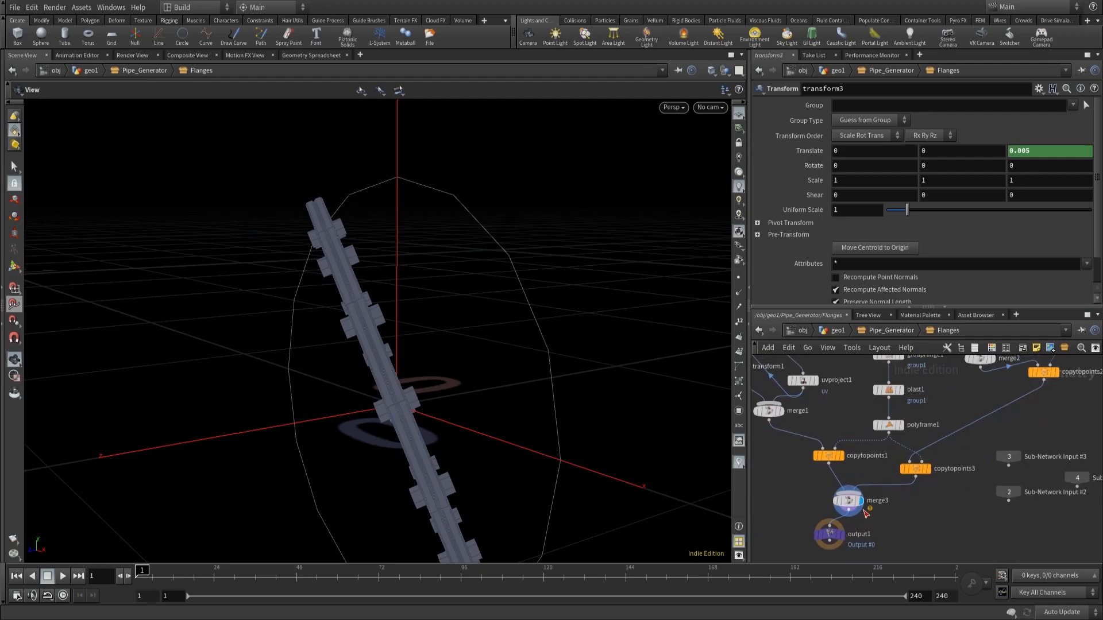
{"action": "left_click", "coordinate": [843, 535]}
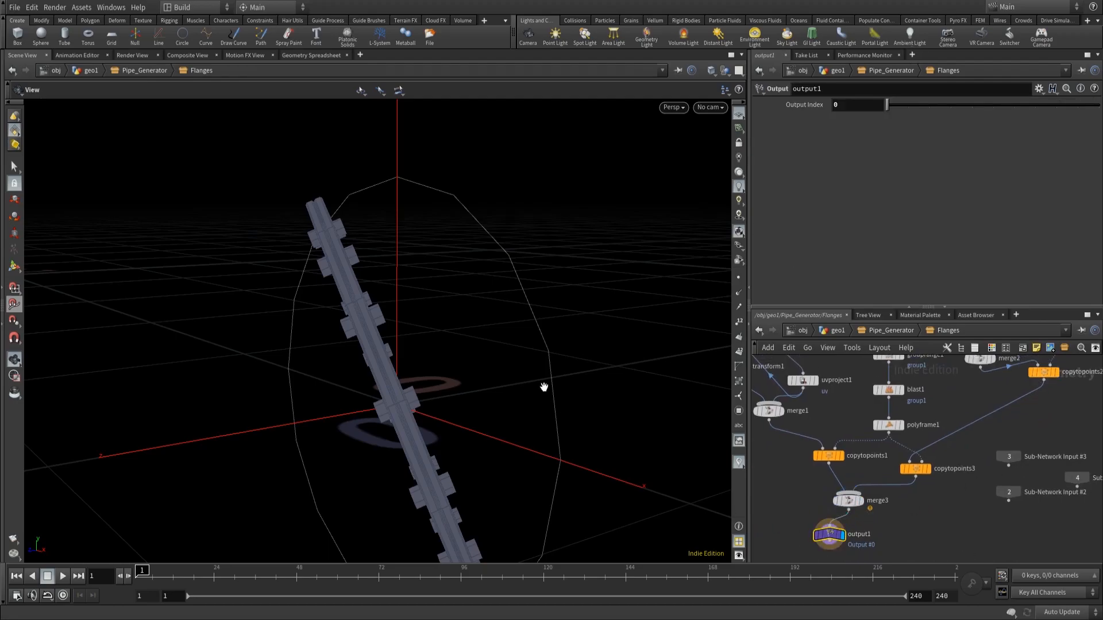
{"action": "key", "text": "f"}
{"action": "left_click_drag", "start_coordinate": [388, 313], "coordinate": [312, 187]}
{"action": "right_click_drag", "start_coordinate": [313, 188], "coordinate": [438, 276]}
{"action": "left_click_drag", "start_coordinate": [438, 276], "coordinate": [504, 315]}
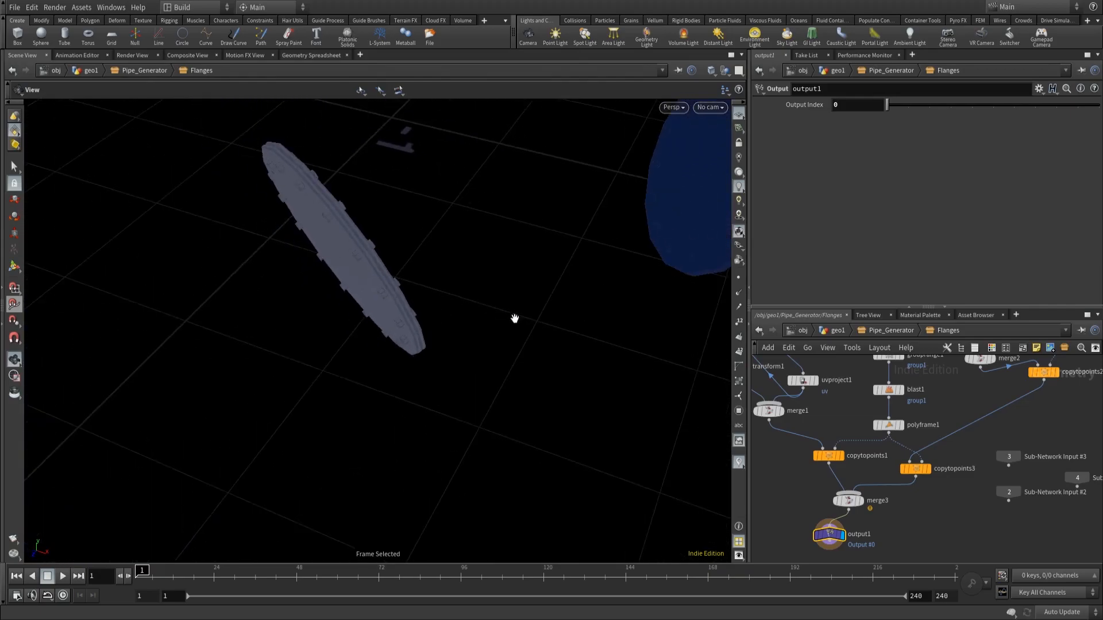
Tidy the layout of the Flanges nodes and insert a Normal node between merge3 and output1.
{"action": "middle_click_drag", "start_coordinate": [868, 519], "coordinate": [890, 485]}
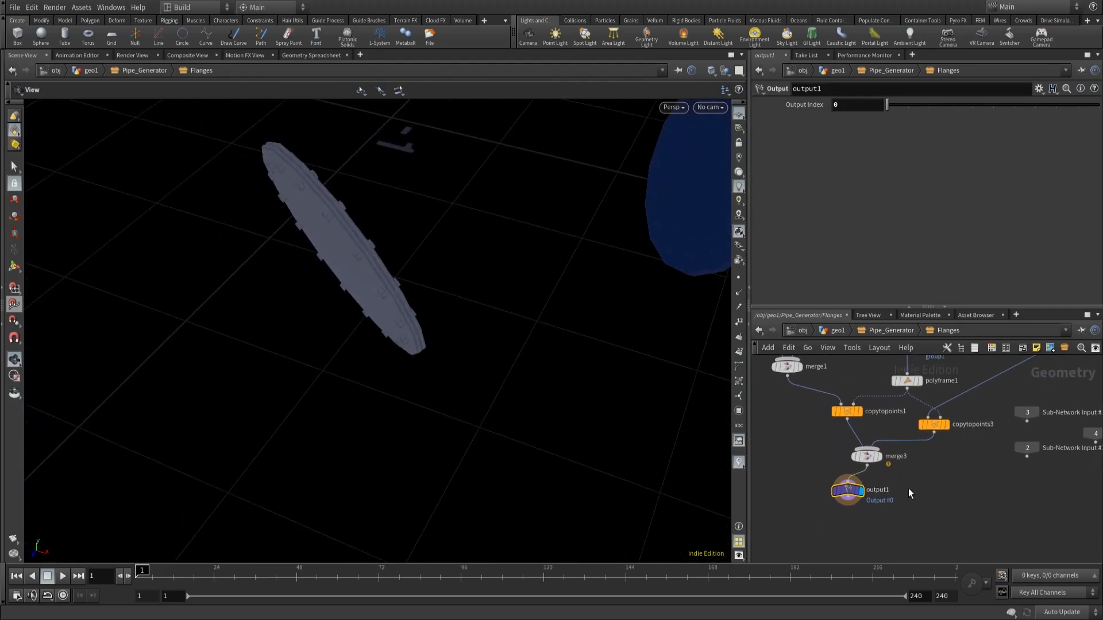
{"action": "key", "text": "h"}
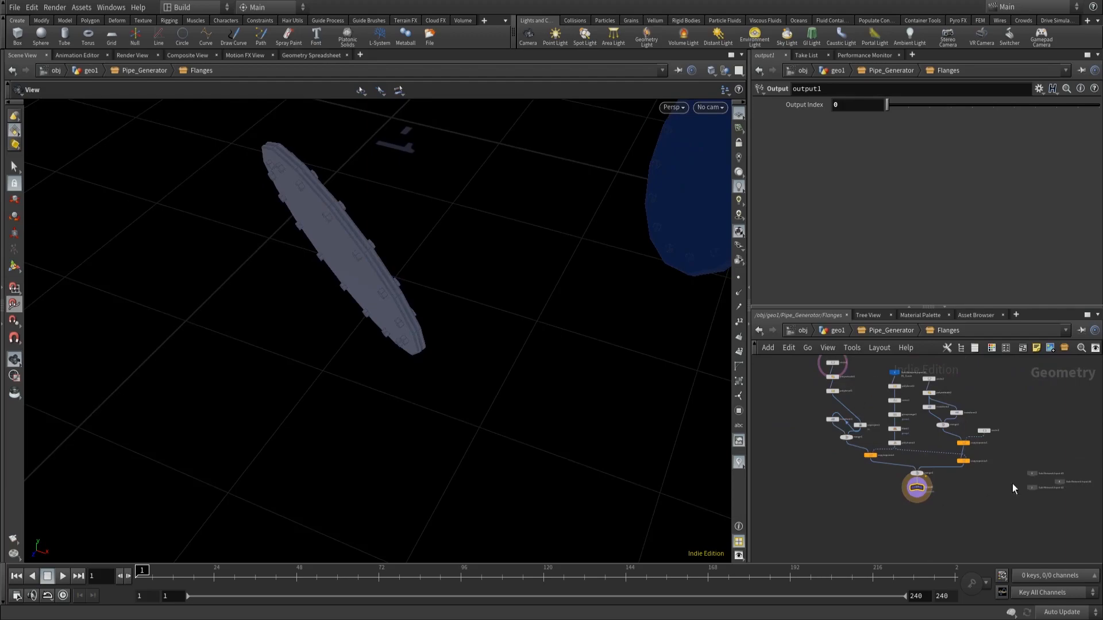
{"action": "scroll", "coordinate": [946, 495], "scroll_direction": "up", "scroll_amount": 6}
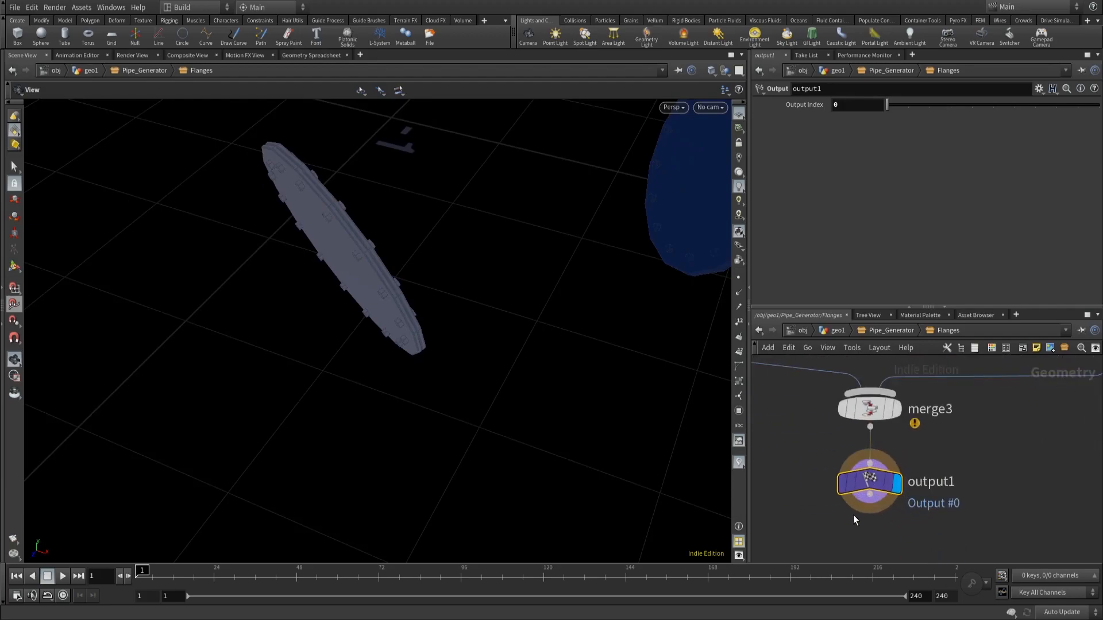
{"action": "type", "text": "normal"}
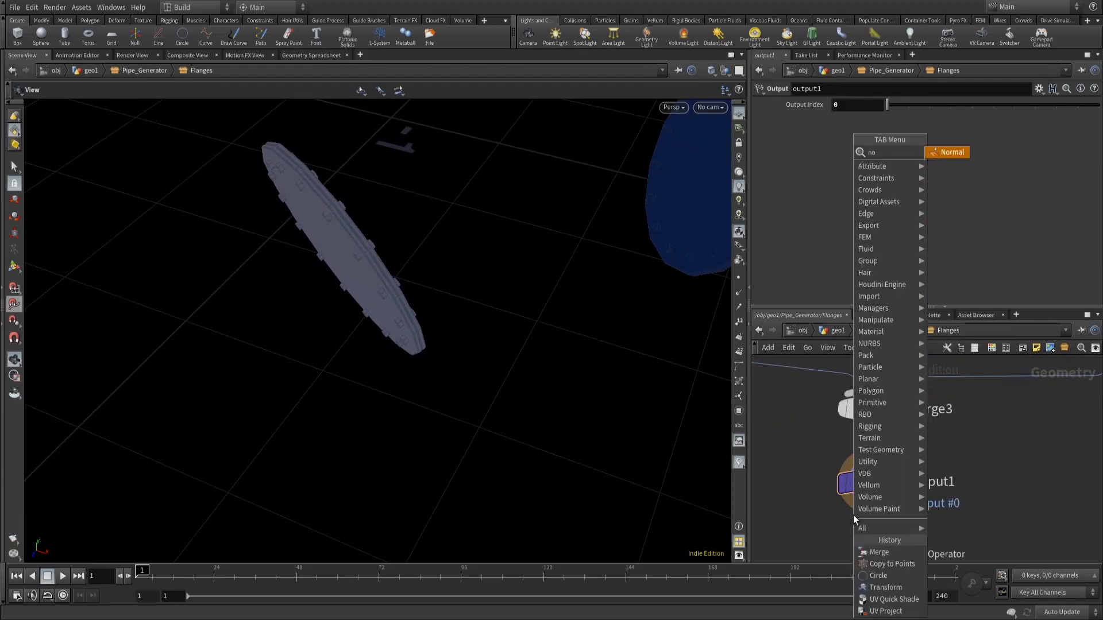
{"action": "key", "text": "Return"}
{"action": "left_click", "coordinate": [853, 514]}
{"action": "mouse_move", "coordinate": [853, 515]}
{"action": "left_mouse_down"}
{"action": "mouse_move", "coordinate": [864, 438]}
{"action": "mouse_move", "coordinate": [870, 453]}
{"action": "left_mouse_up"}
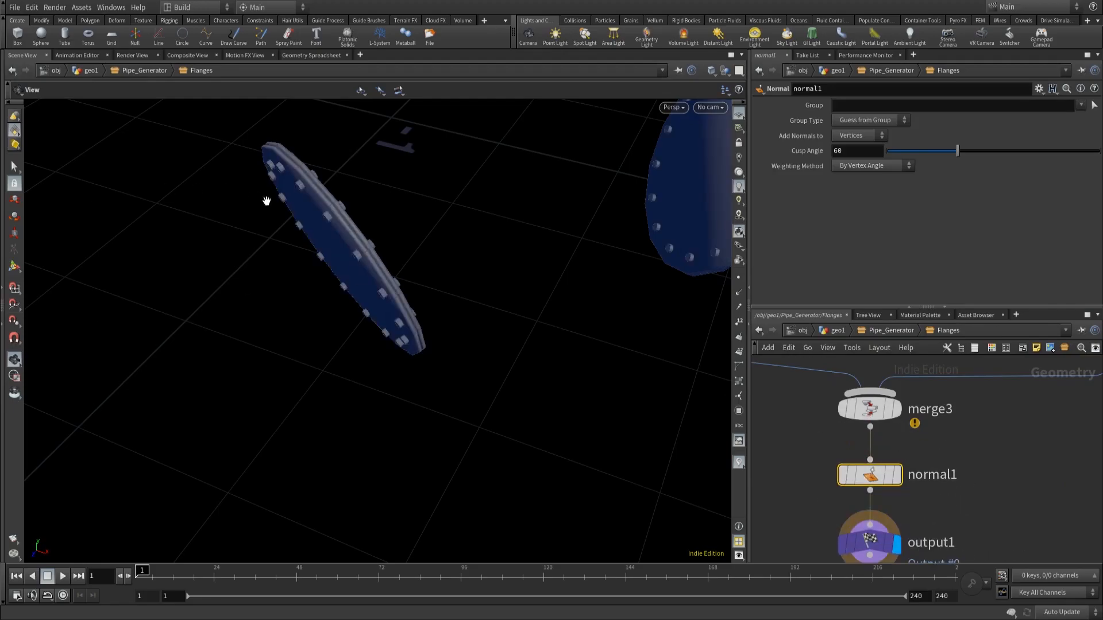
{"action": "left_click_drag", "start_coordinate": [502, 248], "coordinate": [477, 229]}
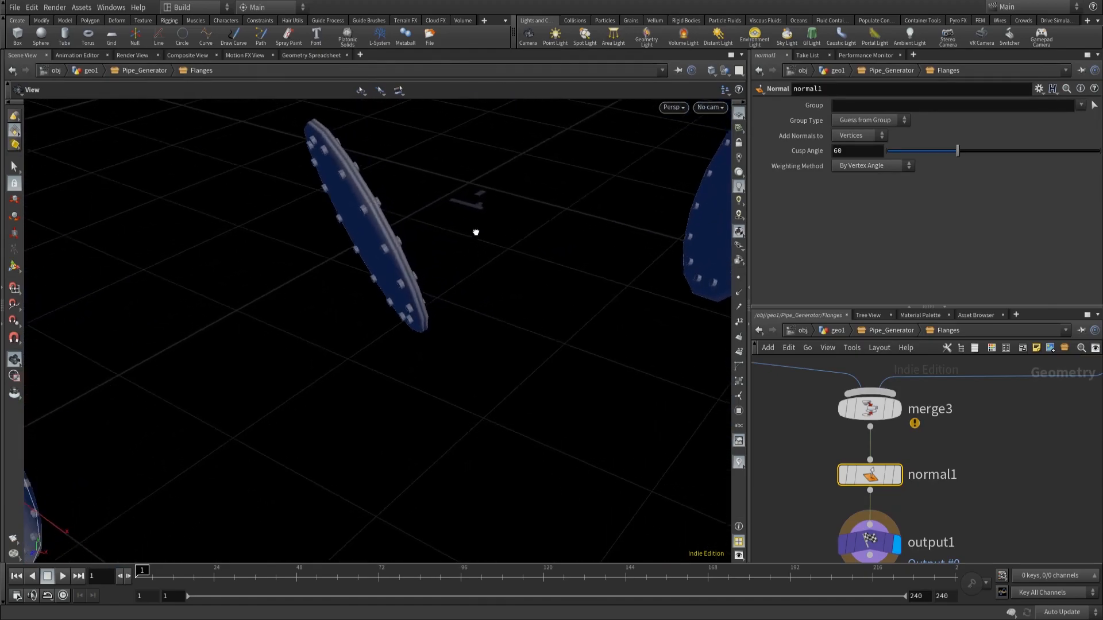
Return to the Pipe_Generator network and add a Merge node combining sweep1 and the Flanges subnetwork.
{"action": "scroll", "coordinate": [1030, 449], "scroll_direction": "down", "scroll_amount": 5}
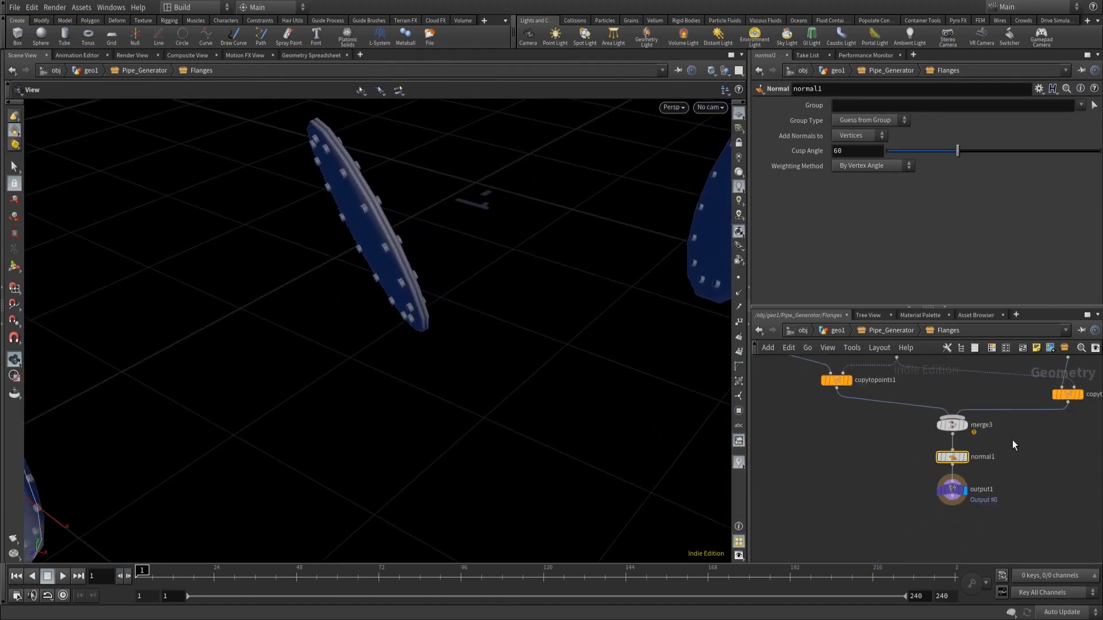
{"action": "left_click", "coordinate": [869, 332]}
{"action": "scroll", "coordinate": [918, 443], "scroll_direction": "up", "scroll_amount": 2}
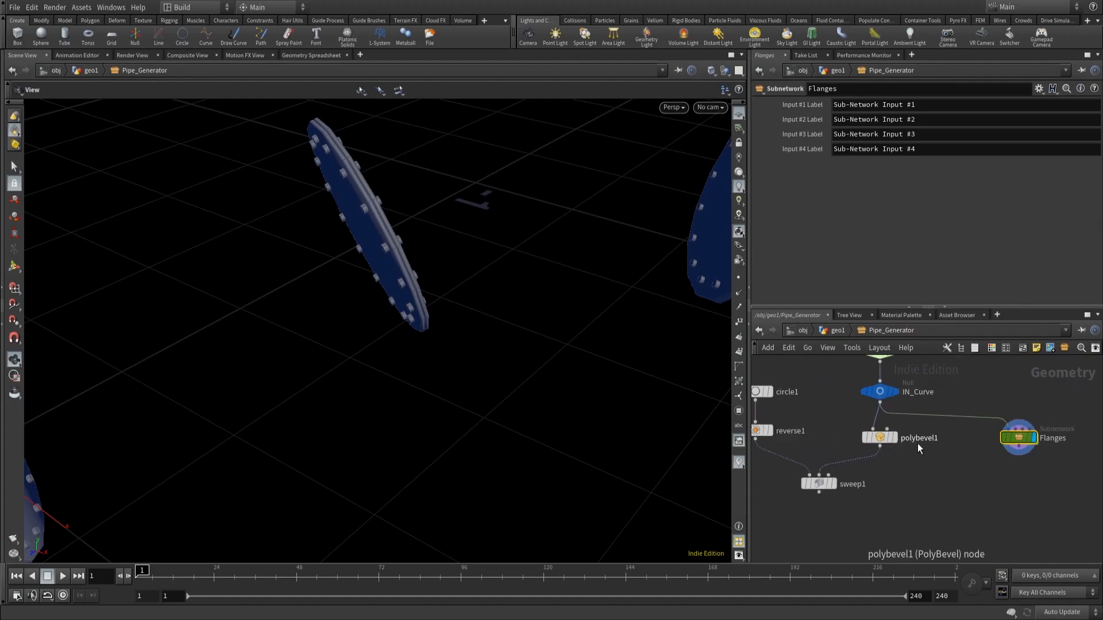
{"action": "left_click", "coordinate": [918, 534]}
{"action": "left_click", "coordinate": [818, 492]}
{"action": "key", "text": "Tab"}
{"action": "type", "text": "m"}
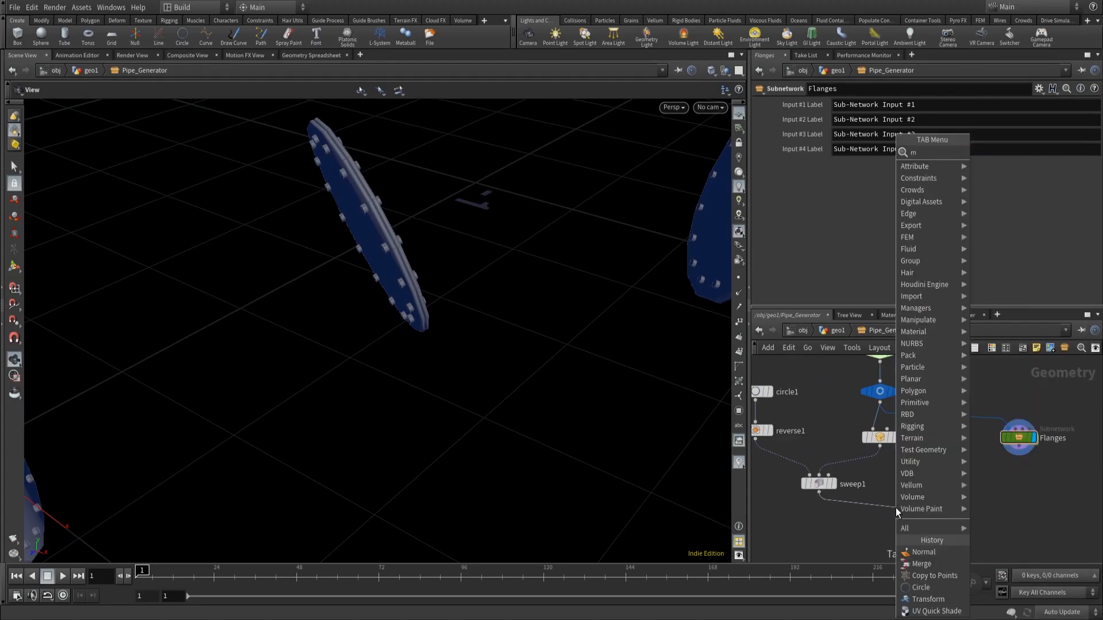
{"action": "type", "text": "eg"}
{"action": "key", "text": "BackSpace"}
{"action": "type", "text": "r"}
{"action": "key", "text": "Return"}
{"action": "left_click", "coordinate": [907, 506]}
{"action": "left_click", "coordinate": [1018, 456]}
Add an Output node after merge1 and name it OUT_Pipegenerator.
{"action": "left_click", "coordinate": [894, 531]}
{"action": "key", "text": "Tab"}
{"action": "type", "text": "out"}
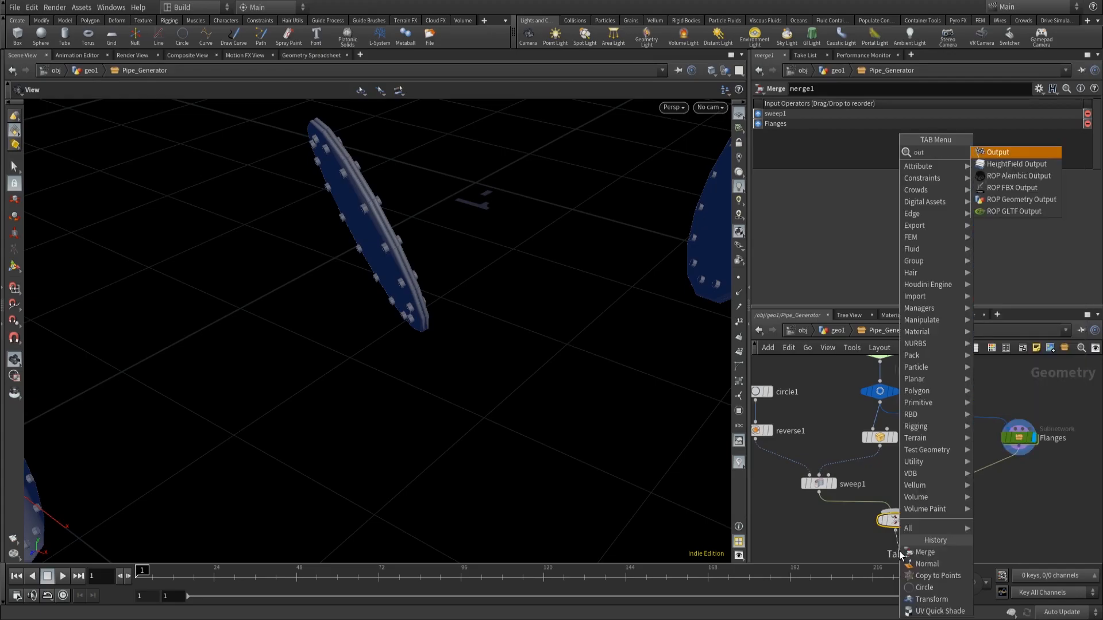
{"action": "key", "text": "Return"}
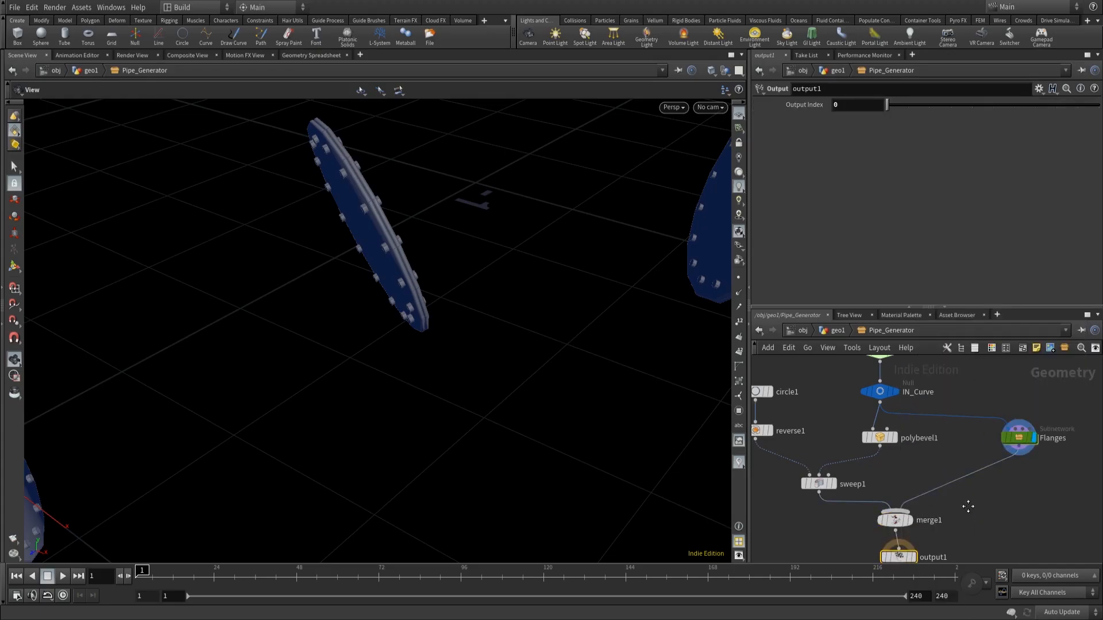
{"action": "middle_click_drag", "start_coordinate": [967, 511], "coordinate": [959, 459]}
{"action": "left_click", "coordinate": [922, 504]}
{"action": "double_click", "coordinate": [940, 501]}
{"action": "type", "text": "OUT_Pipegenr"}
{"action": "key", "text": "BackSpace"}
{"action": "type", "text": "erator"}
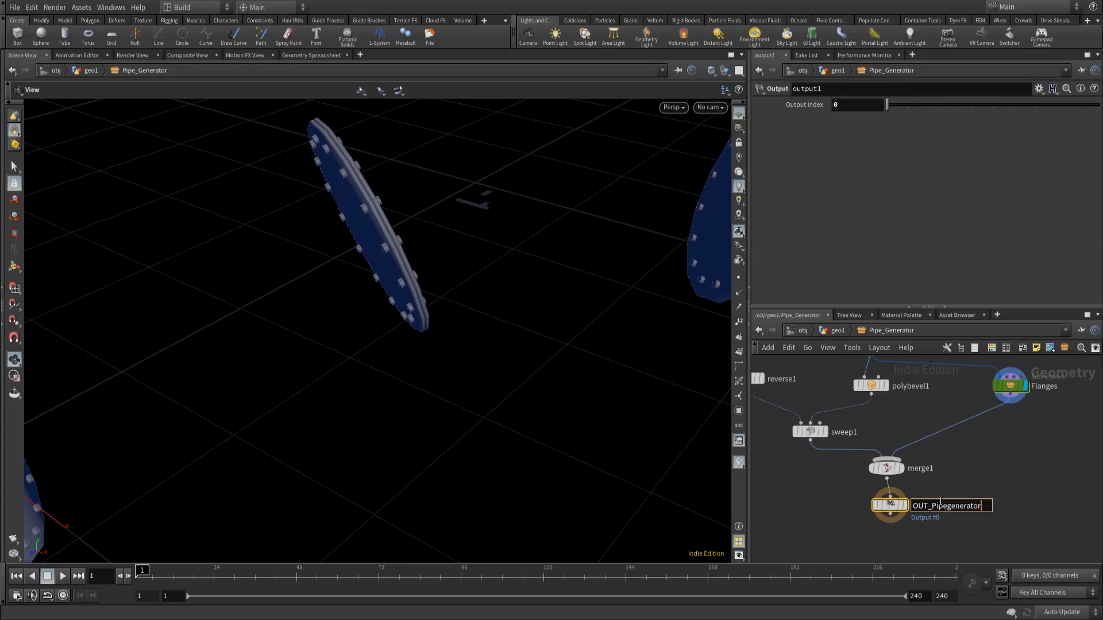
{"action": "key", "text": "Return"}
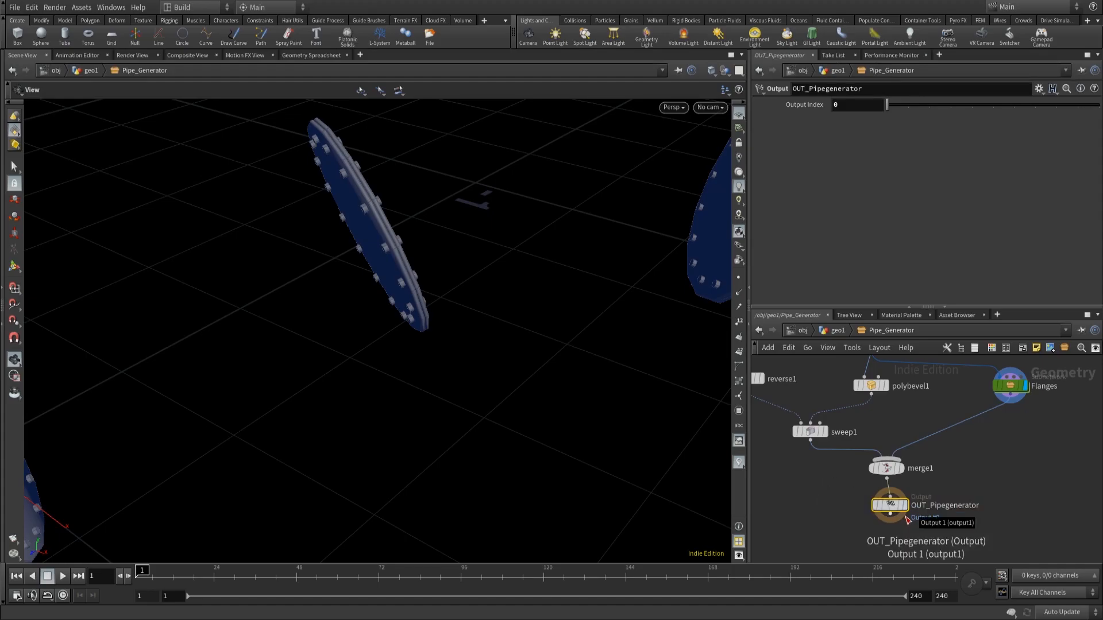
Give OUT_Pipegenerator a curved node shape and a purple colour, and automatically lay out all nodes in the network.
{"action": "key", "text": "z"}
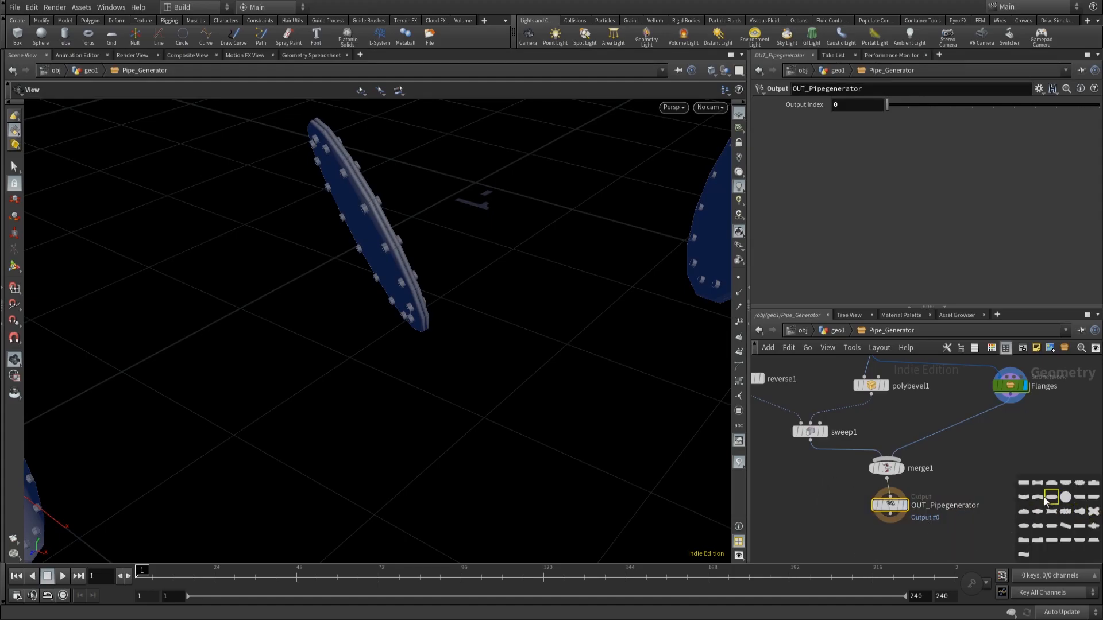
{"action": "key", "text": "c"}
{"action": "left_click", "coordinate": [1024, 540]}
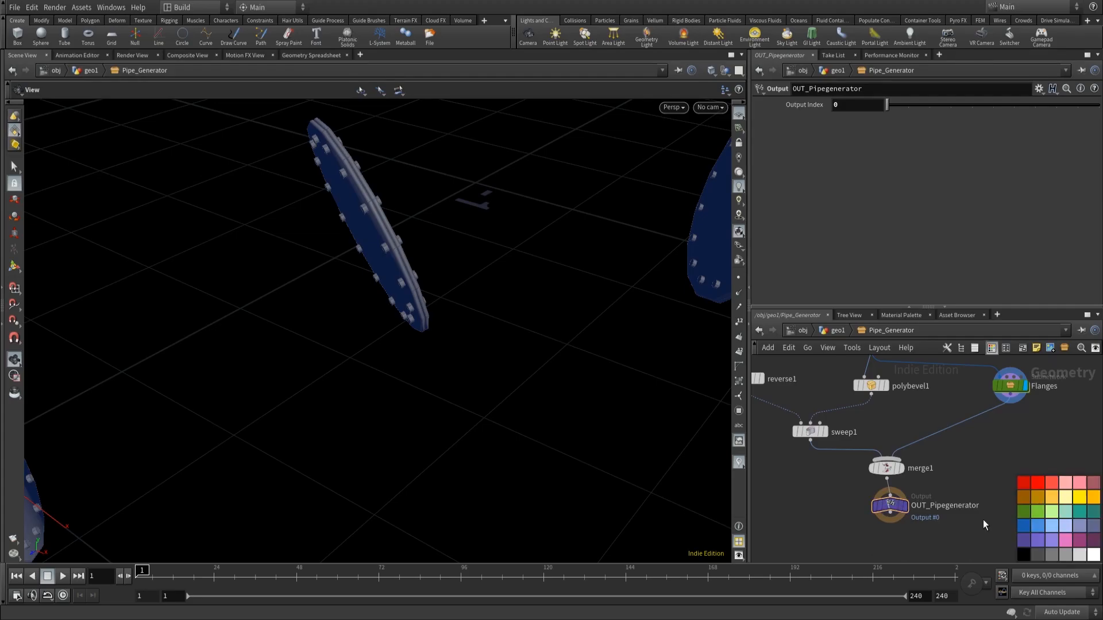
{"action": "key", "text": "l"}
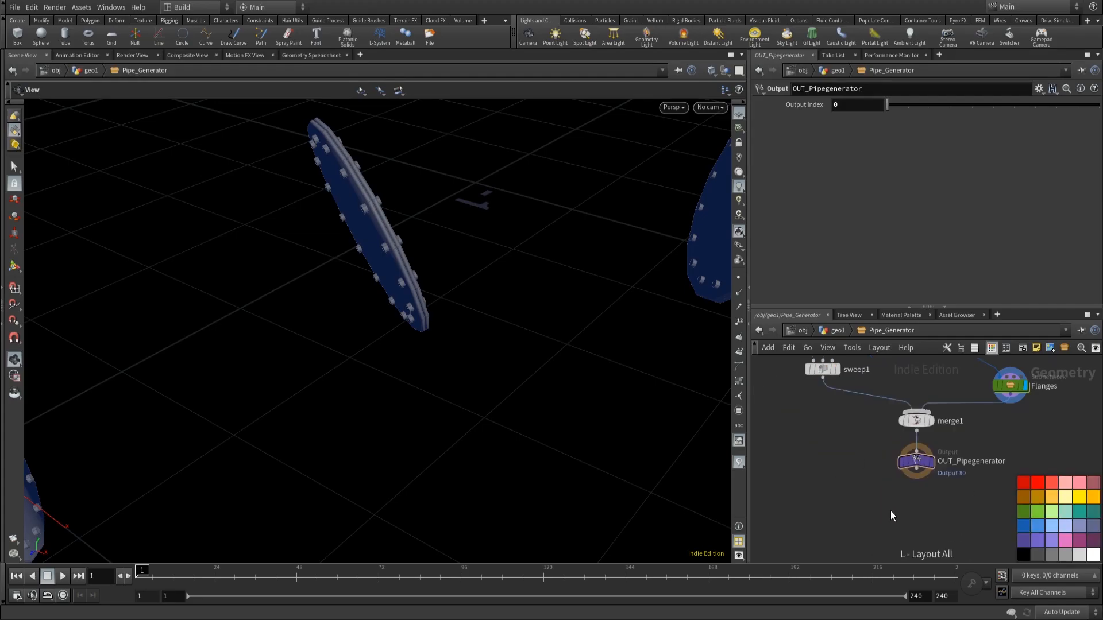
{"action": "key", "text": "c"}
{"action": "scroll", "coordinate": [881, 512], "scroll_direction": "down", "scroll_amount": 3}
{"action": "scroll", "coordinate": [913, 491], "scroll_direction": "up", "scroll_amount": 3}
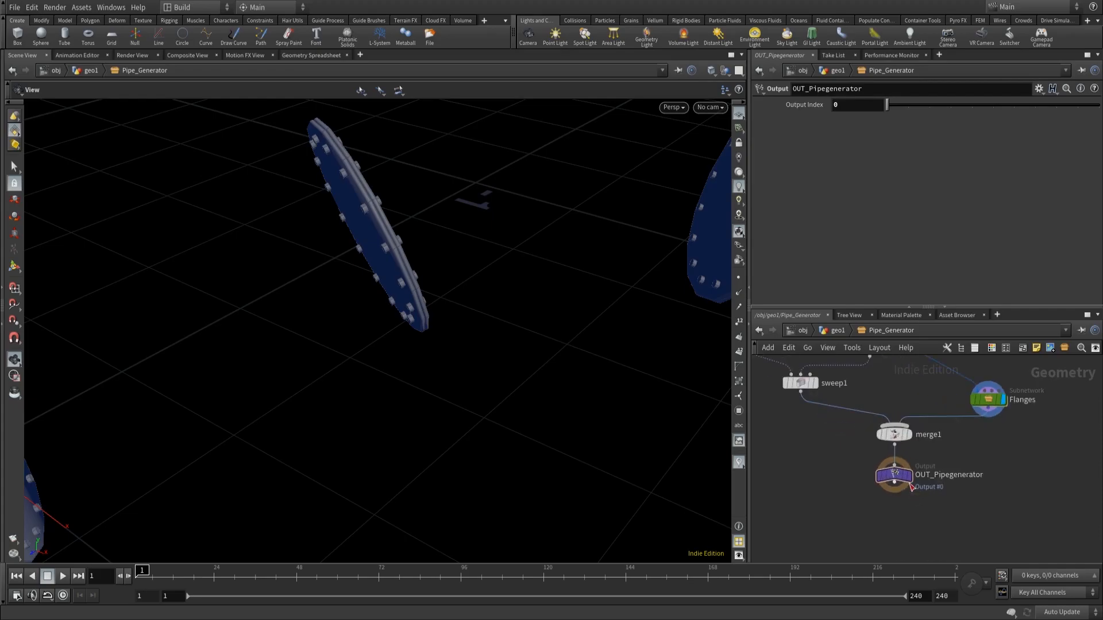
Display OUT_Pipegenerator, frame the merged pipe and return to the geo1 network.
{"action": "left_click", "coordinate": [910, 477]}
{"action": "right_click_drag", "start_coordinate": [573, 274], "coordinate": [298, 413]}
{"action": "left_click_drag", "start_coordinate": [297, 414], "coordinate": [546, 373]}
{"action": "left_click", "coordinate": [836, 331]}
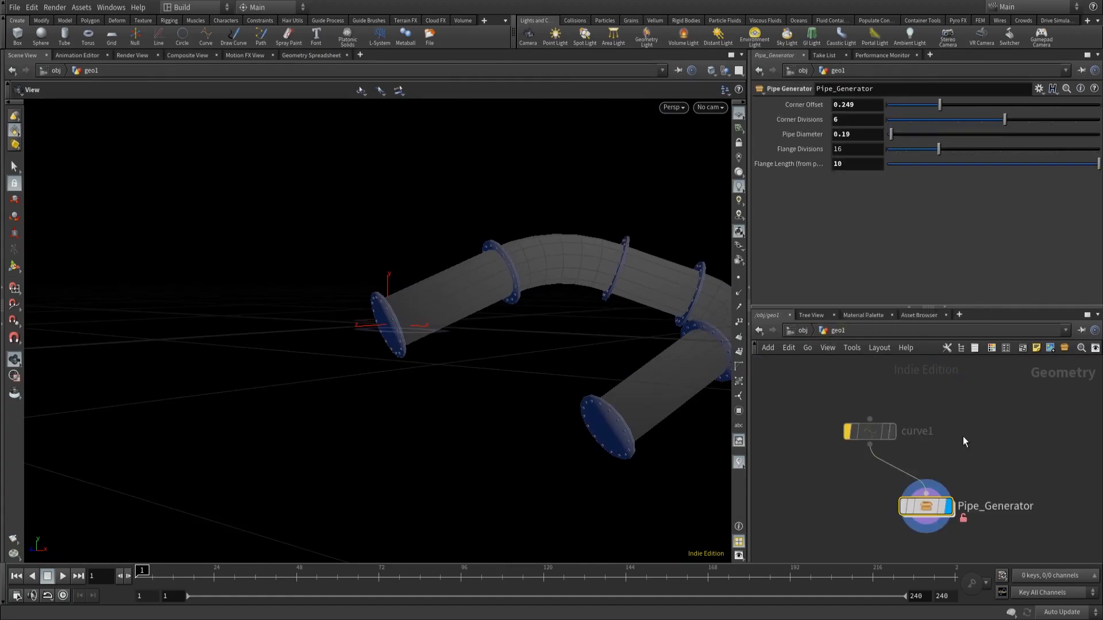
Turn off the bypass on curve1 and examine the flanged pipe along that curve from several angles.
{"action": "right_click_drag", "start_coordinate": [554, 217], "coordinate": [480, 344]}
{"action": "middle_click_drag", "start_coordinate": [522, 194], "coordinate": [515, 220]}
{"action": "left_click_drag", "start_coordinate": [516, 220], "coordinate": [250, 290]}
{"action": "right_click_drag", "start_coordinate": [270, 219], "coordinate": [394, 177]}
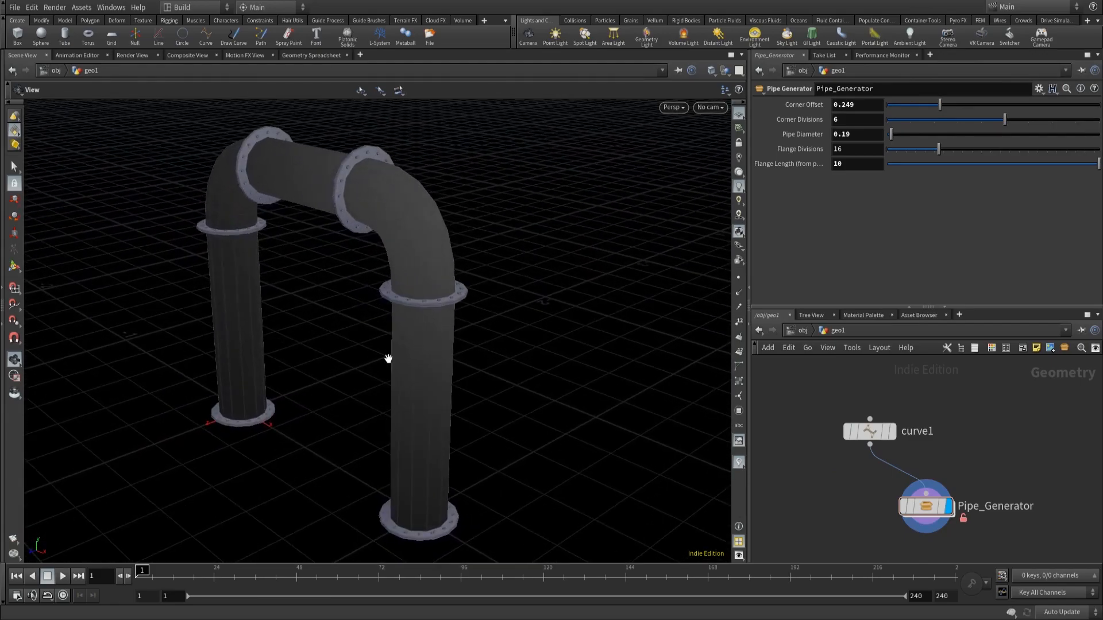
{"action": "left_click_drag", "start_coordinate": [385, 358], "coordinate": [411, 352]}
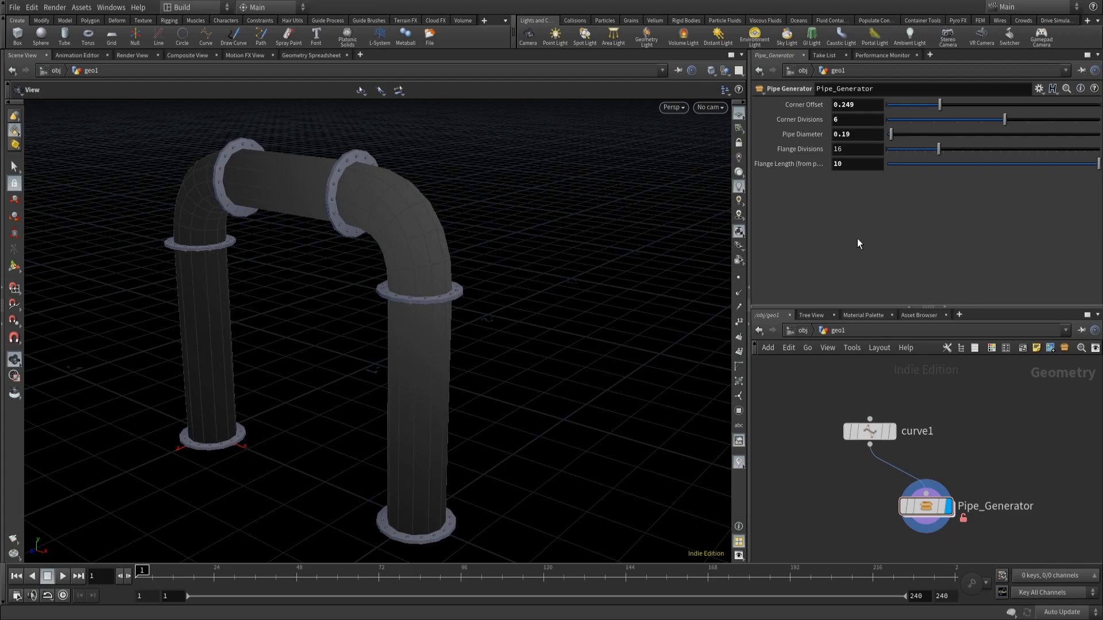
{"action": "left_click_drag", "start_coordinate": [536, 412], "coordinate": [600, 415]}
Append the point 2,0,0 to the coordinates of curve1.
{"action": "left_click", "coordinate": [874, 428]}
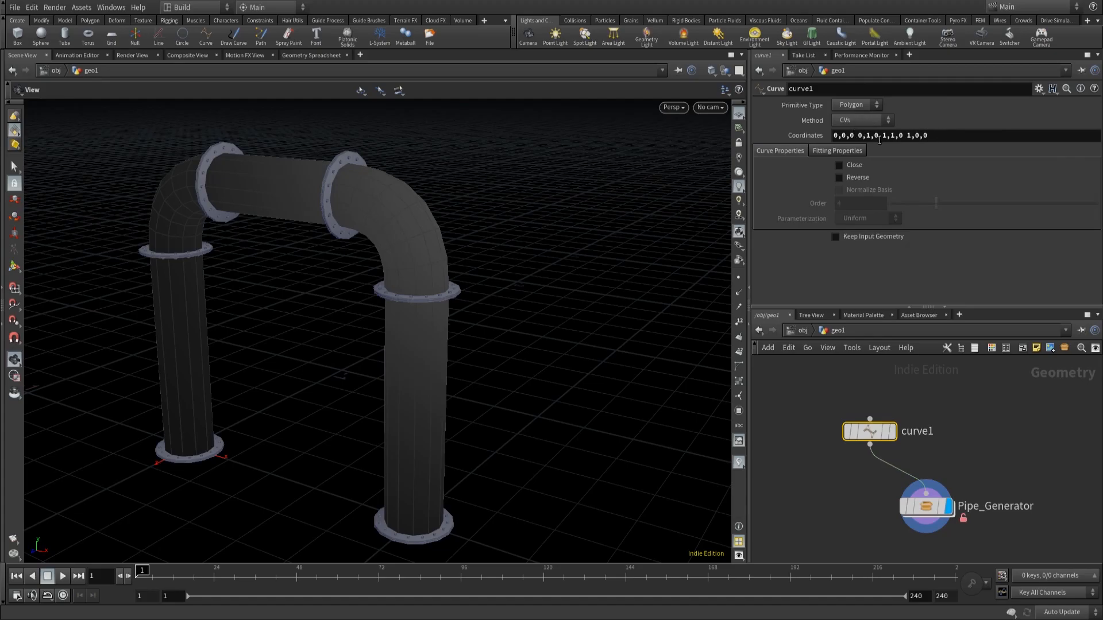
{"action": "left_click", "coordinate": [966, 135]}
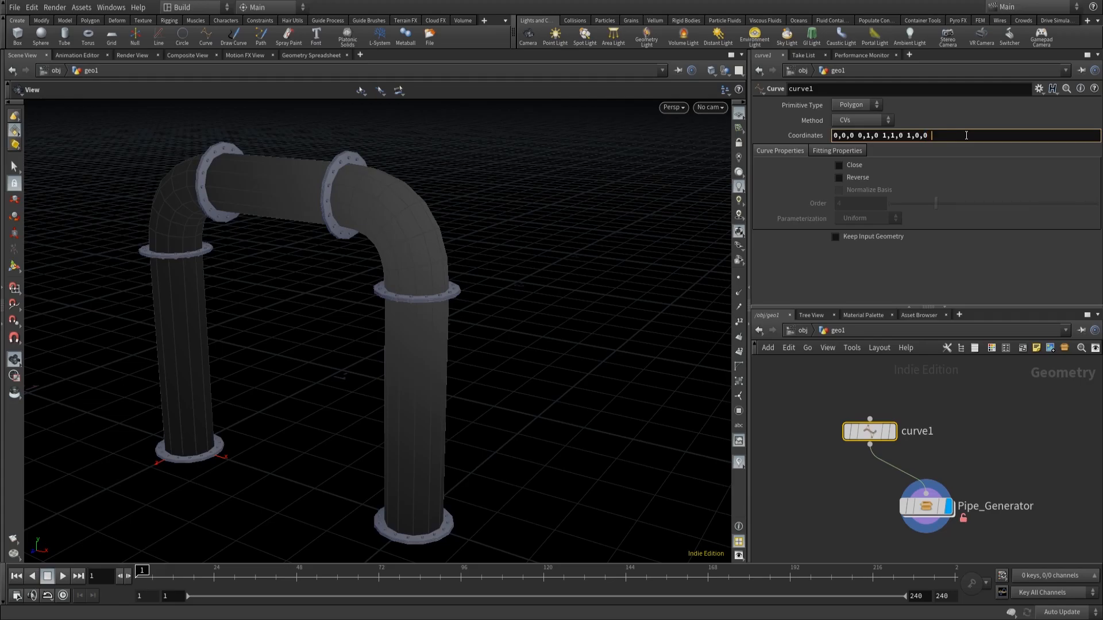
{"action": "type", "text": "2,0,0"}
{"action": "key", "text": "Return"}
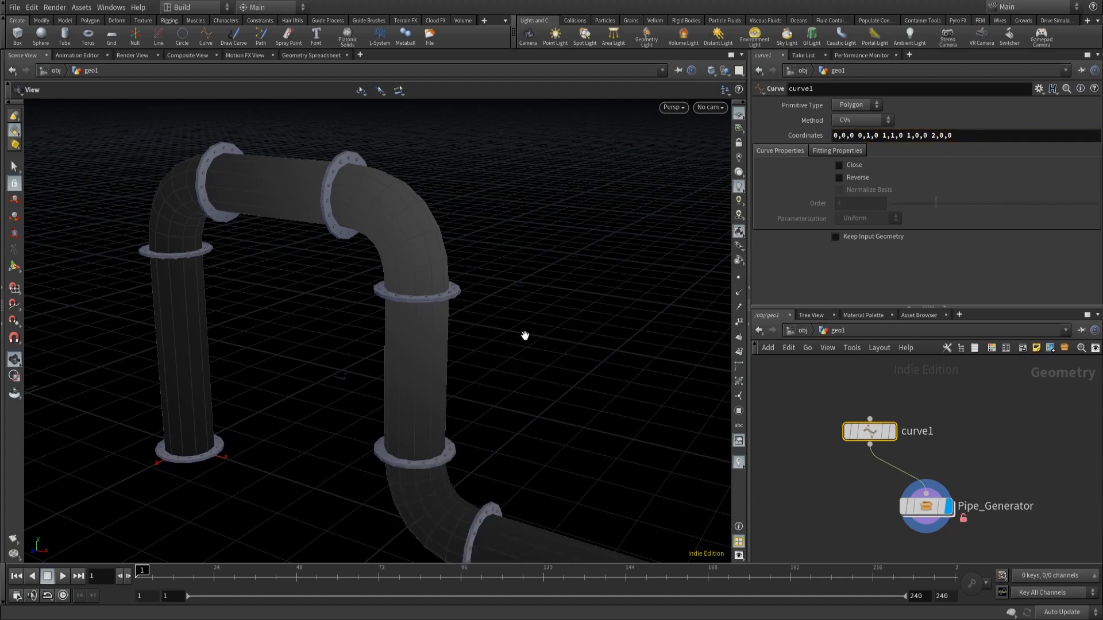
Append the point 2,0,-2 to the coordinates of curve1 and check the extended pipe.
{"action": "scroll", "coordinate": [517, 331], "scroll_direction": "down", "scroll_amount": 4}
{"action": "middle_click_drag", "start_coordinate": [508, 326], "coordinate": [411, 288]}
{"action": "left_click_drag", "start_coordinate": [494, 312], "coordinate": [561, 381]}
{"action": "left_click", "coordinate": [971, 132]}
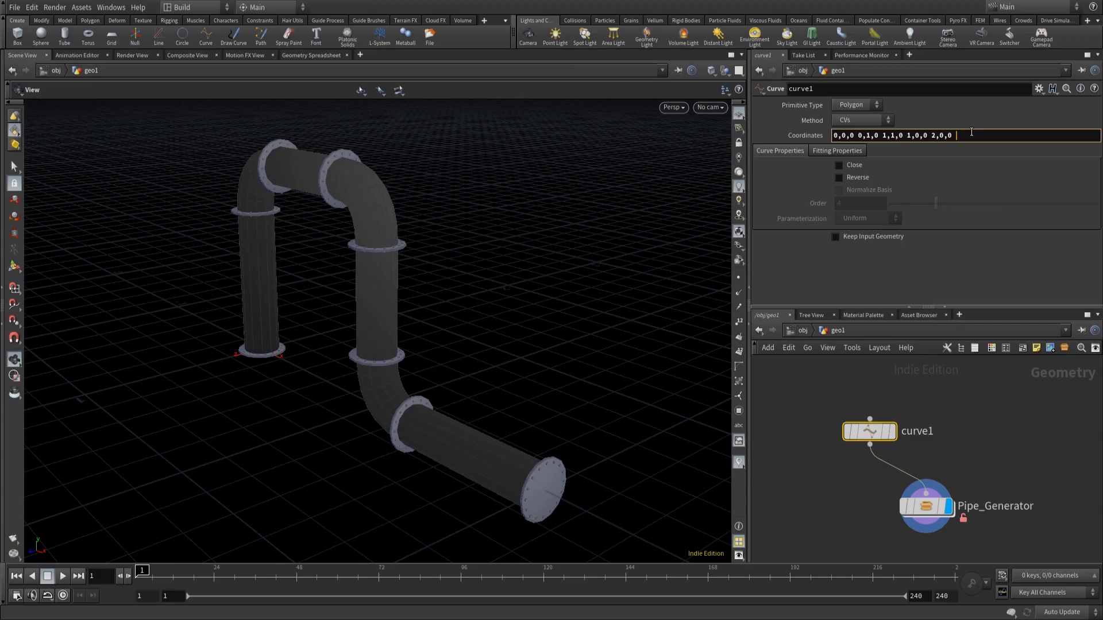
{"action": "type", "text": "2,0,-2"}
{"action": "key", "text": "Return"}
{"action": "left_click_drag", "start_coordinate": [527, 364], "coordinate": [477, 311]}
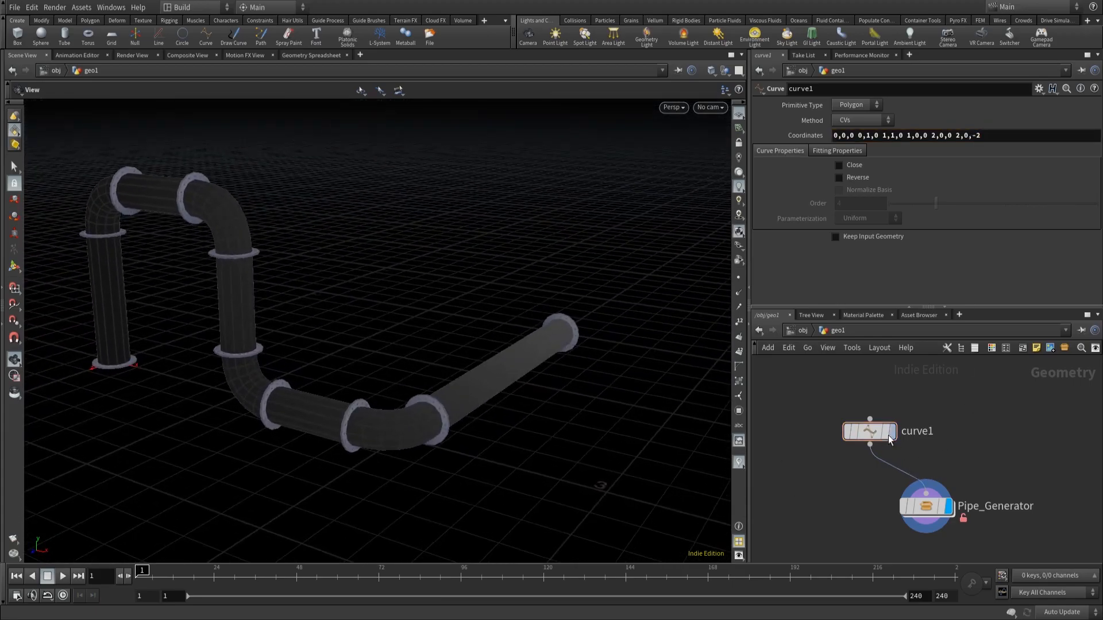
Bypass curve1 and view the pipe built on the asset's default curve.
{"action": "left_click", "coordinate": [853, 432]}
{"action": "left_click_drag", "start_coordinate": [314, 370], "coordinate": [315, 315]}
{"action": "left_click_drag", "start_coordinate": [226, 370], "coordinate": [192, 385]}
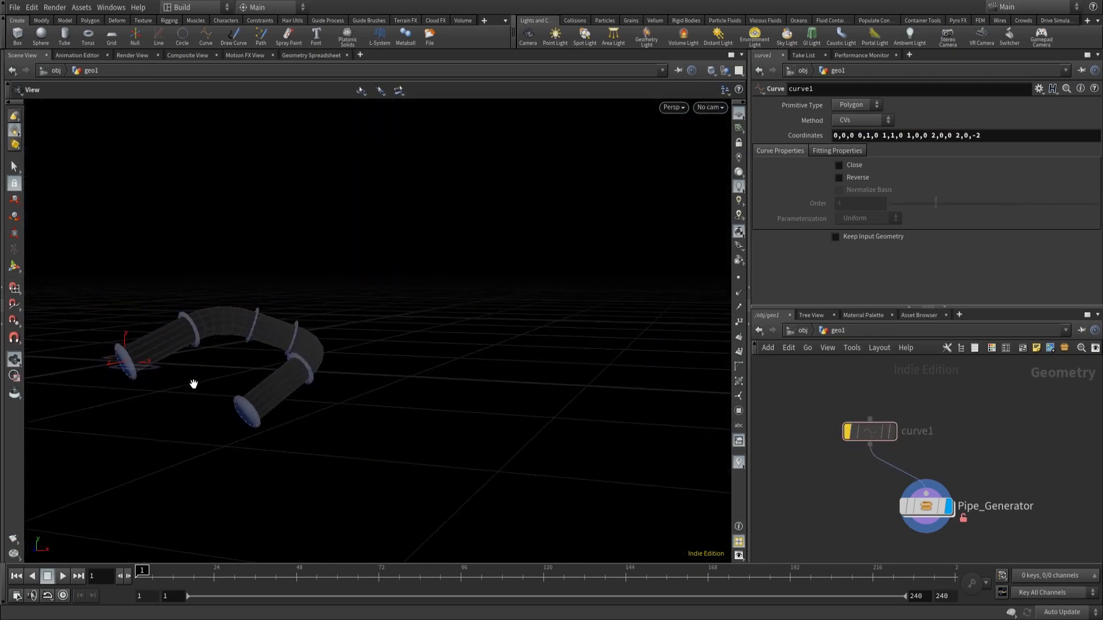
Save the node type of the Pipe_Generator asset.
{"action": "left_click", "coordinate": [923, 507]}
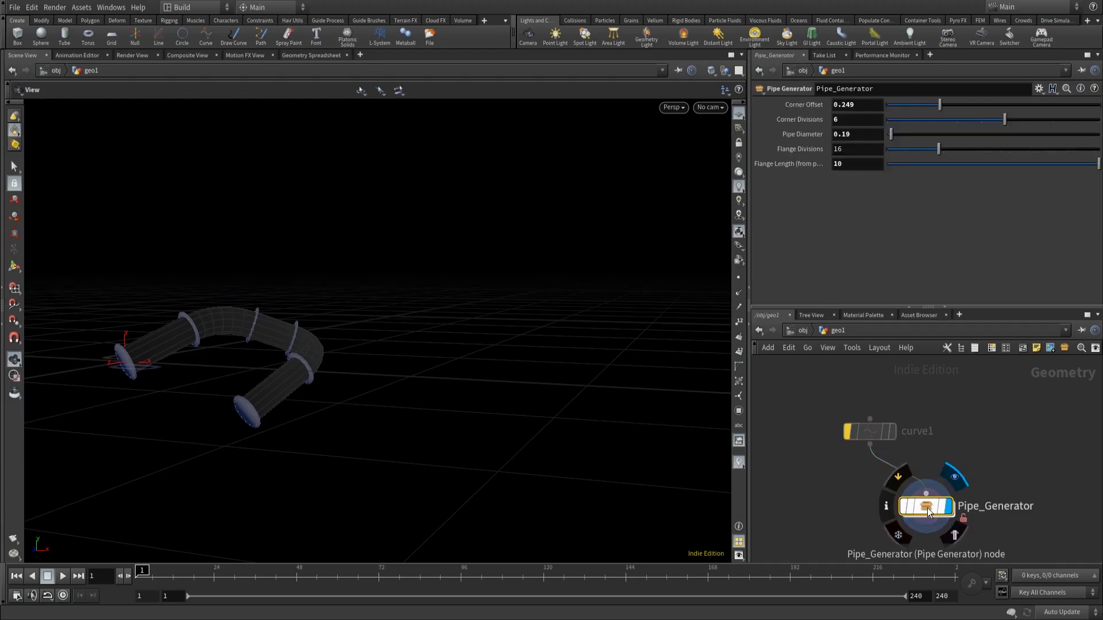
{"action": "right_click", "coordinate": [929, 511]}
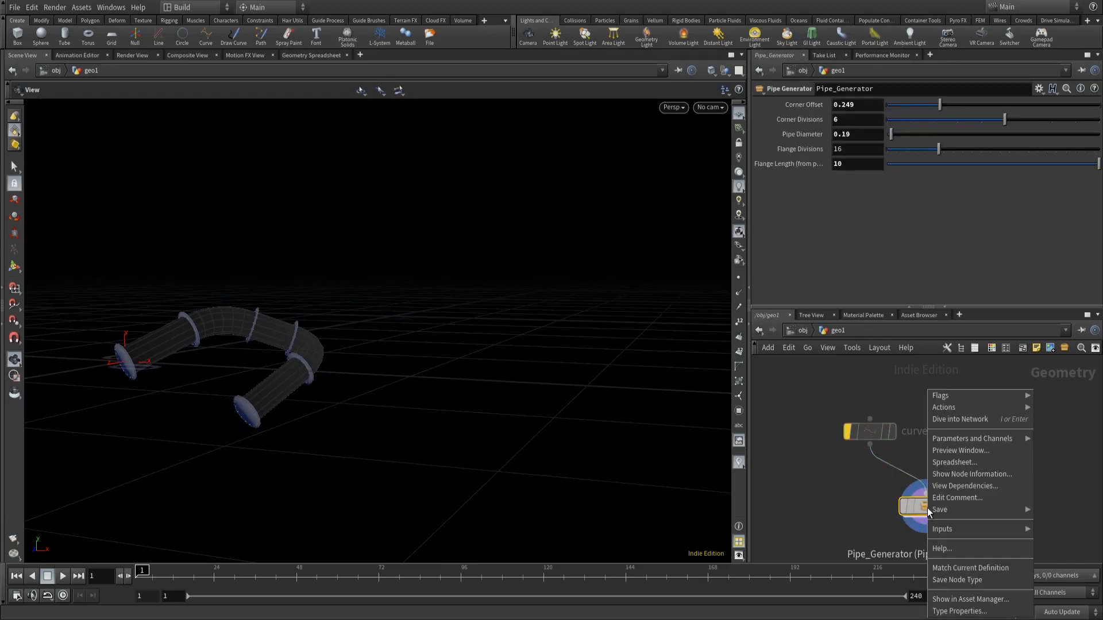
{"action": "left_click", "coordinate": [971, 579]}
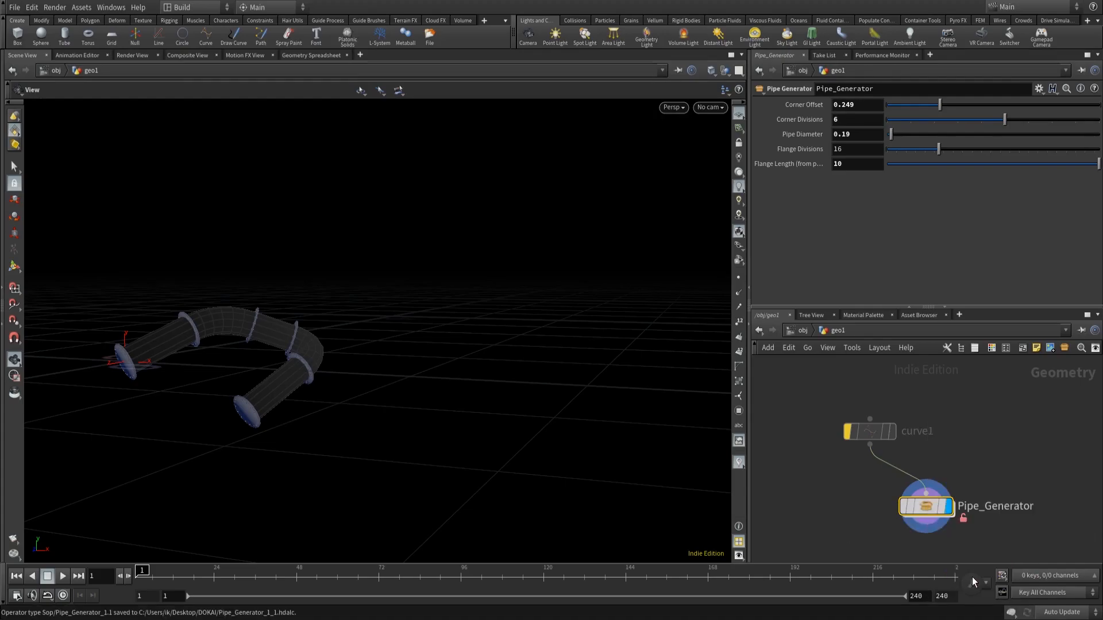
{"action": "double_click", "coordinate": [926, 513]}
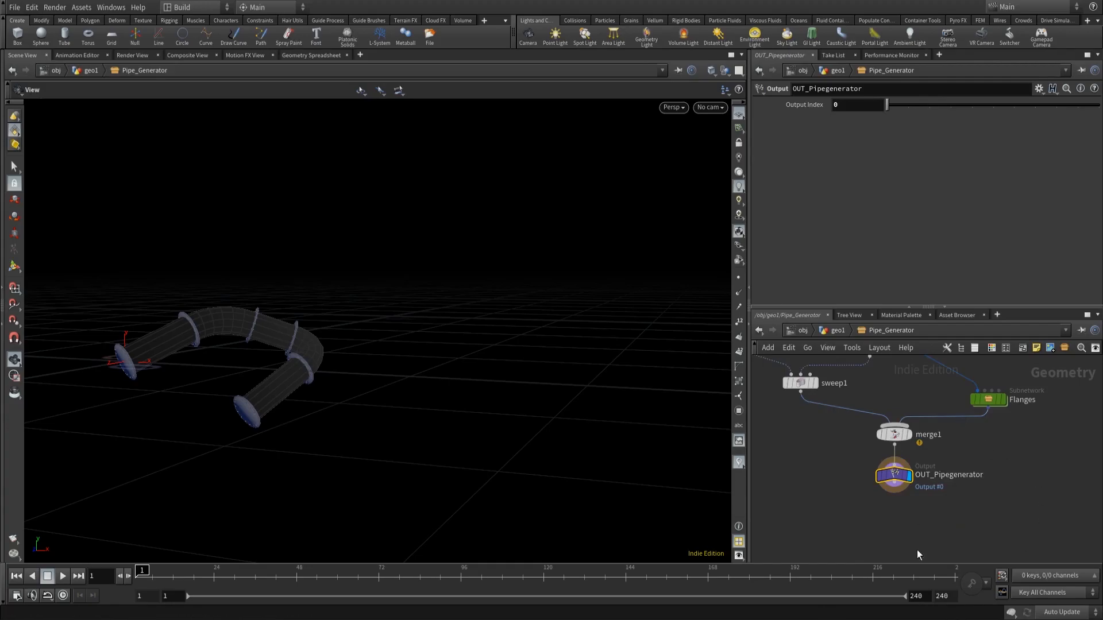
{"action": "left_click", "coordinate": [836, 330]}
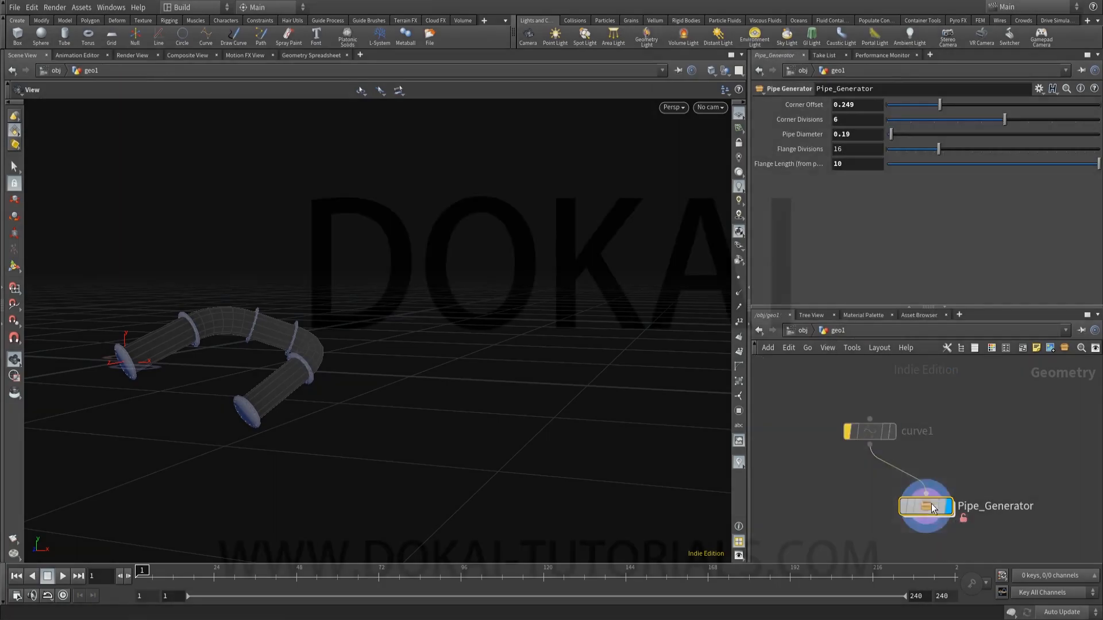
{"action": "double_click", "coordinate": [925, 506]}
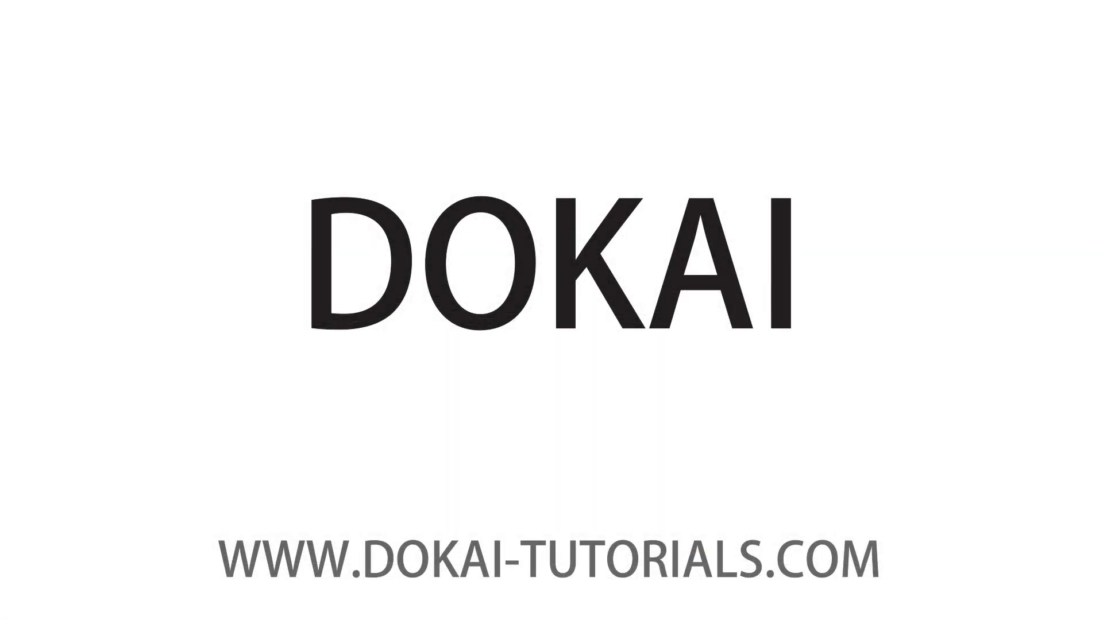